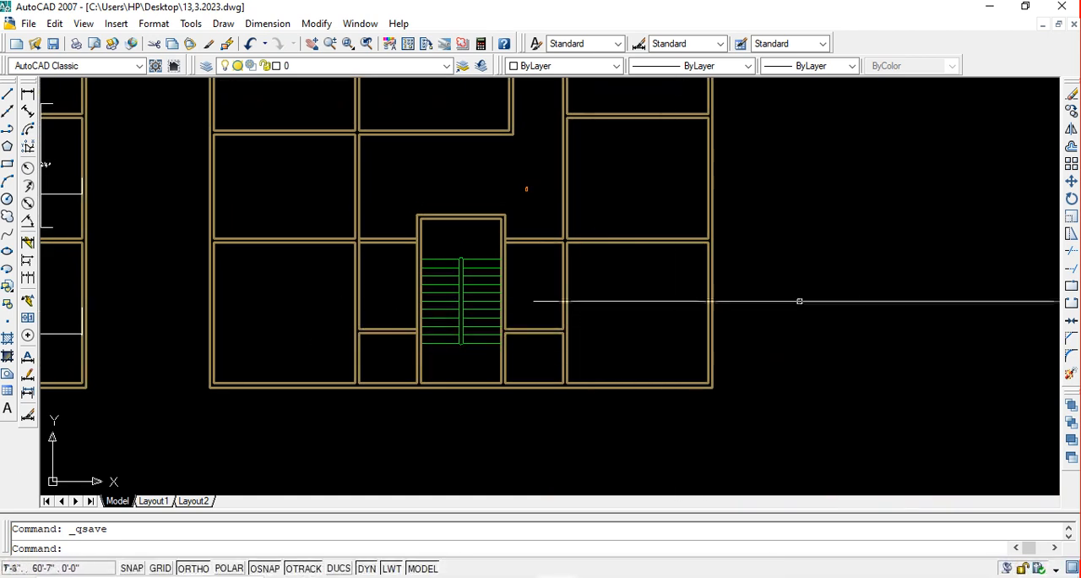
pyautogui.scroll(2, 705, 306)
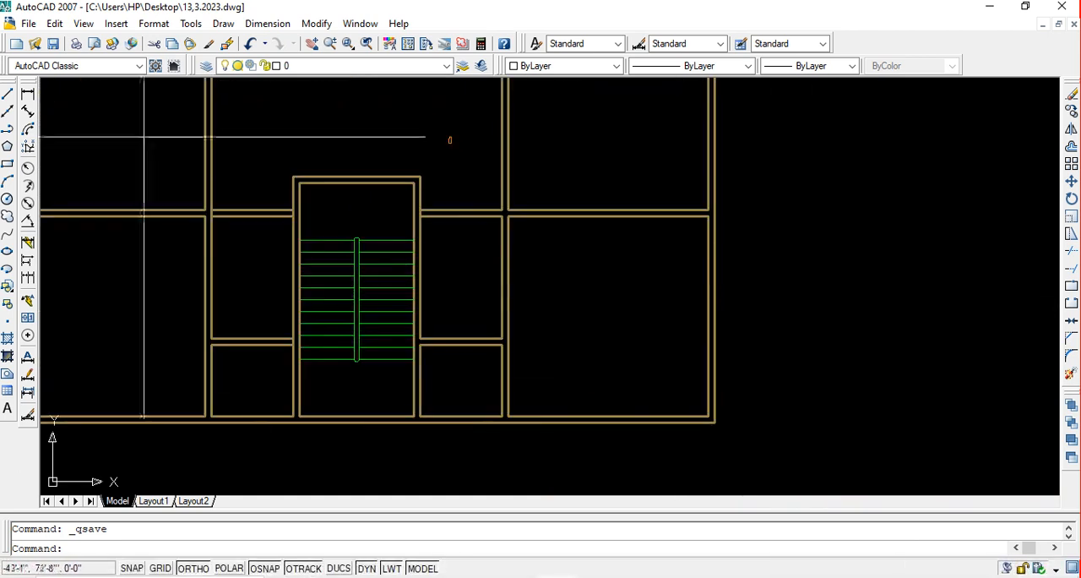
pyautogui.click(10, 94)
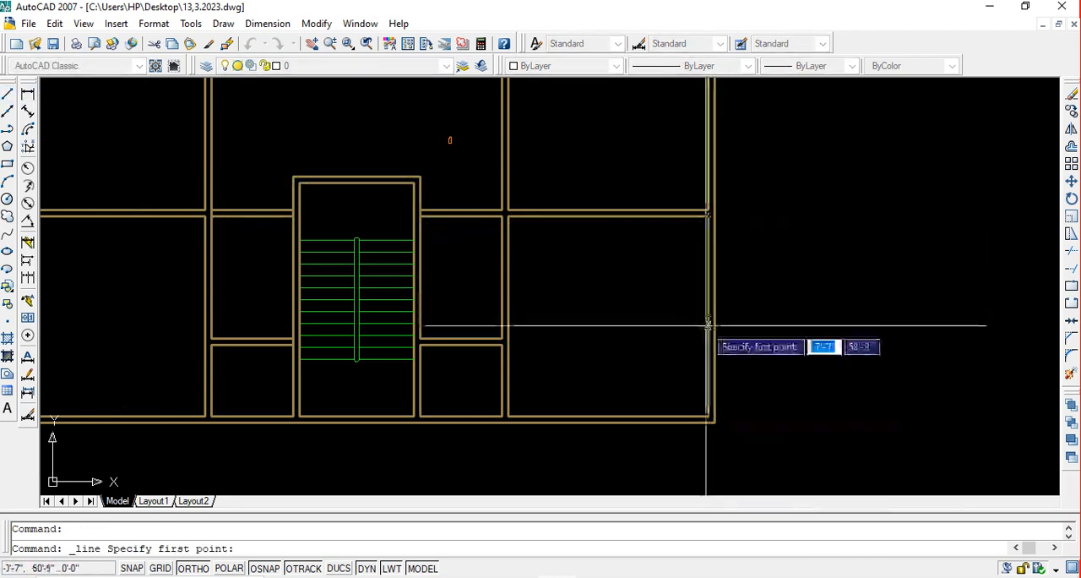
pyautogui.scroll(5, 708, 317)
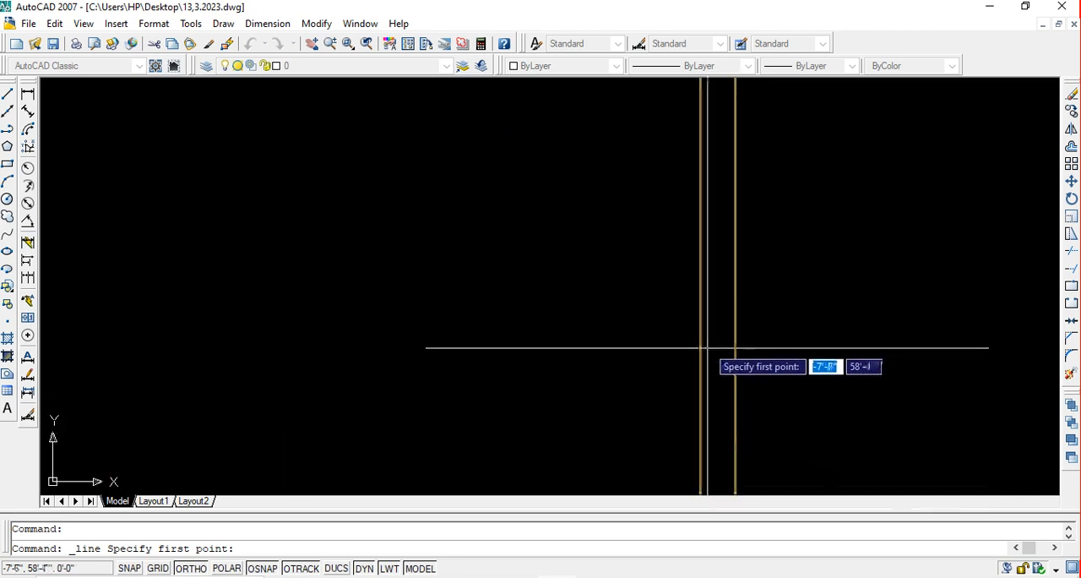
pyautogui.scroll(-7, 731, 348)
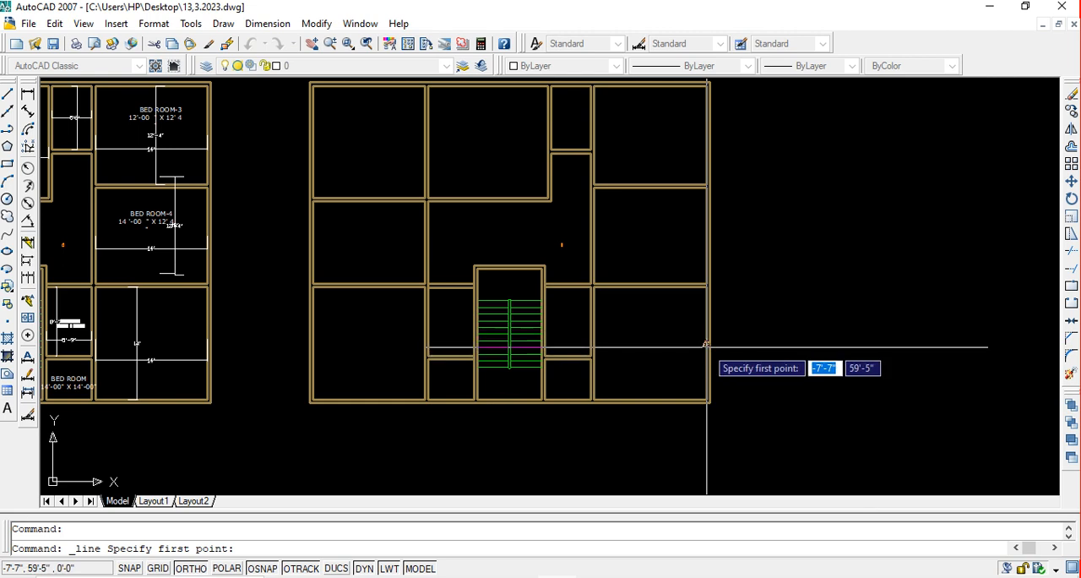
pyautogui.scroll(3, 706, 344)
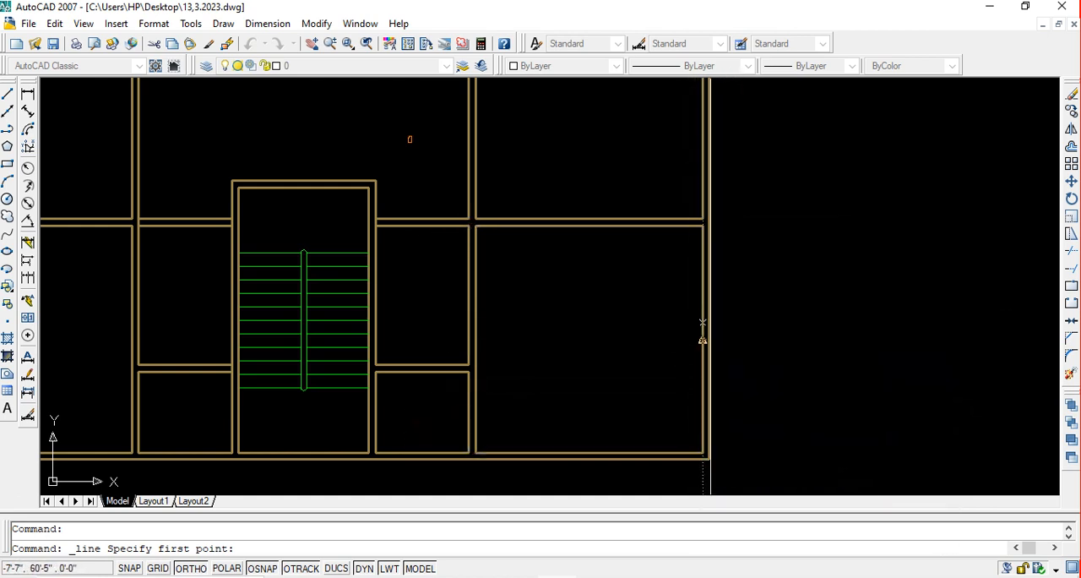
pyautogui.scroll(-4, 745, 168)
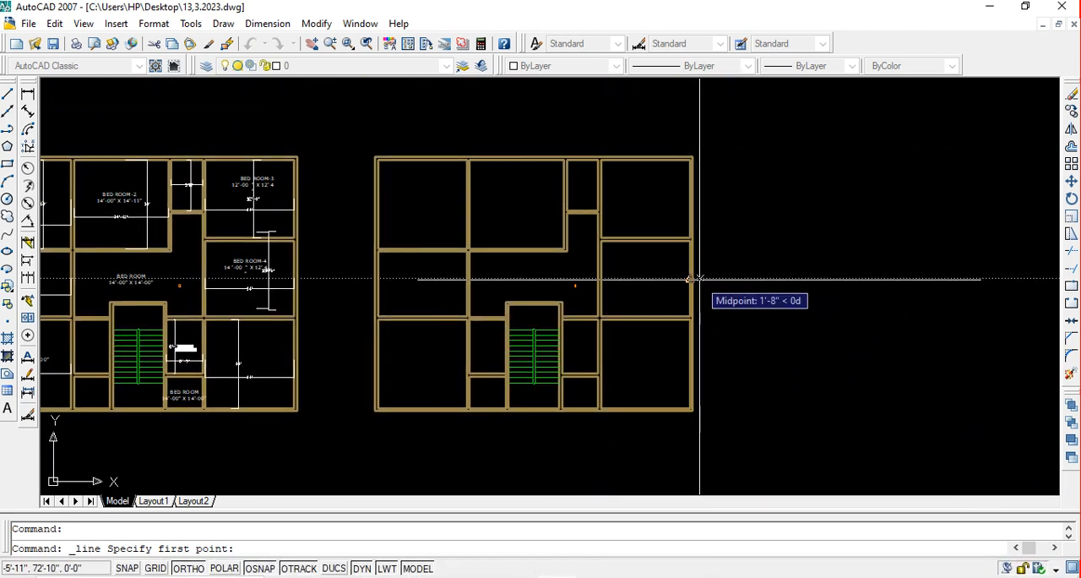
pyautogui.scroll(3, 691, 376)
pyautogui.scroll(2, 691, 375)
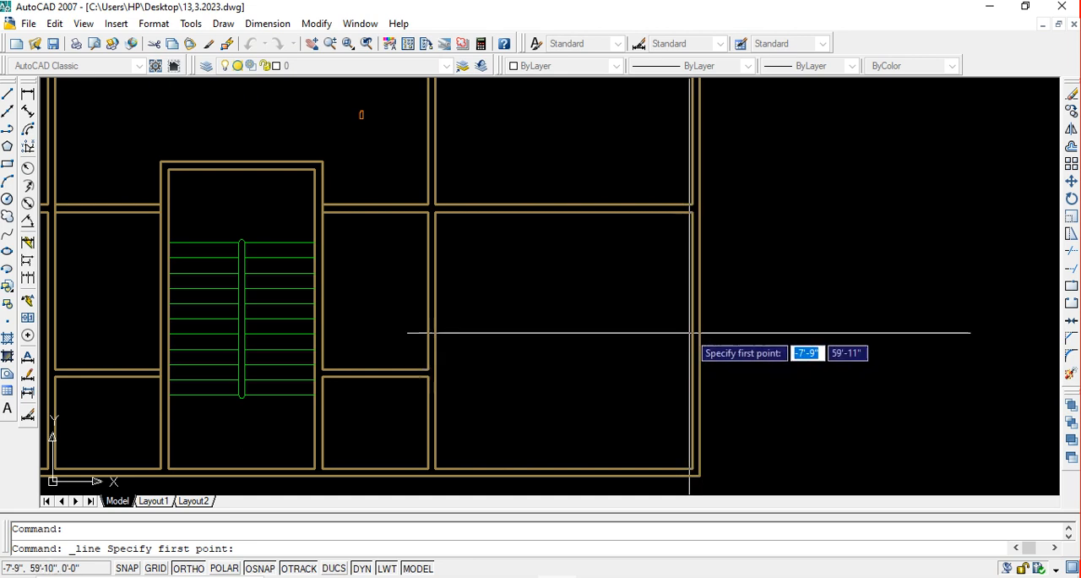
pyautogui.scroll(4, 693, 341)
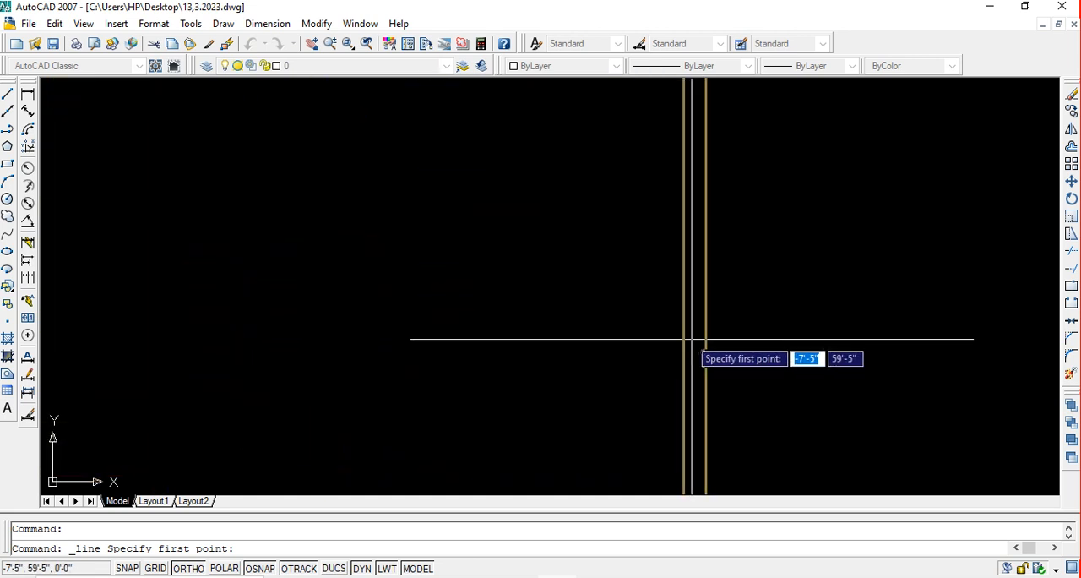
pyautogui.scroll(-3, 681, 338)
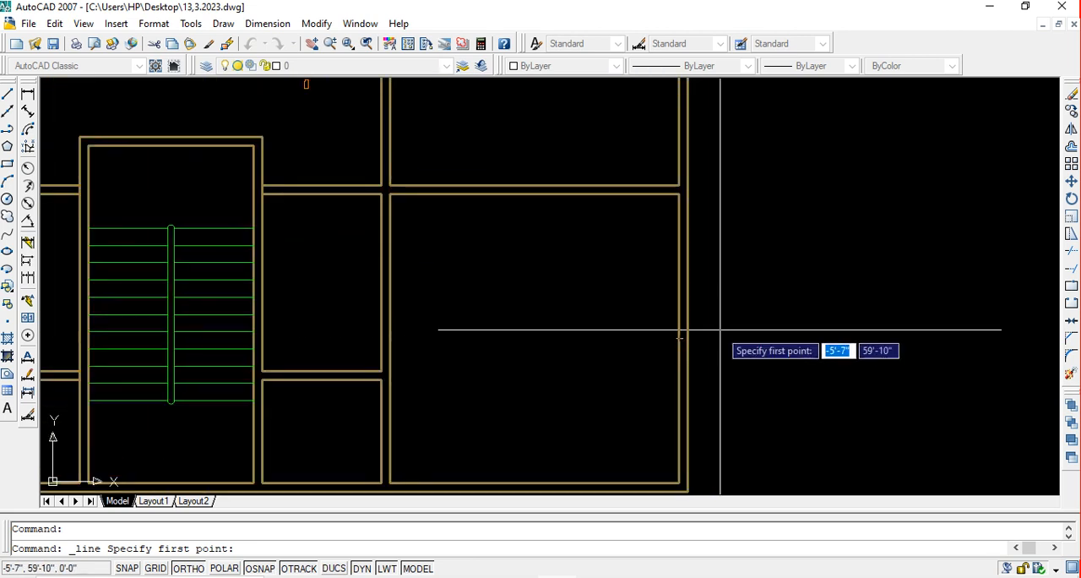
pyautogui.moveTo(720, 330); pyautogui.dragTo(661, 326, button='middle')
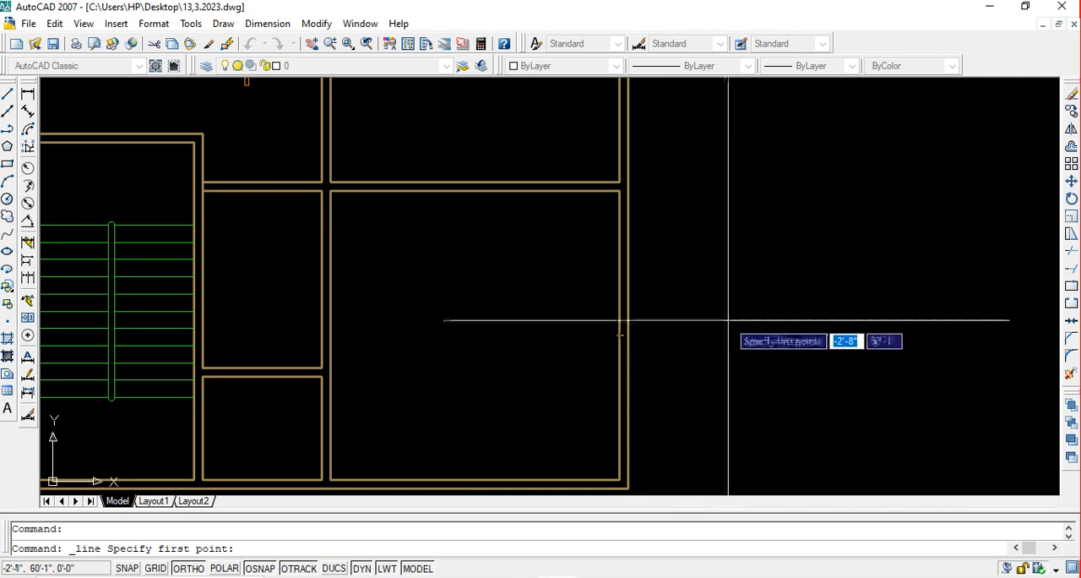
pyautogui.press('Escape')
pyautogui.moveTo(733, 317); pyautogui.dragTo(719, 317, button='middle')
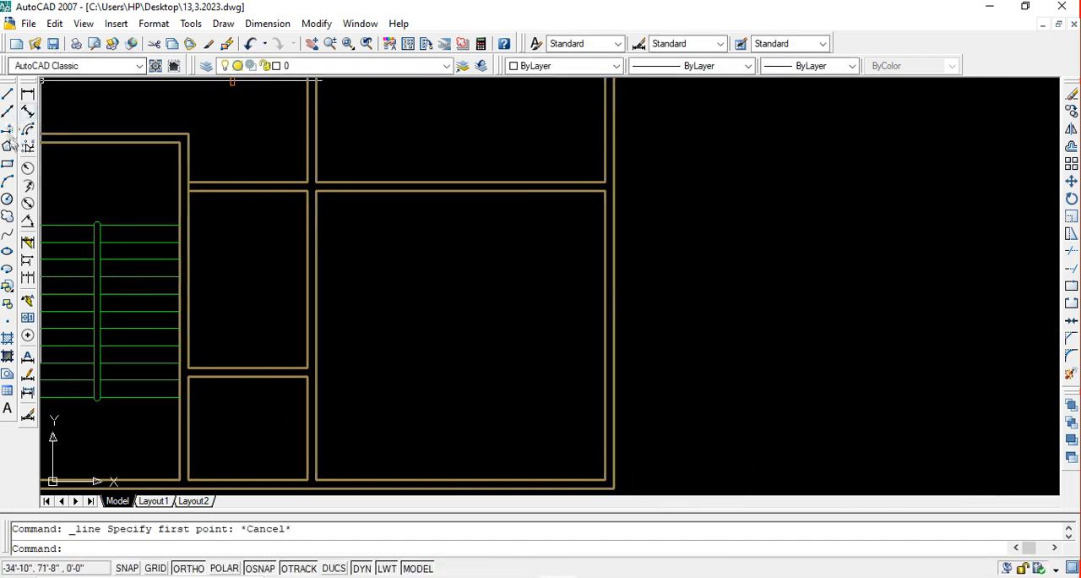
pyautogui.click(6, 164)
pyautogui.click(716, 233)
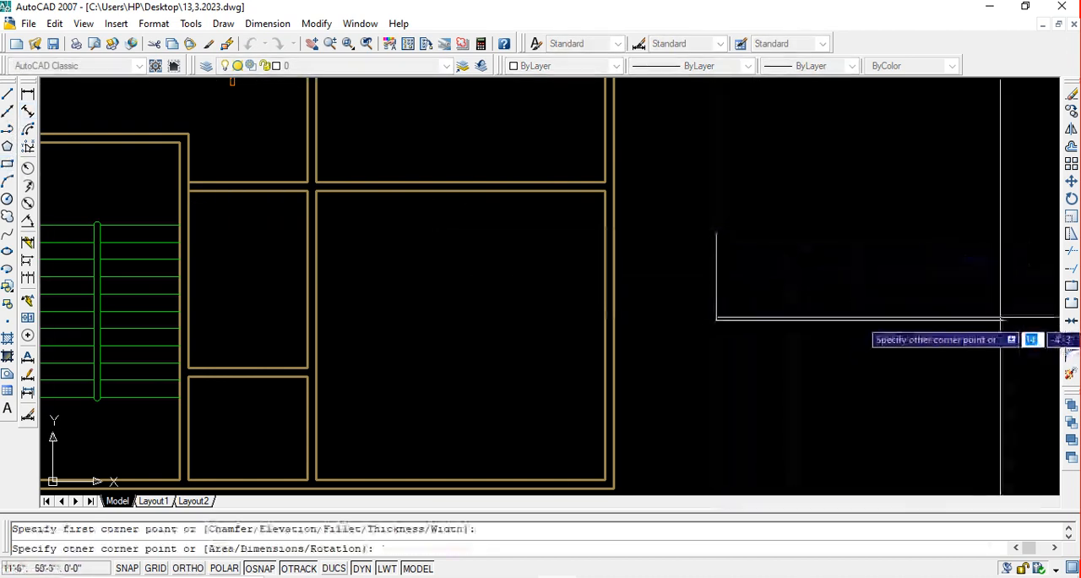
pyautogui.write('5')
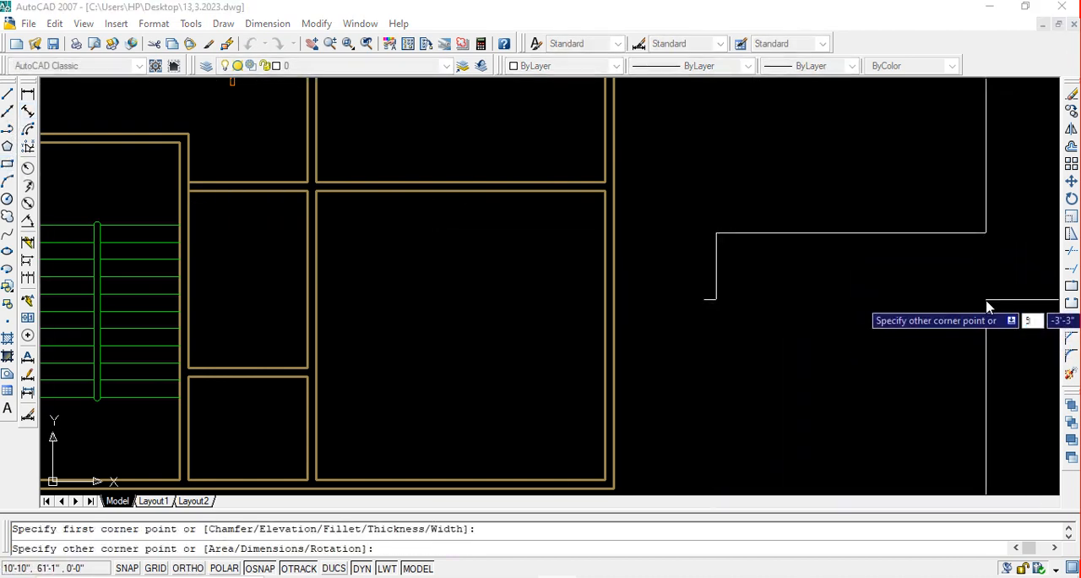
pyautogui.press('Tab')
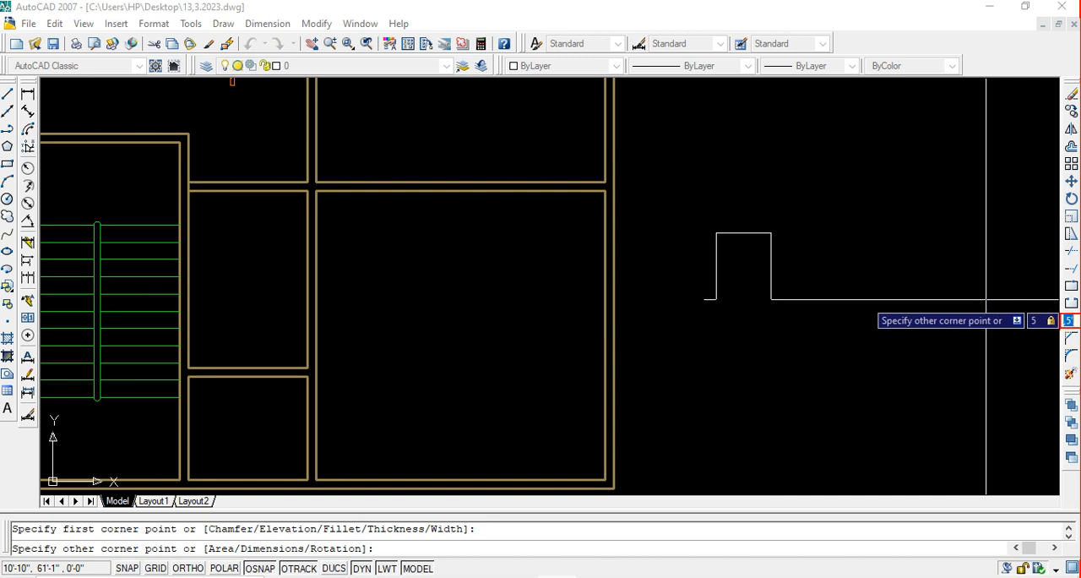
pyautogui.press('Escape')
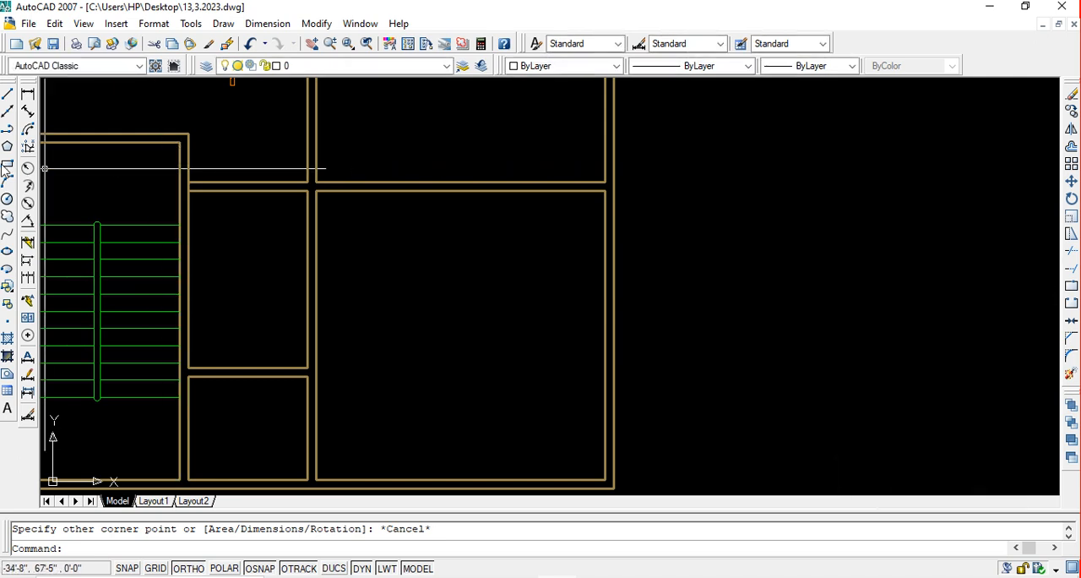
pyautogui.click(7, 164)
pyautogui.click(691, 246)
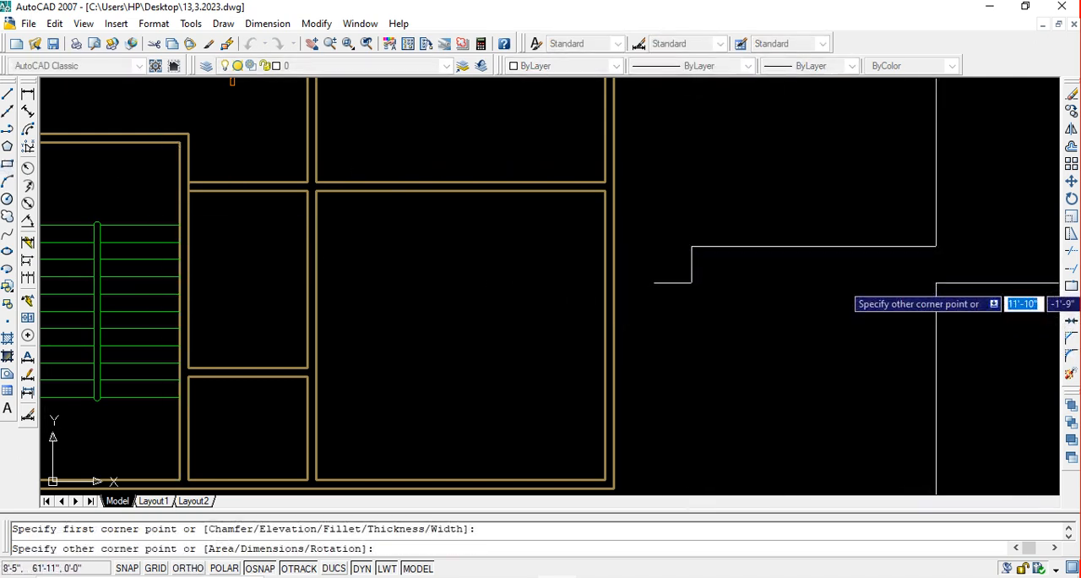
pyautogui.write('5')
pyautogui.press('Tab')
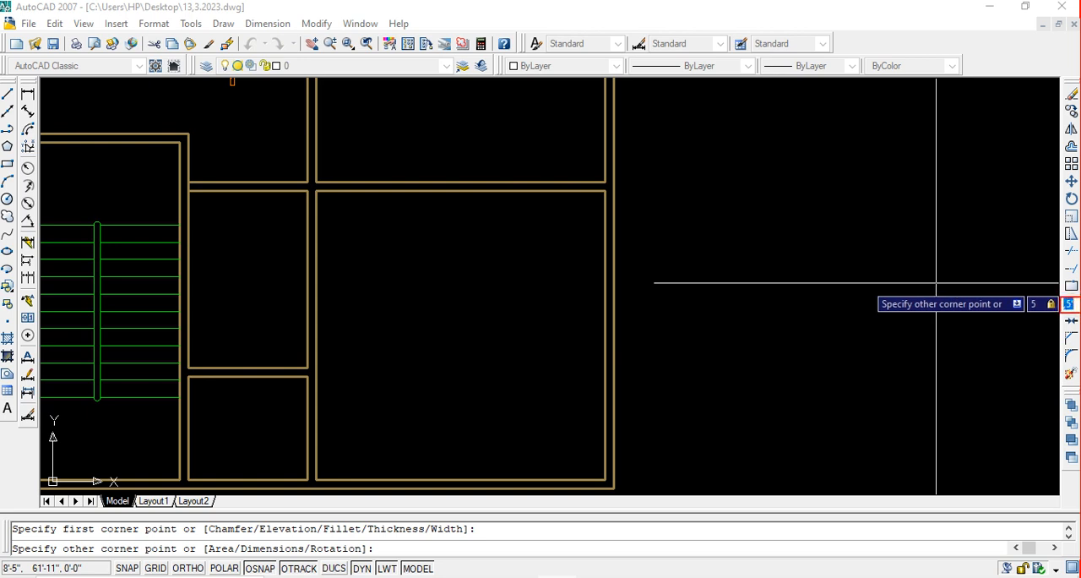
pyautogui.press('Escape')
# Check the primary units settings of the Standard dimension style
pyautogui.write('d')
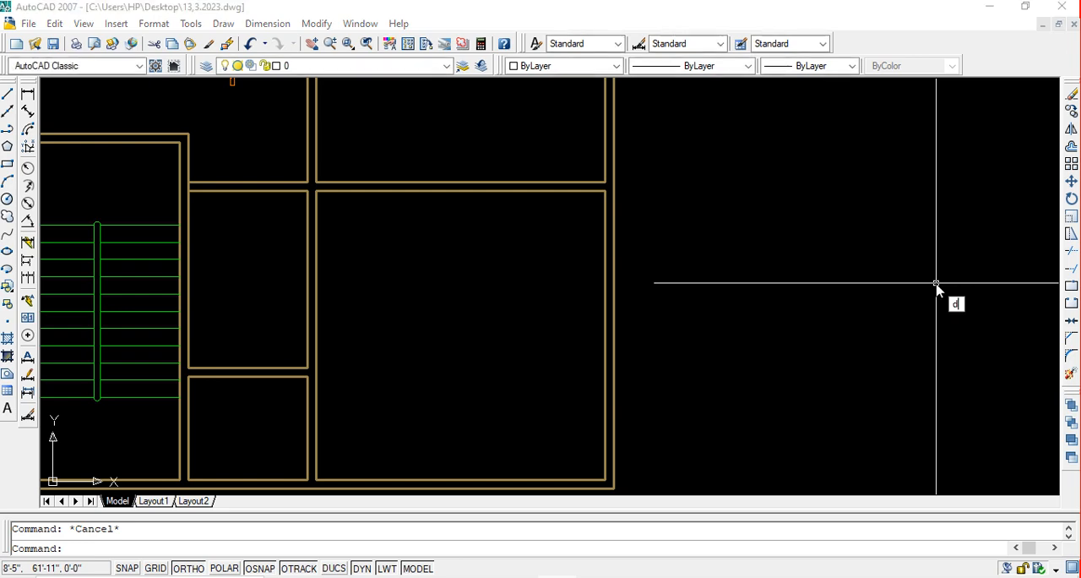
pyautogui.press('Return')
pyautogui.click(705, 259)
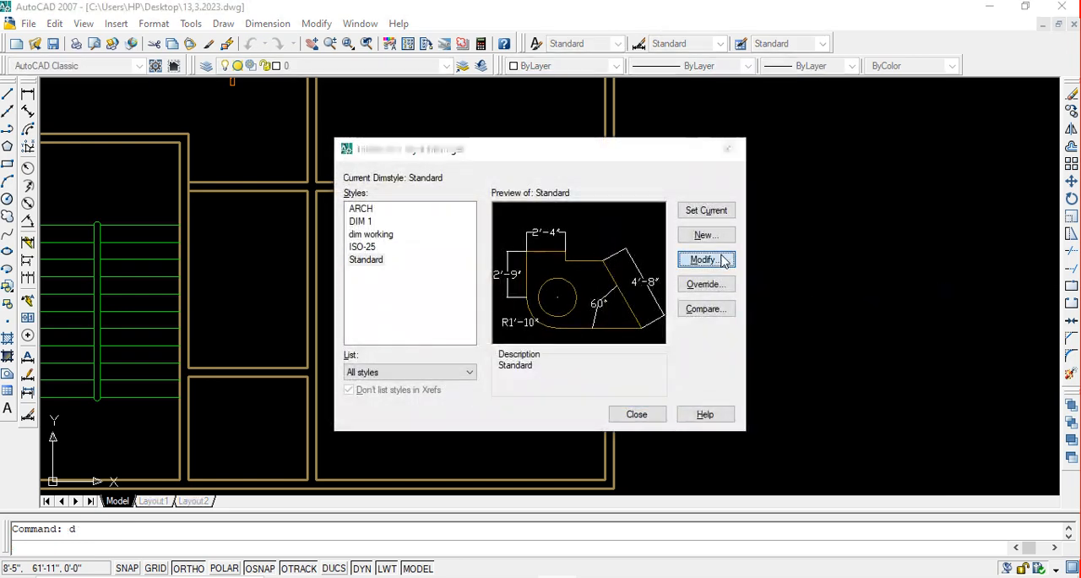
pyautogui.click(533, 139)
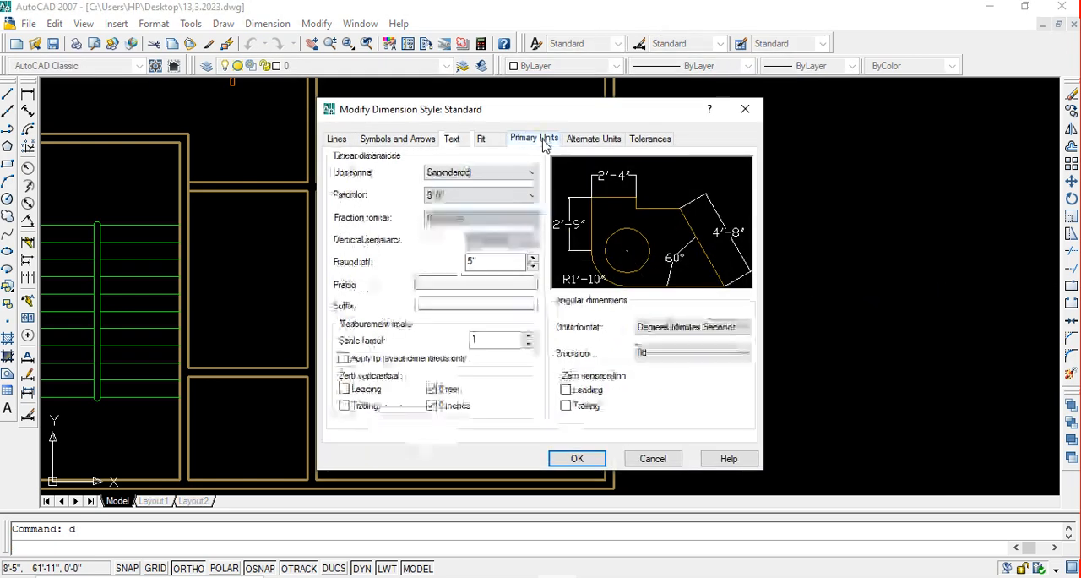
pyautogui.click(742, 112)
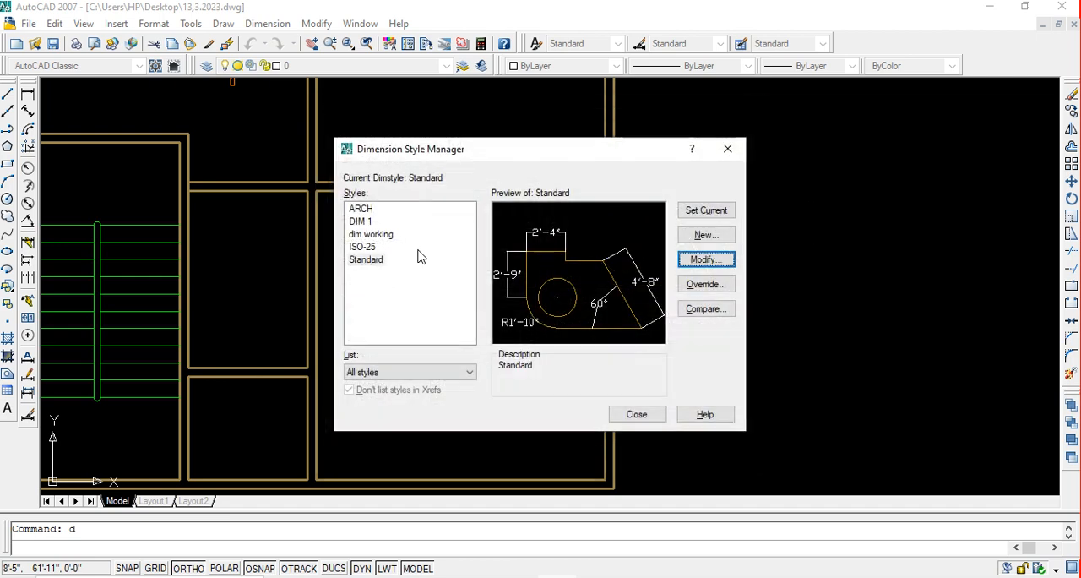
pyautogui.click(728, 150)
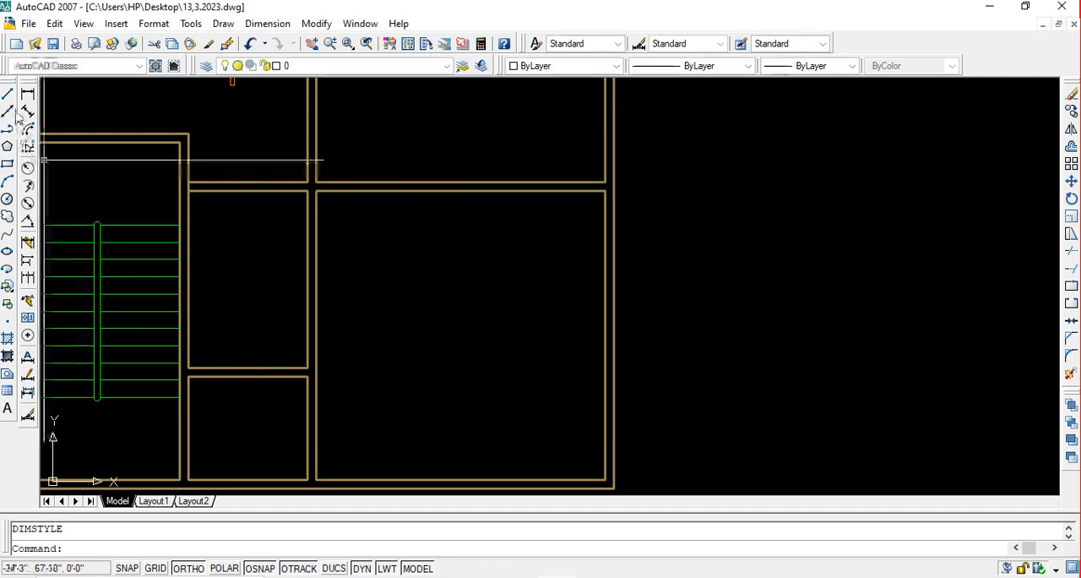
# Draw a 5' by 5" rectangle in the empty area beside the unlabelled floor plan's outer wall
pyautogui.click(6, 164)
pyautogui.click(693, 215)
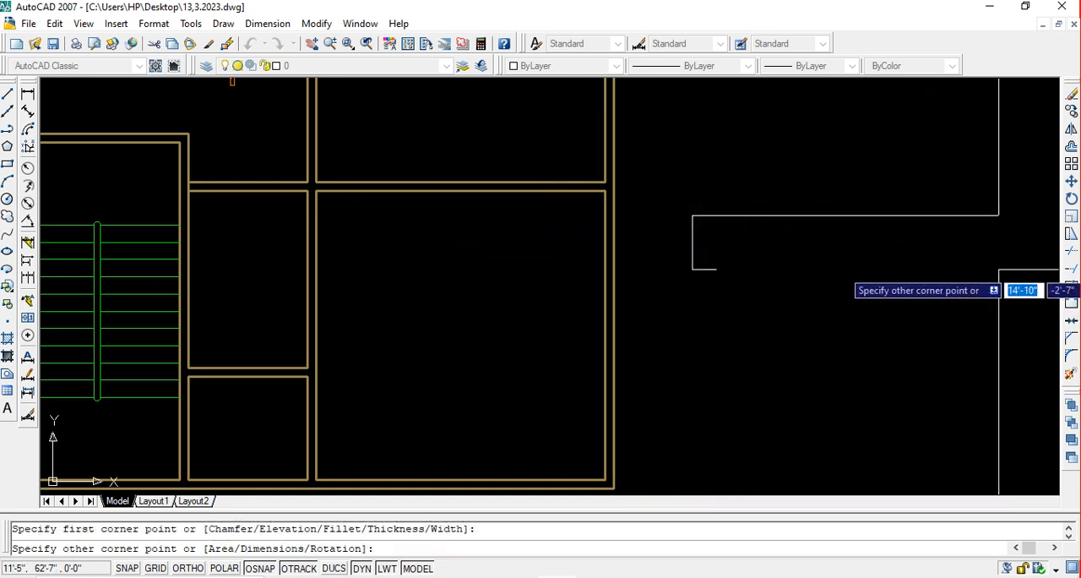
pyautogui.write('5')
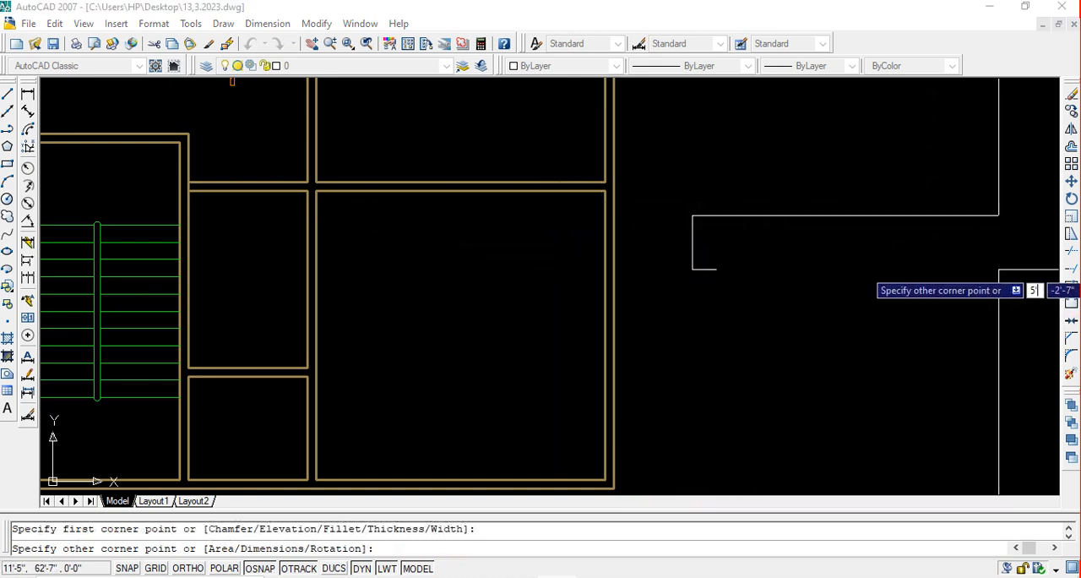
pyautogui.press('Tab')
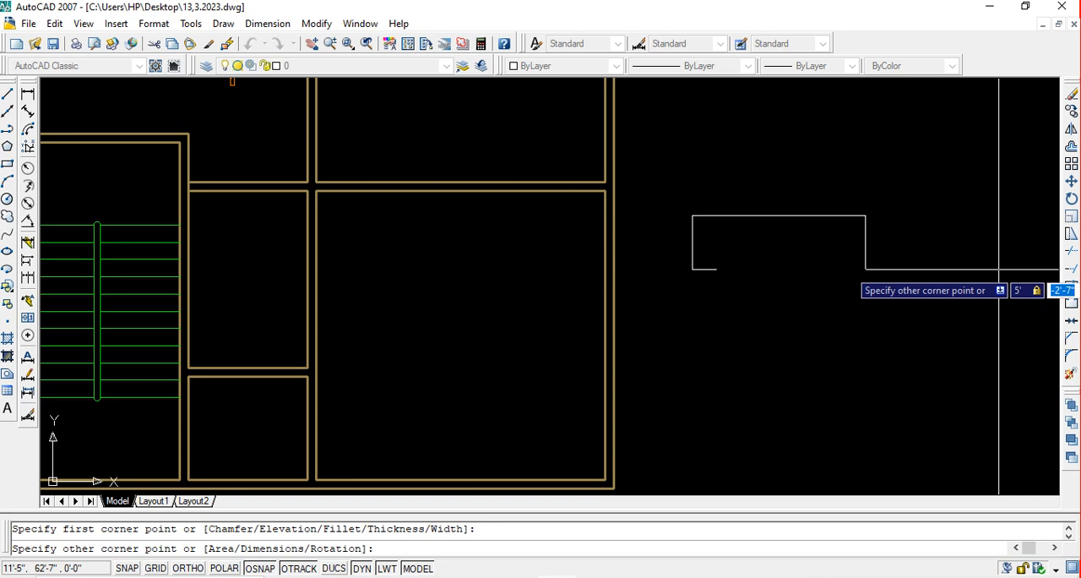
pyautogui.write('5')
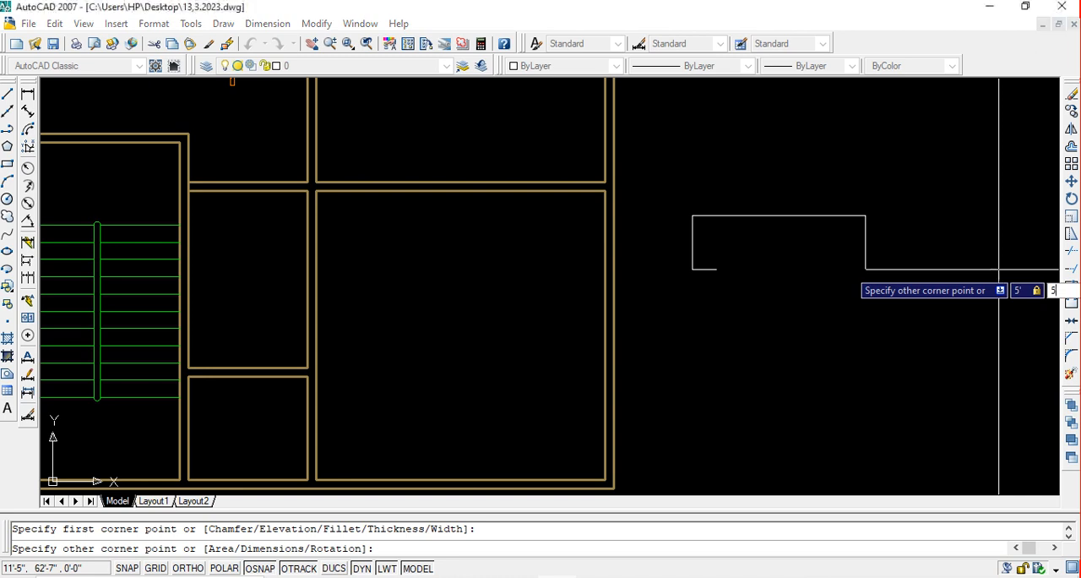
pyautogui.press('Return')
pyautogui.press('Return')
pyautogui.press('Escape')
# Explode the thin rectangle beside the floor plan into separate lines
pyautogui.scroll(3, 749, 217)
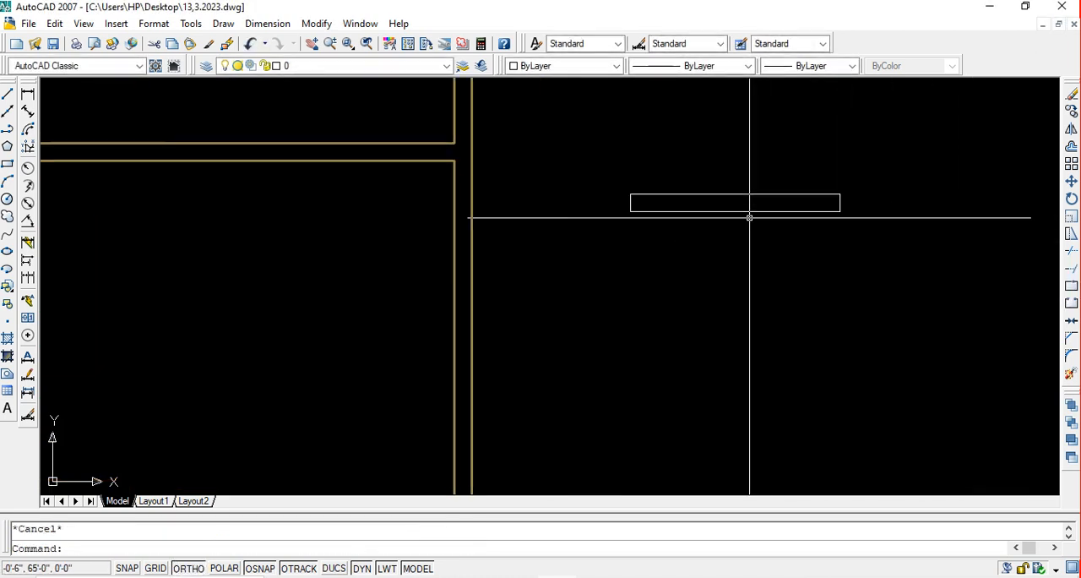
pyautogui.moveTo(749, 217); pyautogui.dragTo(748, 253, button='middle')
pyautogui.scroll(3, 712, 243)
pyautogui.scroll(-1, 709, 242)
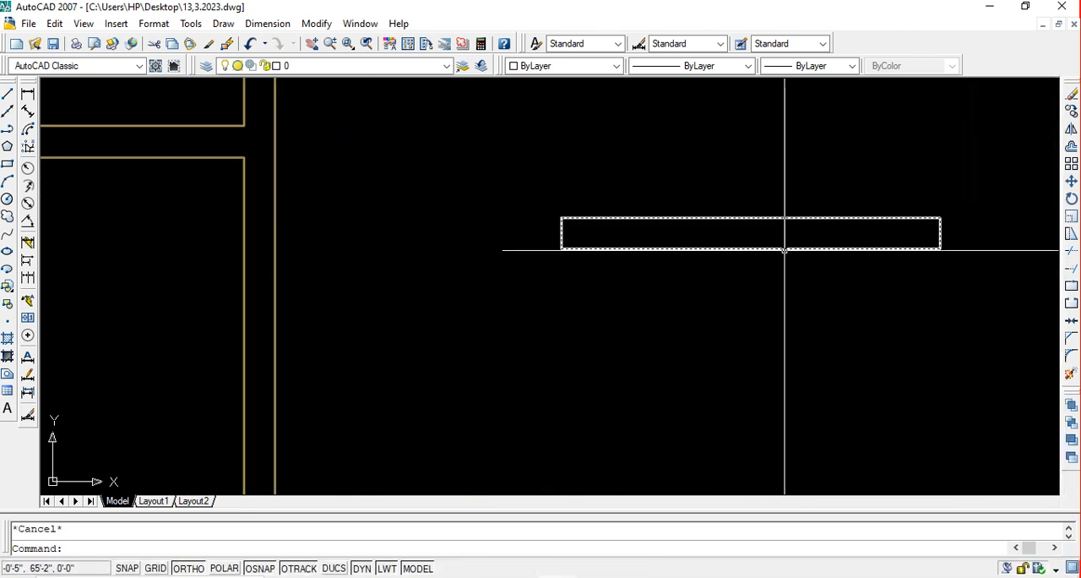
pyautogui.moveTo(842, 256); pyautogui.dragTo(806, 263, button='middle')
pyautogui.press('Escape')
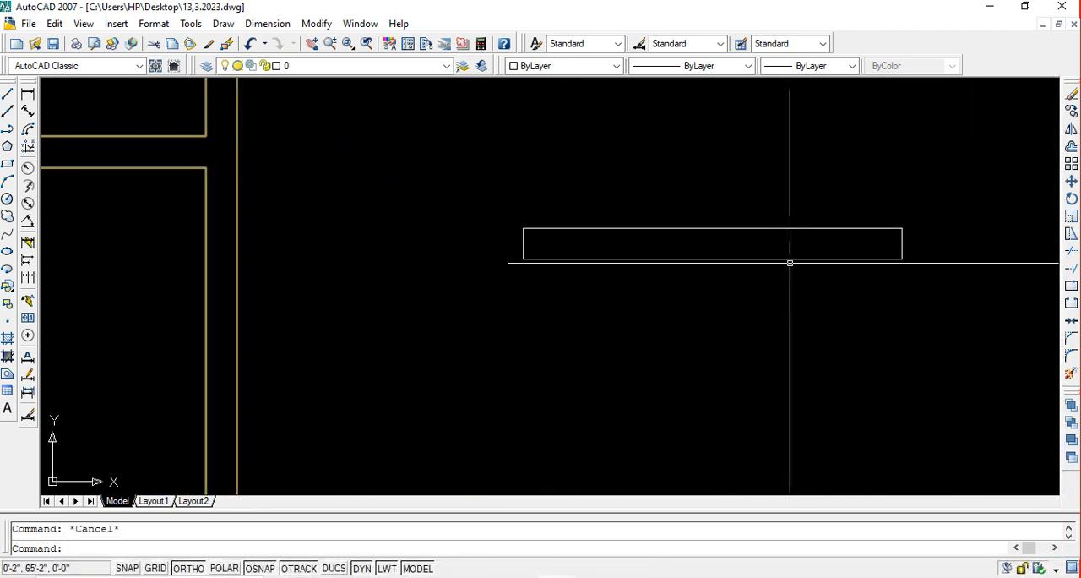
pyautogui.moveTo(917, 289); pyautogui.dragTo(739, 190)
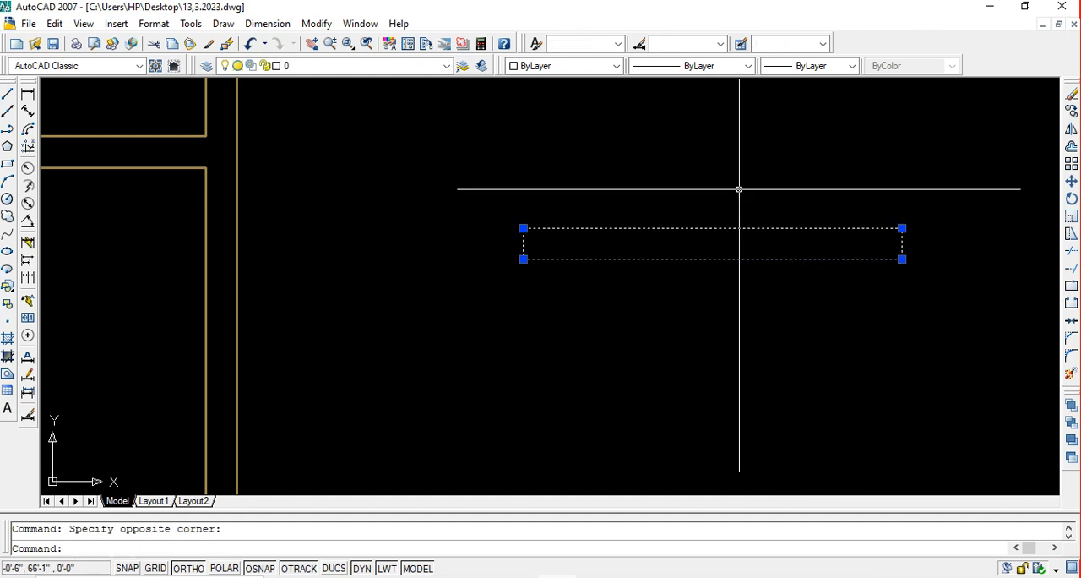
pyautogui.write('x')
pyautogui.press('Return')
pyautogui.press('Return')
pyautogui.press('Return')
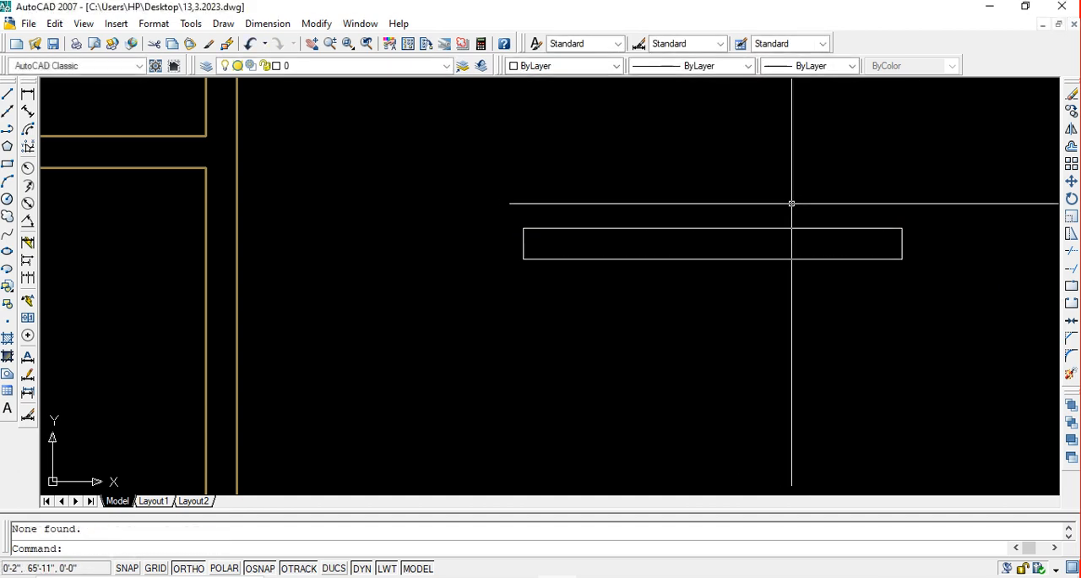
# Offset both long edges of the exploded rectangle 2" inward and save the drawing
pyautogui.write('o')
pyautogui.press('Return')
pyautogui.write('2')
pyautogui.press('Return')
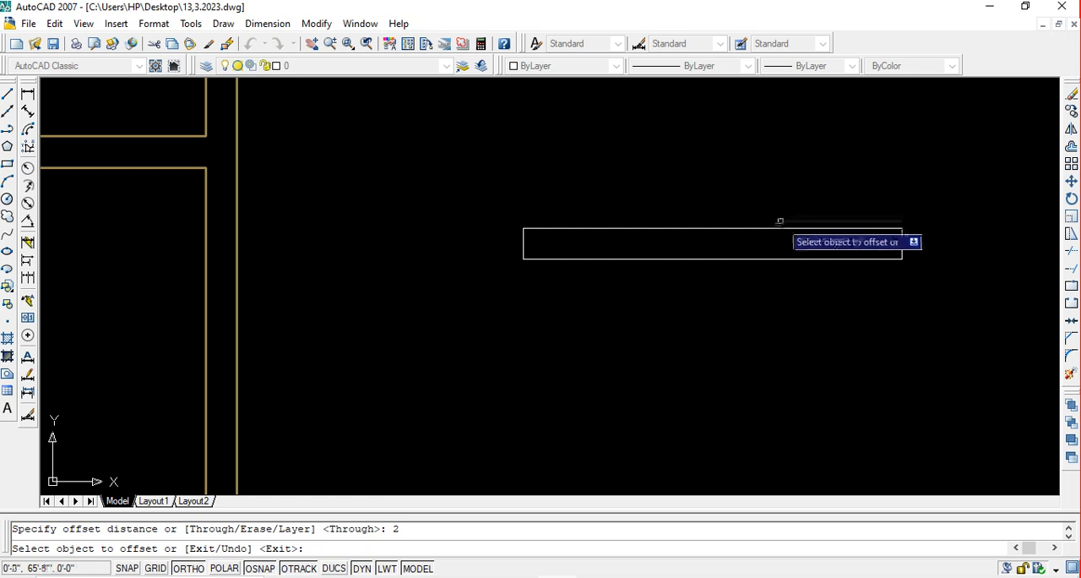
pyautogui.click(778, 228)
pyautogui.click(774, 272)
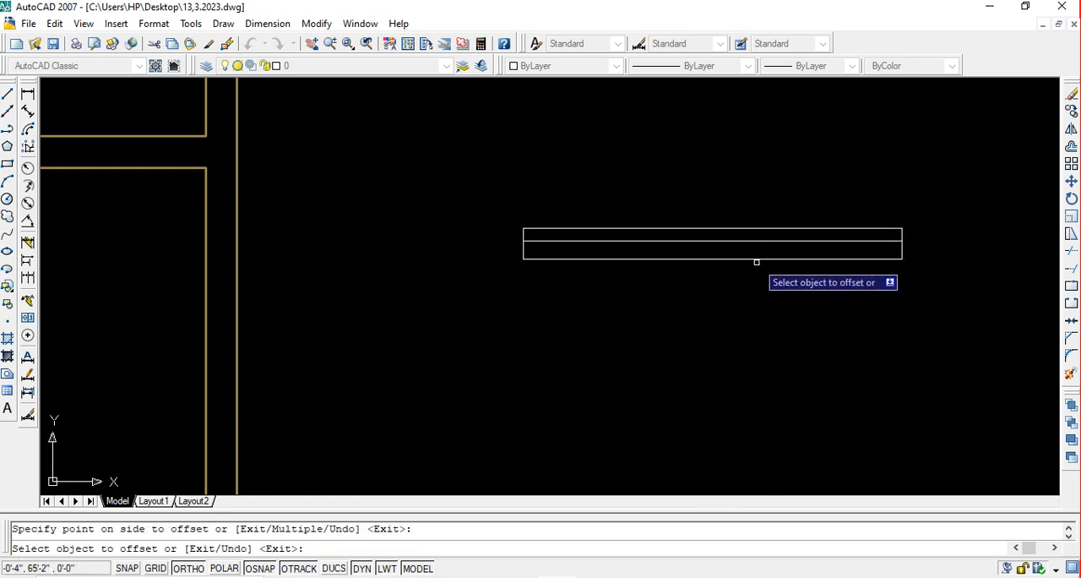
pyautogui.click(757, 261)
pyautogui.click(748, 179)
pyautogui.hotkey('ctrl', 's')
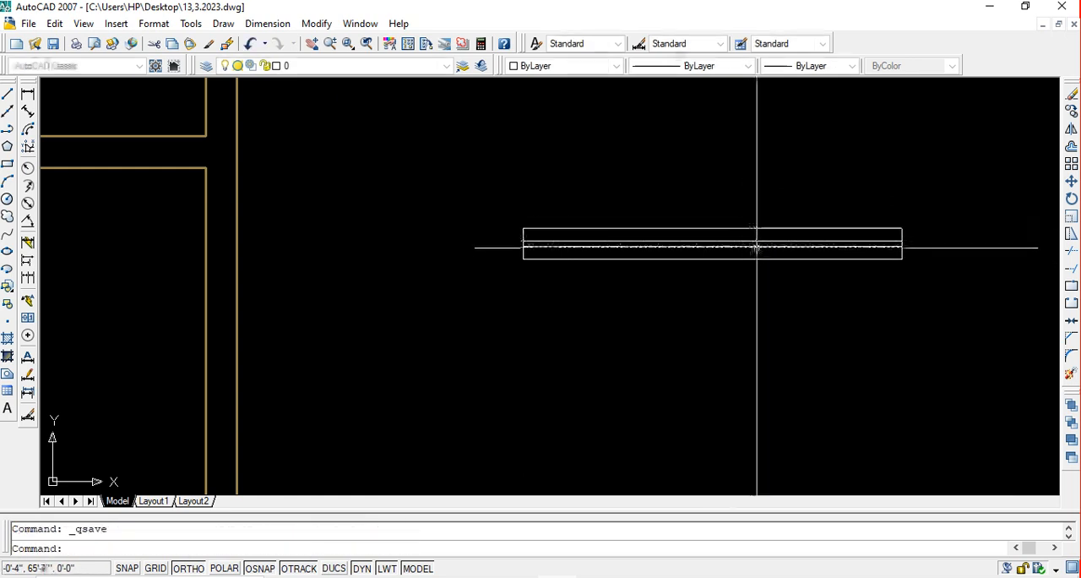
pyautogui.scroll(-2, 755, 244)
pyautogui.click(900, 288)
pyautogui.click(595, 207)
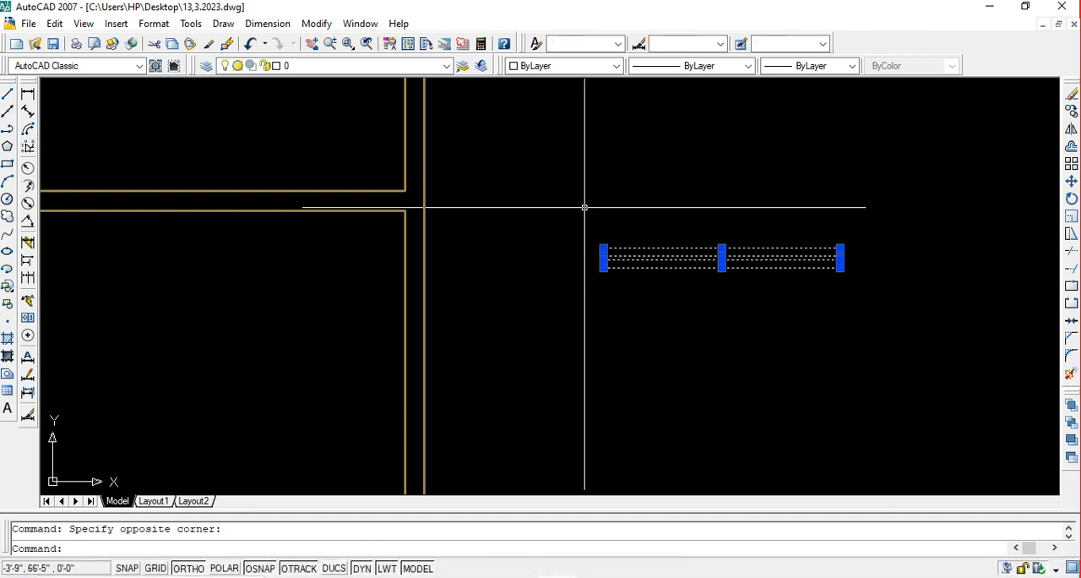
pyautogui.click(413, 66)
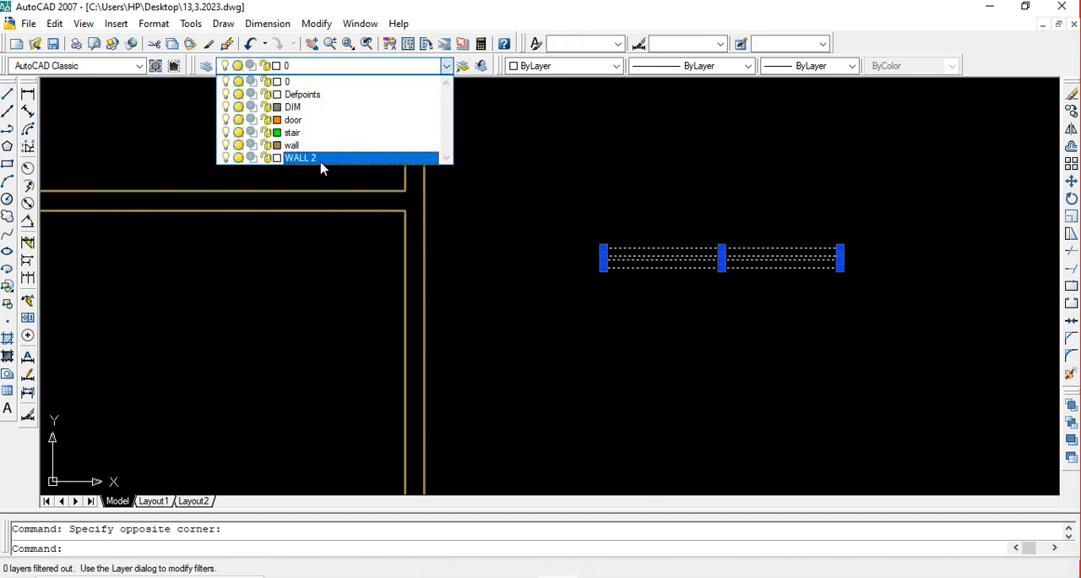
# Create a new current layer named window with the colour blue
pyautogui.click(206, 66)
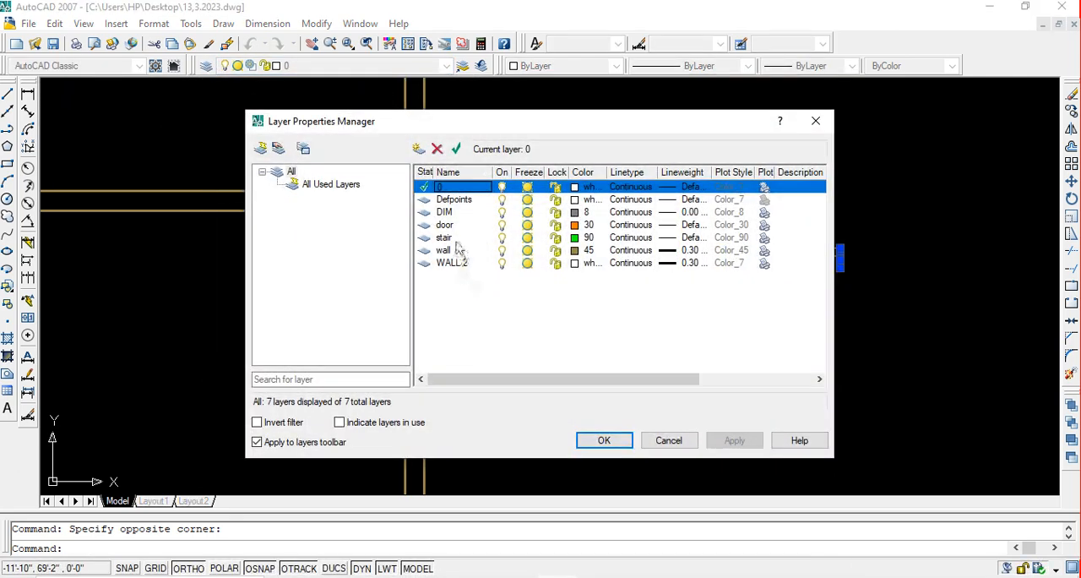
pyautogui.click(418, 150)
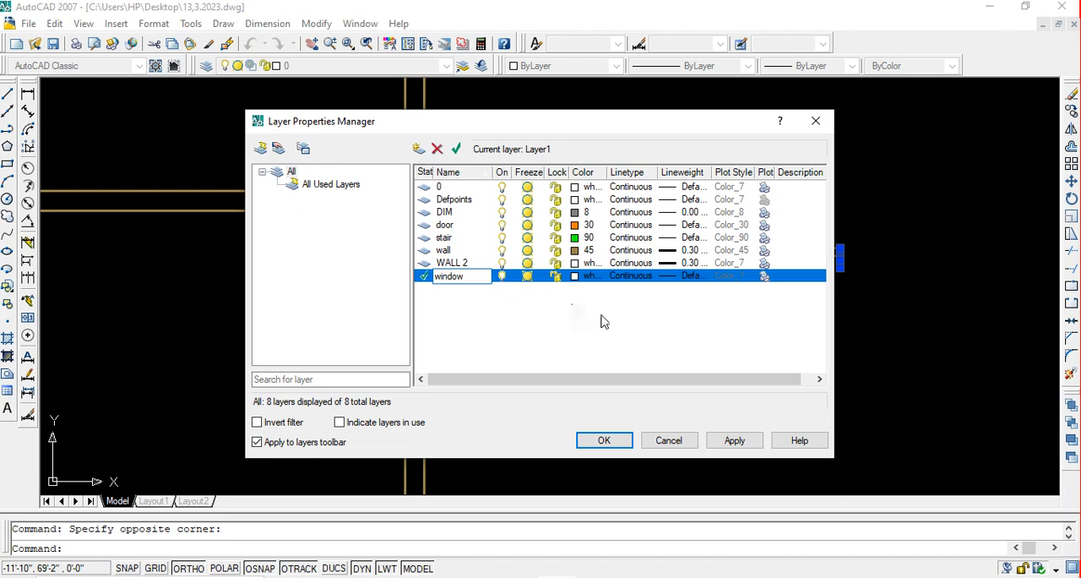
pyautogui.click(576, 276)
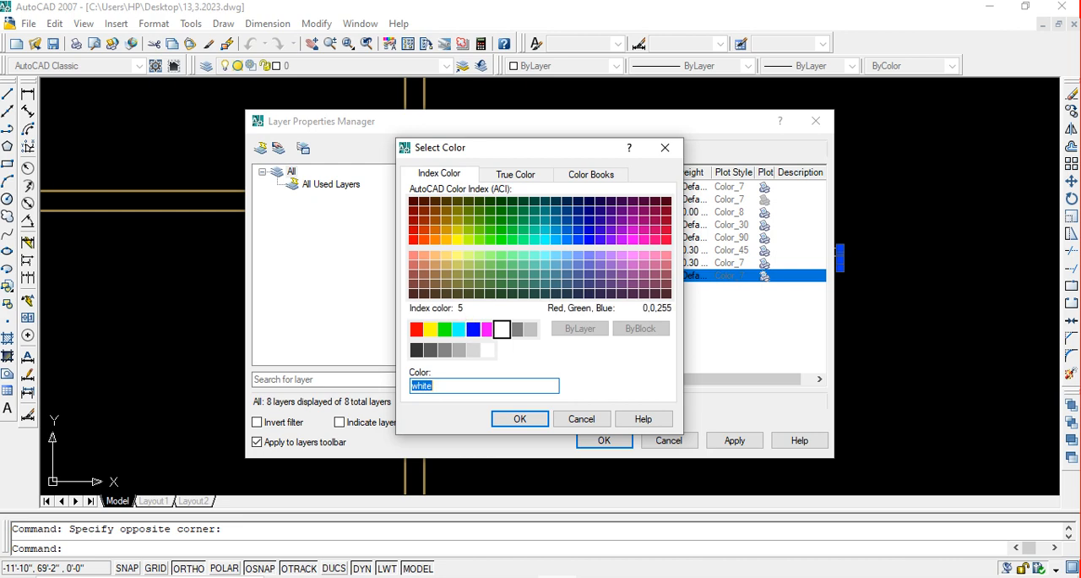
pyautogui.write('blue')
pyautogui.click(518, 419)
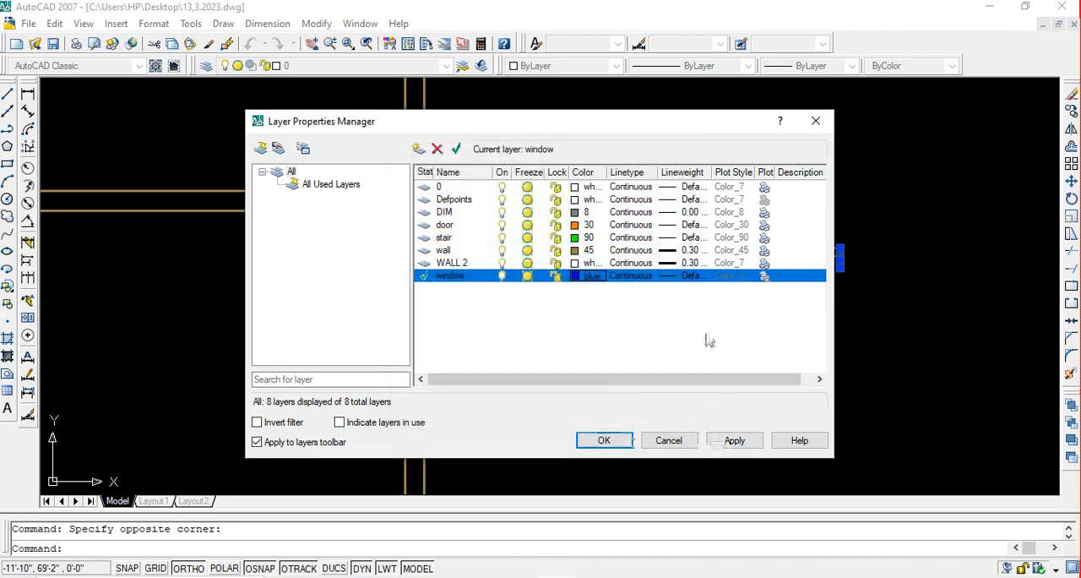
pyautogui.click(734, 441)
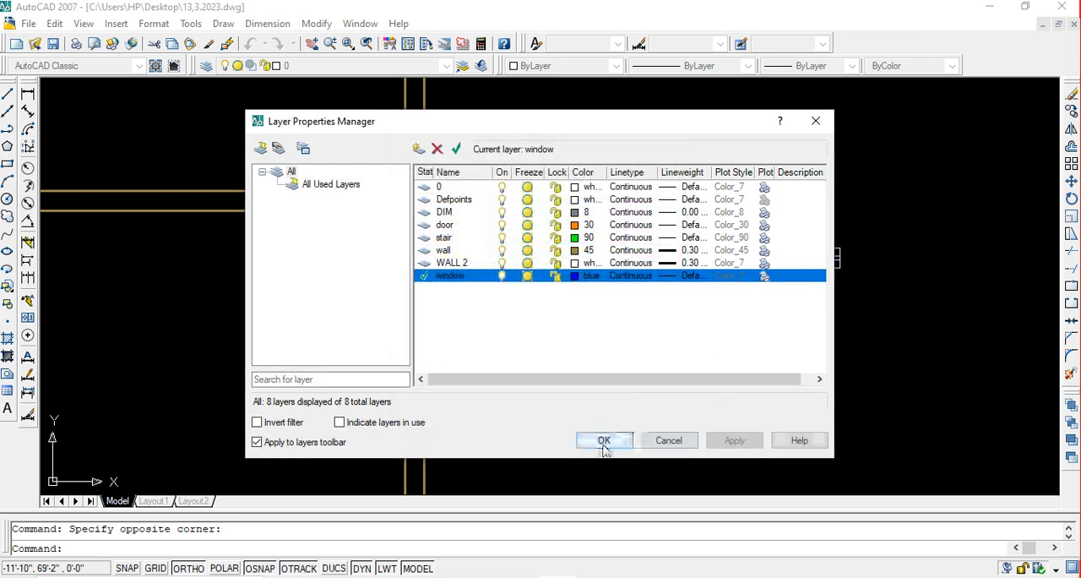
pyautogui.click(604, 447)
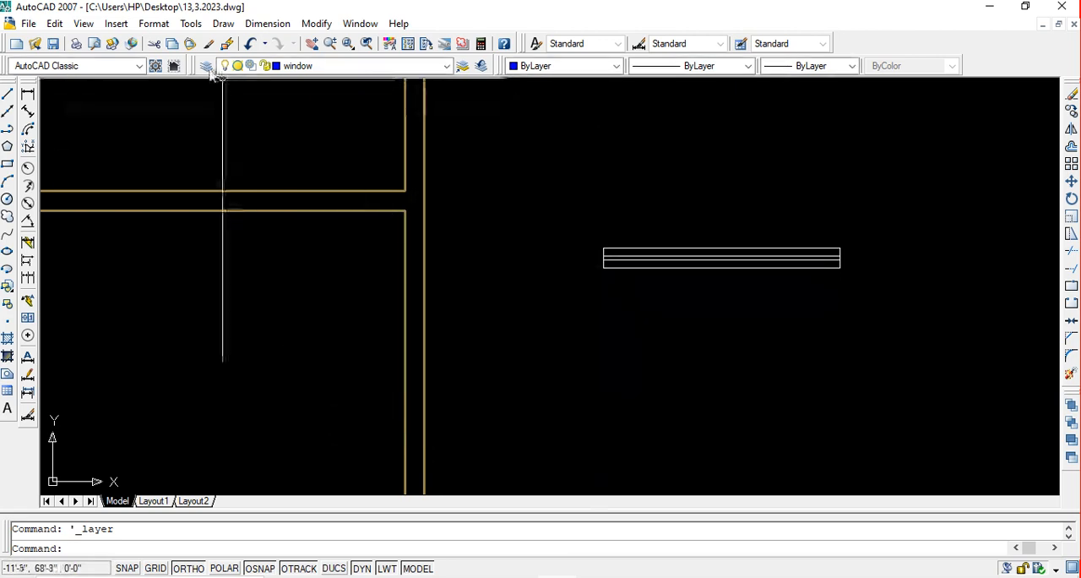
# Create another blue layer, try naming it door, and name it d as the current layer
pyautogui.click(206, 66)
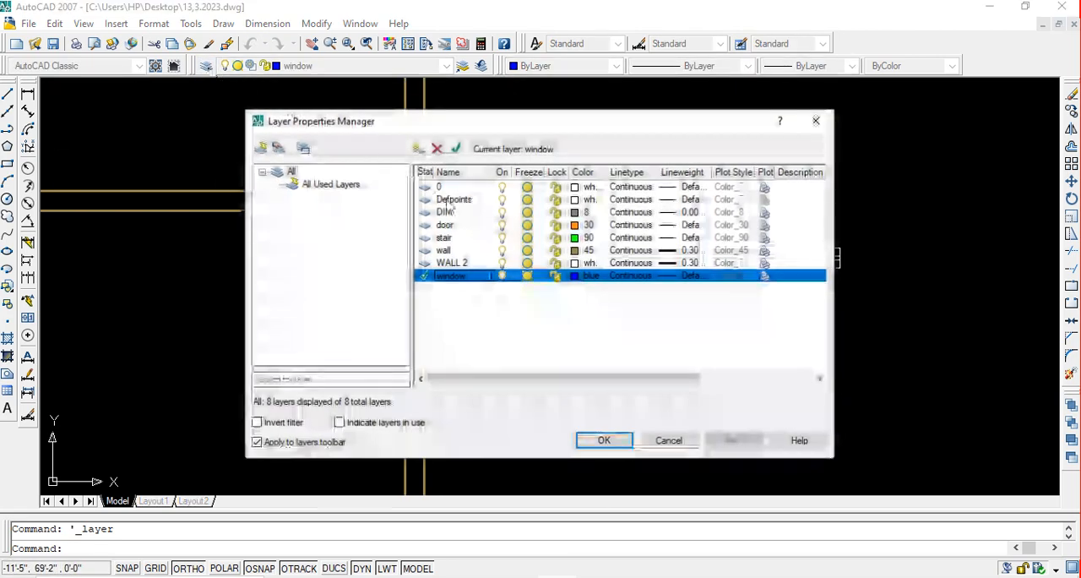
pyautogui.click(418, 149)
pyautogui.doubleClick(452, 292)
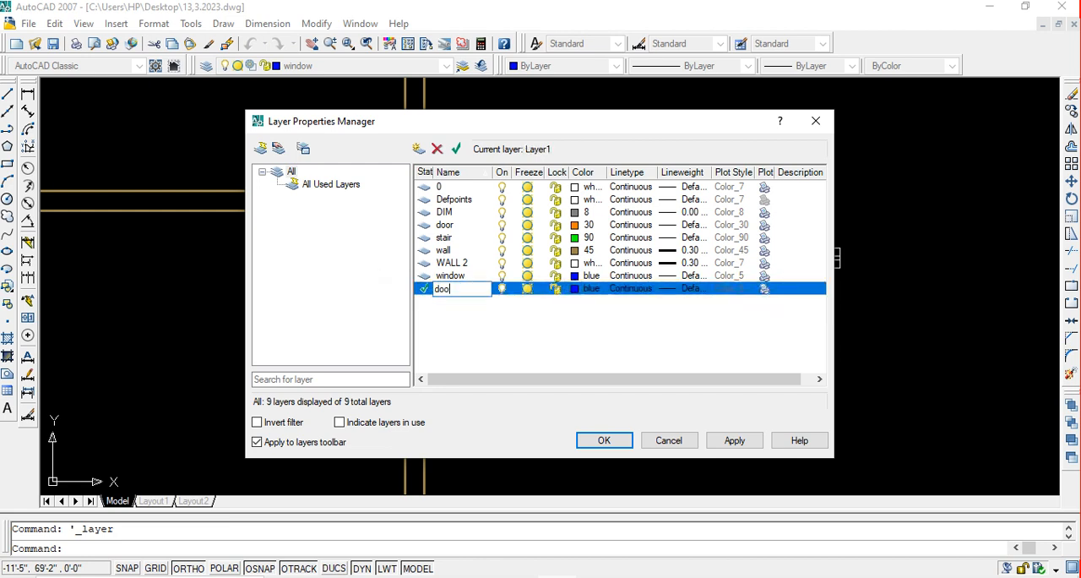
pyautogui.press('Return')
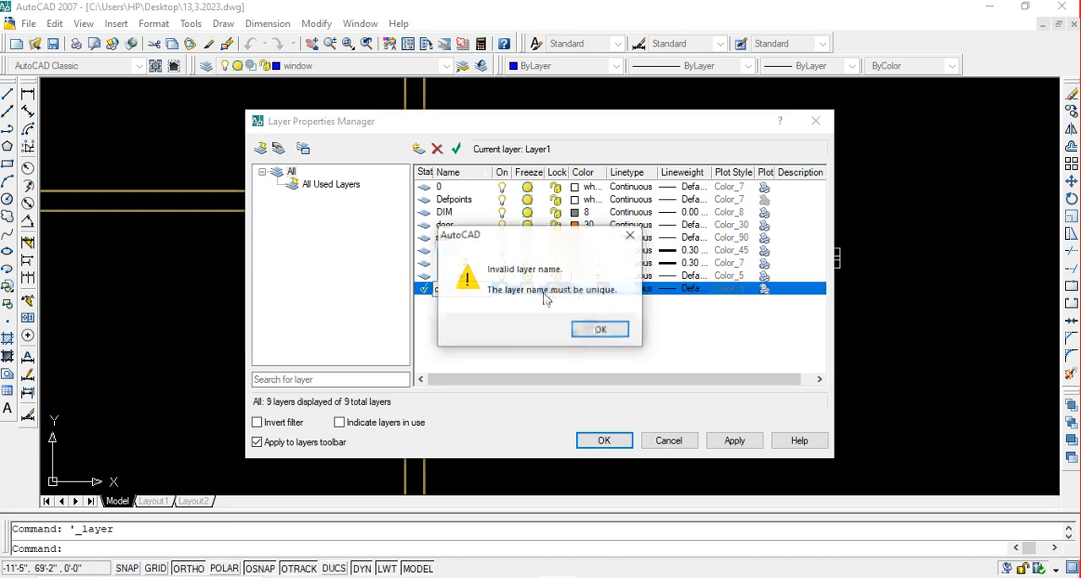
pyautogui.click(630, 235)
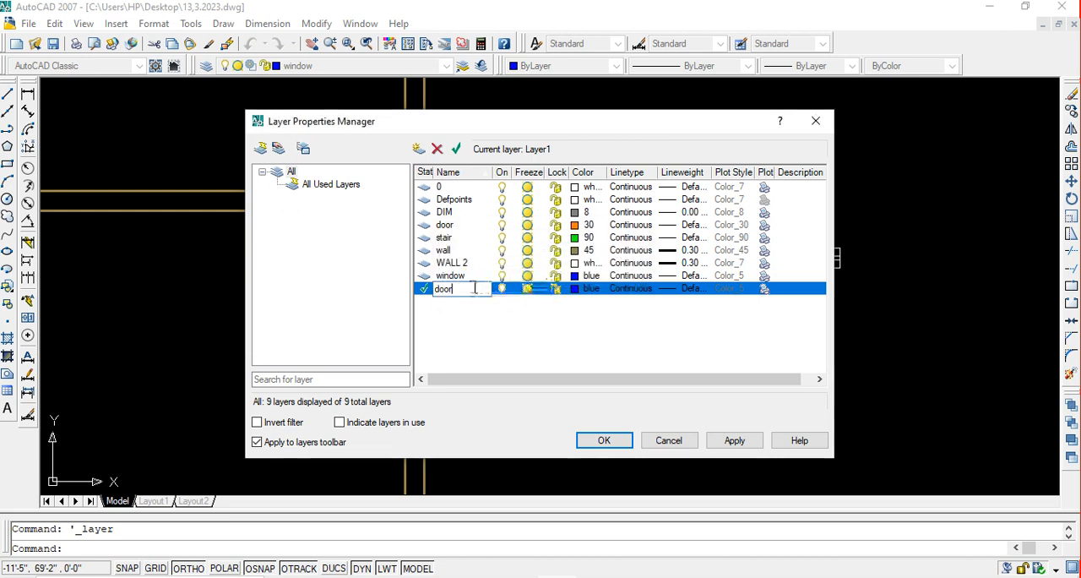
pyautogui.press('Return')
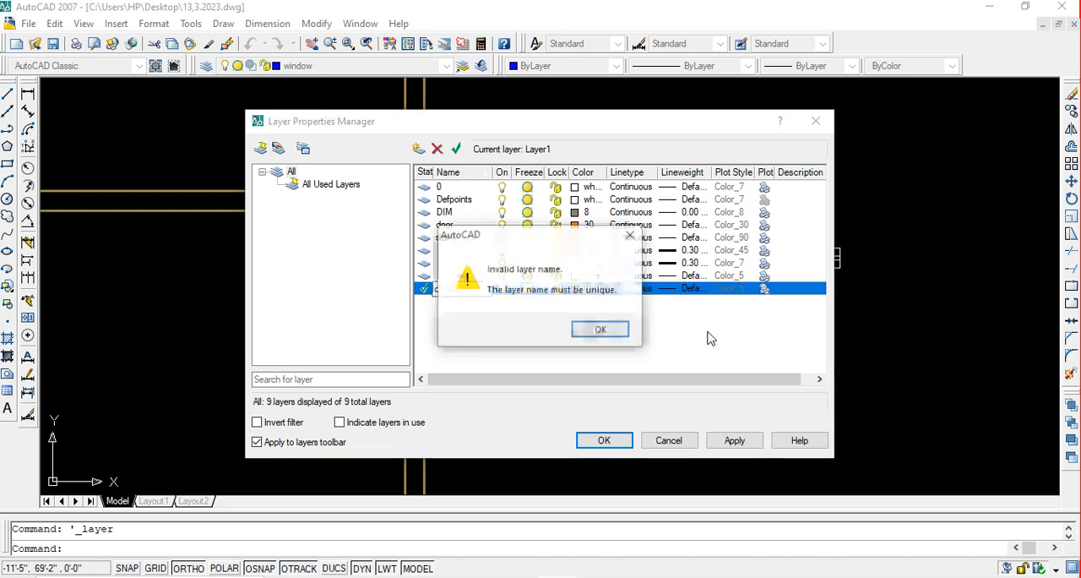
pyautogui.click(630, 234)
pyautogui.press('Return')
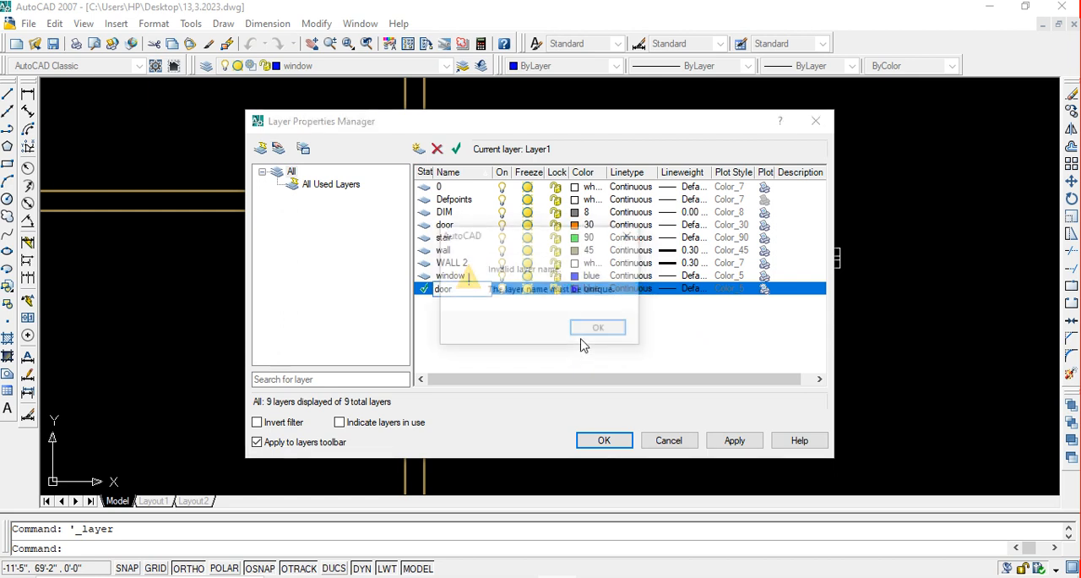
pyautogui.click(630, 235)
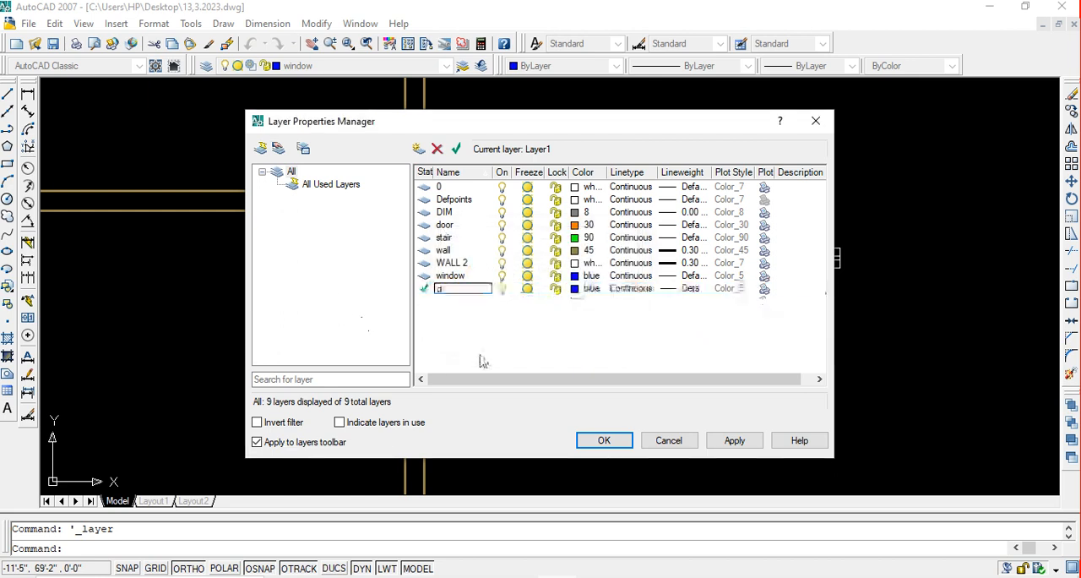
pyautogui.press('Return')
# Change the door layer's colour to index 20 and apply the layer settings
pyautogui.click(462, 225)
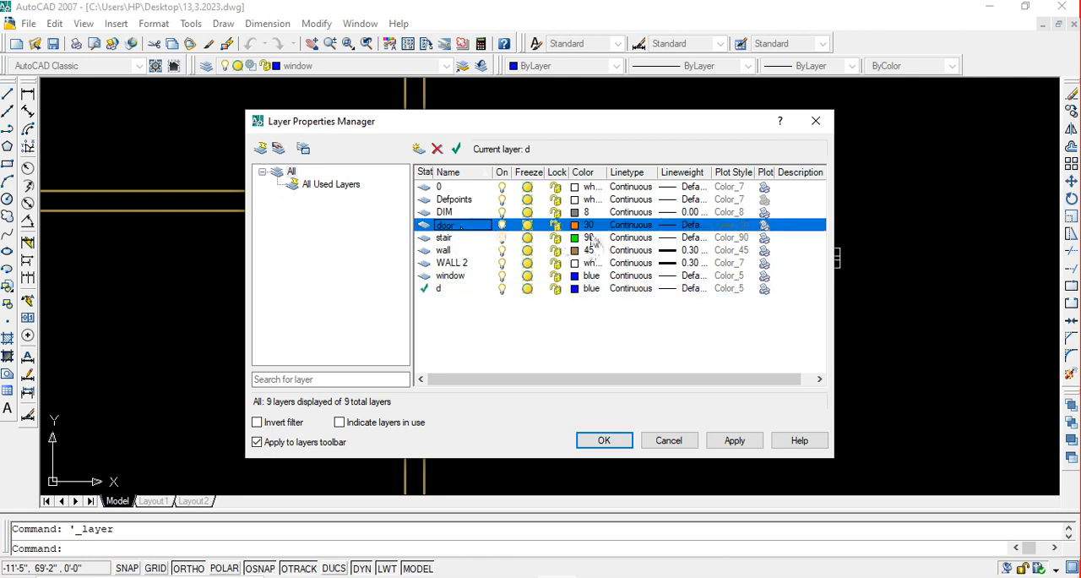
pyautogui.click(574, 225)
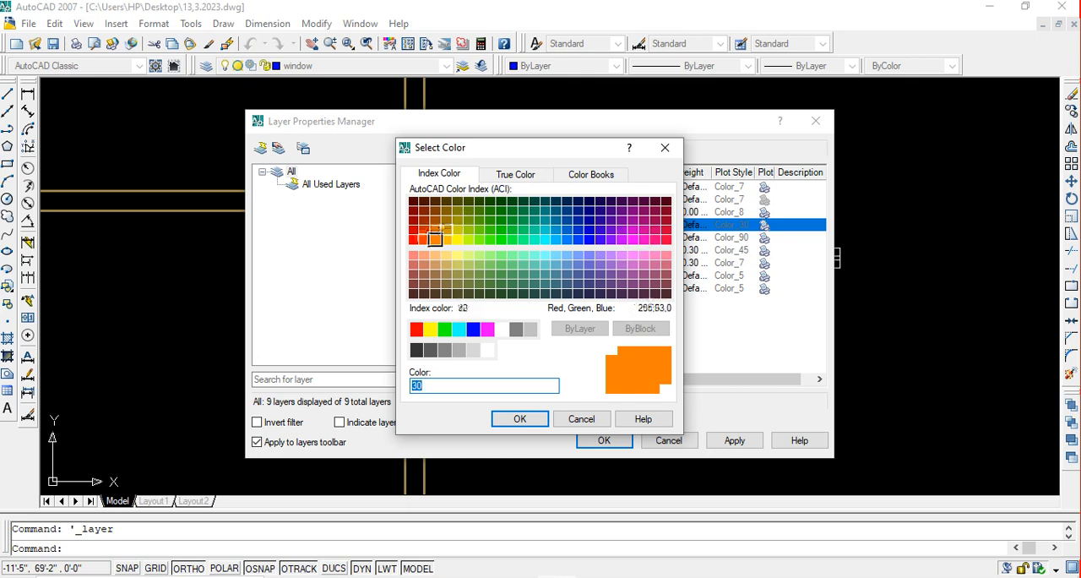
pyautogui.click(424, 239)
pyautogui.click(520, 418)
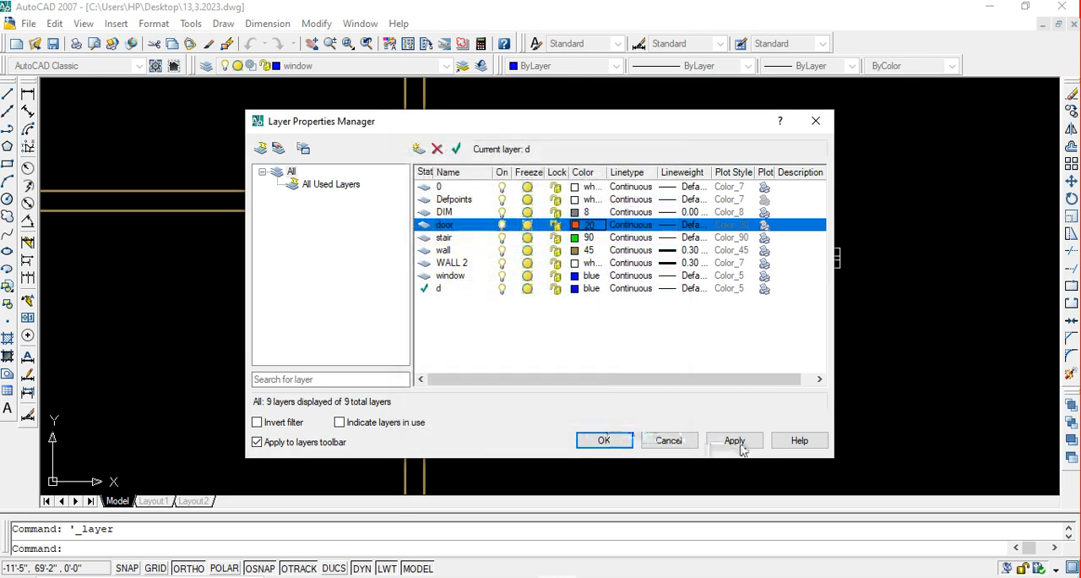
pyautogui.click(734, 440)
pyautogui.click(603, 438)
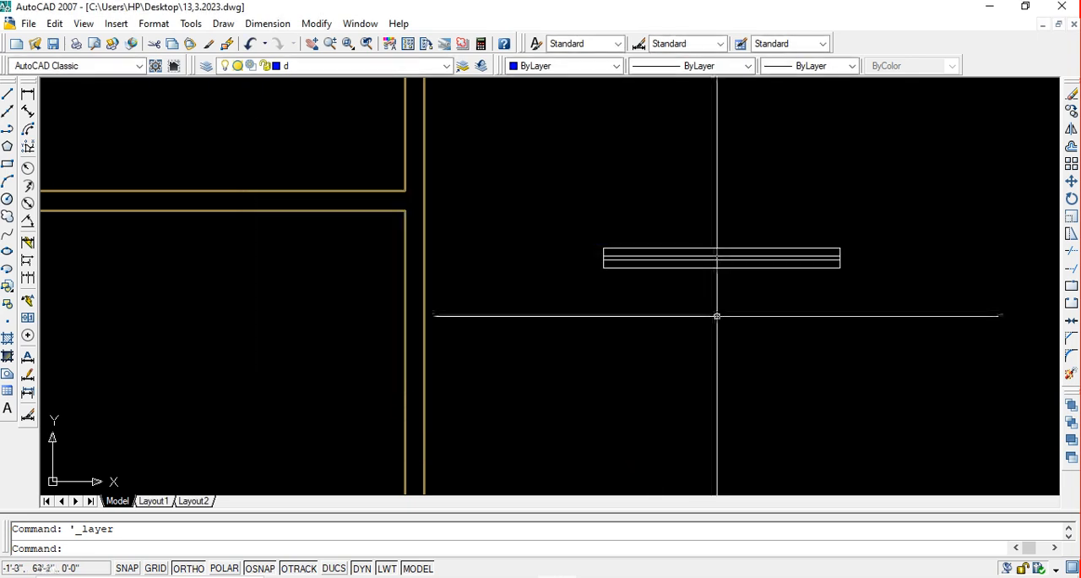
# Assign all lines of the window symbol beside the floor plan to the window layer
pyautogui.scroll(-2, 718, 315)
pyautogui.click(811, 346)
pyautogui.click(618, 201)
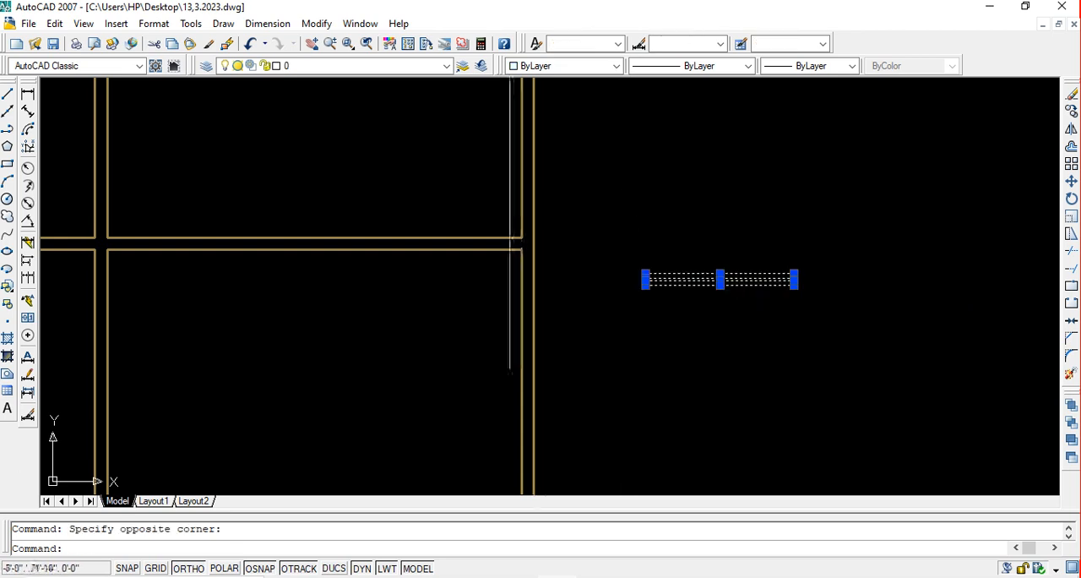
pyautogui.click(351, 65)
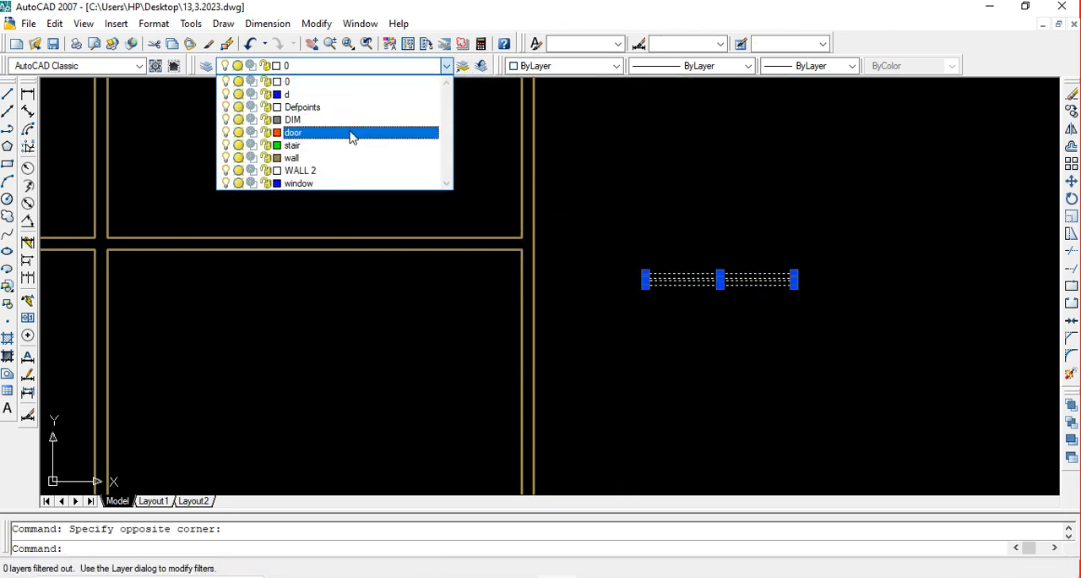
pyautogui.click(340, 183)
pyautogui.press('Escape')
# Copy the window symbol by a long edge's midpoint into the room just inside the nearby outer wall, with Ortho off
pyautogui.scroll(-2, 716, 263)
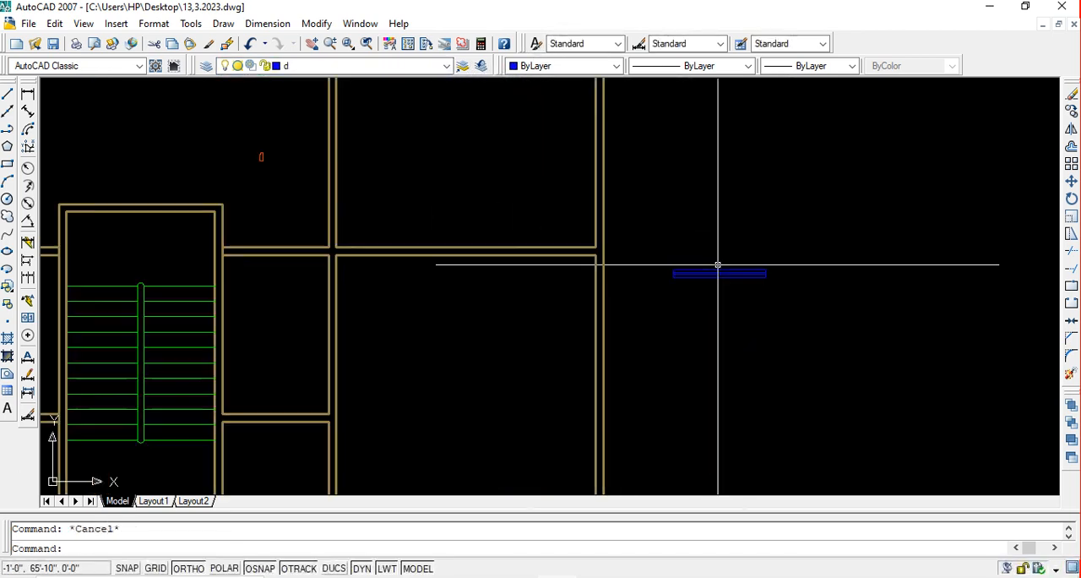
pyautogui.moveTo(699, 296)
pyautogui.mouseDown(button='middle')
pyautogui.moveTo(788, 265)
pyautogui.moveTo(781, 231)
pyautogui.mouseUp(button='middle')
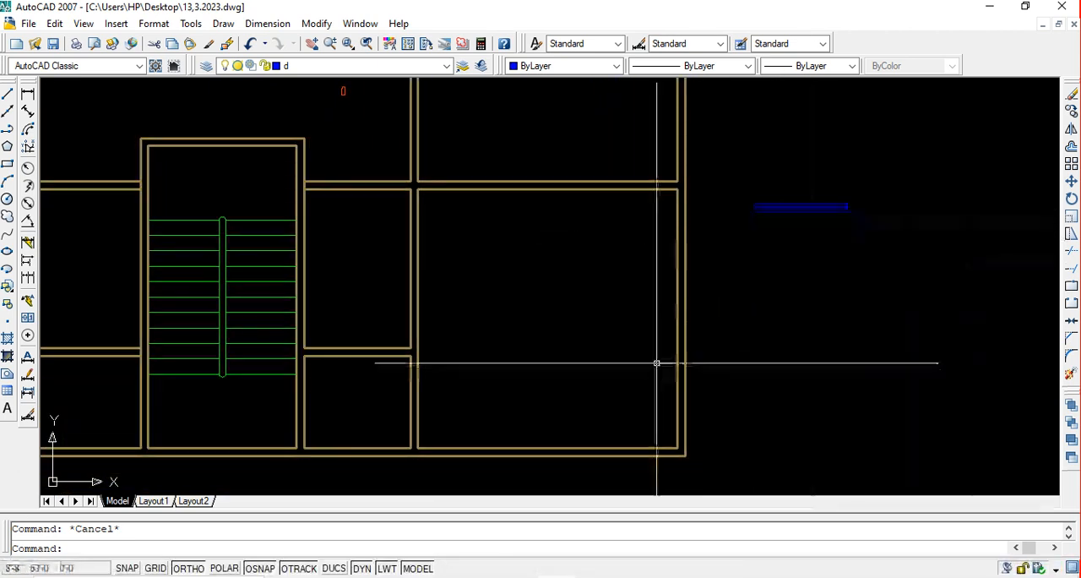
pyautogui.moveTo(824, 275); pyautogui.dragTo(726, 344, button='middle')
pyautogui.scroll(-2, 755, 313)
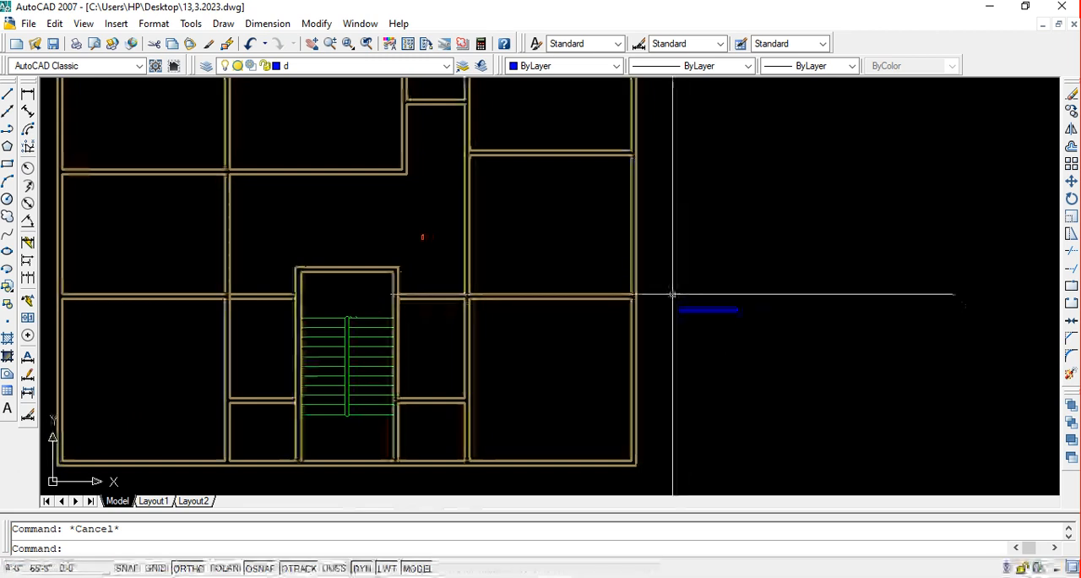
pyautogui.click(671, 295)
pyautogui.click(860, 355)
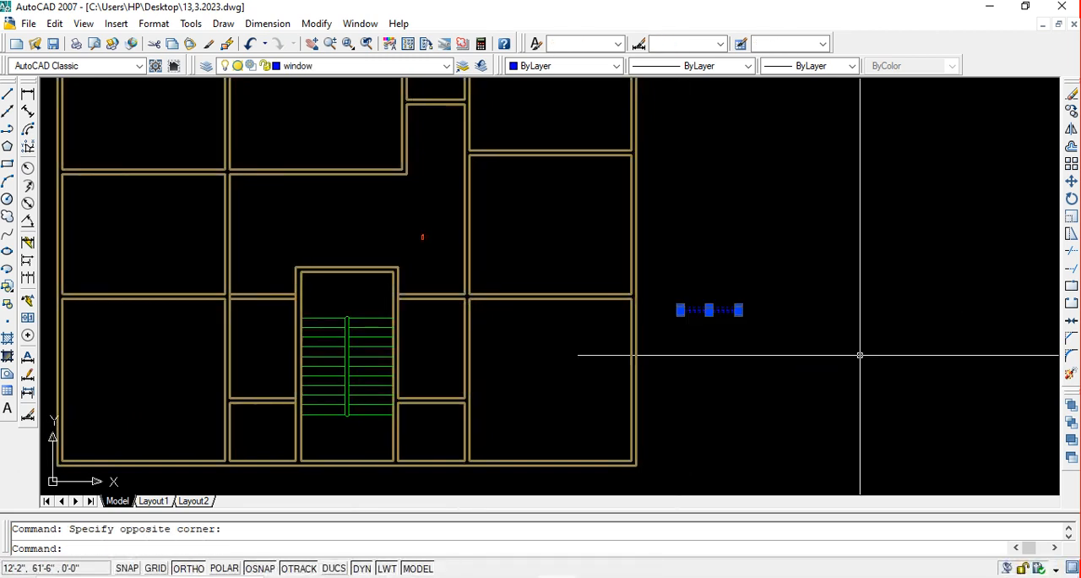
pyautogui.write('co')
pyautogui.press('Return')
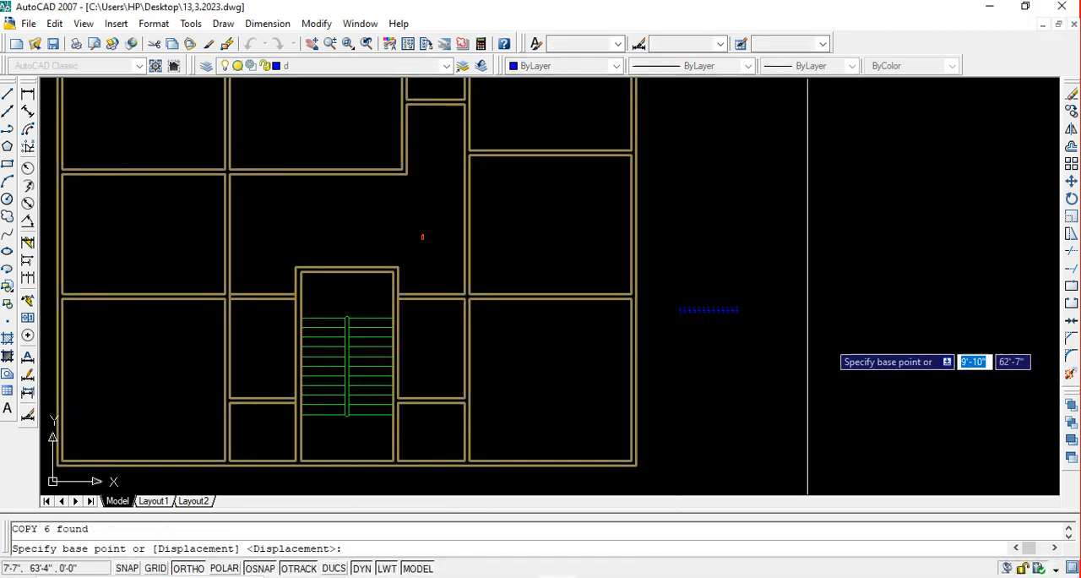
pyautogui.click(709, 310)
pyautogui.scroll(2, 667, 389)
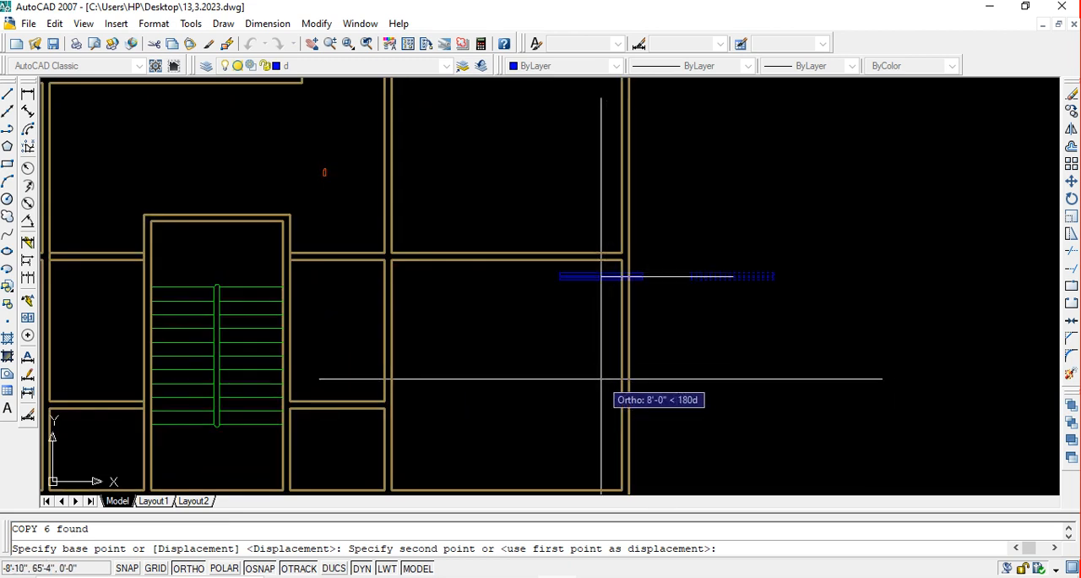
pyautogui.press('F8')
pyautogui.scroll(2, 621, 403)
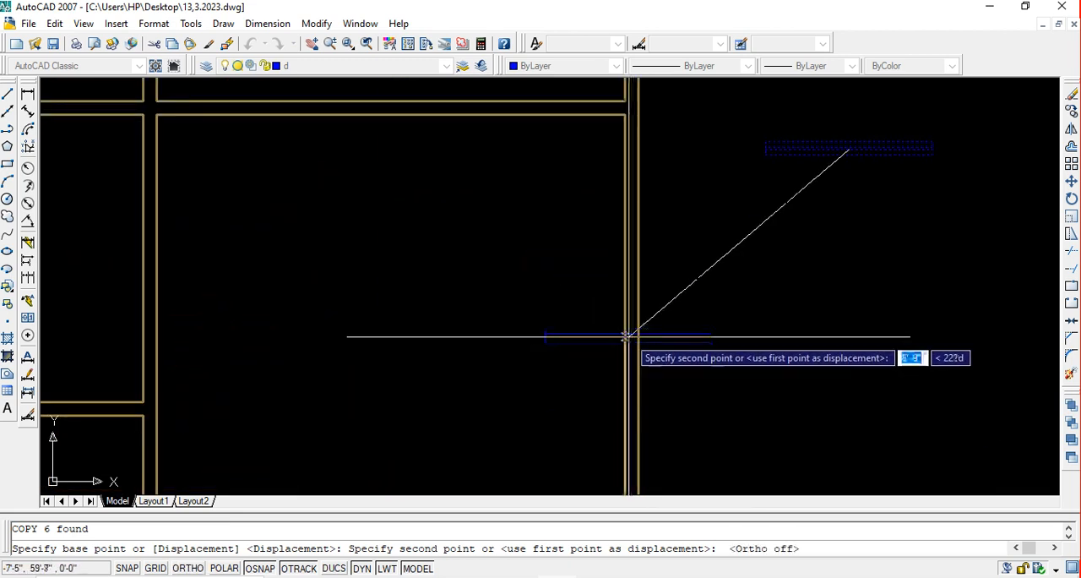
pyautogui.click(502, 309)
pyautogui.press('Escape')
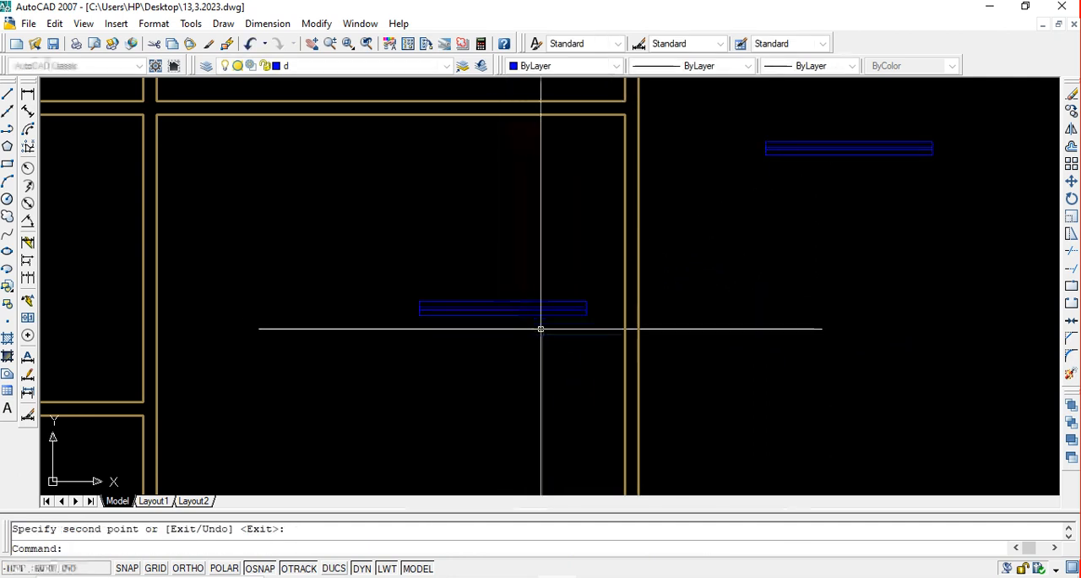
# Rotate the copied window symbol to vertical about the midpoint of its lower long edge, with Ortho on
pyautogui.click(601, 314)
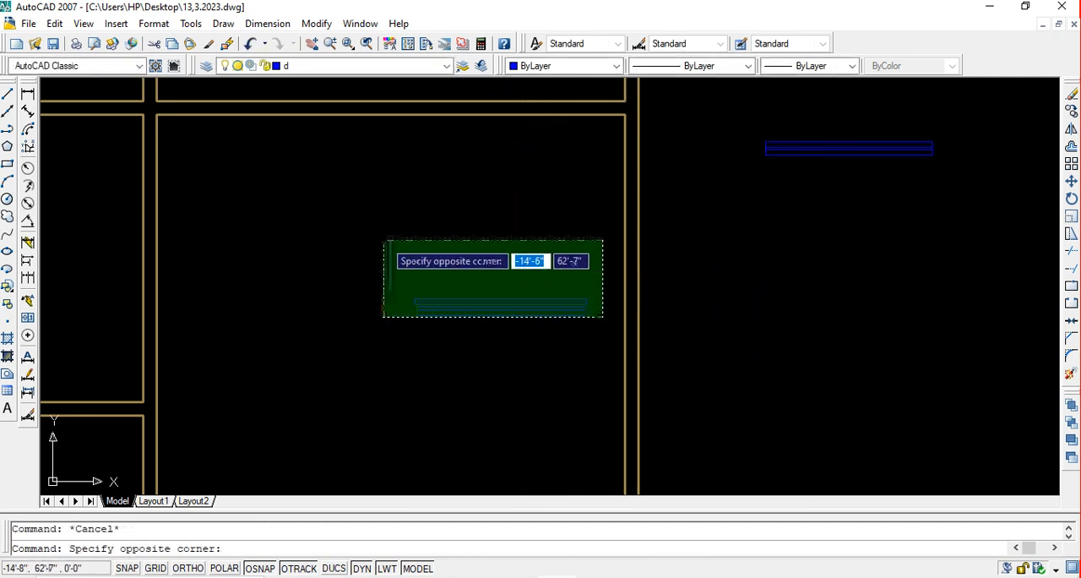
pyautogui.click(385, 240)
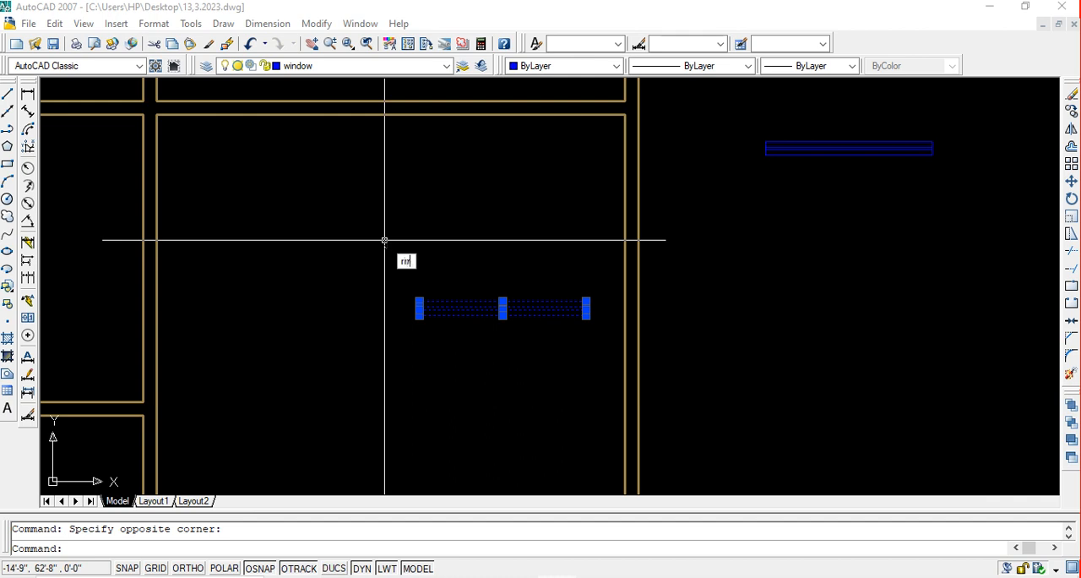
pyautogui.press('Return')
pyautogui.click(502, 309)
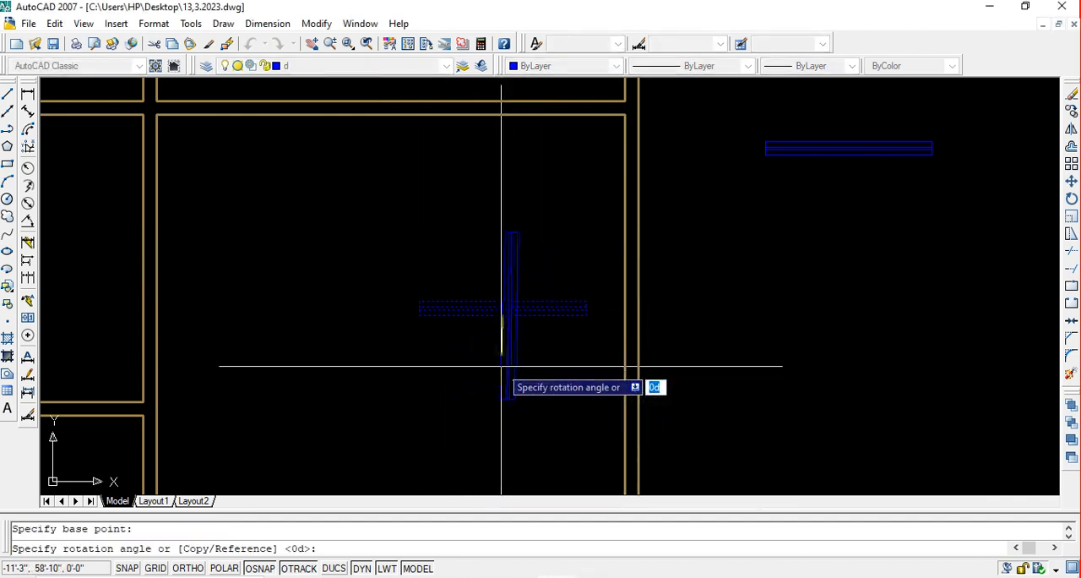
pyautogui.press('F8')
pyautogui.click(500, 365)
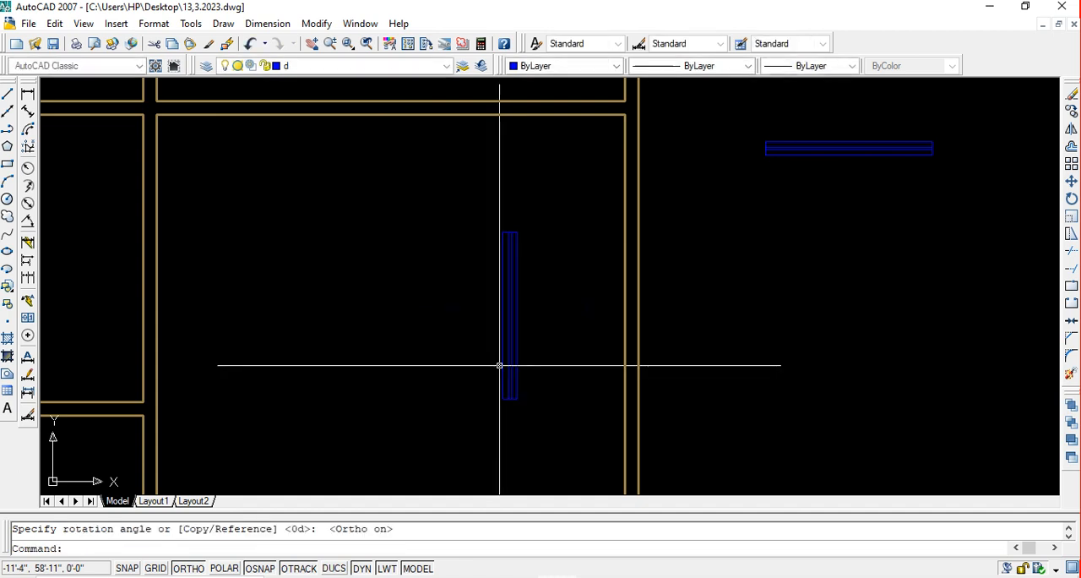
pyautogui.press('Escape')
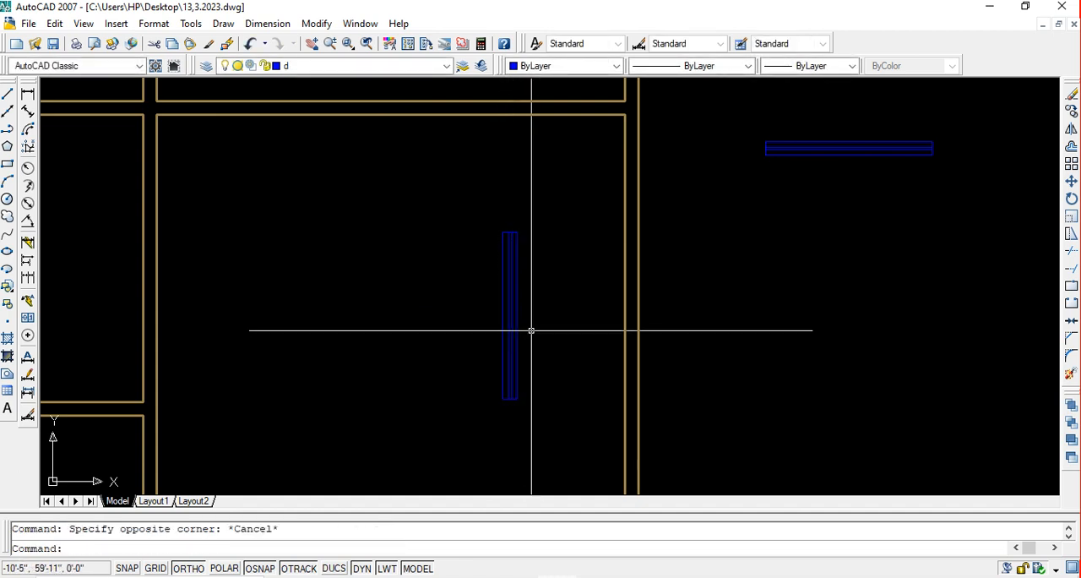
# Move the vertical window copy by its inner long edge's midpoint onto the inner line of the nearby outer wall, with Ortho off
pyautogui.click(463, 218)
pyautogui.click(556, 409)
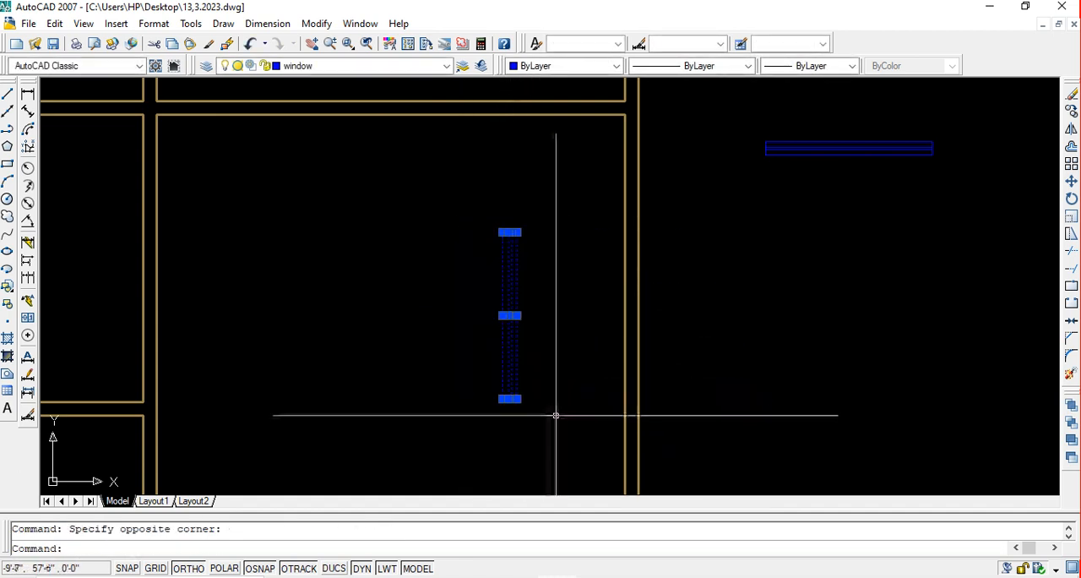
pyautogui.write('m')
pyautogui.press('Return')
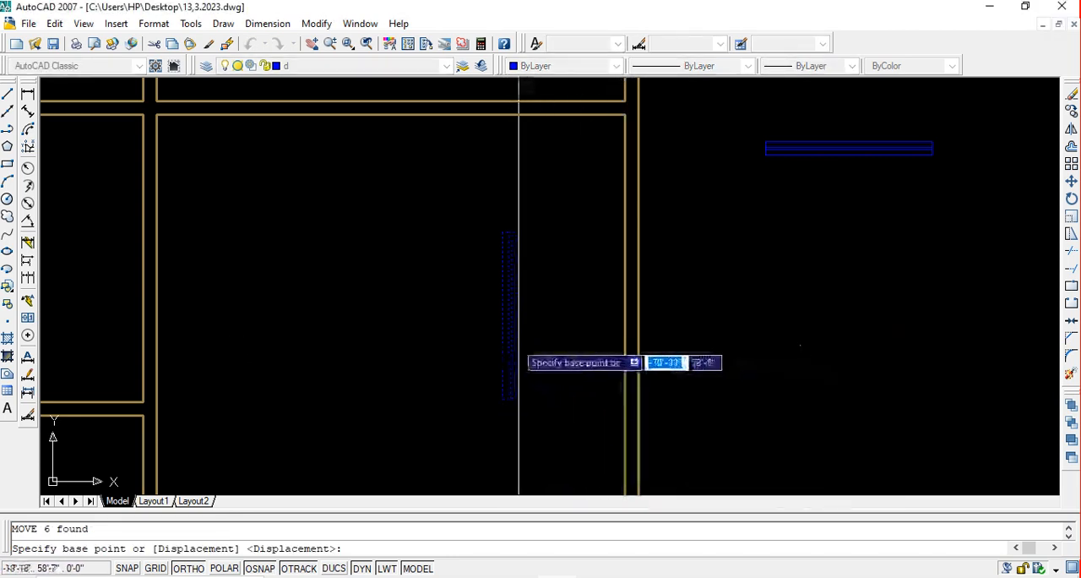
pyautogui.click(502, 316)
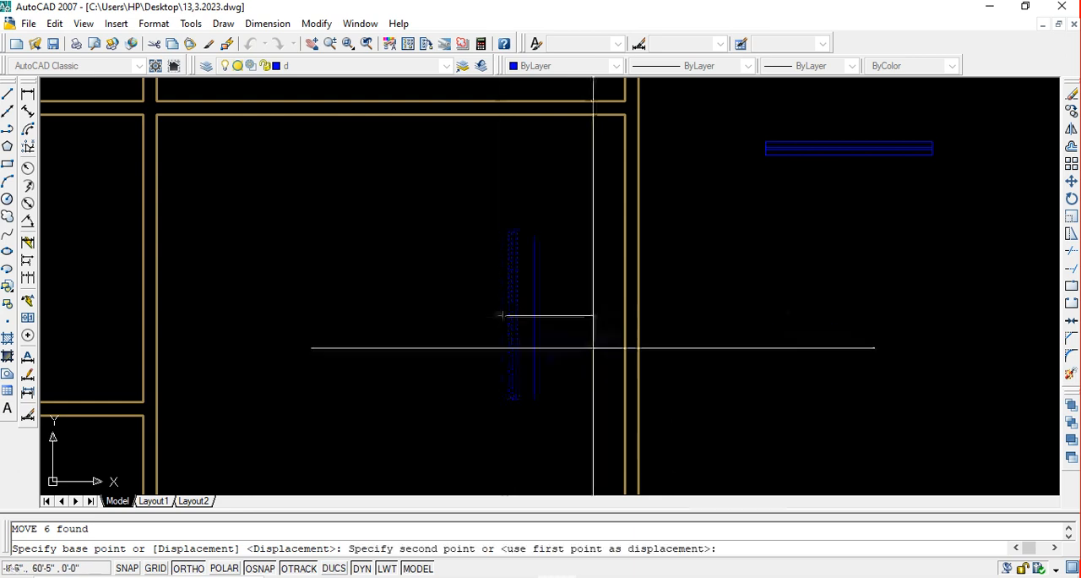
pyautogui.moveTo(672, 377); pyautogui.dragTo(673, 361, button='middle')
pyautogui.press('F8')
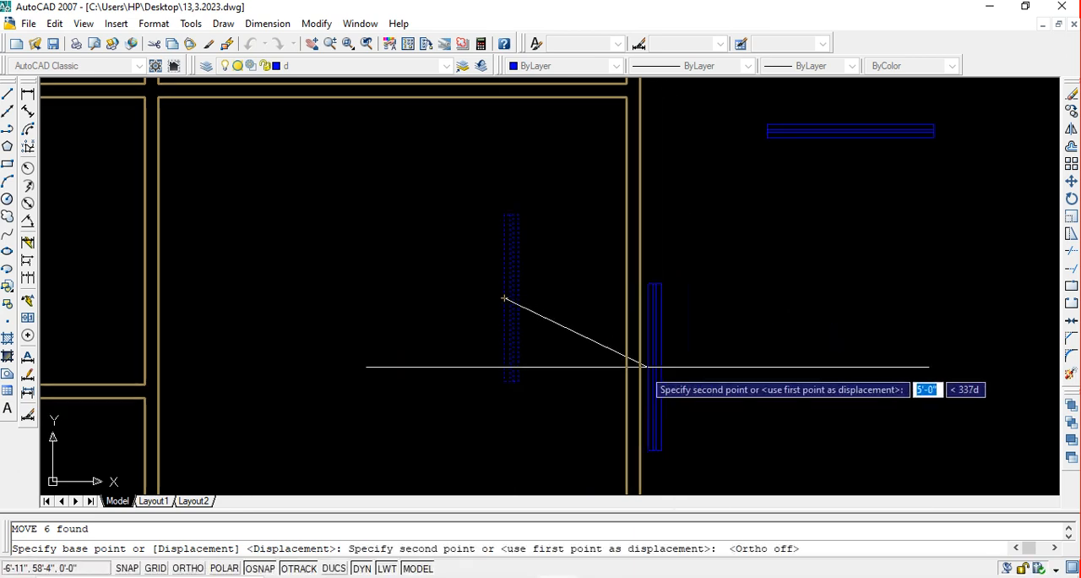
pyautogui.scroll(-5, 635, 355)
pyautogui.scroll(3, 640, 372)
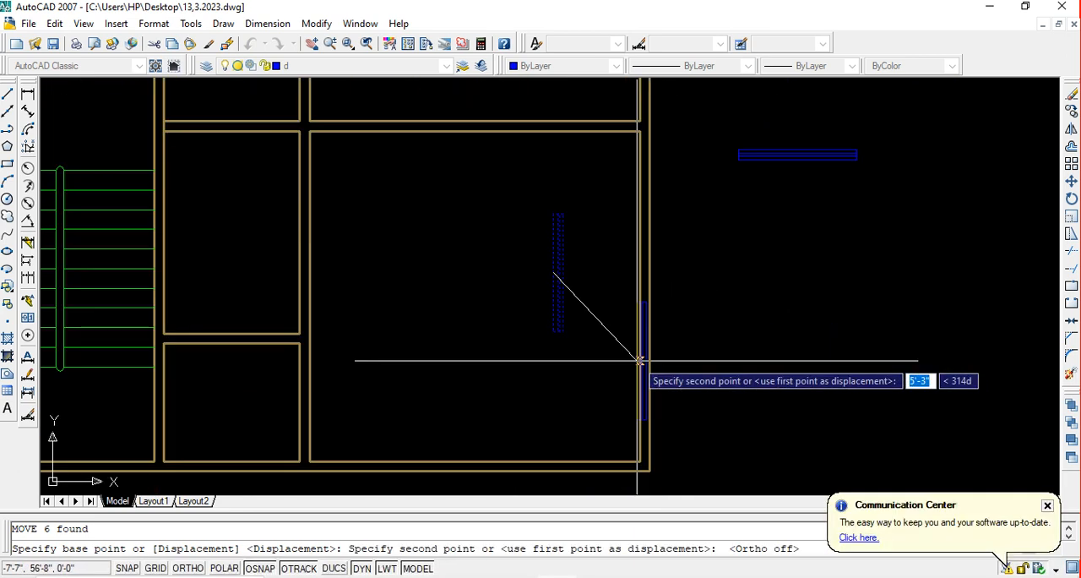
pyautogui.scroll(-3, 635, 358)
pyautogui.scroll(2, 634, 361)
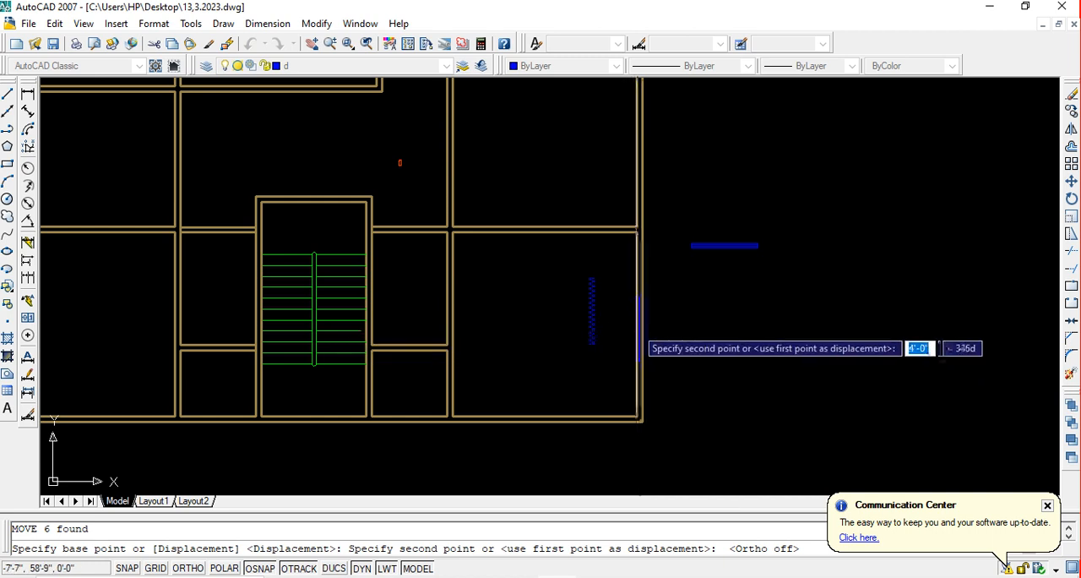
pyautogui.click(636, 325)
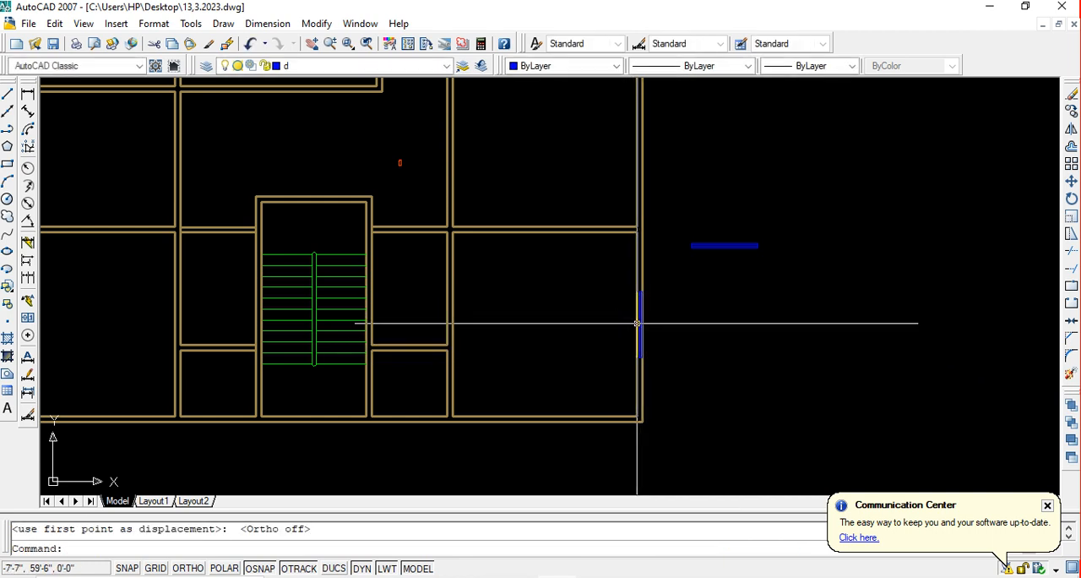
pyautogui.press('Escape')
# Trim both wall lines running through the placed window and save the drawing
pyautogui.scroll(5, 639, 321)
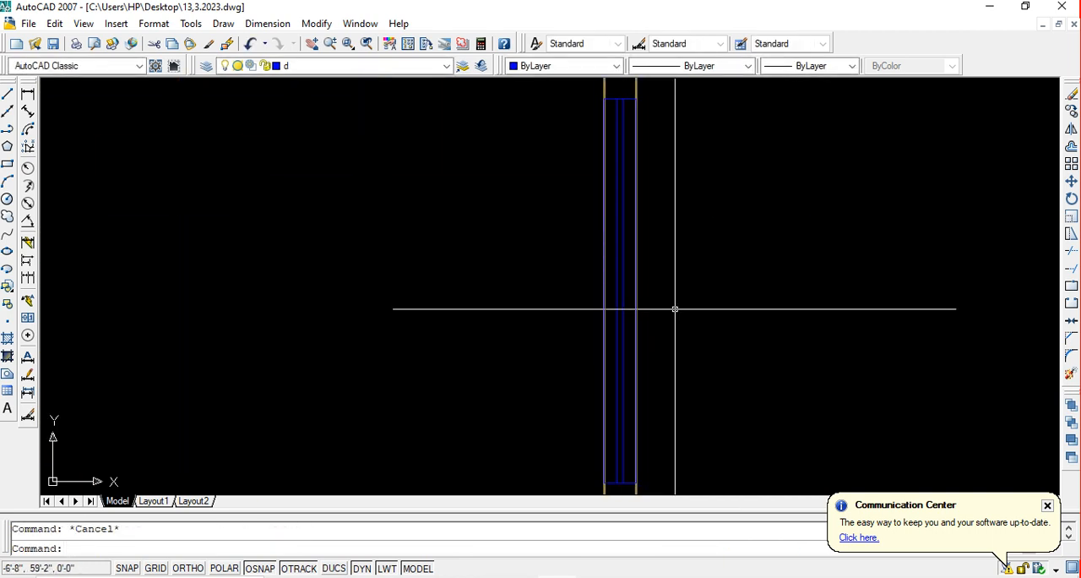
pyautogui.write('tr')
pyautogui.press('space')
pyautogui.press('space')
pyautogui.click(727, 305)
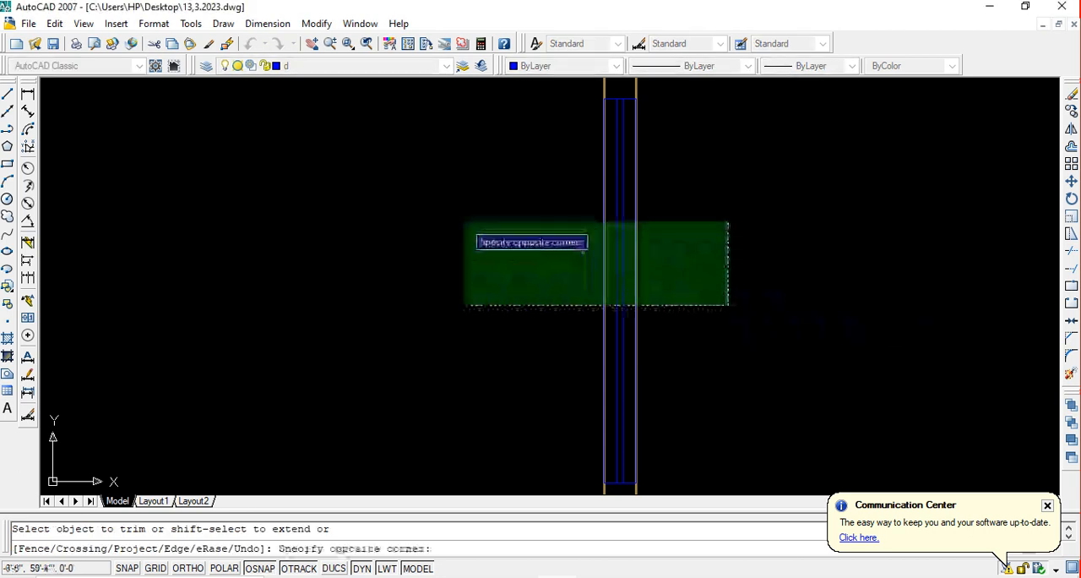
pyautogui.click(458, 218)
pyautogui.scroll(-5, 618, 264)
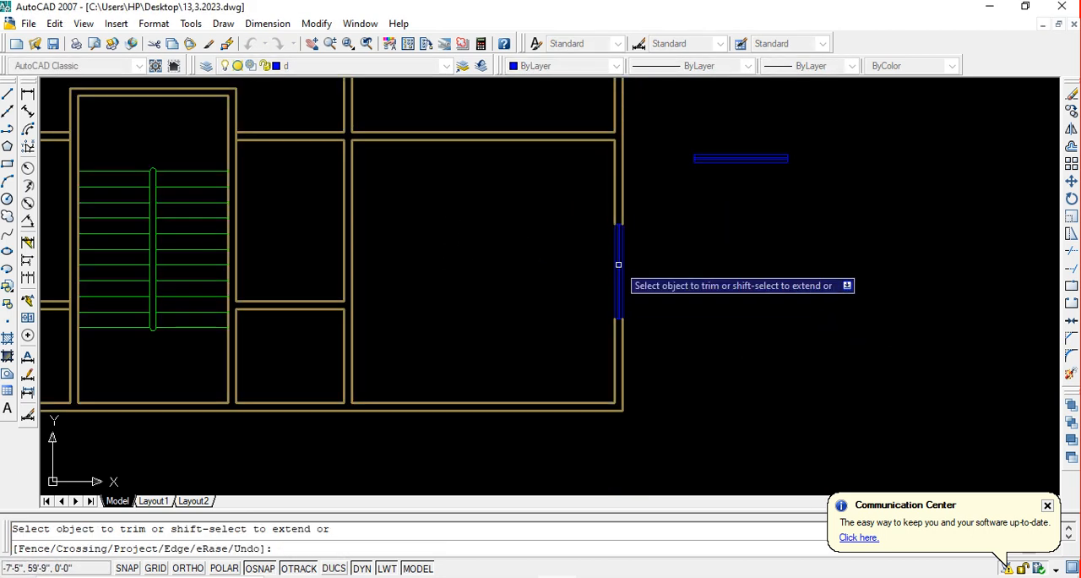
pyautogui.hotkey('ctrl', 's')
# Draw a short horizontal line across the outer wall from the inner wall line's midpoint in the room above, with Ortho on
pyautogui.scroll(-3, 620, 265)
pyautogui.moveTo(640, 265); pyautogui.dragTo(631, 316, button='middle')
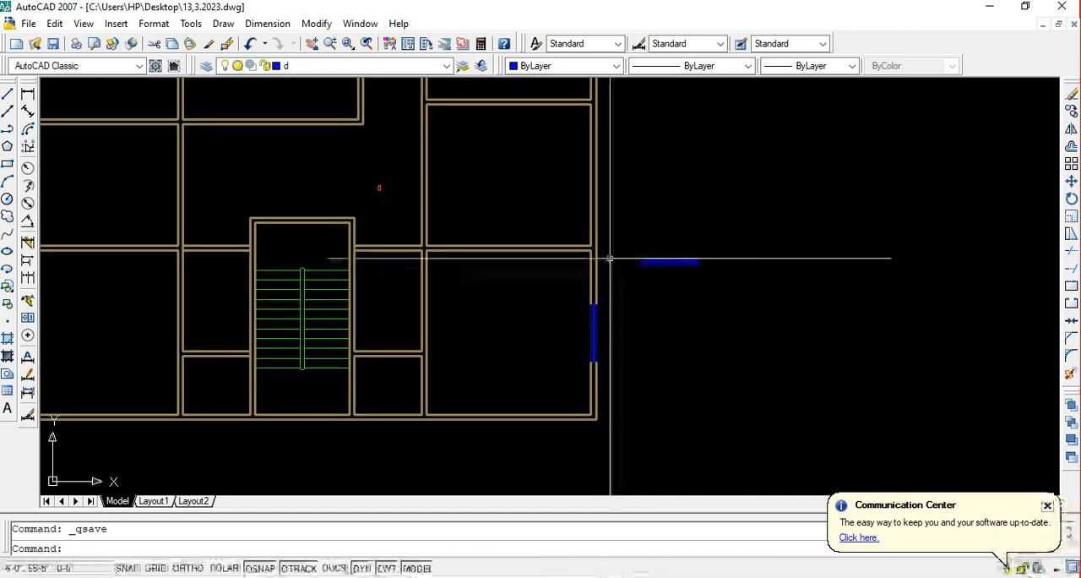
pyautogui.moveTo(619, 245); pyautogui.dragTo(628, 279, button='middle')
pyautogui.moveTo(618, 203); pyautogui.dragTo(602, 245, button='middle')
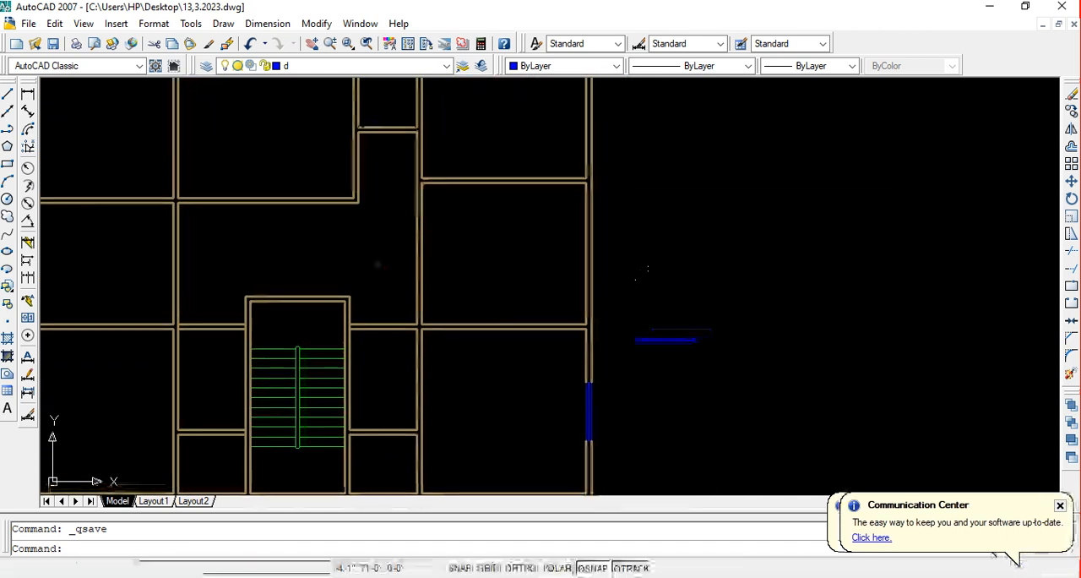
pyautogui.moveTo(674, 331); pyautogui.dragTo(671, 344, button='middle')
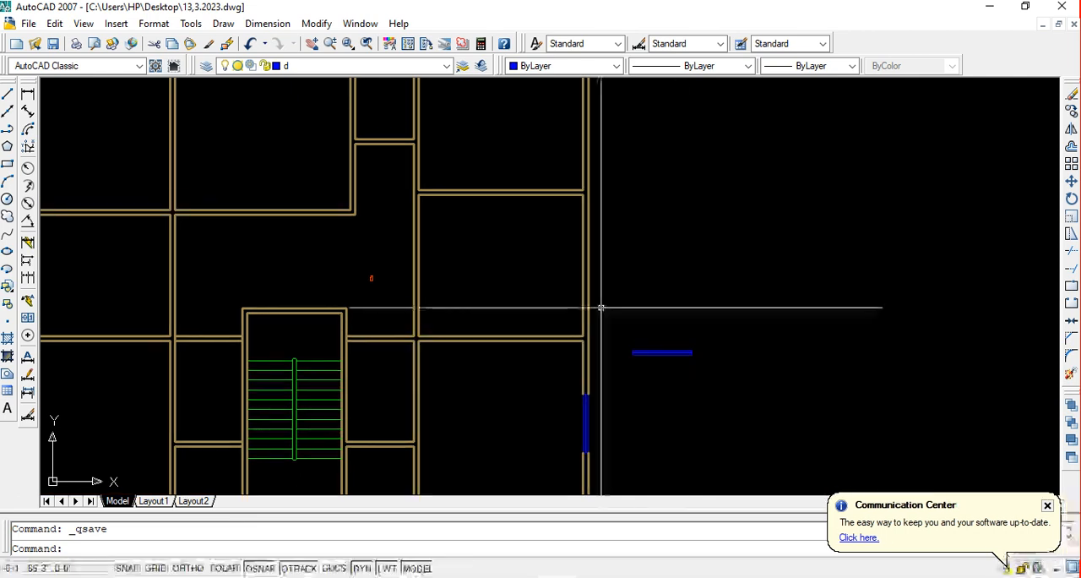
pyautogui.click(7, 95)
pyautogui.scroll(2, 588, 245)
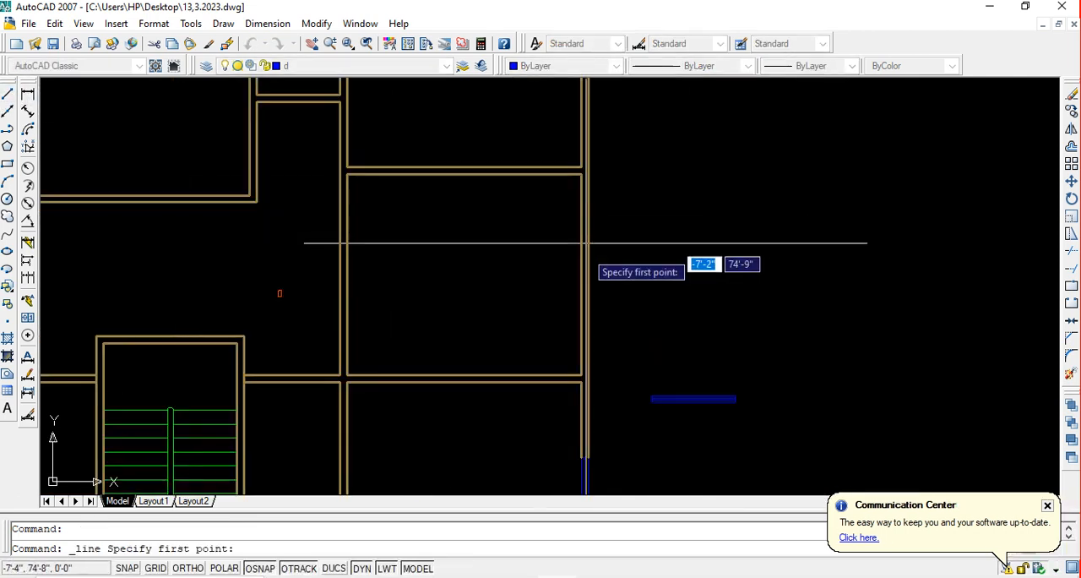
pyautogui.click(581, 275)
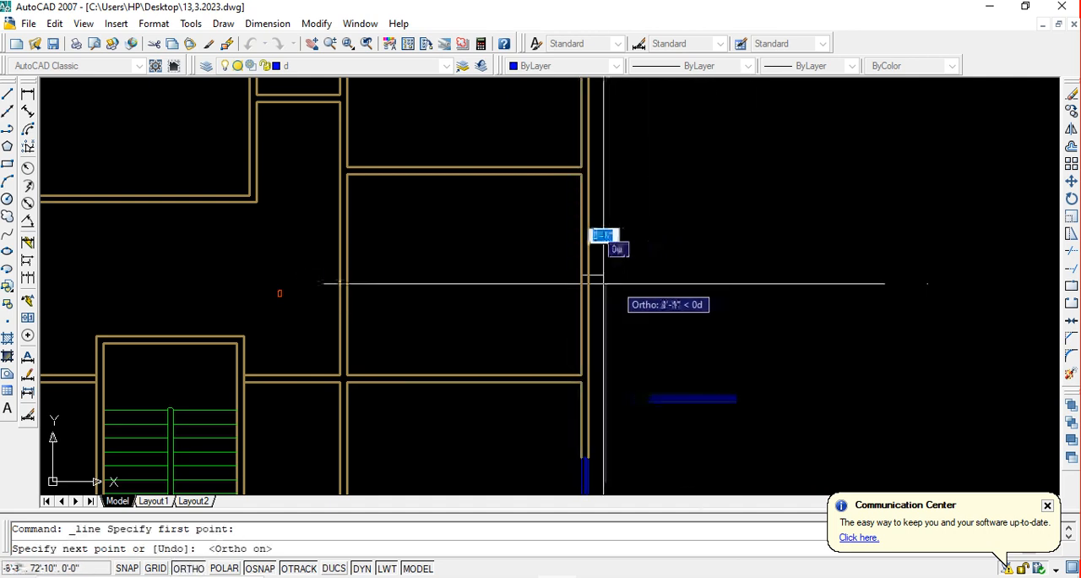
pyautogui.press('F8')
pyautogui.press('Return')
pyautogui.scroll(3, 595, 277)
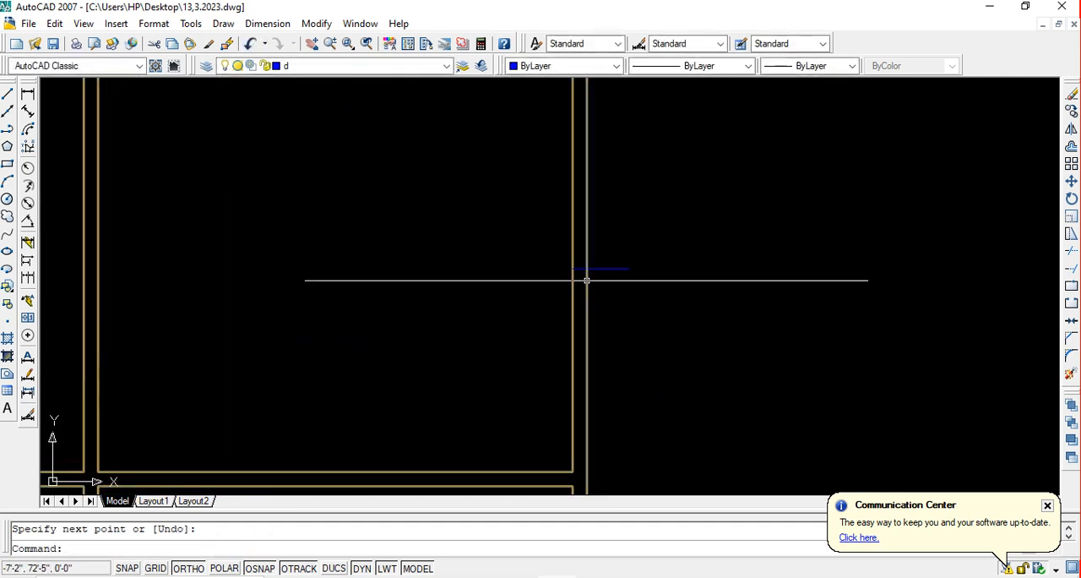
pyautogui.moveTo(604, 270); pyautogui.dragTo(620, 302, button='middle')
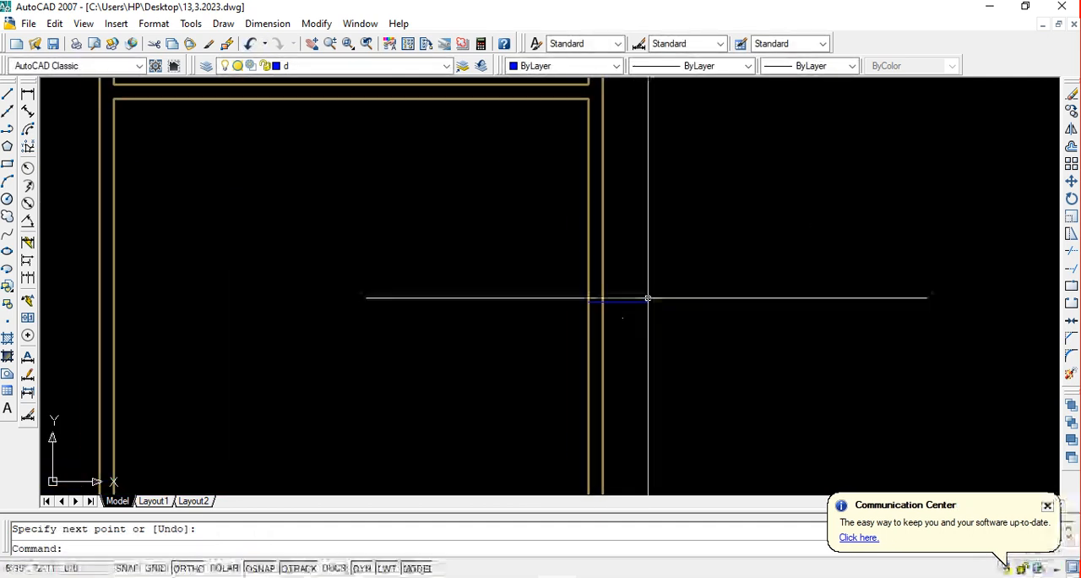
# Trim the part of the short horizontal line that extends outside the outer wall
pyautogui.press('Escape')
pyautogui.write('tr')
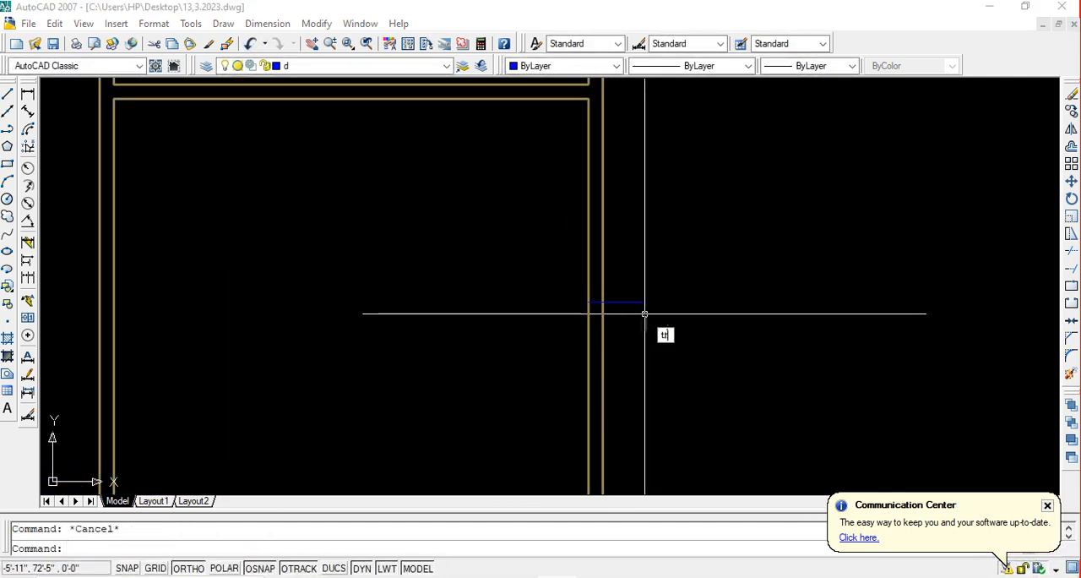
pyautogui.press('Return')
pyautogui.press('Return')
pyautogui.click(647, 326)
pyautogui.press('Escape')
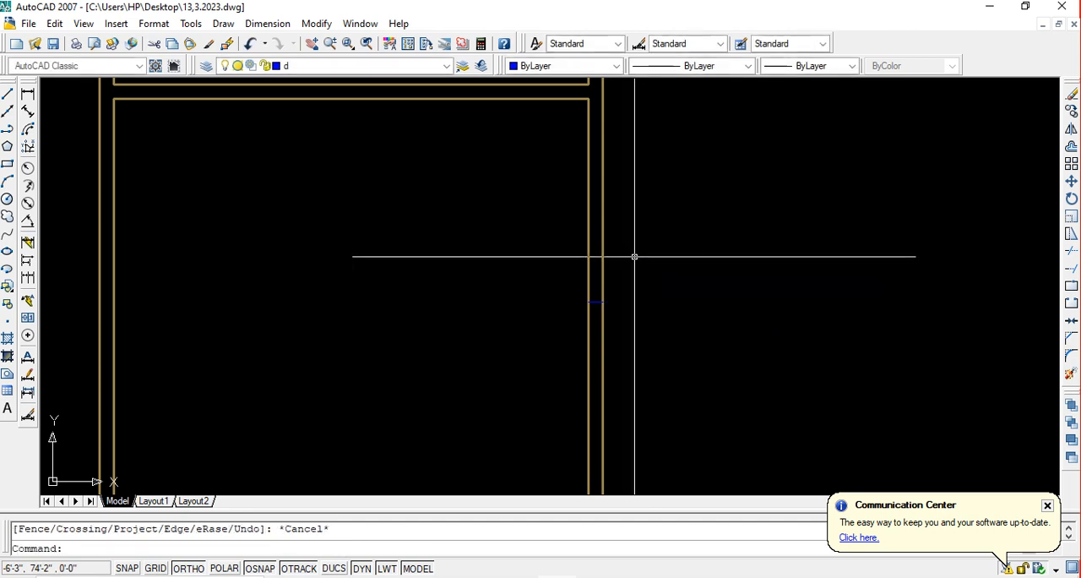
pyautogui.write('o')
pyautogui.press('Return')
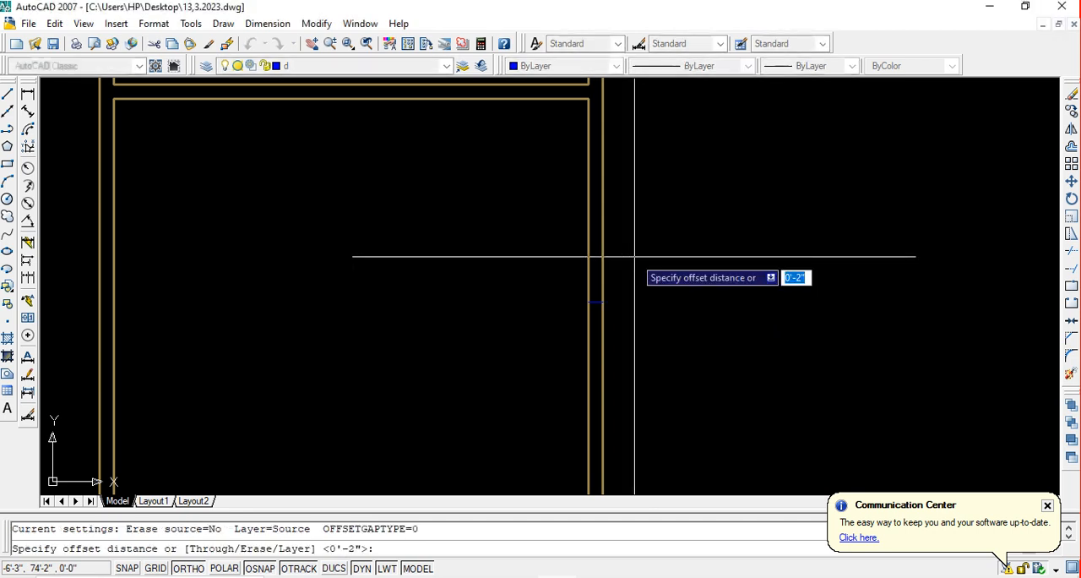
pyautogui.write('5')
pyautogui.press('Escape')
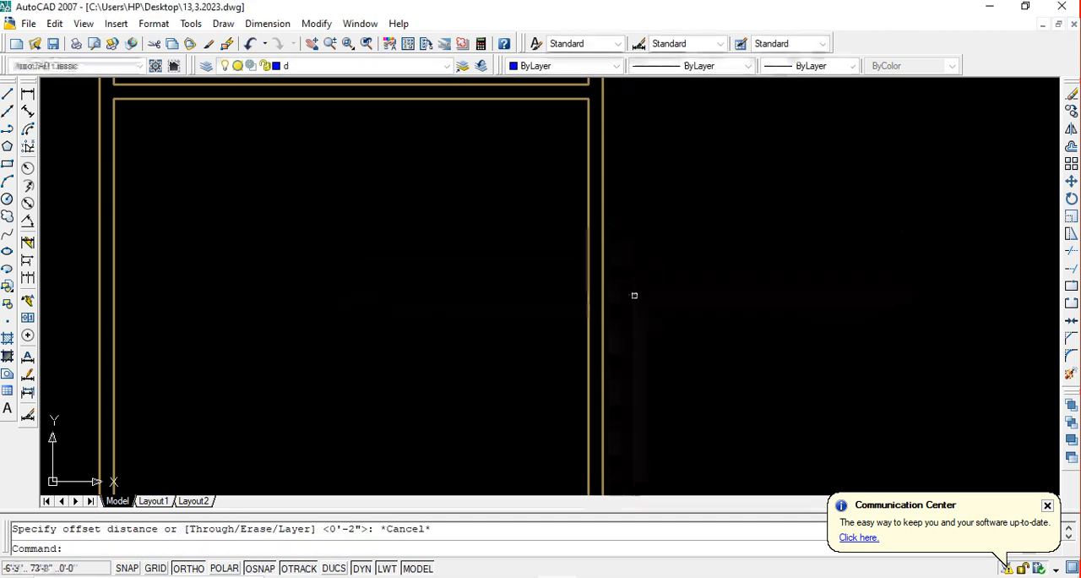
pyautogui.scroll(-1, 610, 222)
pyautogui.scroll(-4, 633, 271)
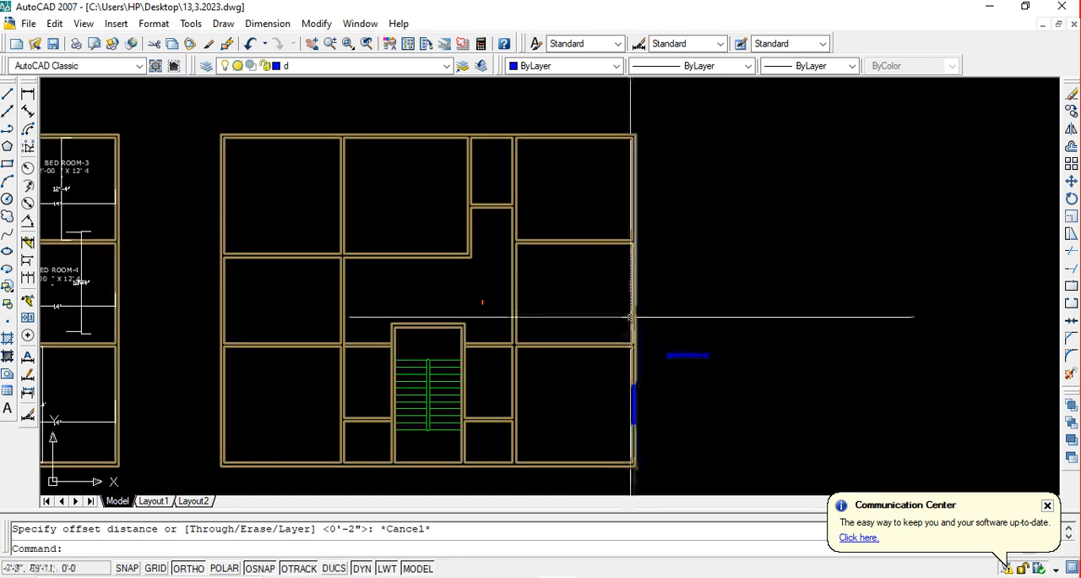
pyautogui.scroll(5, 644, 285)
pyautogui.press('Escape')
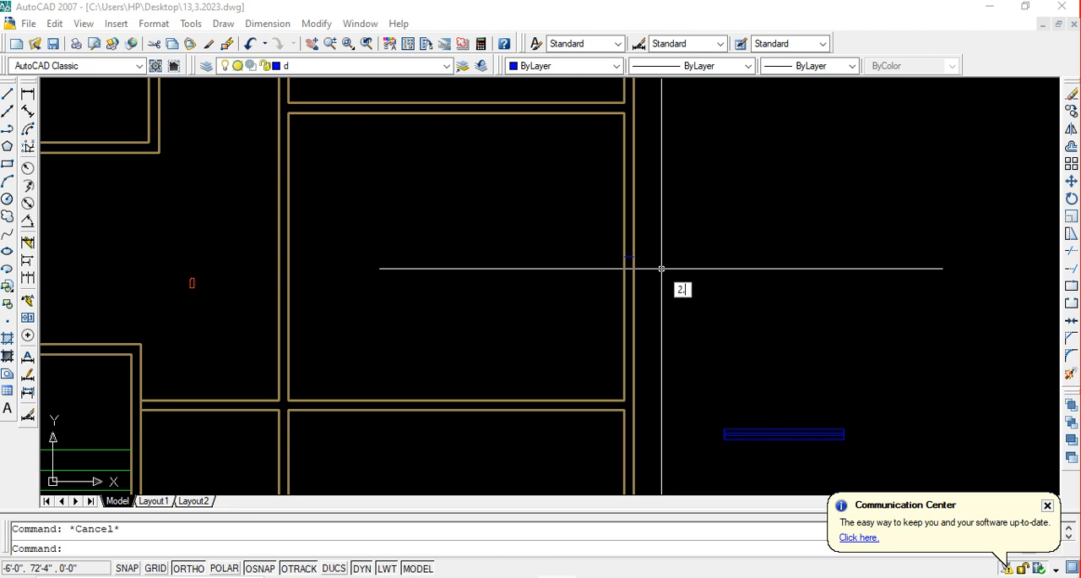
pyautogui.press('Return')
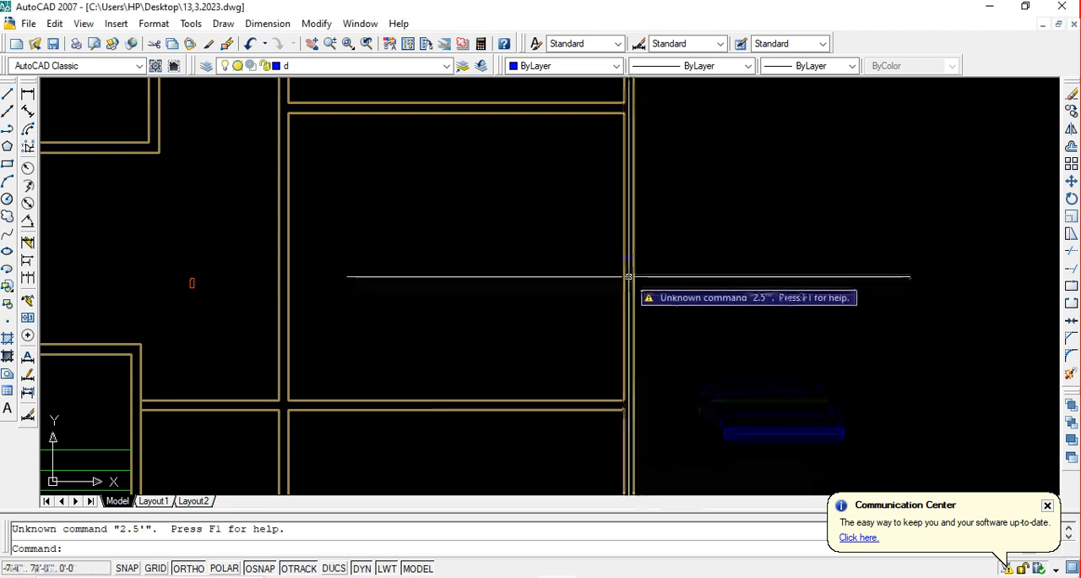
pyautogui.press('Escape')
pyautogui.write('o')
pyautogui.press('Return')
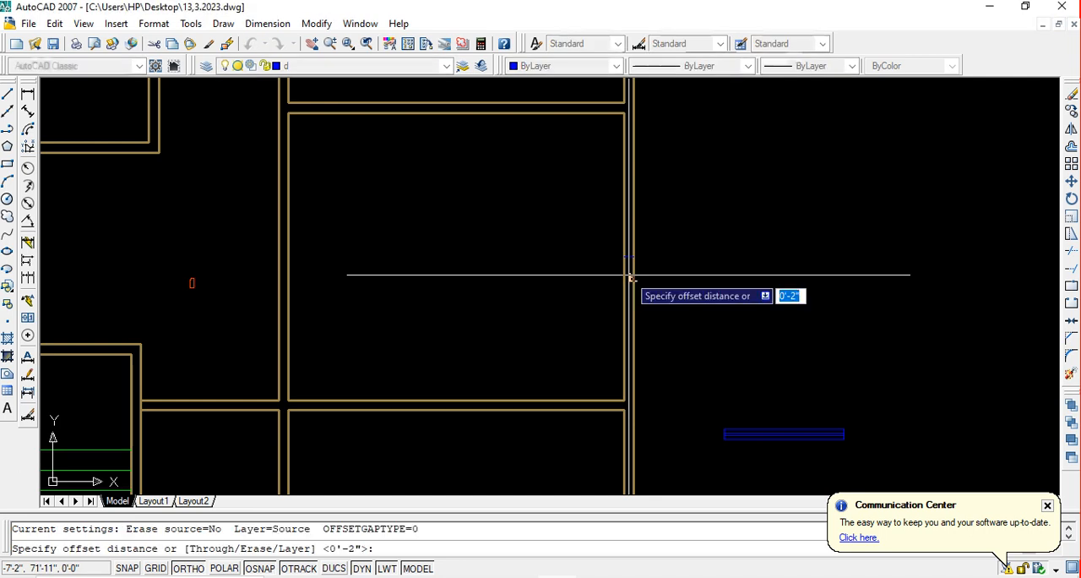
pyautogui.write('2.5')
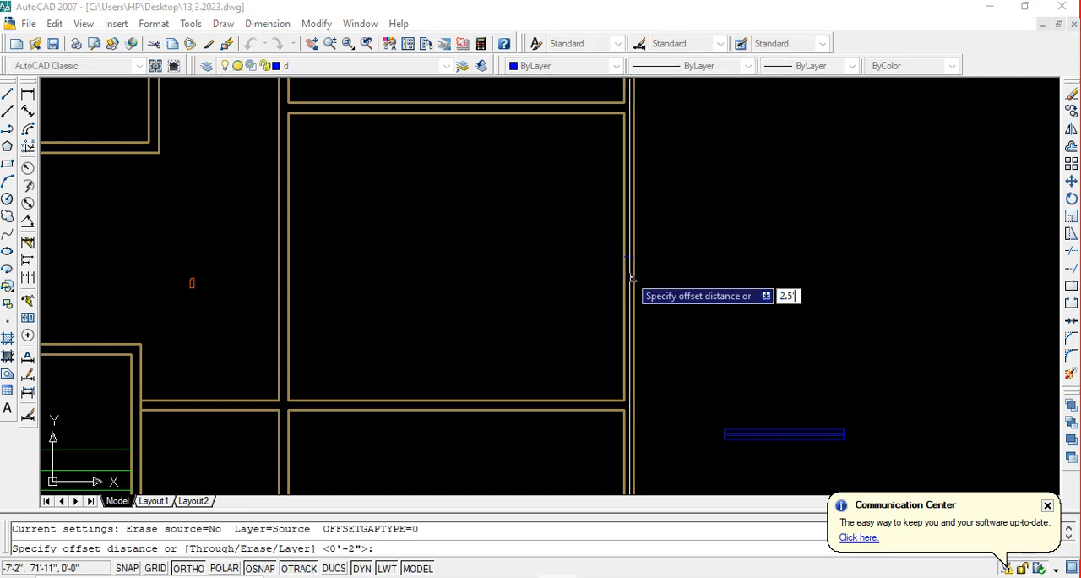
pyautogui.press('Return')
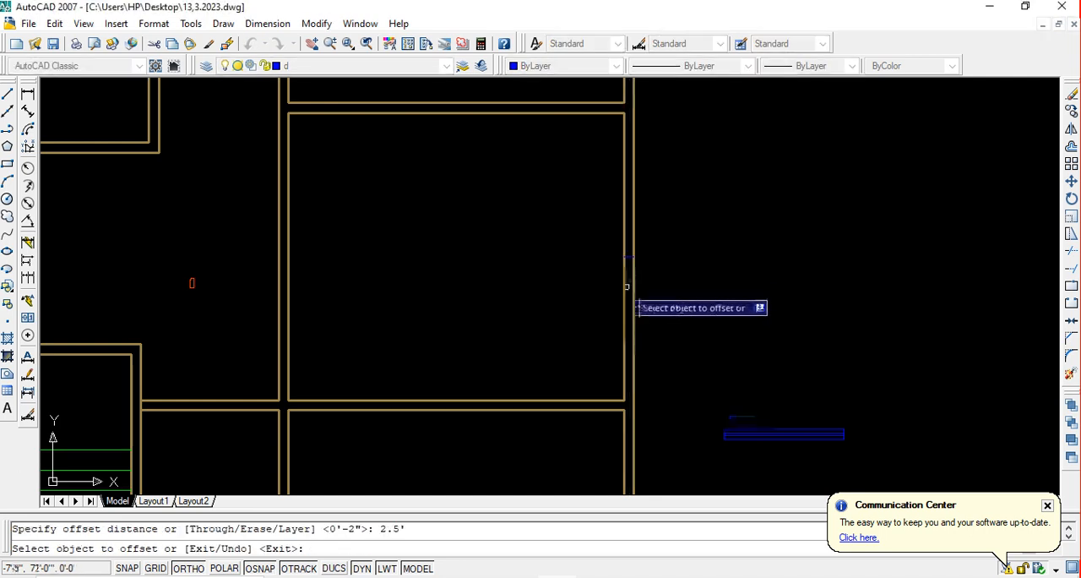
pyautogui.scroll(7, 627, 287)
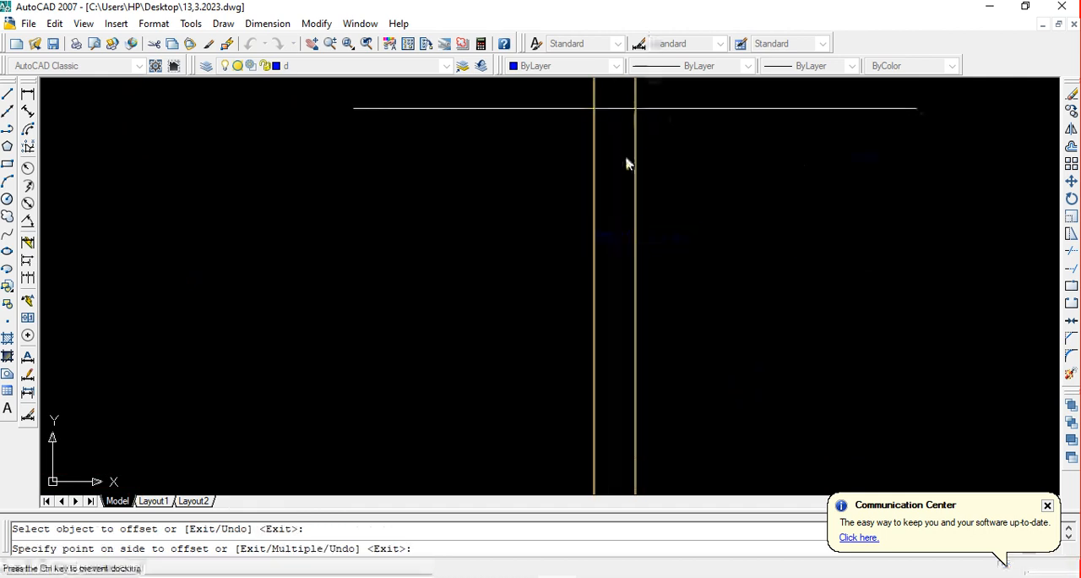
pyautogui.press('Escape')
pyautogui.scroll(-4, 617, 245)
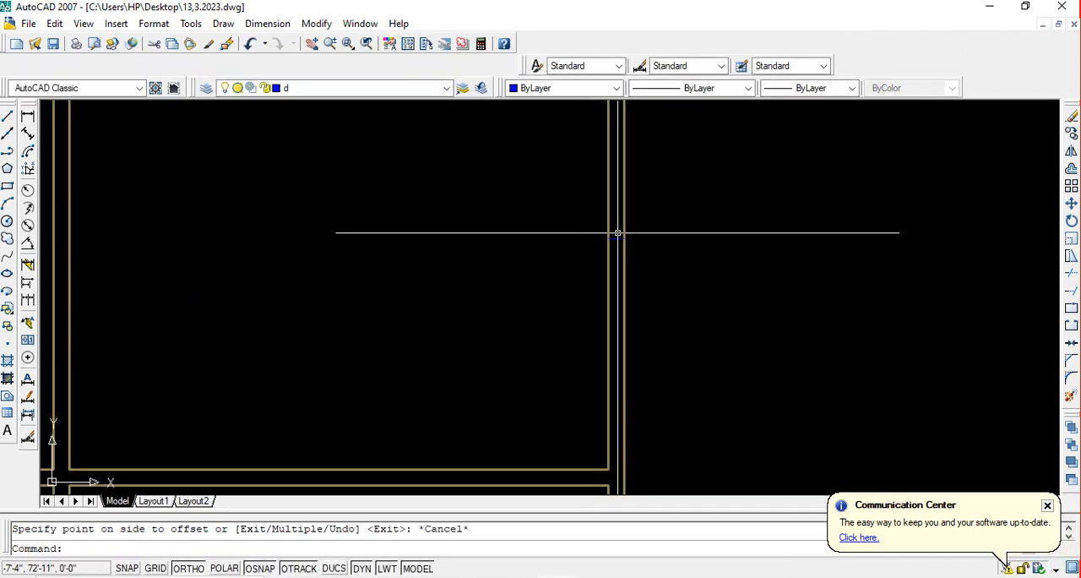
pyautogui.press('Escape')
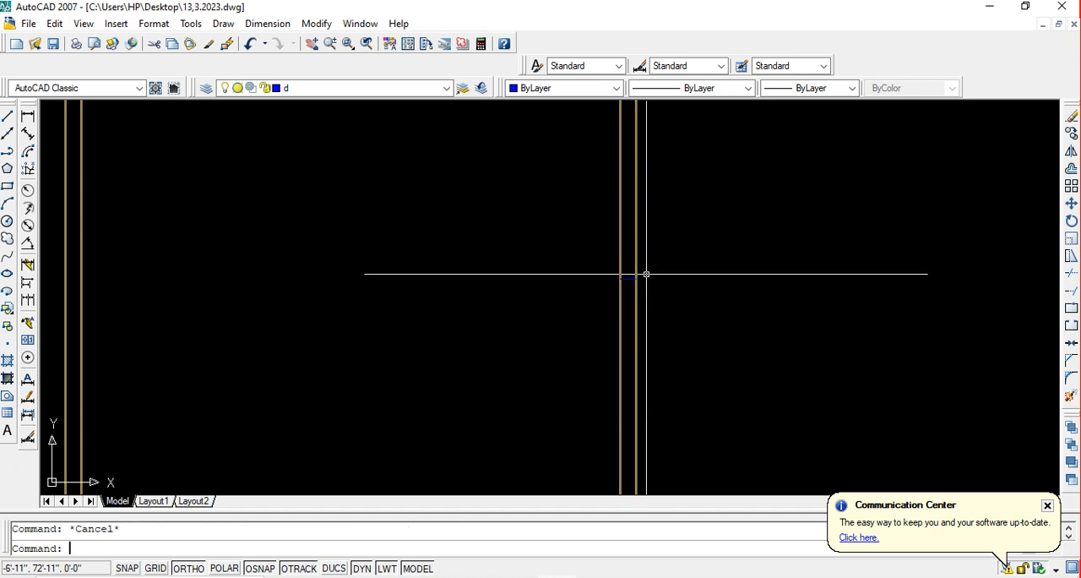
# Offset the short line across the wall by 2.5' both upward and downward
pyautogui.write('o')
pyautogui.press('Return')
pyautogui.write("2.5'")
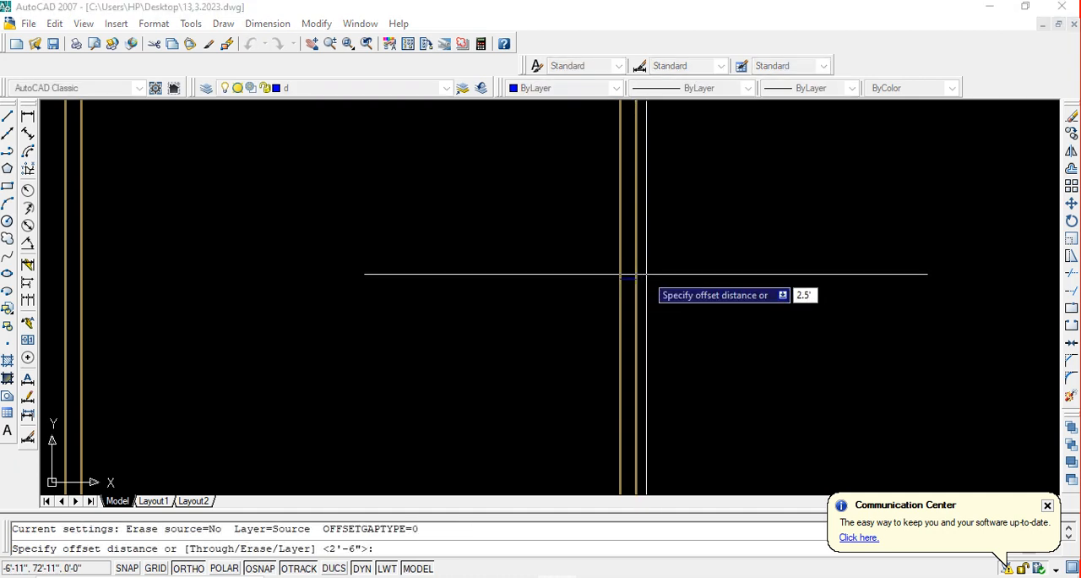
pyautogui.press('Return')
pyautogui.click(629, 279)
pyautogui.click(625, 266)
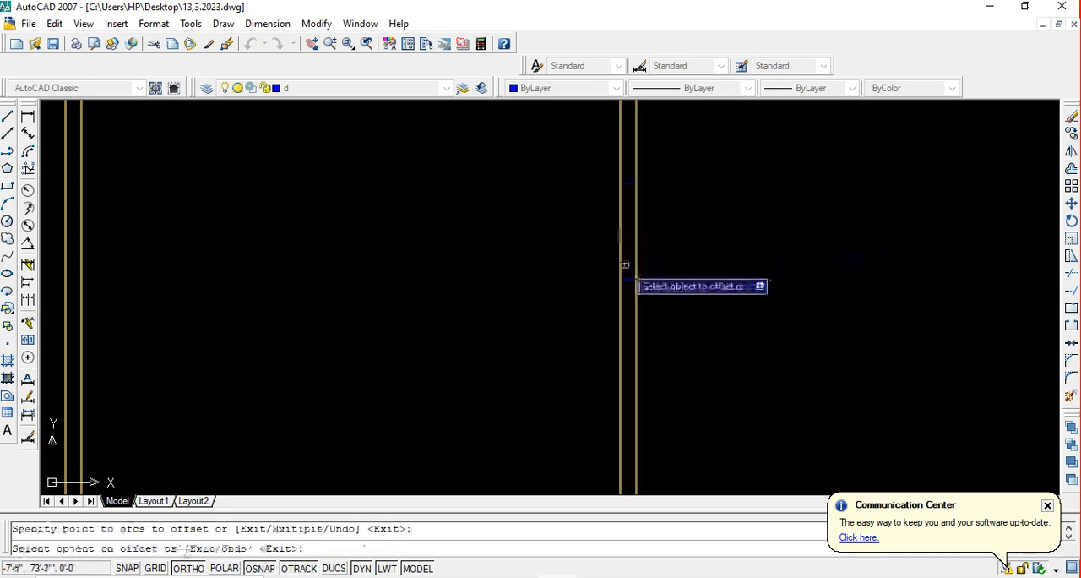
pyautogui.click(626, 279)
pyautogui.click(626, 327)
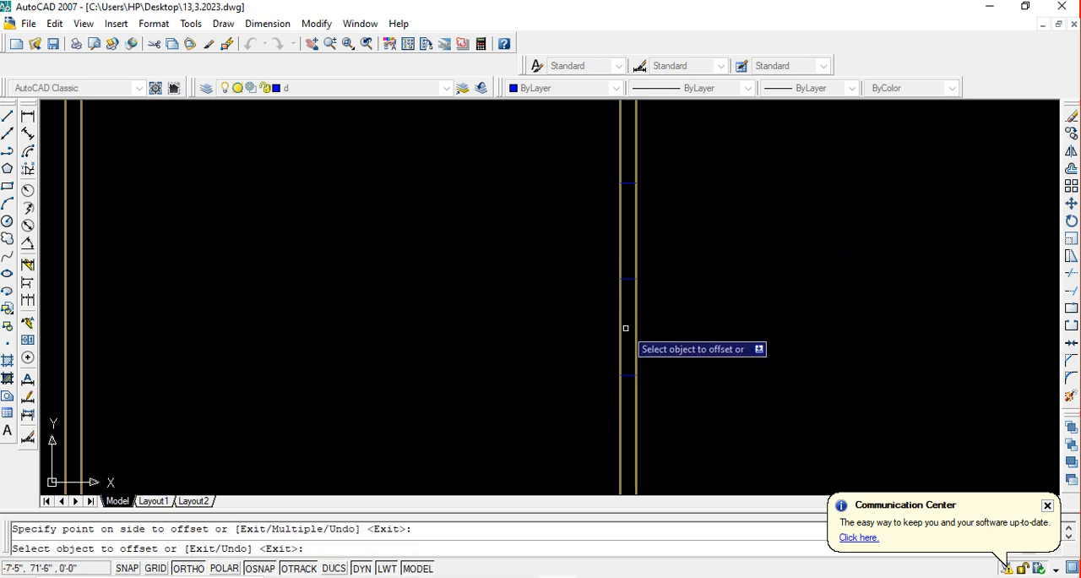
pyautogui.press('Escape')
# Trim both outer wall lines between the middle and lower short cross lines
pyautogui.write('tr')
pyautogui.press('Return')
pyautogui.press('Return')
pyautogui.click(685, 313)
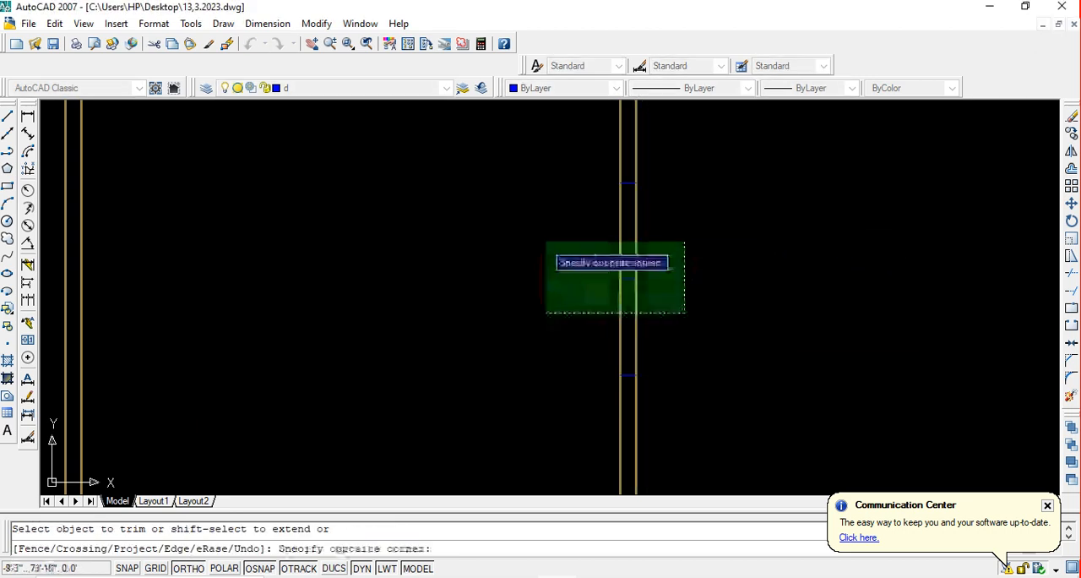
pyautogui.click(503, 214)
pyautogui.press('Escape')
# Trim both outer wall lines between the middle and upper short cross lines
pyautogui.click(707, 253)
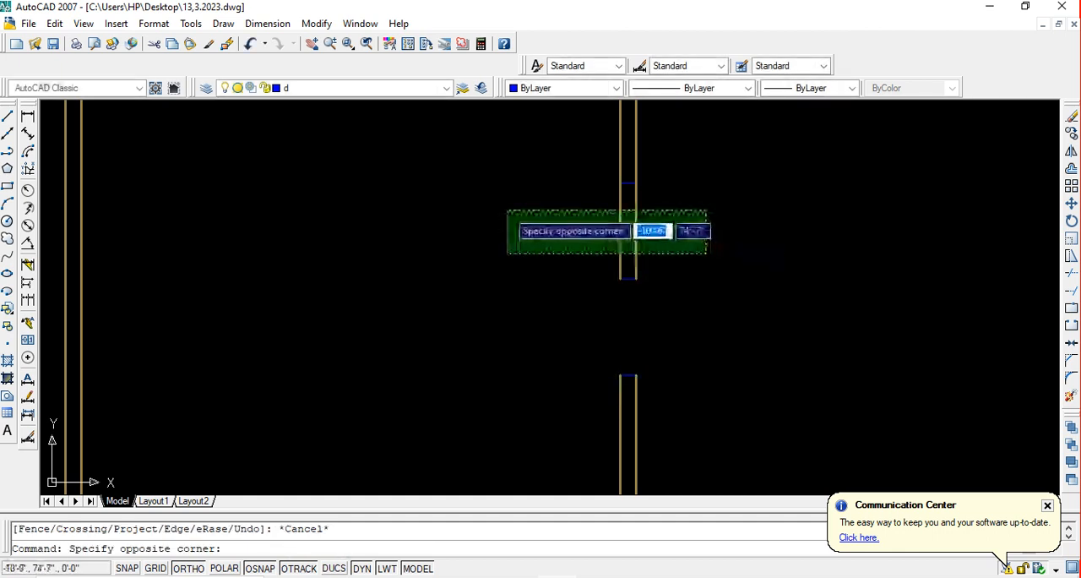
pyautogui.click(507, 210)
pyautogui.press('Escape')
pyautogui.write('tr')
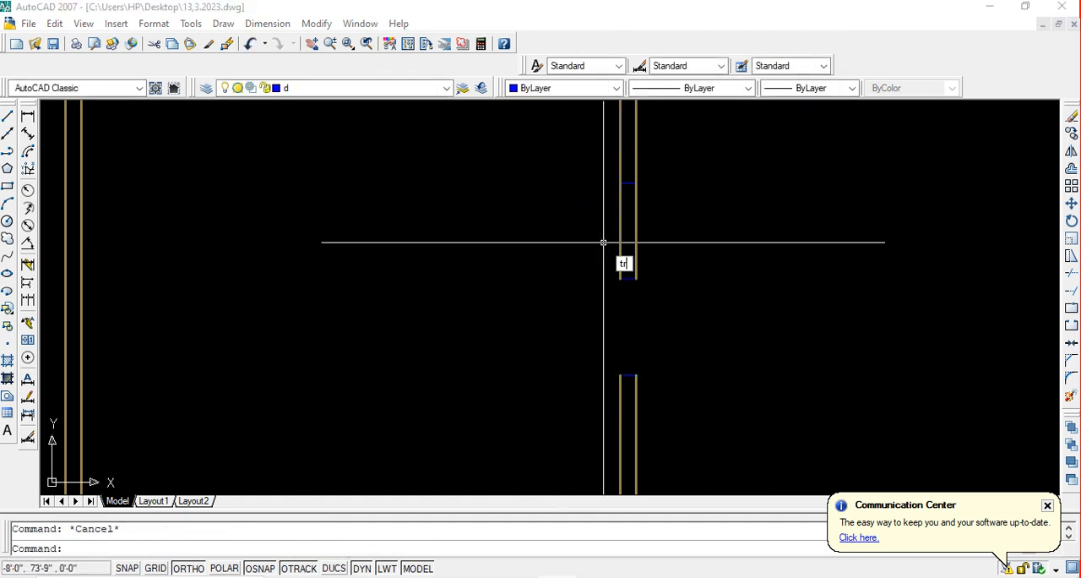
pyautogui.press('Return')
pyautogui.press('Return')
pyautogui.click(649, 240)
pyautogui.click(540, 219)
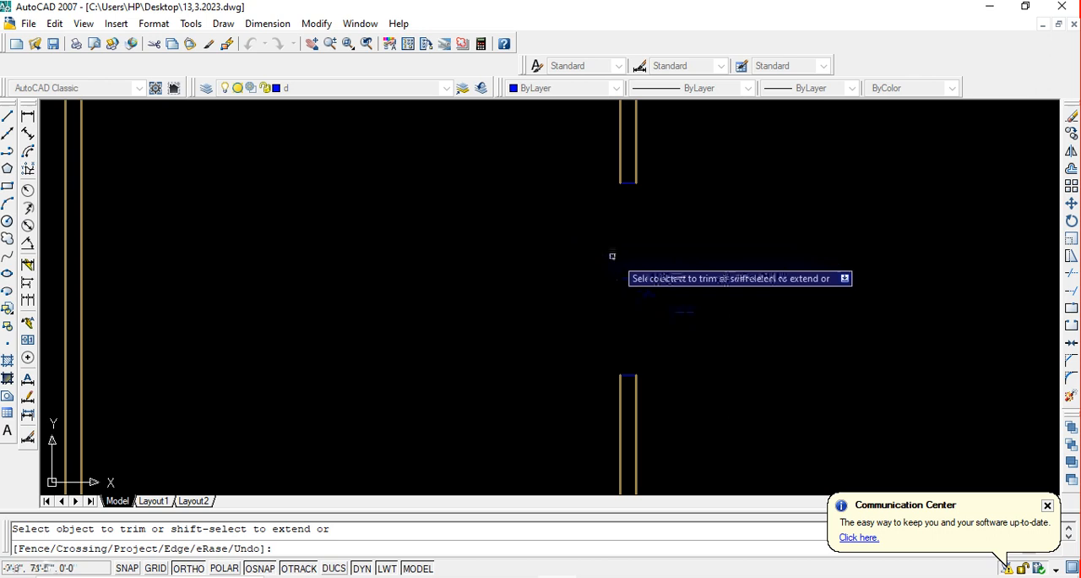
pyautogui.press('Escape')
# Erase the leftover middle cross line in the wall opening
pyautogui.click(697, 319)
pyautogui.press('Escape')
pyautogui.click(697, 320)
pyautogui.click(542, 217)
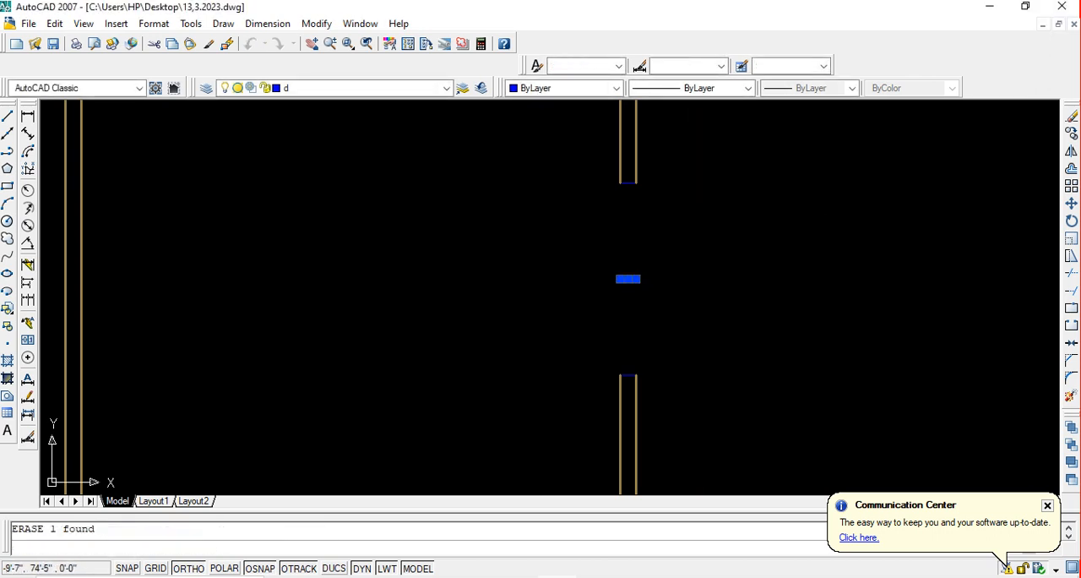
# Draw two vertical lines across the opening, joining the wall ends along the inner and outer wall faces
pyautogui.click(8, 116)
pyautogui.click(622, 182)
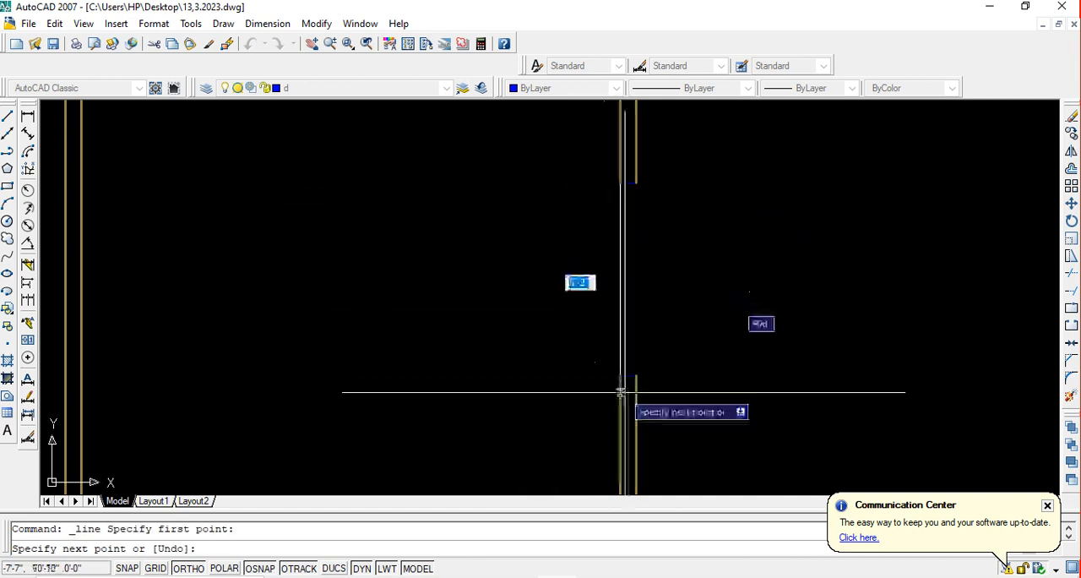
pyautogui.click(622, 375)
pyautogui.press('Return')
pyautogui.press('Return')
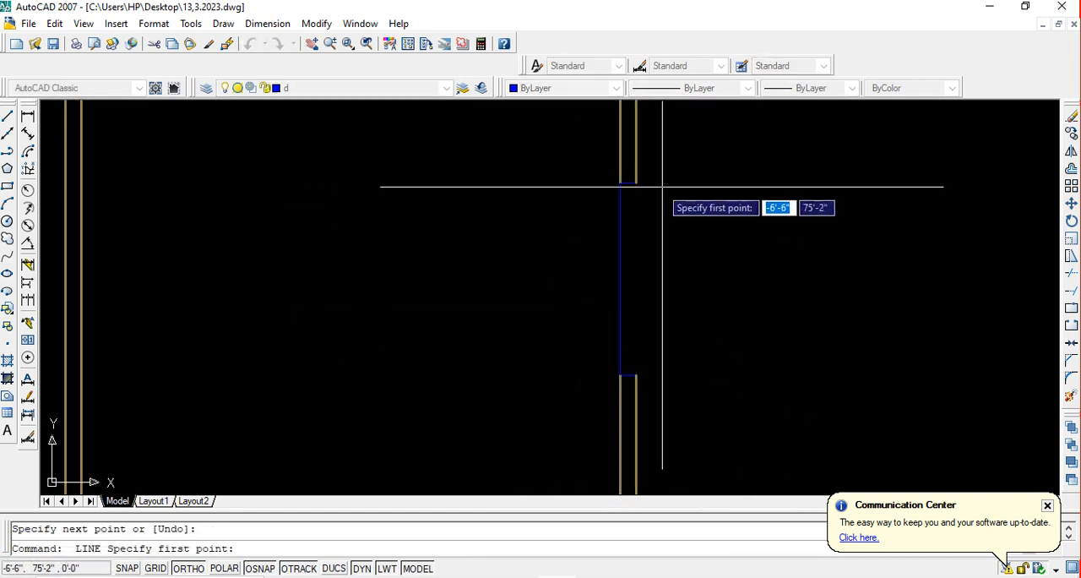
pyautogui.click(635, 182)
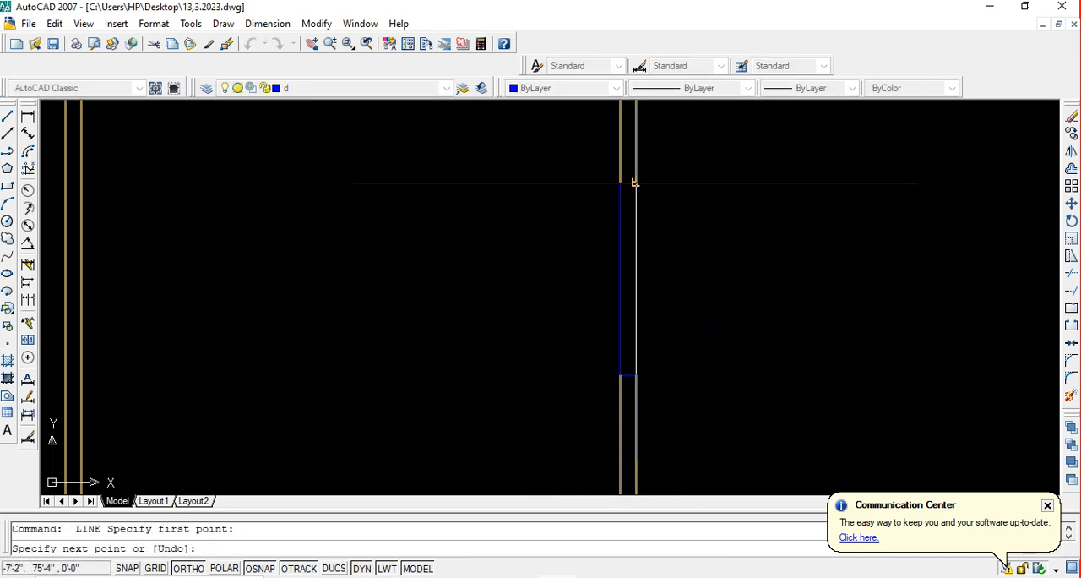
pyautogui.click(635, 376)
pyautogui.press('Escape')
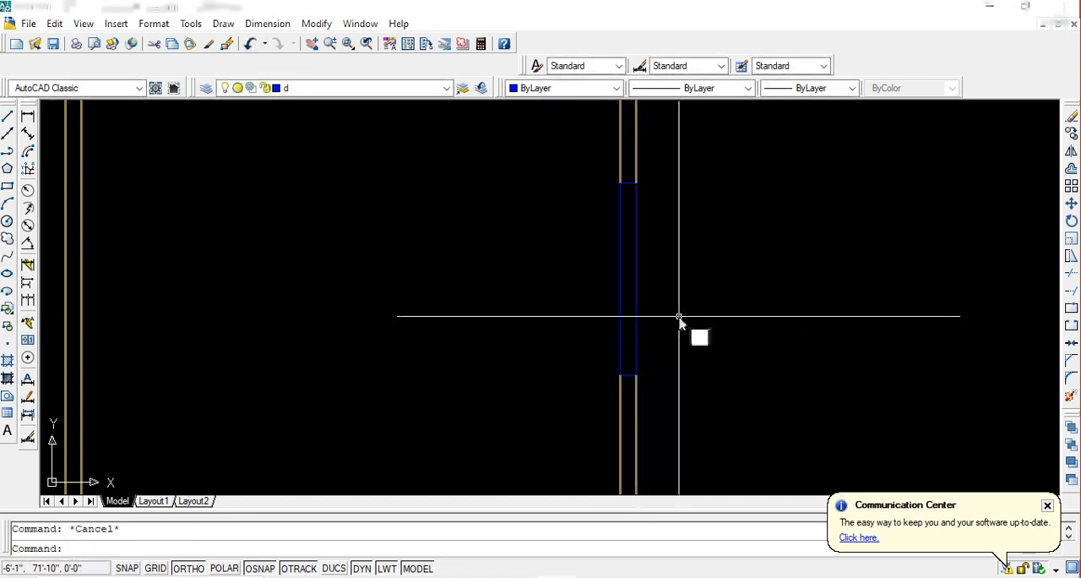
# Offset both vertical window lines 2" inward to form the centre panes
pyautogui.write('o')
pyautogui.press('Return')
pyautogui.write('2')
pyautogui.press('Return')
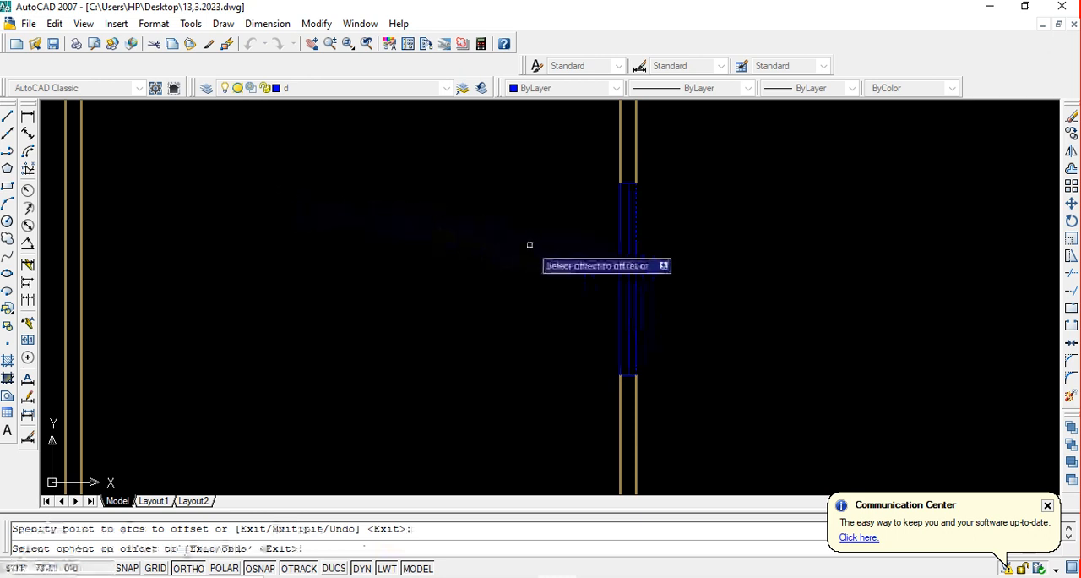
pyautogui.click(622, 258)
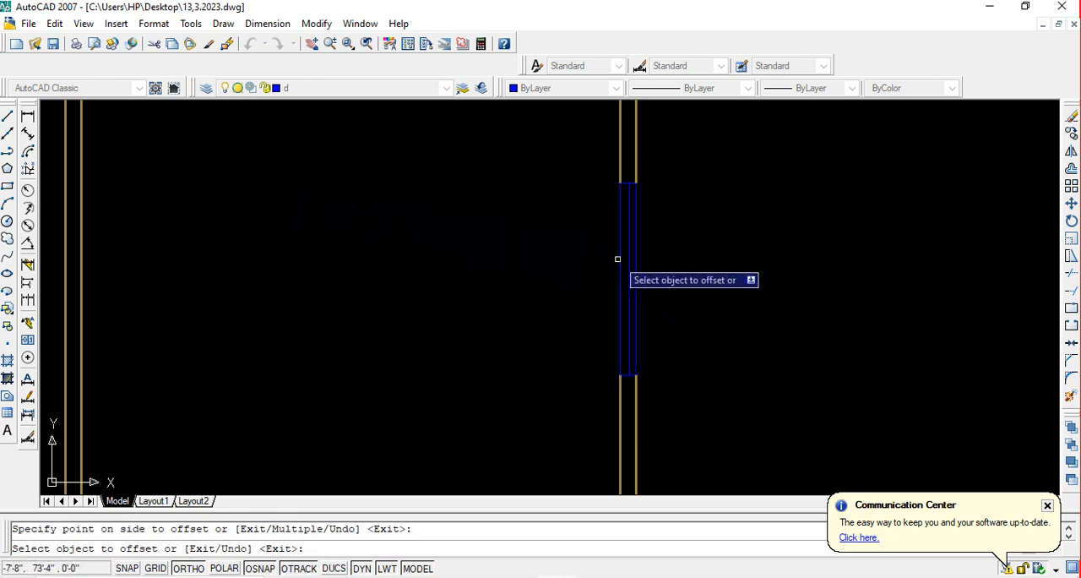
pyautogui.click(620, 257)
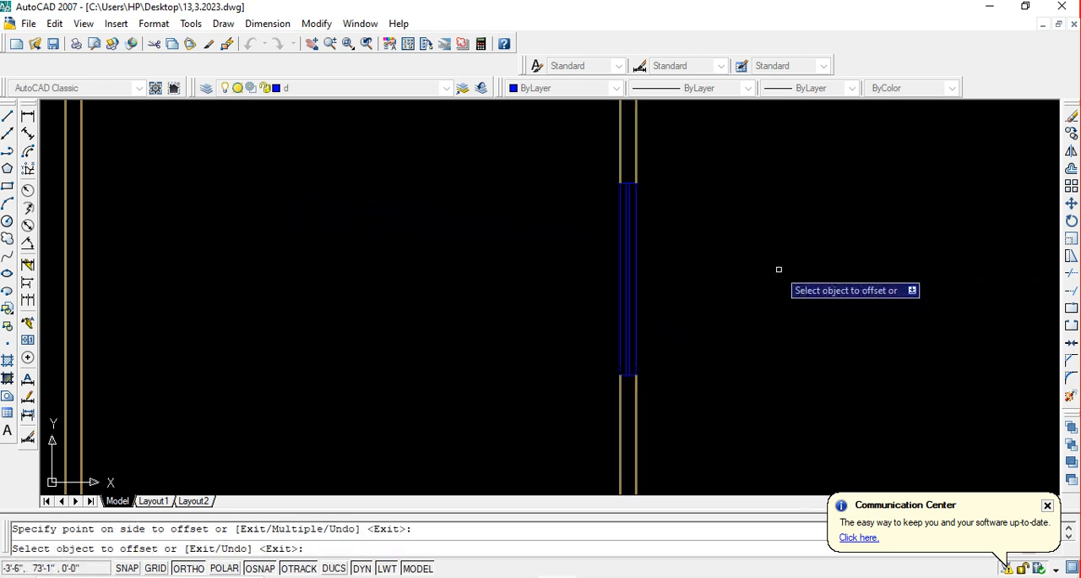
pyautogui.press('Escape')
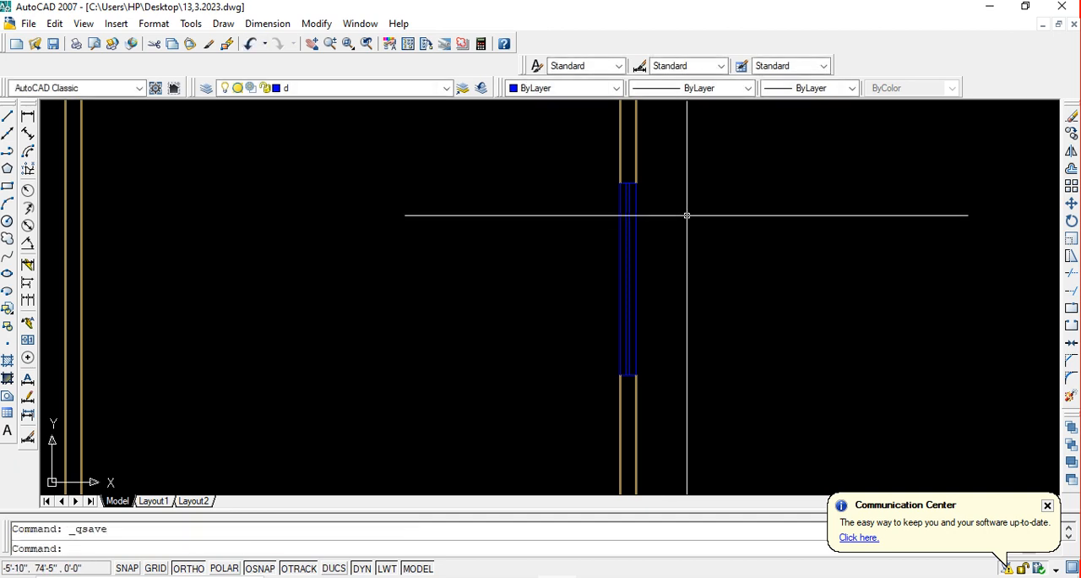
# Check the spacing of the new window's lines and save the drawing
pyautogui.scroll(3, 618, 274)
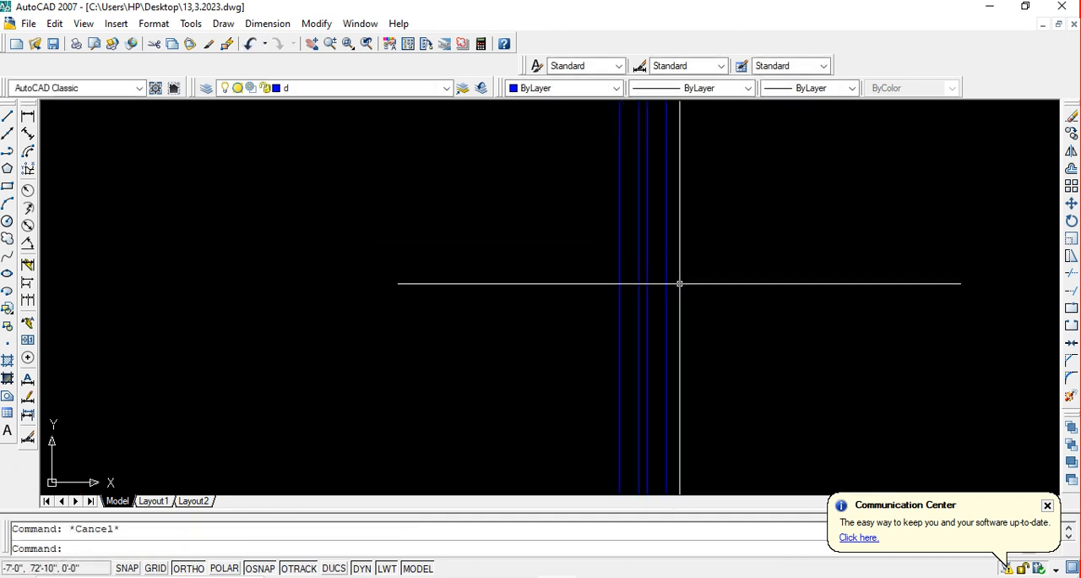
pyautogui.moveTo(614, 288); pyautogui.dragTo(610, 286, button='middle')
pyautogui.scroll(-4, 590, 274)
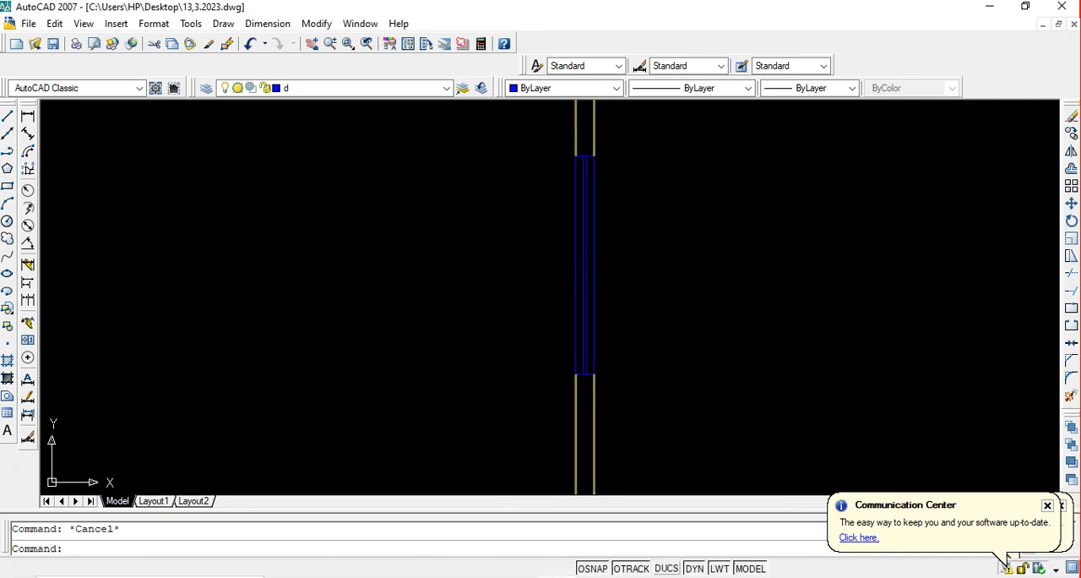
pyautogui.scroll(3, 582, 253)
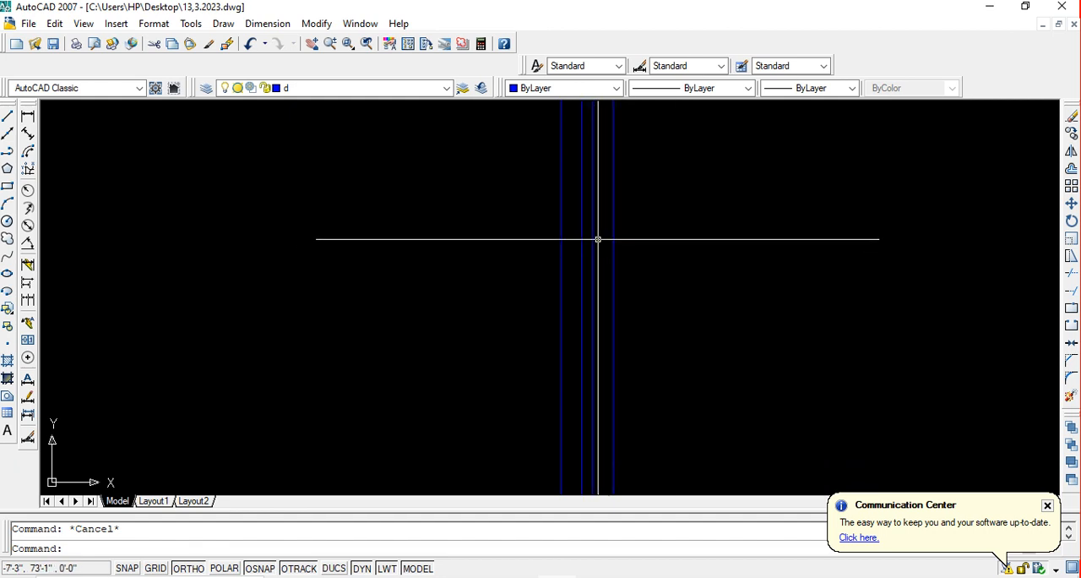
pyautogui.scroll(-5, 598, 239)
pyautogui.hotkey('ctrl', 's')
pyautogui.scroll(-5, 596, 250)
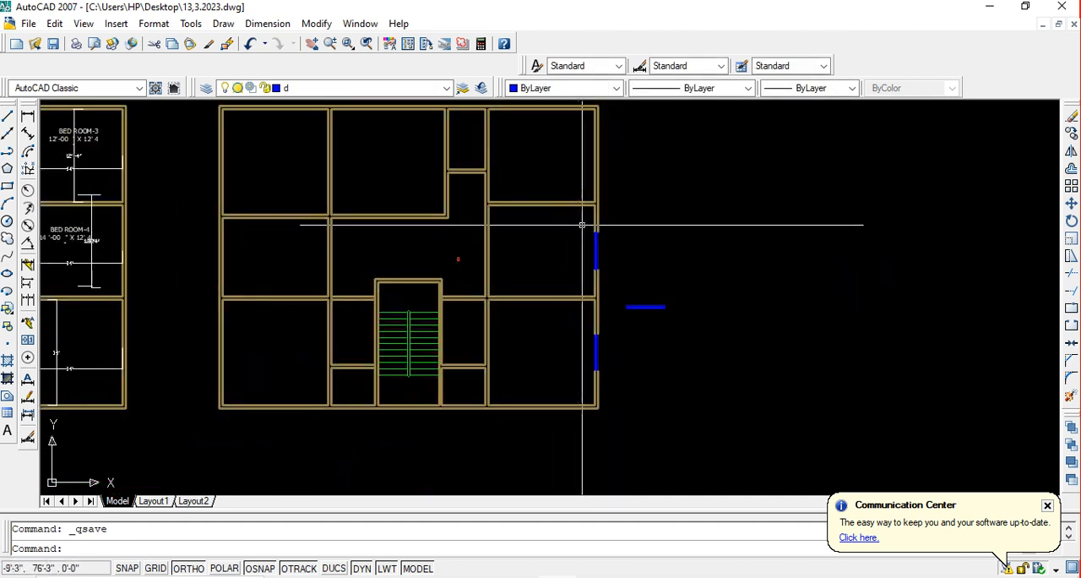
# Copy the loose horizontal window symbol three times in a row to its right, using its right end as base point
pyautogui.scroll(-2, 632, 325)
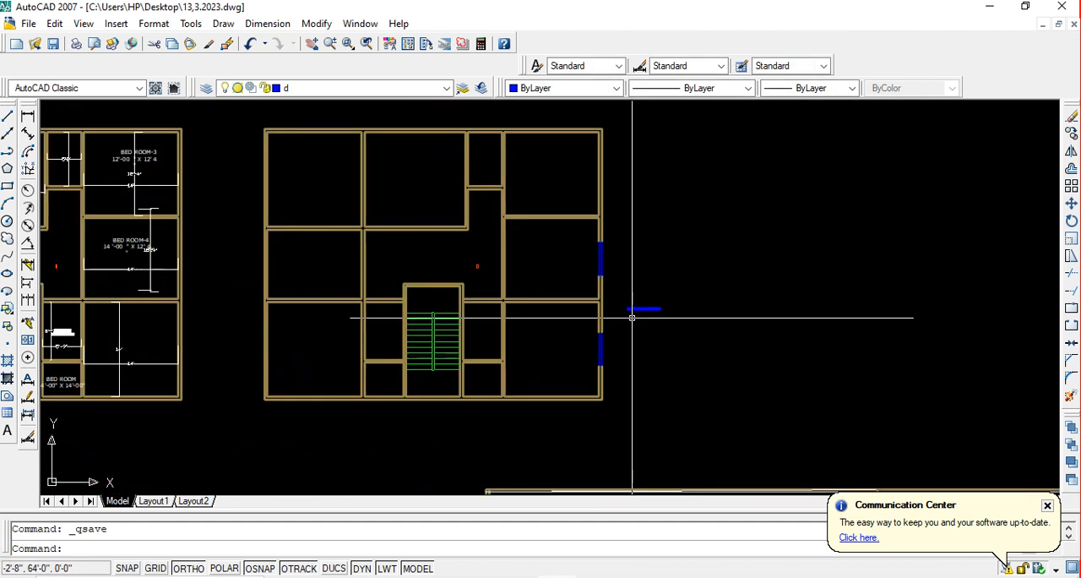
pyautogui.moveTo(633, 317); pyautogui.dragTo(616, 321, button='middle')
pyautogui.scroll(2, 615, 321)
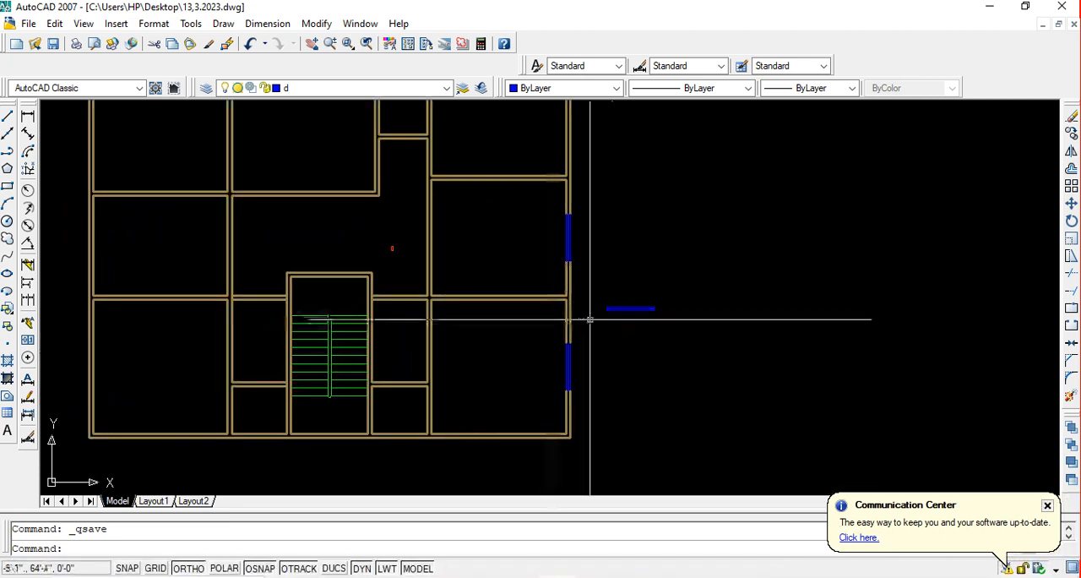
pyautogui.scroll(-3, 587, 280)
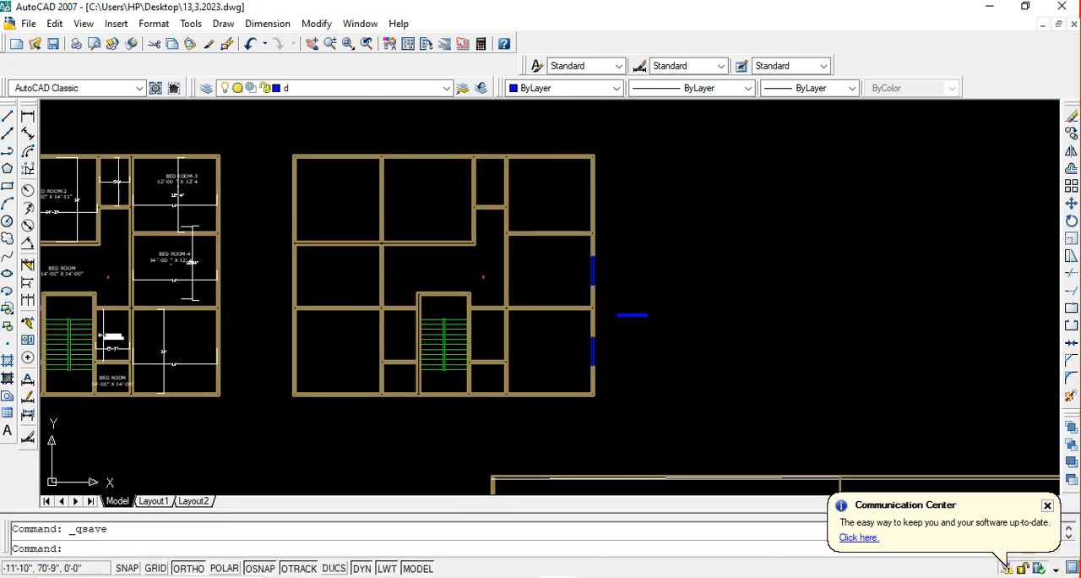
pyautogui.scroll(3, 604, 330)
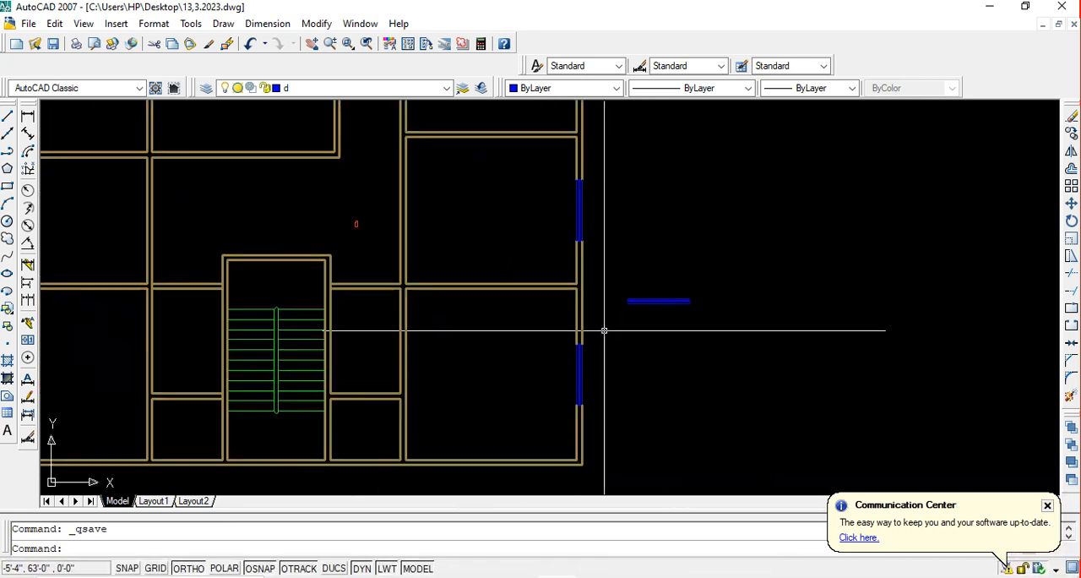
pyautogui.click(599, 275)
pyautogui.click(804, 344)
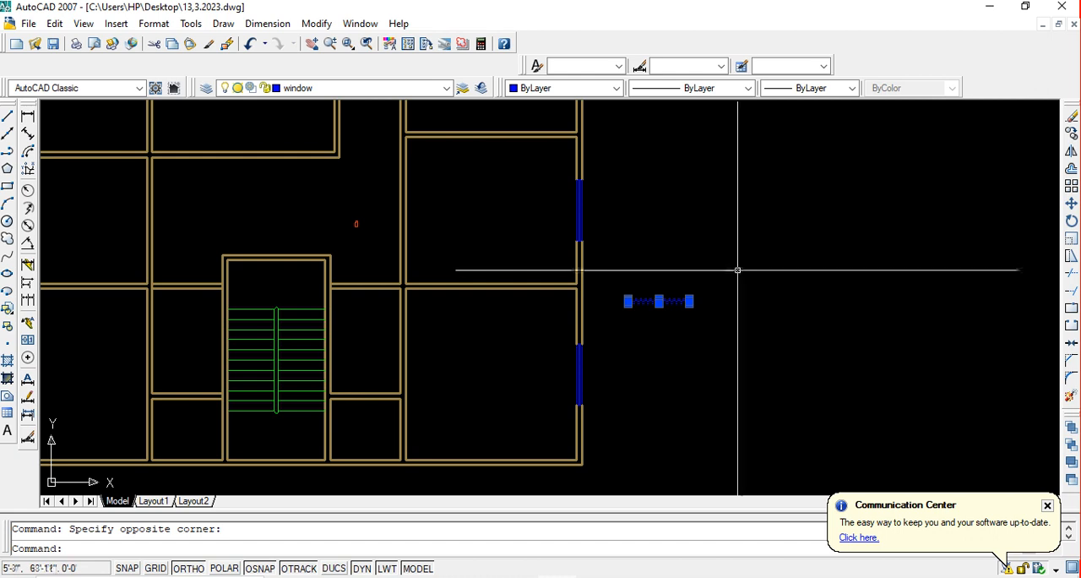
pyautogui.write('o')
pyautogui.press('Return')
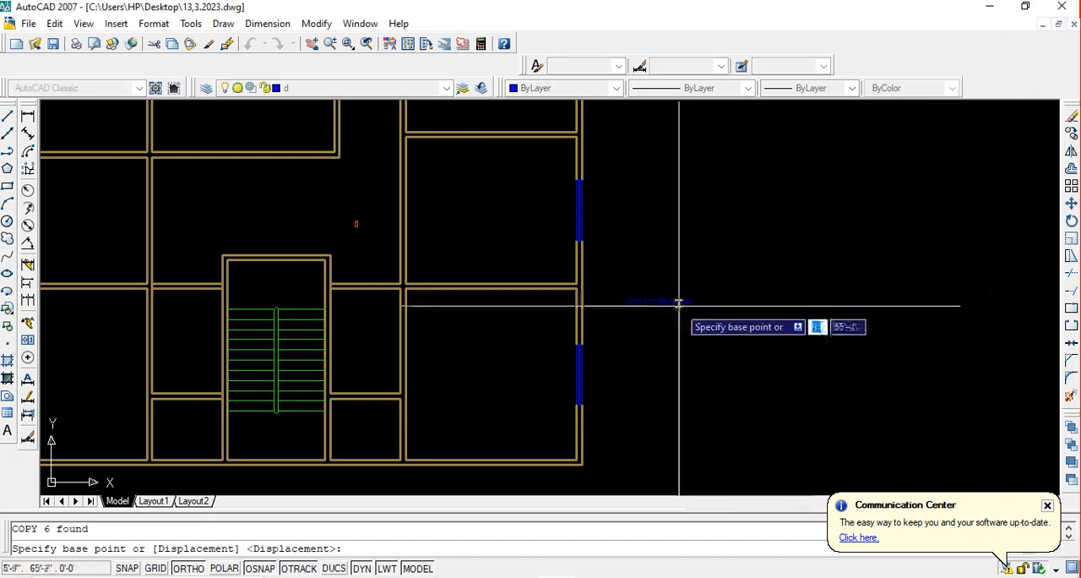
pyautogui.click(690, 301)
pyautogui.click(823, 292)
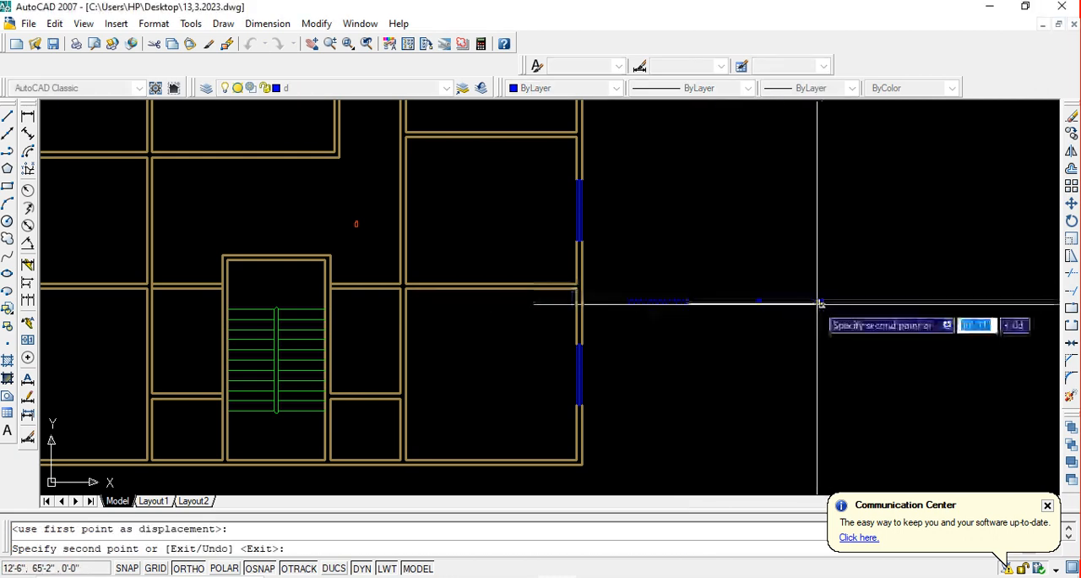
pyautogui.click(920, 296)
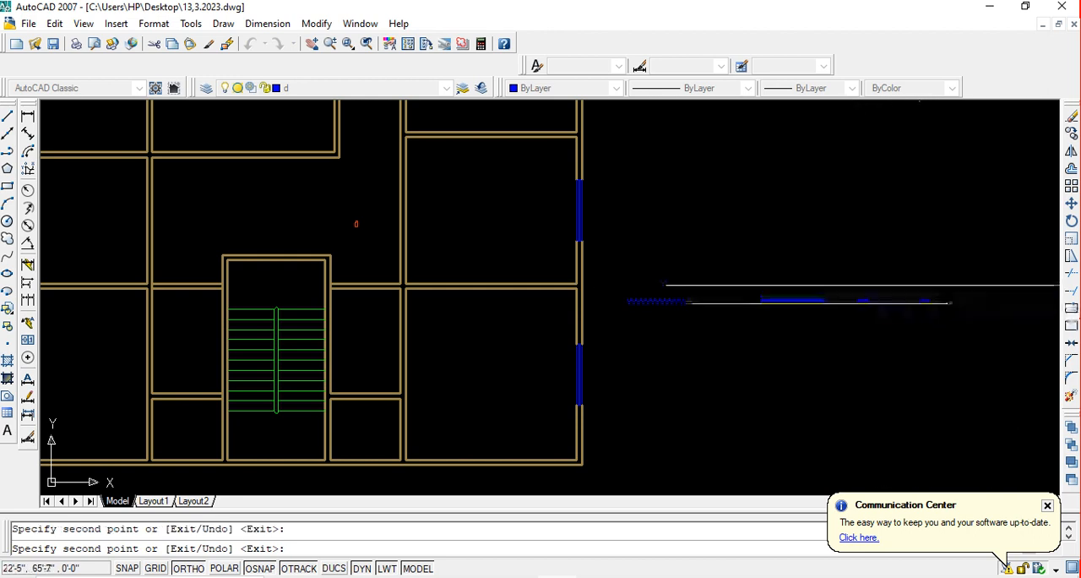
pyautogui.click(1015, 298)
pyautogui.press('Escape')
# Rotate the nearest of the three window copies by 90° about its right end so that it stands vertical
pyautogui.moveTo(853, 319); pyautogui.dragTo(783, 322, button='middle')
pyautogui.scroll(2, 777, 321)
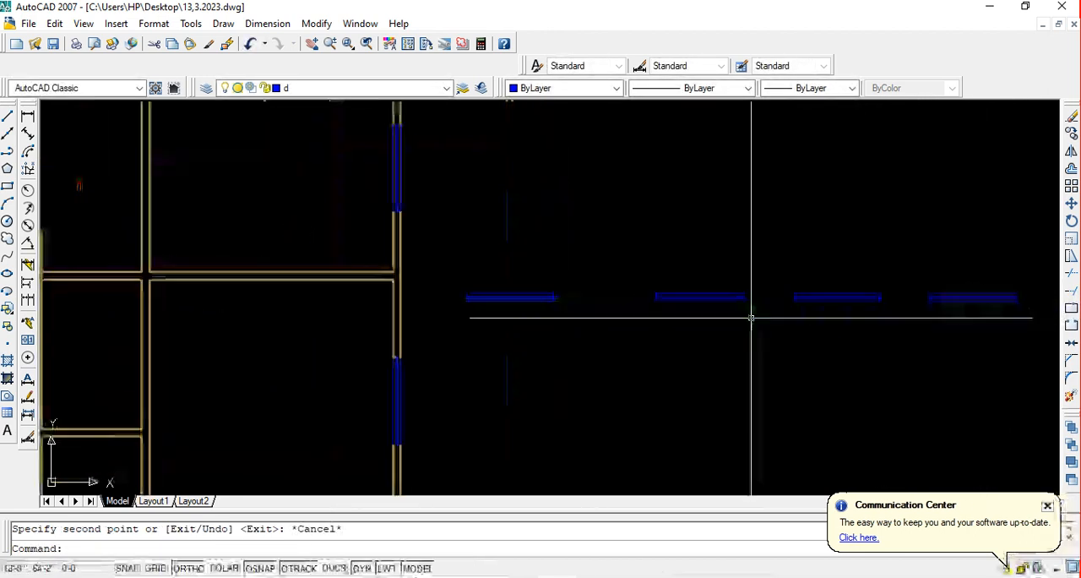
pyautogui.click(765, 326)
pyautogui.click(640, 250)
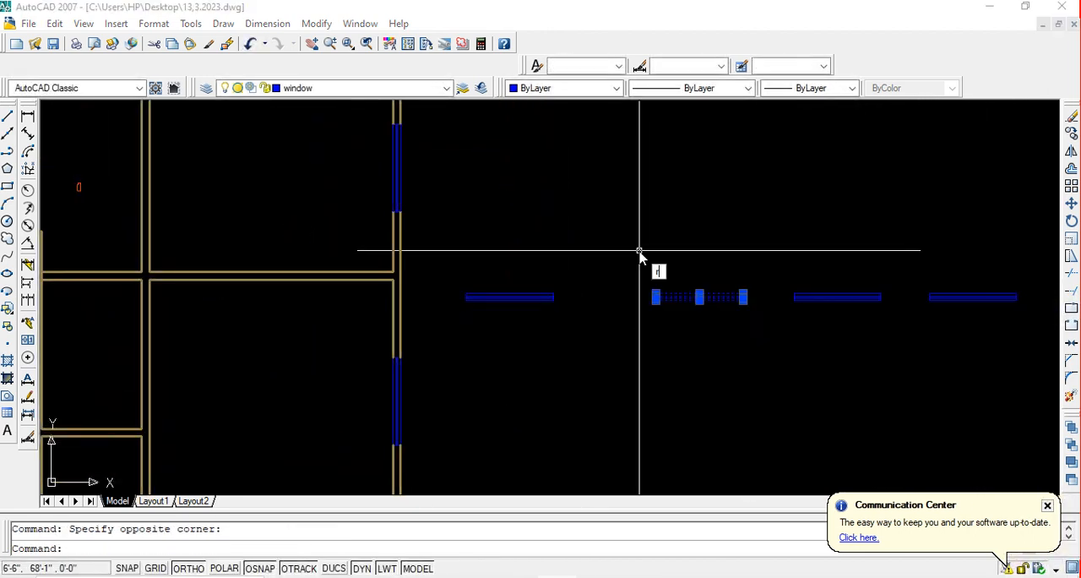
pyautogui.write('ro')
pyautogui.press('Return')
pyautogui.click(744, 295)
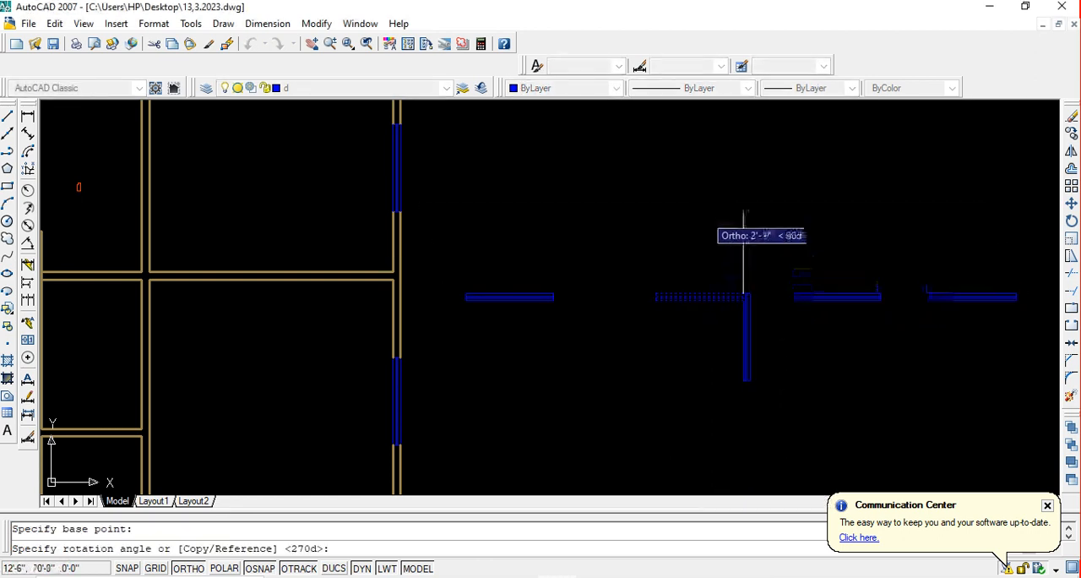
pyautogui.click(745, 232)
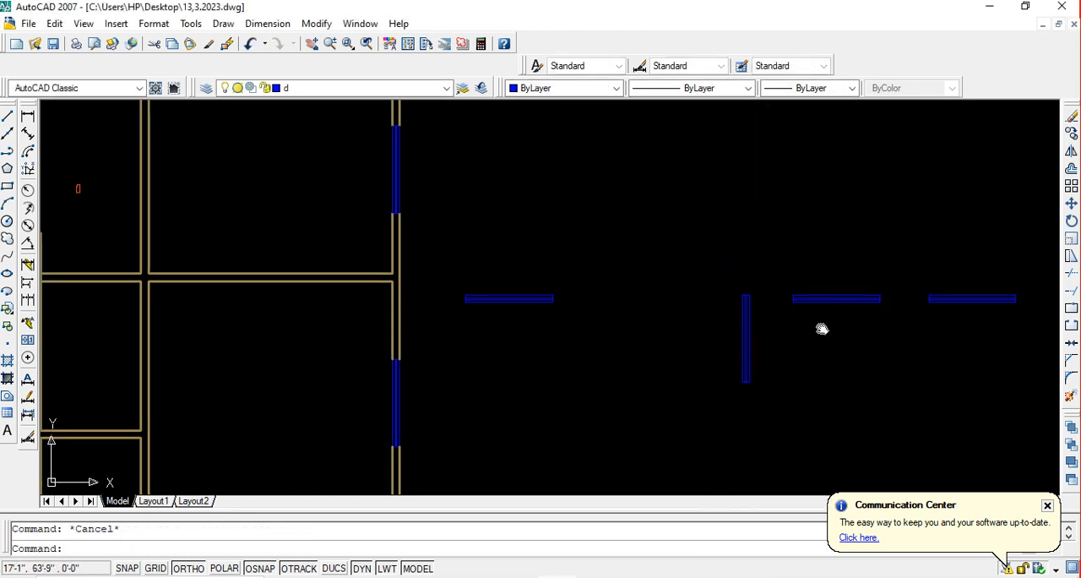
# Copy the loose horizontal window symbol from its upper midpoint into the bottom outer wall of the plan's lower-right room, centred on the inner wall line
pyautogui.scroll(-2, 675, 347)
pyautogui.moveTo(656, 355)
pyautogui.mouseDown(button='middle')
pyautogui.moveTo(721, 342)
pyautogui.moveTo(724, 355)
pyautogui.mouseUp(button='middle')
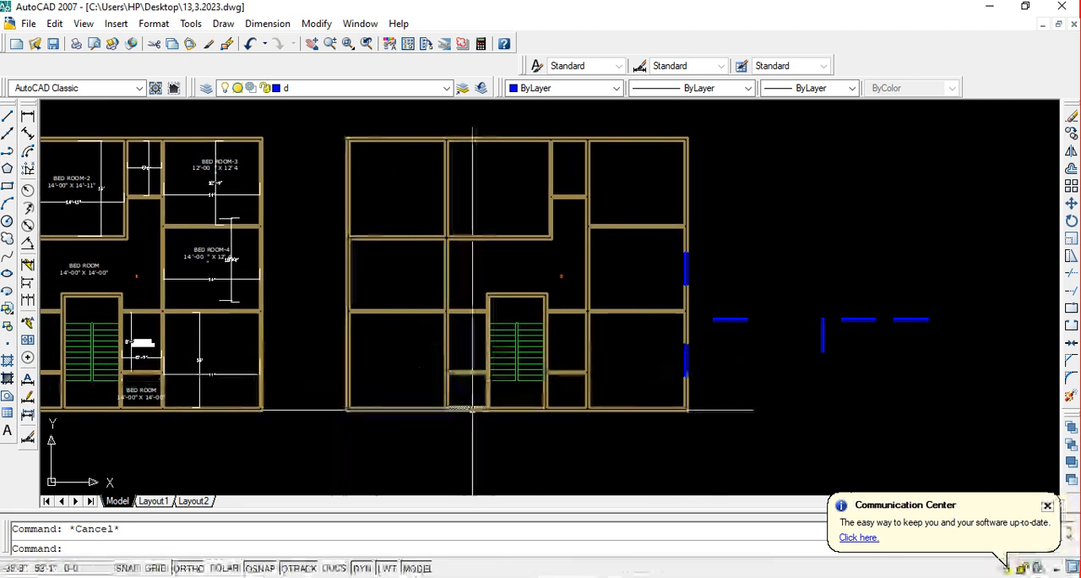
pyautogui.moveTo(527, 392); pyautogui.dragTo(535, 386, button='middle')
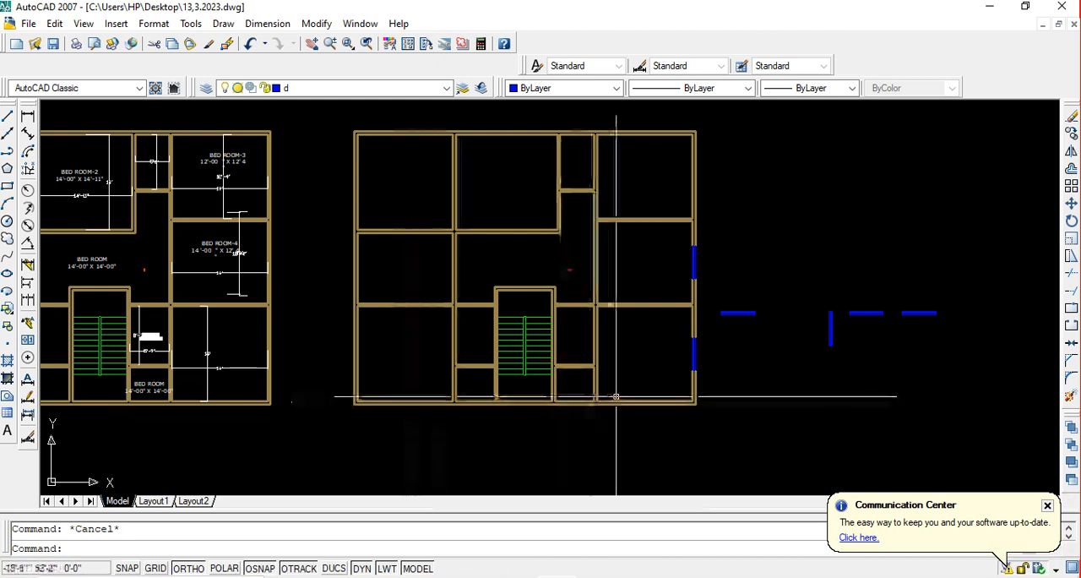
pyautogui.scroll(3, 615, 396)
pyautogui.moveTo(631, 415); pyautogui.dragTo(533, 384, button='middle')
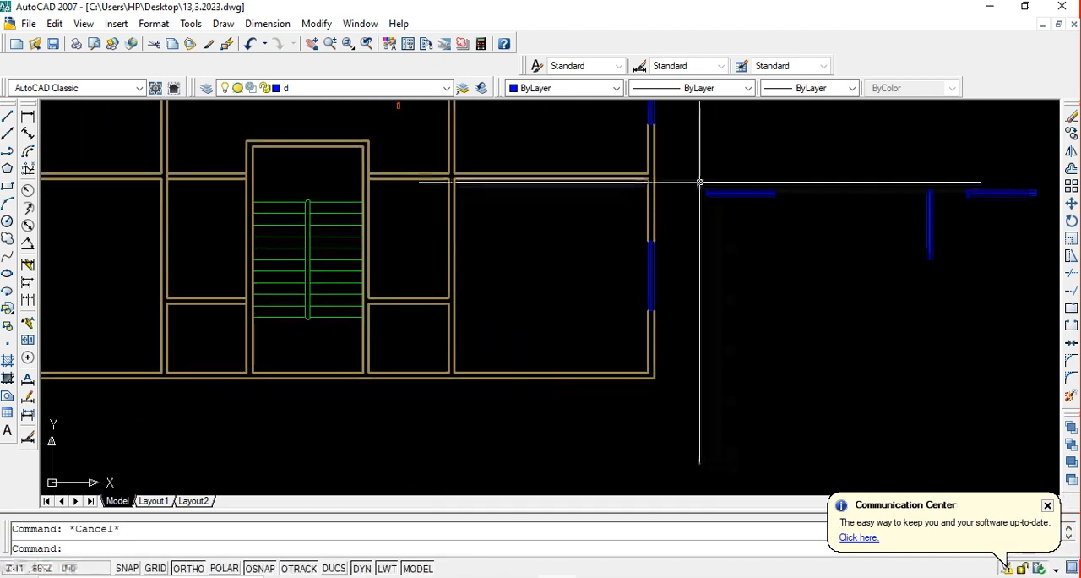
pyautogui.click(855, 226)
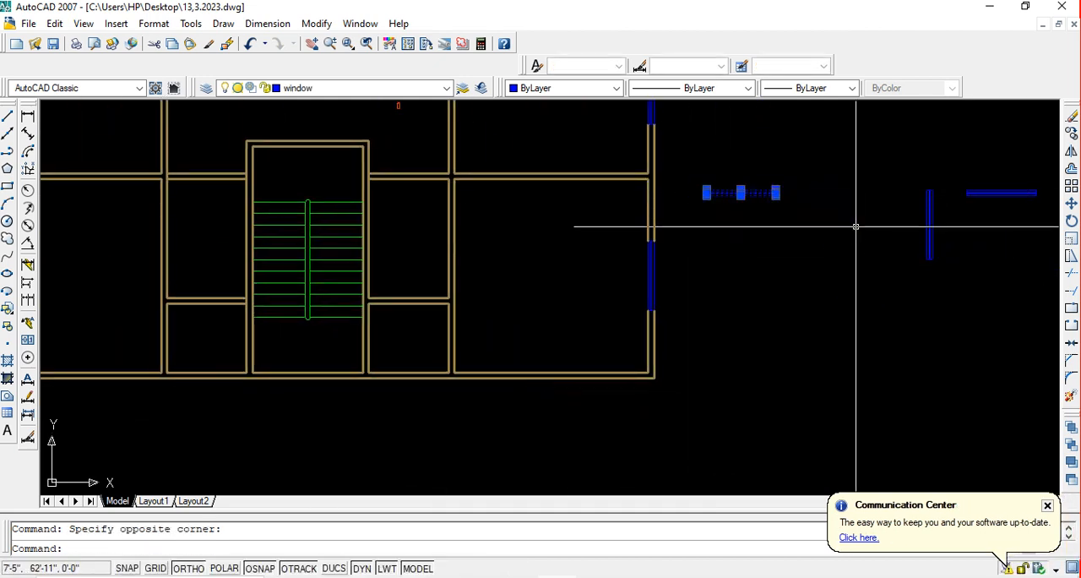
pyautogui.write('co')
pyautogui.press('Return')
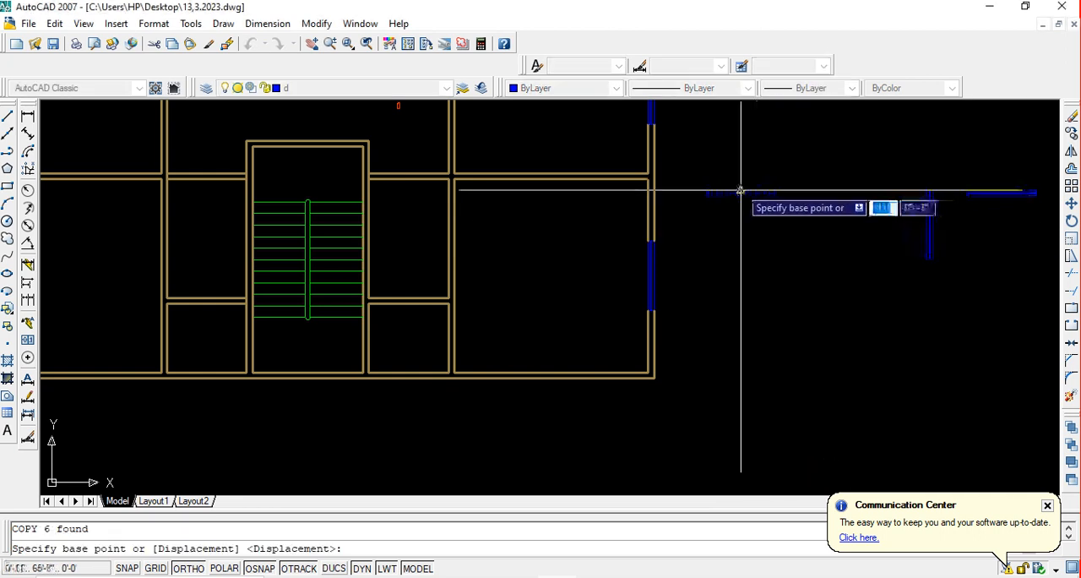
pyautogui.click(740, 190)
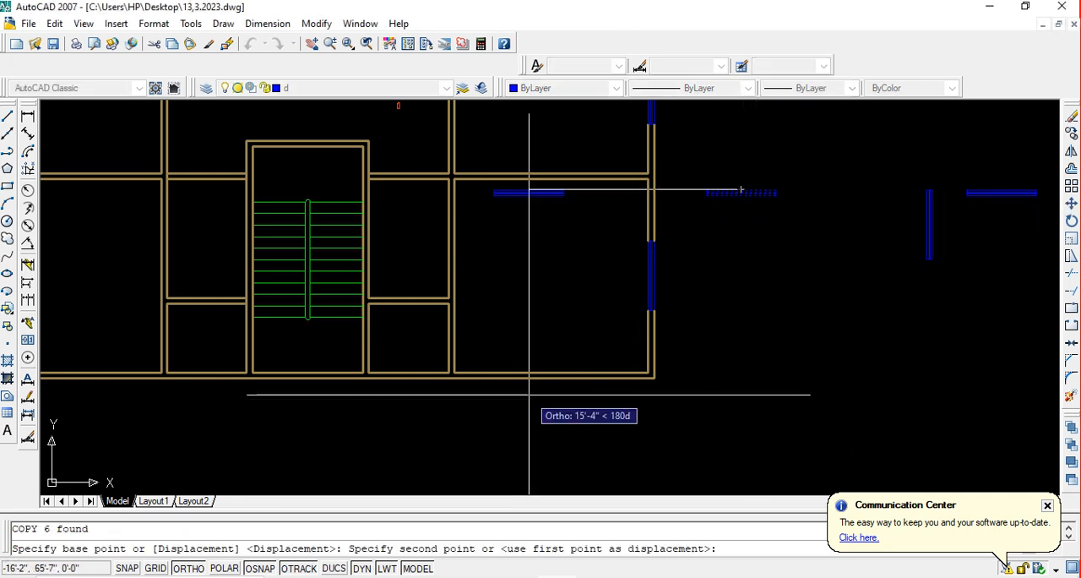
pyautogui.press('F8')
pyautogui.scroll(3, 529, 391)
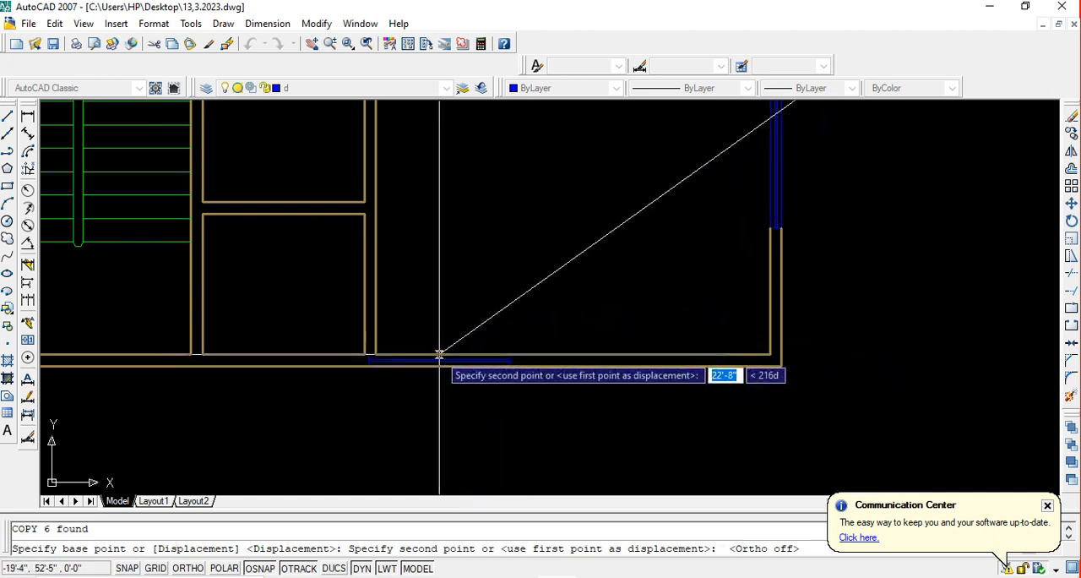
pyautogui.click(573, 355)
pyautogui.press('Return')
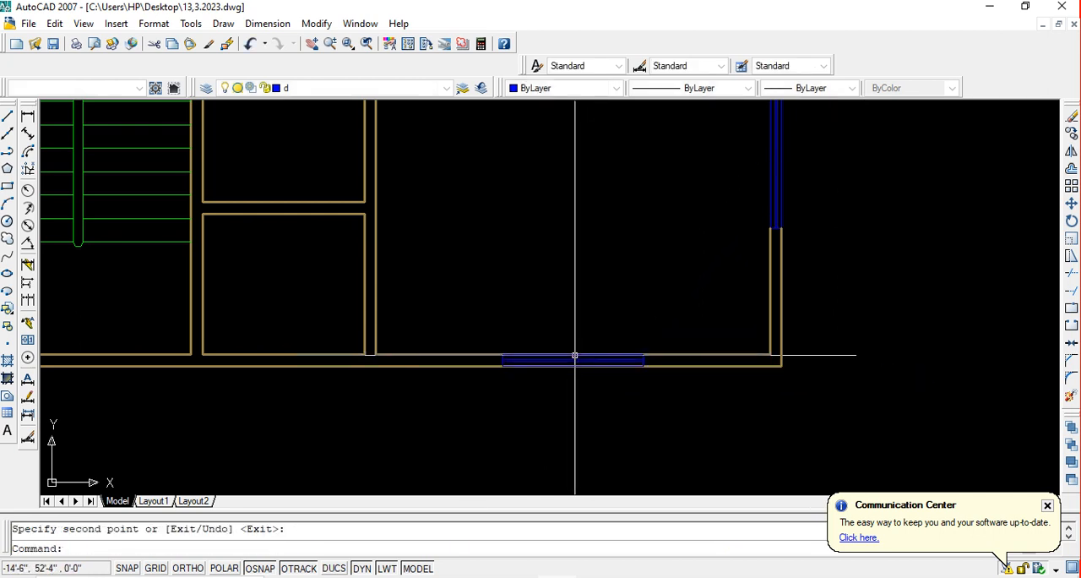
# Trim the wall lines running through the new window in the lower-right room's bottom wall
pyautogui.write('tr')
pyautogui.press('Return')
pyautogui.press('Return')
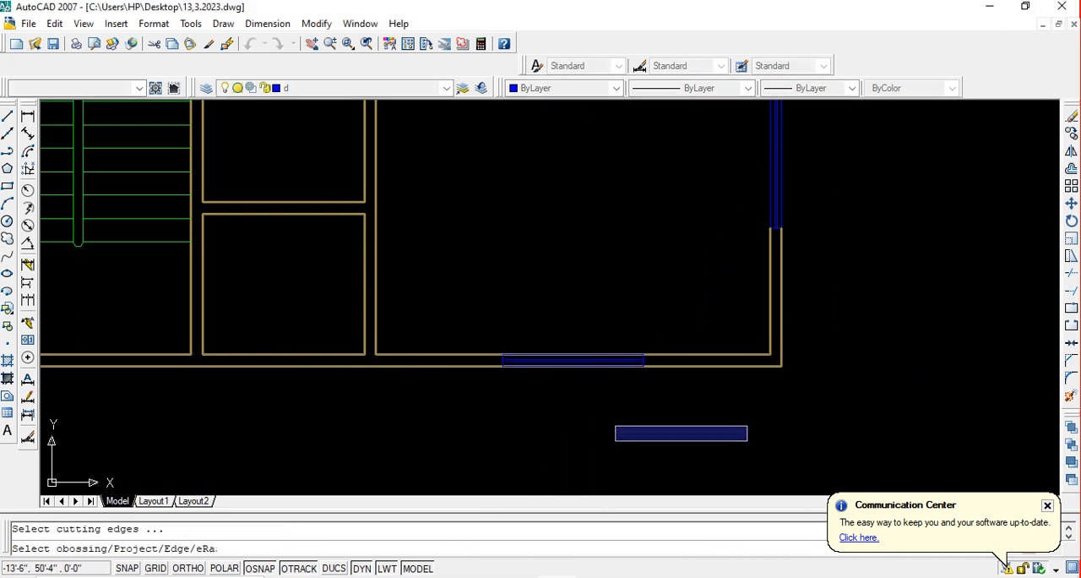
pyautogui.click(593, 420)
pyautogui.click(566, 317)
pyautogui.press('Escape')
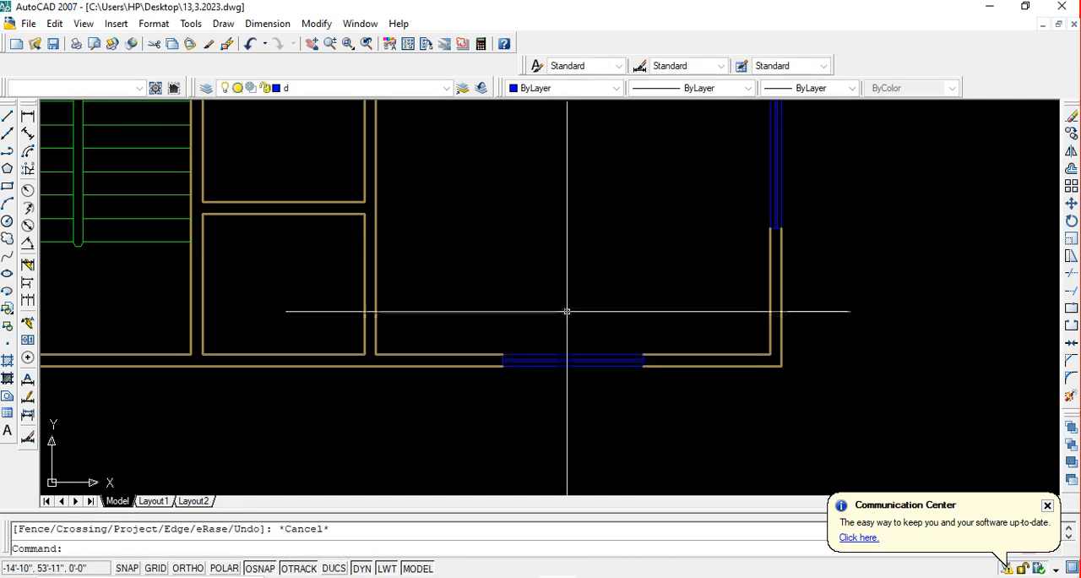
# Draw a short vertical line across the bottom outer wall at the midpoint of the small room just right of the staircase
pyautogui.scroll(-5, 567, 309)
pyautogui.moveTo(602, 332); pyautogui.dragTo(619, 356, button='middle')
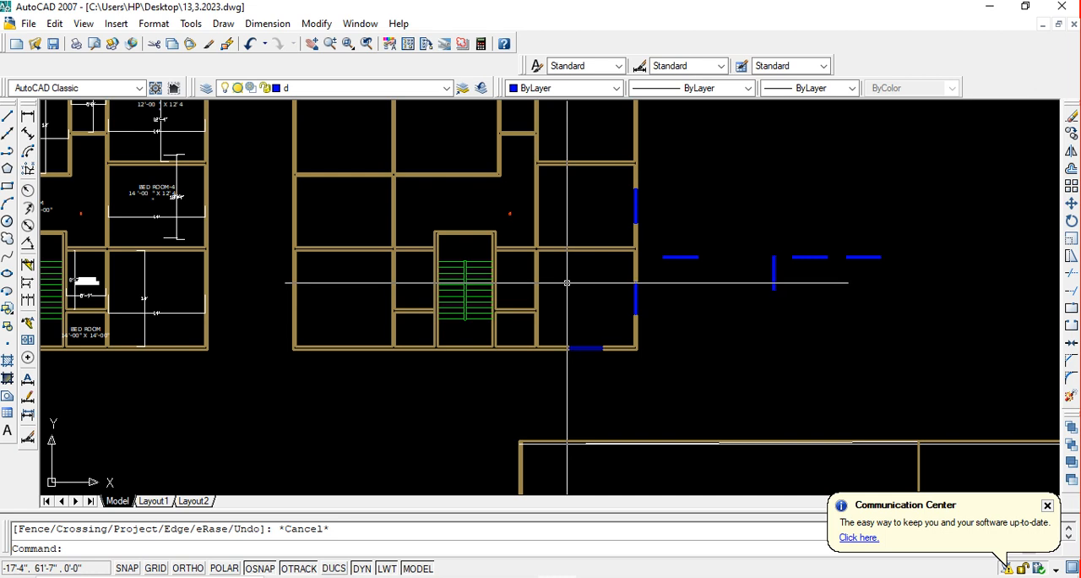
pyautogui.moveTo(567, 283); pyautogui.dragTo(585, 304, button='middle')
pyautogui.scroll(8, 546, 285)
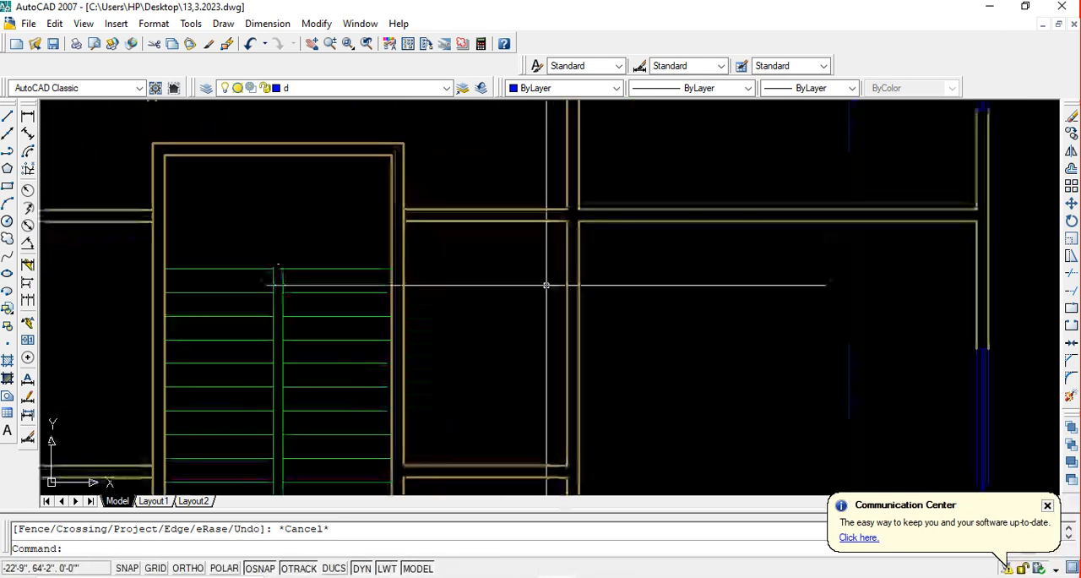
pyautogui.scroll(-4, 548, 270)
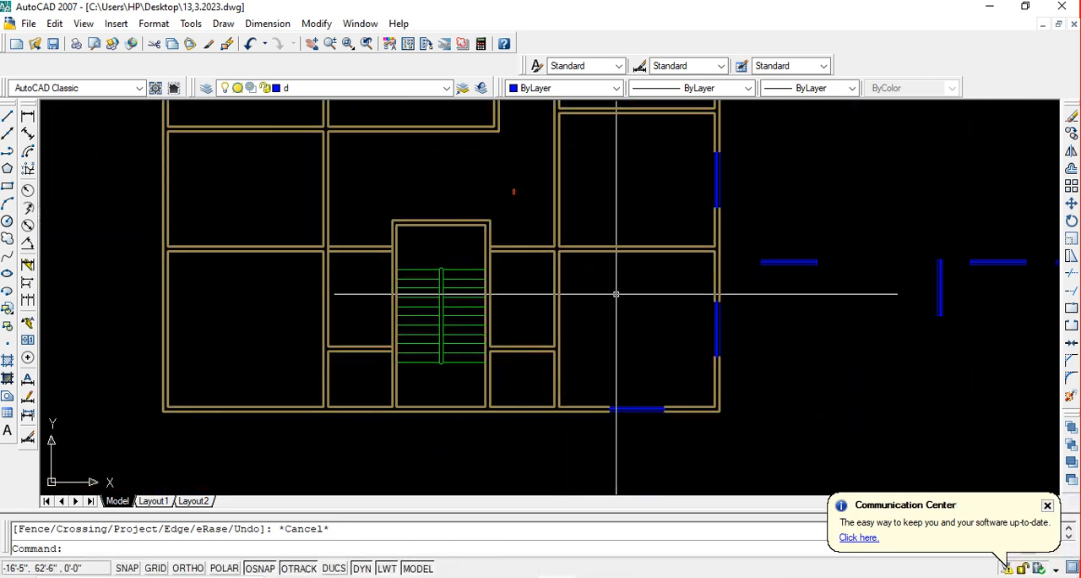
pyautogui.moveTo(577, 345); pyautogui.dragTo(631, 325, button='middle')
pyautogui.scroll(3, 571, 405)
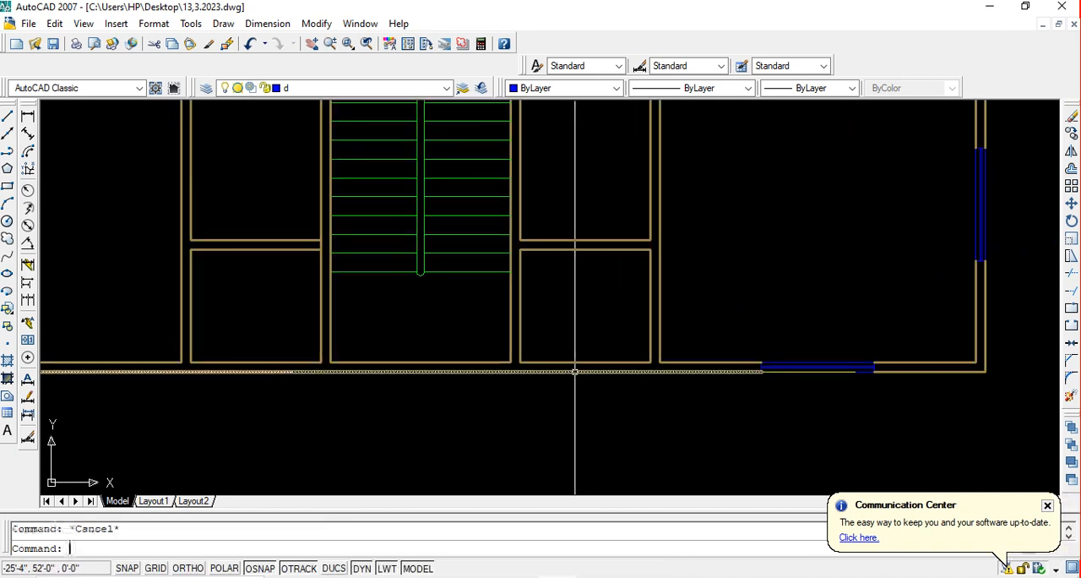
pyautogui.click(12, 117)
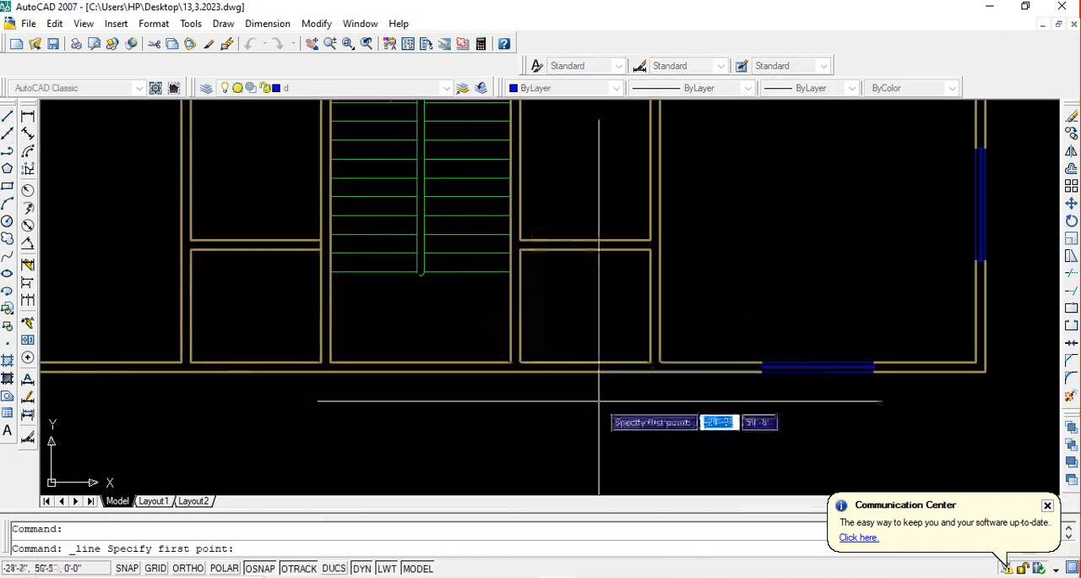
pyautogui.click(584, 365)
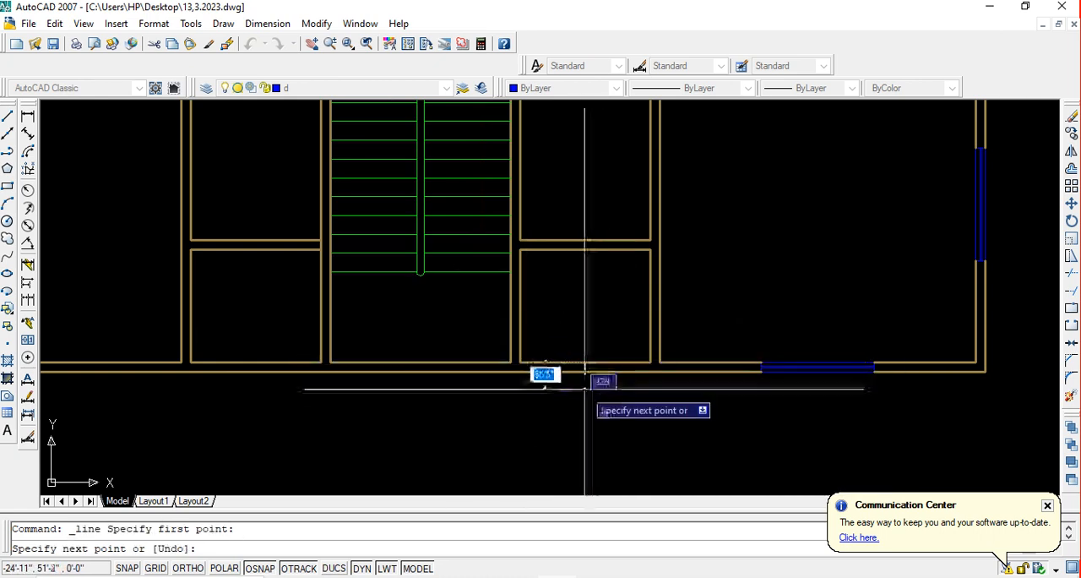
pyautogui.scroll(4, 584, 363)
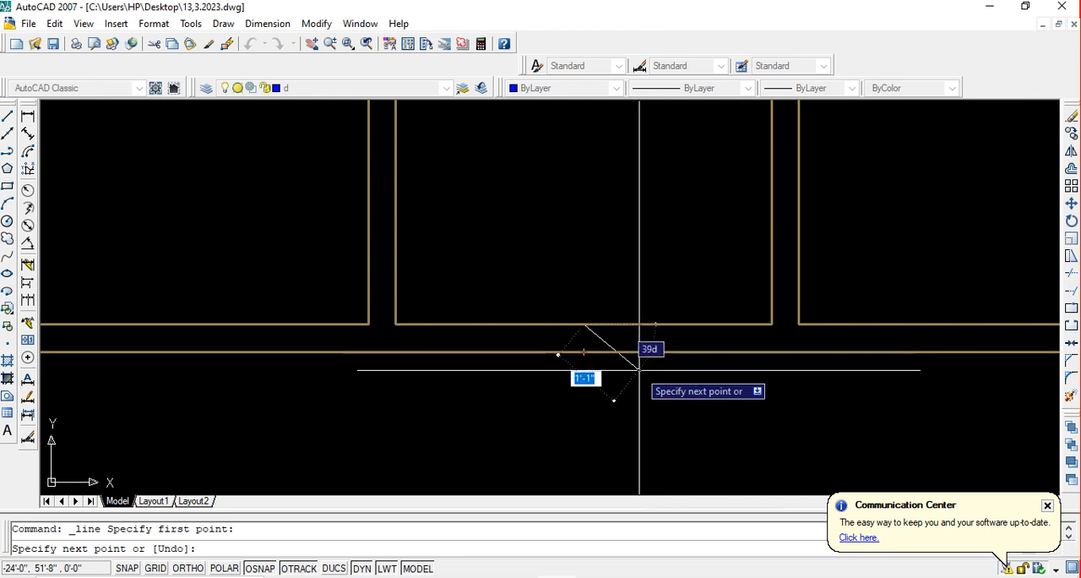
pyautogui.click(594, 338)
pyautogui.press('Return')
pyautogui.press('Escape')
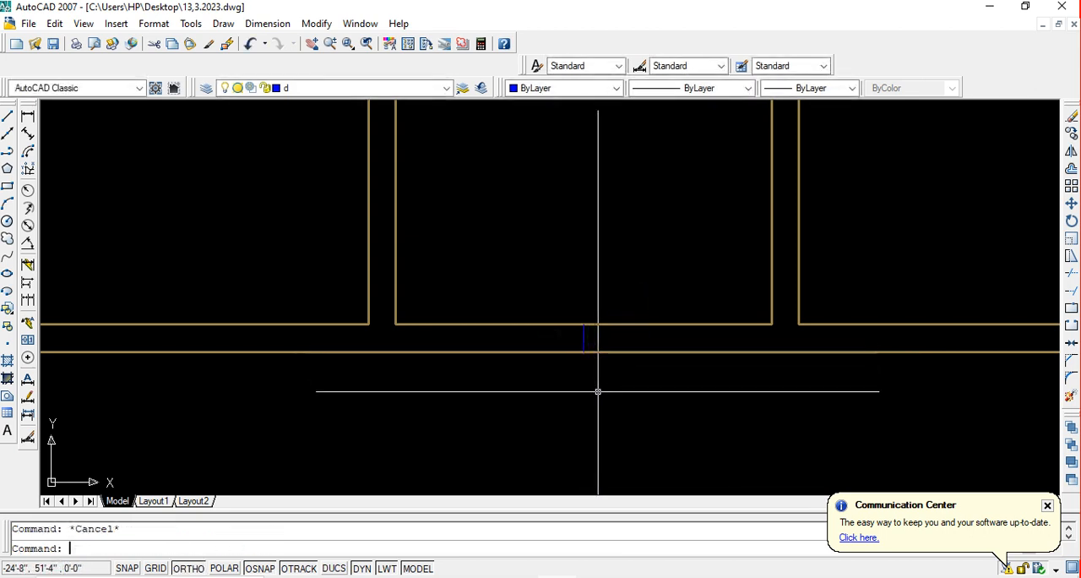
# Offset the short vertical centre line by 1' to both sides to mark a 2' opening
pyautogui.press('Return')
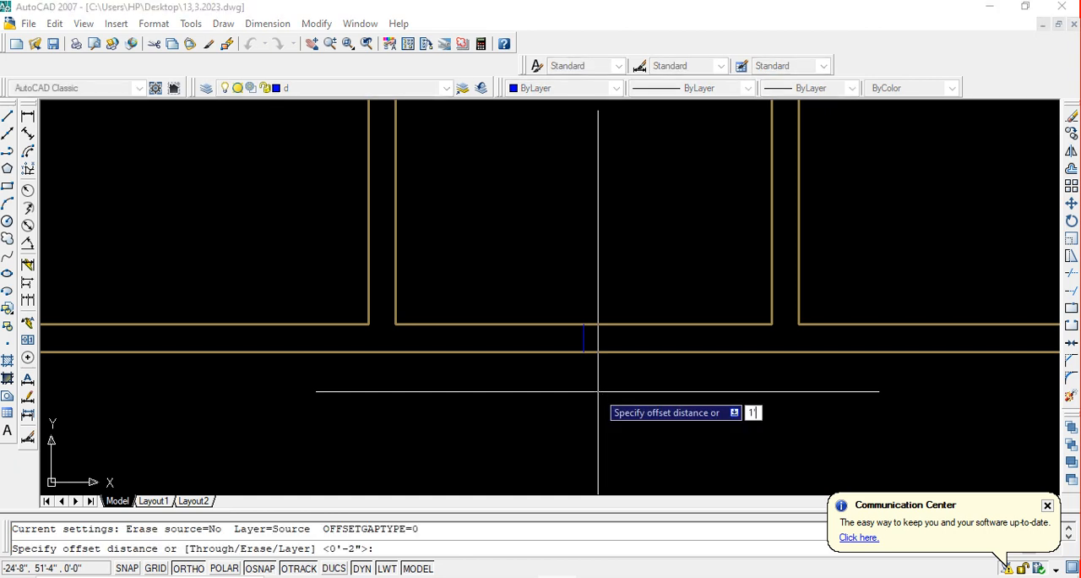
pyautogui.press('Return')
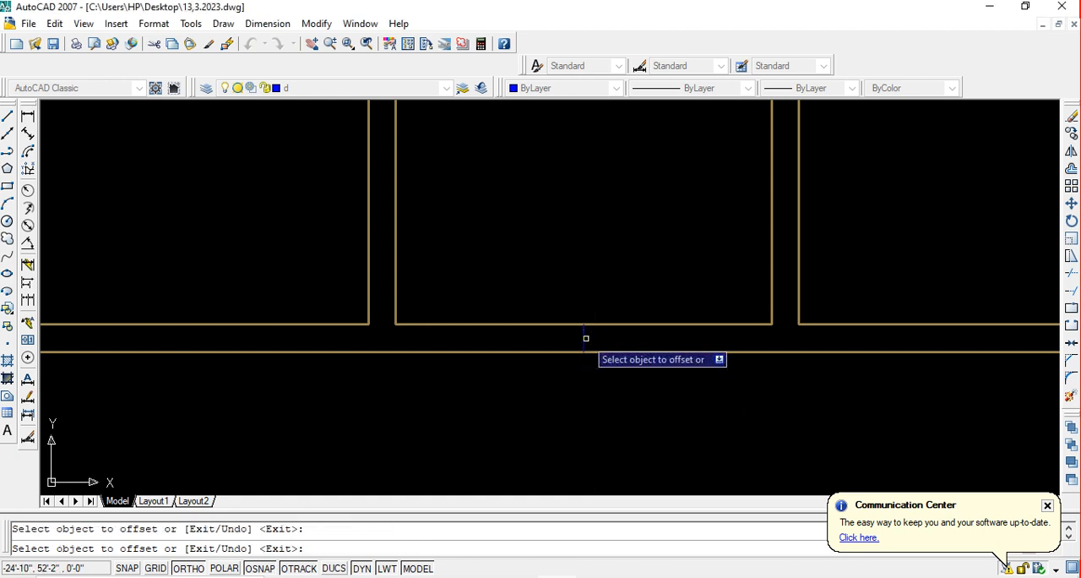
pyautogui.click(585, 338)
pyautogui.click(598, 349)
pyautogui.click(584, 339)
pyautogui.click(531, 335)
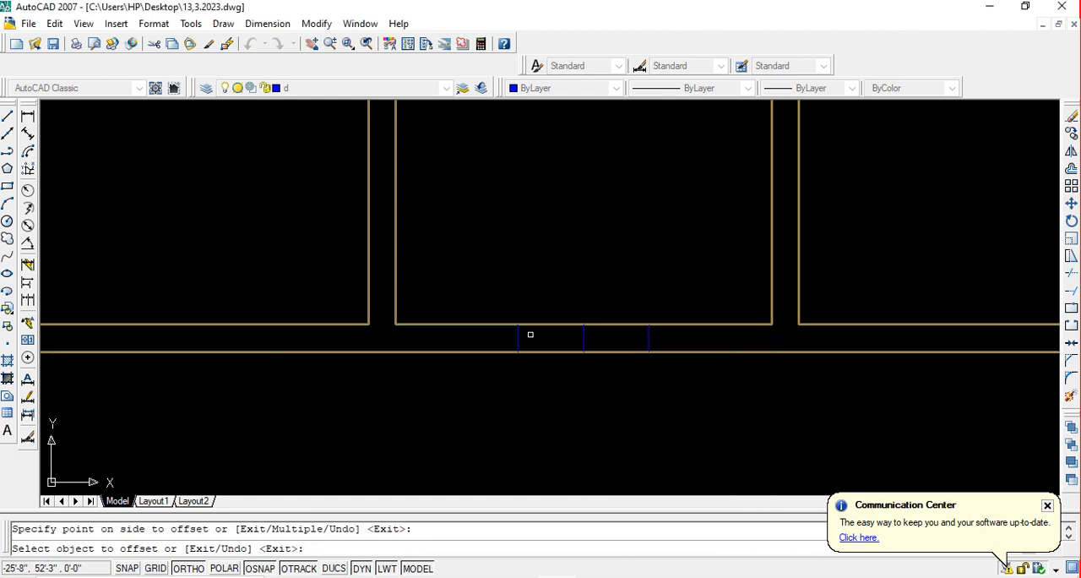
pyautogui.press('Return')
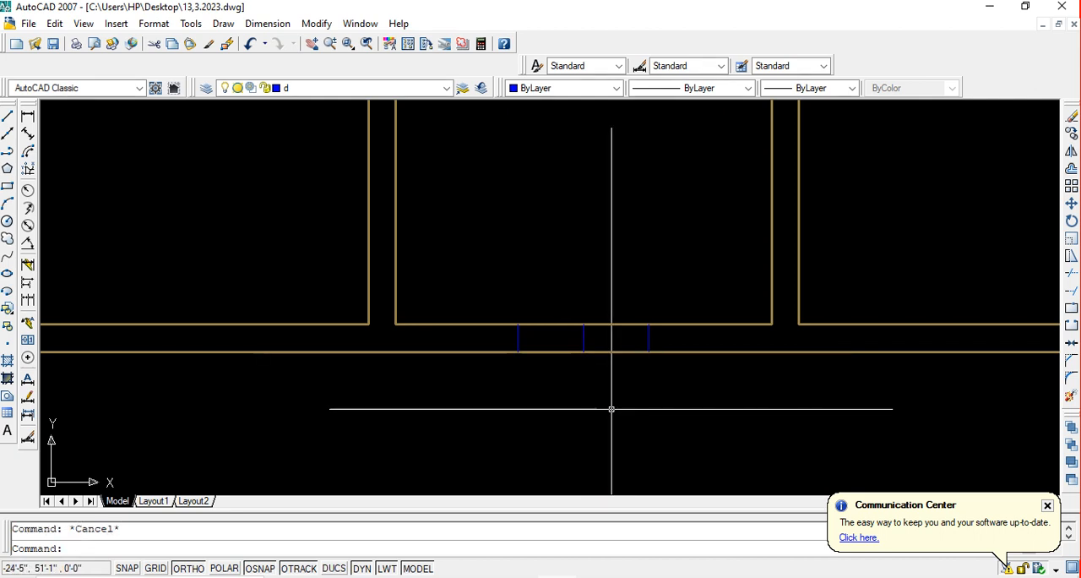
# Trim both wall lines between the two offset lines to cut the small room's window opening
pyautogui.write('tr')
pyautogui.press('Return')
pyautogui.press('Return')
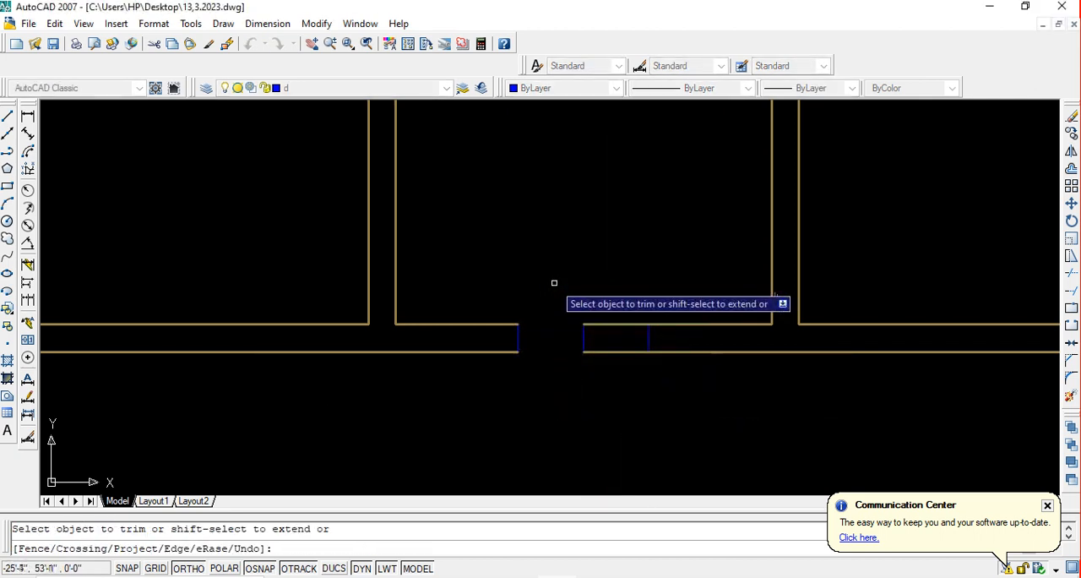
pyautogui.click(622, 290)
pyautogui.click(622, 386)
pyautogui.press('Escape')
# Delete the leftover centre line from the small room's window opening
pyautogui.click(613, 380)
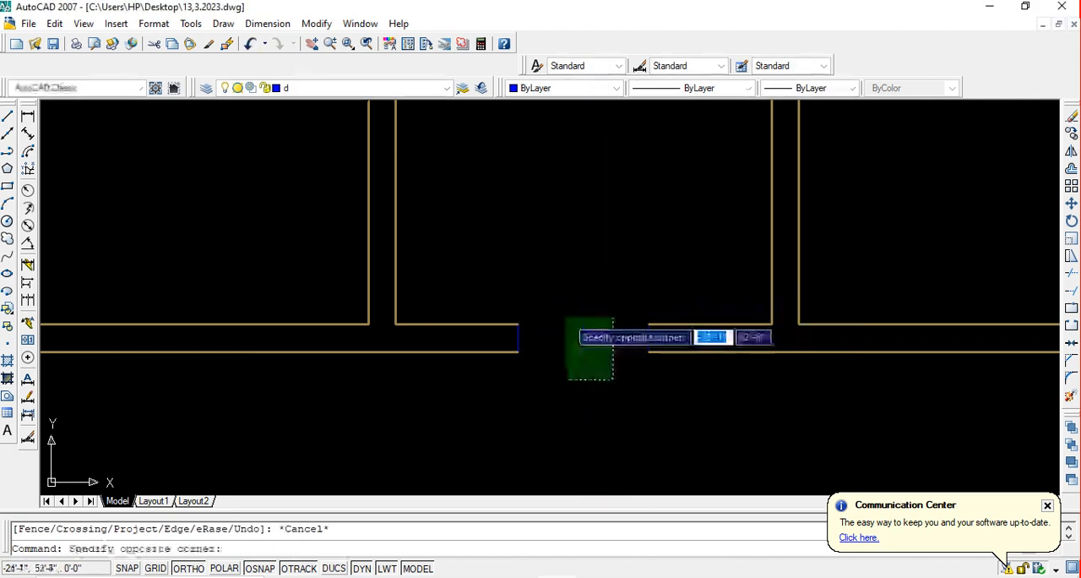
pyautogui.click(566, 319)
pyautogui.press('Delete')
pyautogui.press('Escape')
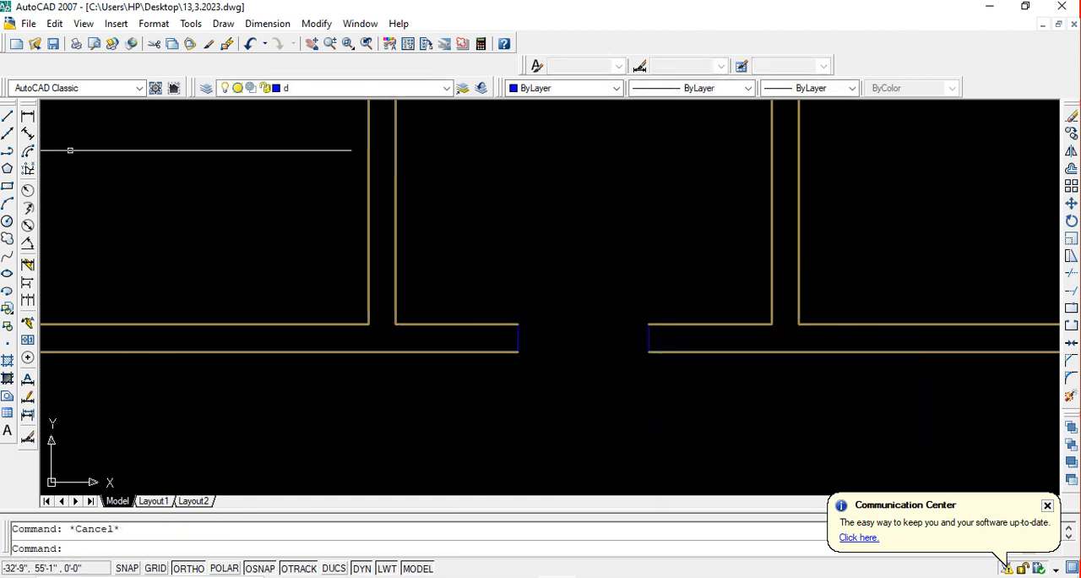
# Draw horizontal lines across the inner and outer edges of the 2' opening to close the window outline
pyautogui.click(7, 115)
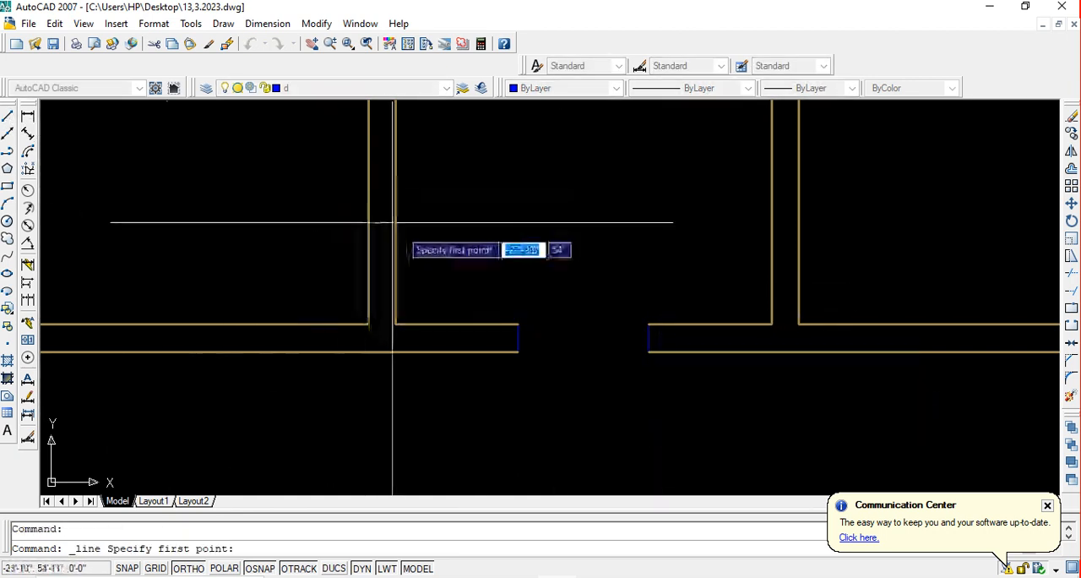
pyautogui.click(518, 324)
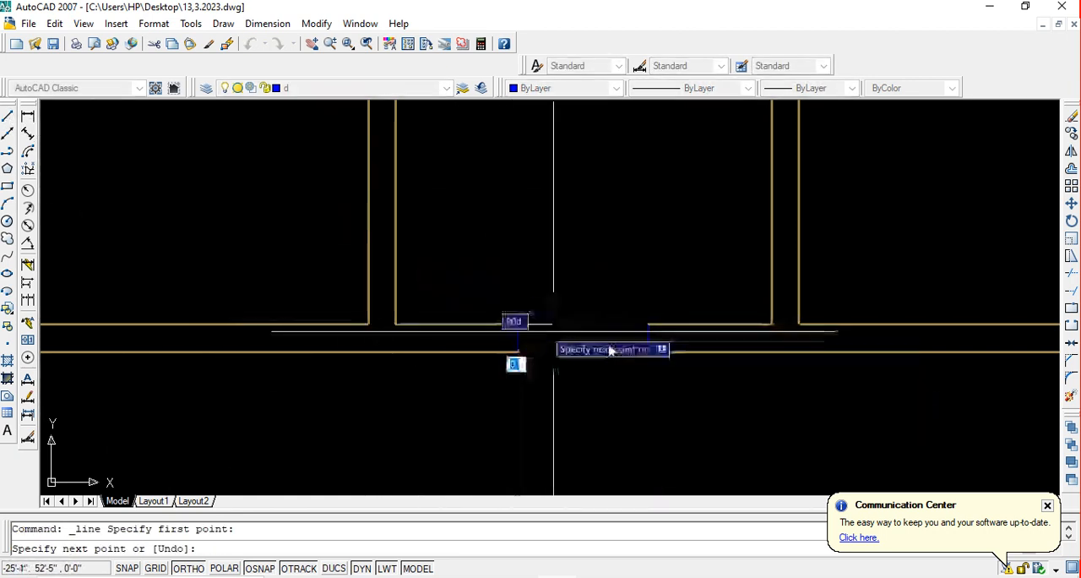
pyautogui.click(648, 324)
pyautogui.click(647, 351)
pyautogui.press('Return')
pyautogui.press('Return')
pyautogui.click(519, 352)
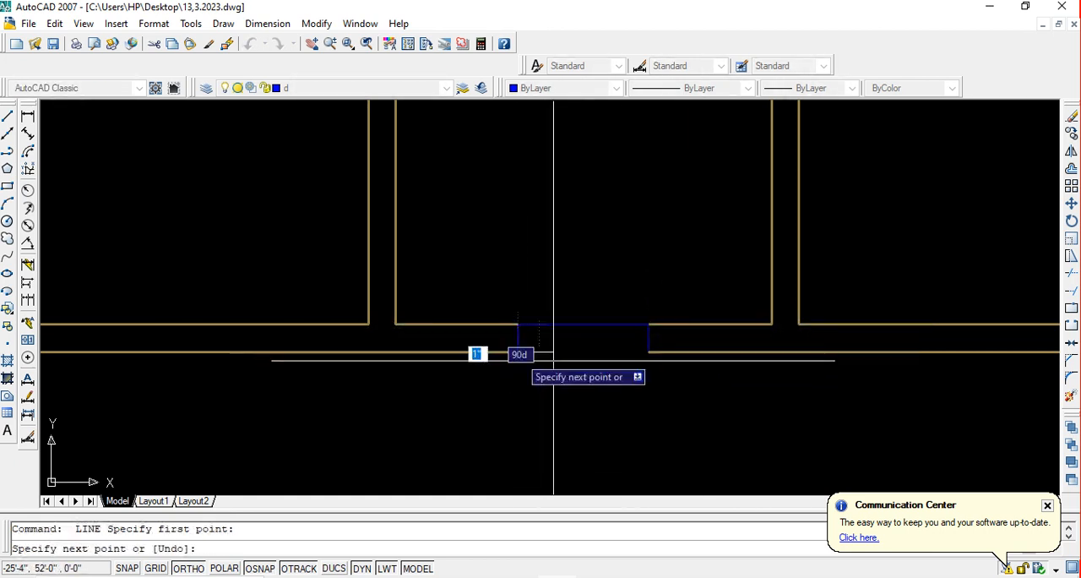
pyautogui.click(648, 351)
pyautogui.press('Escape')
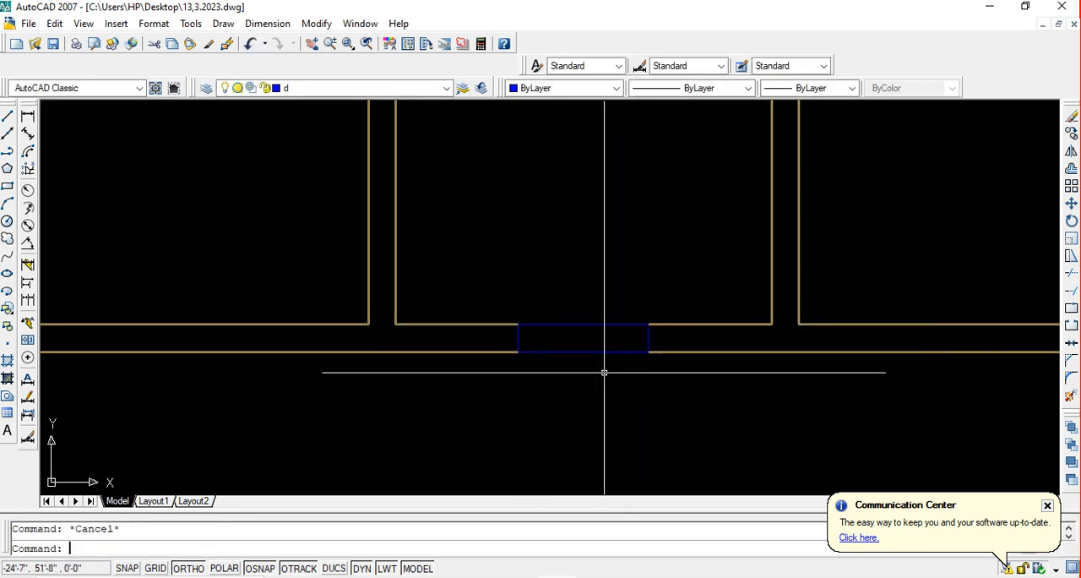
# Offset the small window's two horizontal lines 2" inward to form the centre pane, and save the drawing
pyautogui.write('o')
pyautogui.press('Return')
pyautogui.write('2')
pyautogui.press('Return')
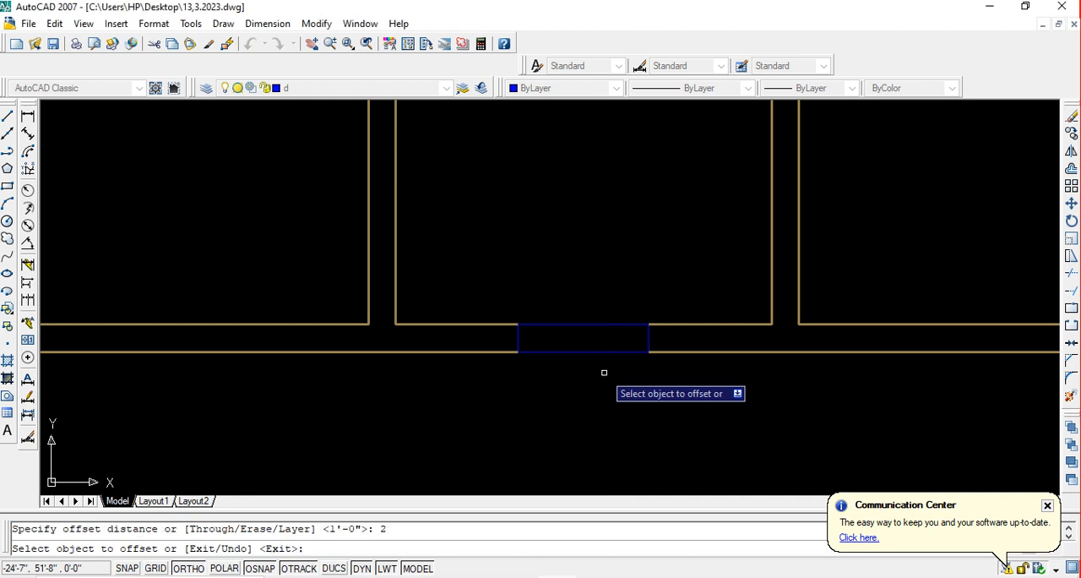
pyautogui.click(608, 324)
pyautogui.click(585, 360)
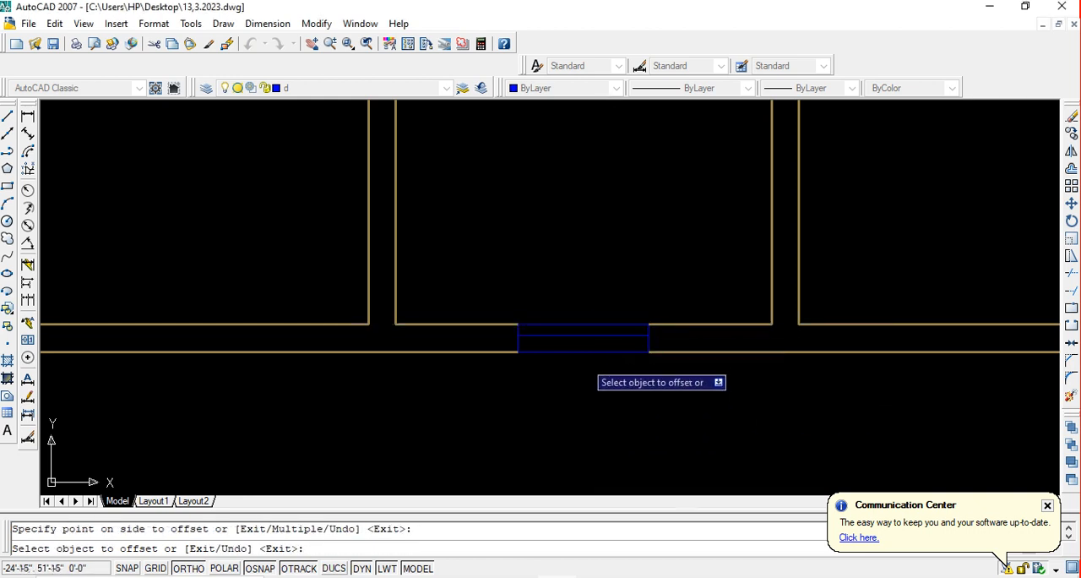
pyautogui.click(594, 257)
pyautogui.hotkey('ctrl', 's')
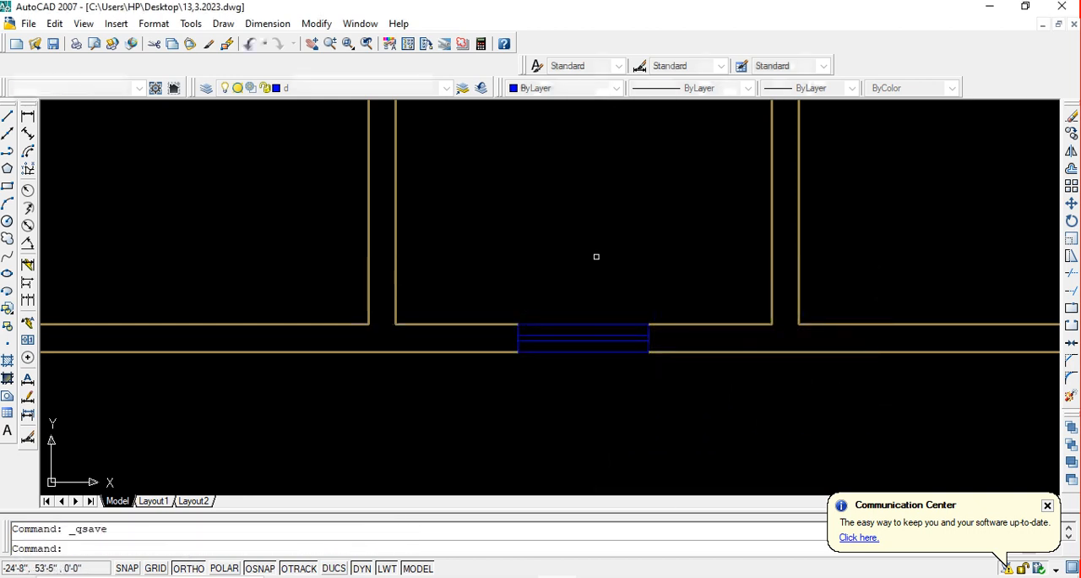
# Copy the small 2' window from the bottom outer wall to the middle of the narrow upper room's top outer wall, with Ortho off
pyautogui.scroll(-5, 595, 270)
pyautogui.moveTo(581, 261); pyautogui.dragTo(597, 334, button='middle')
pyautogui.scroll(2, 629, 366)
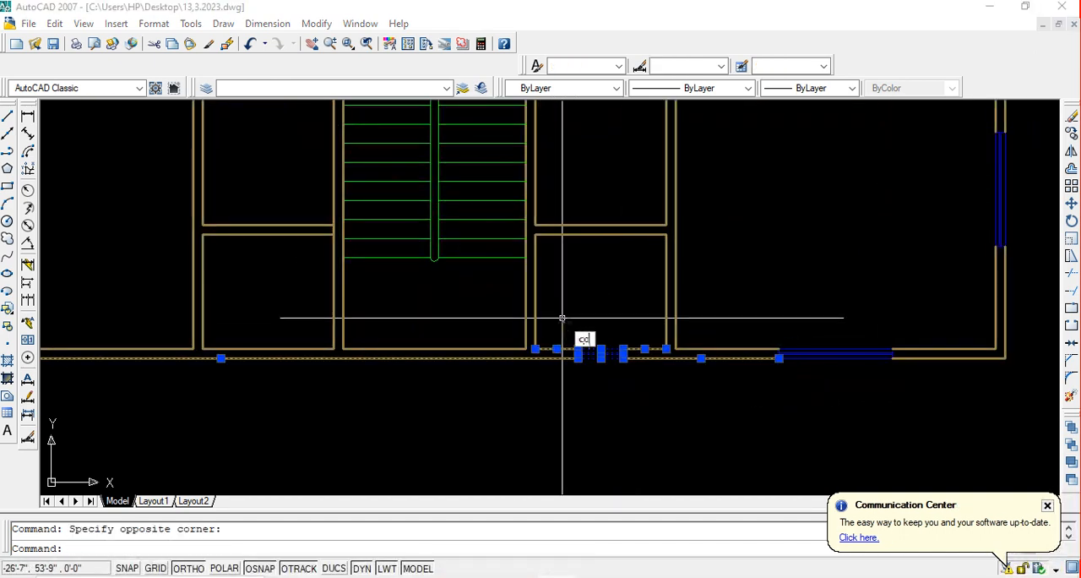
pyautogui.press('Return')
pyautogui.scroll(-5, 601, 354)
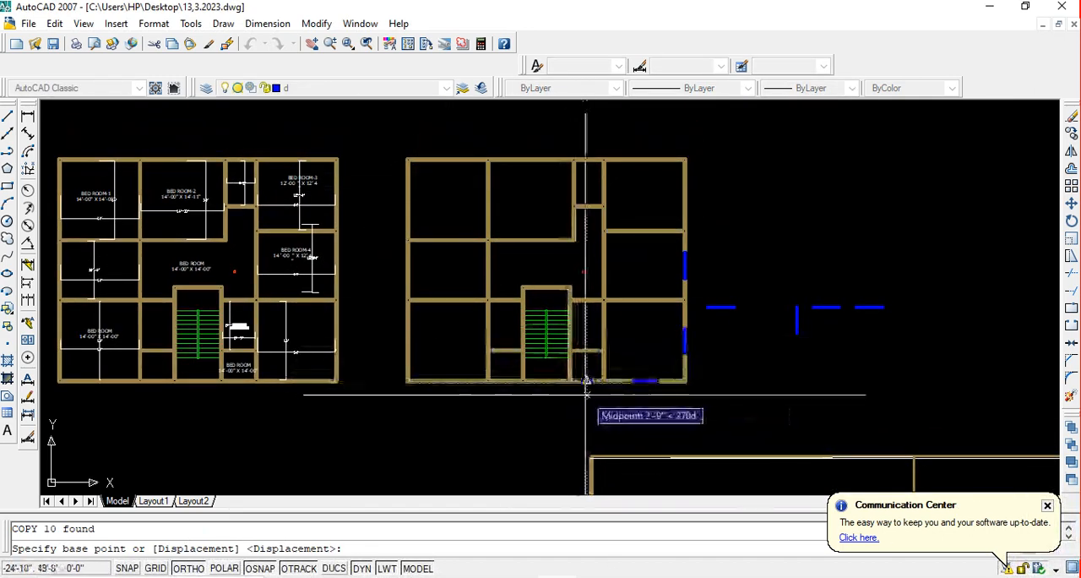
pyautogui.scroll(1, 588, 384)
pyautogui.click(588, 357)
pyautogui.scroll(1, 594, 333)
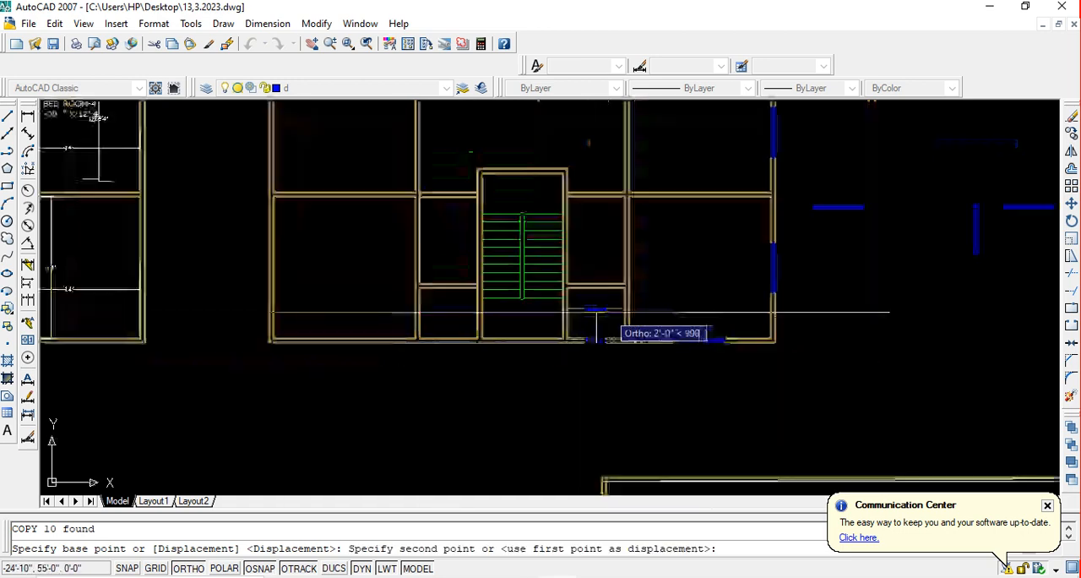
pyautogui.scroll(-3, 597, 312)
pyautogui.scroll(6, 579, 230)
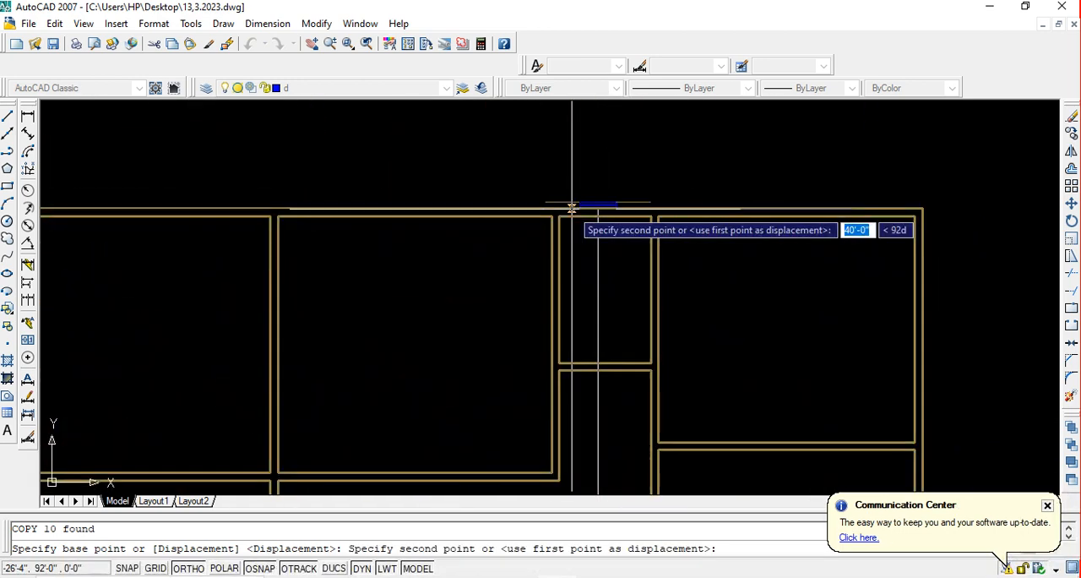
pyautogui.scroll(-4, 573, 225)
pyautogui.moveTo(574, 342); pyautogui.dragTo(543, 224, button='middle')
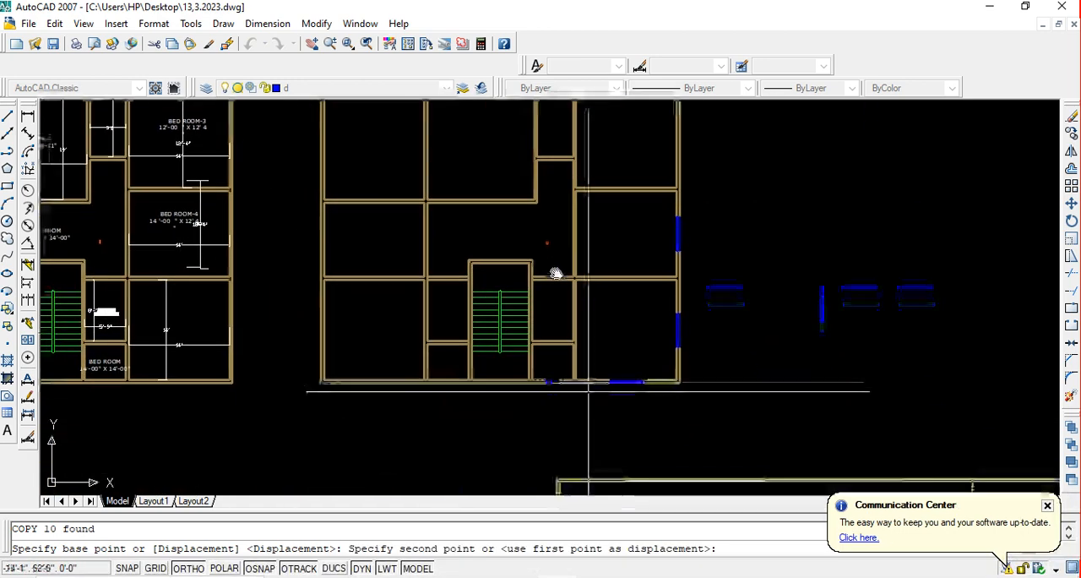
pyautogui.moveTo(555, 274); pyautogui.dragTo(553, 352, button='middle')
pyautogui.scroll(4, 564, 297)
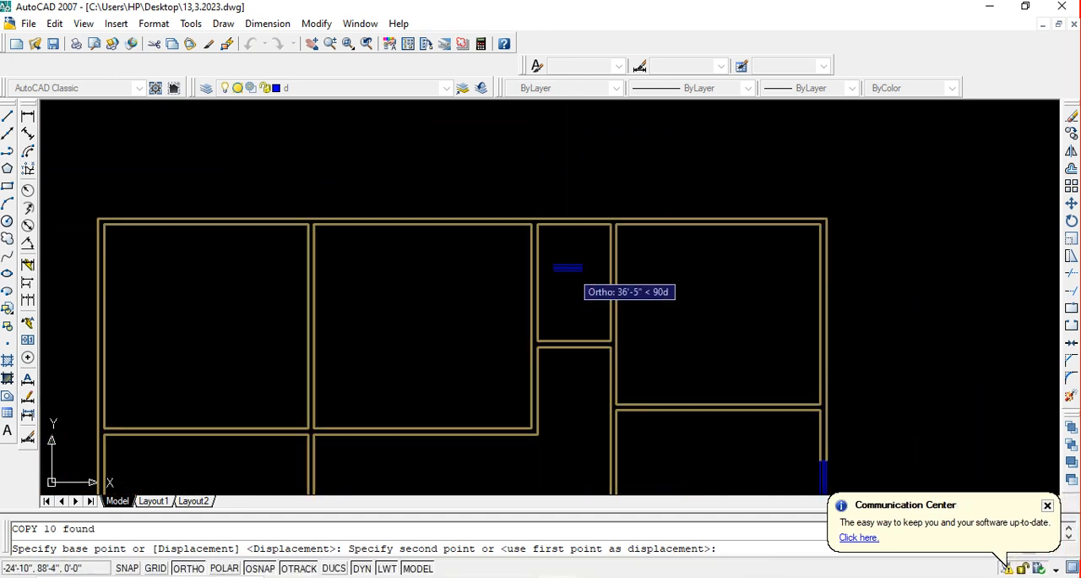
pyautogui.scroll(2, 575, 267)
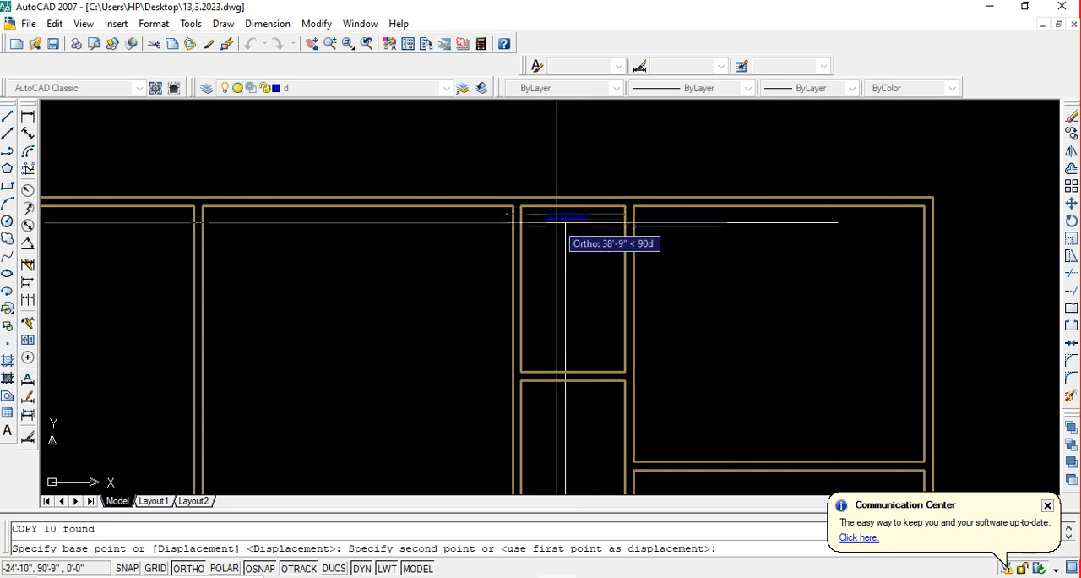
pyautogui.press('F8')
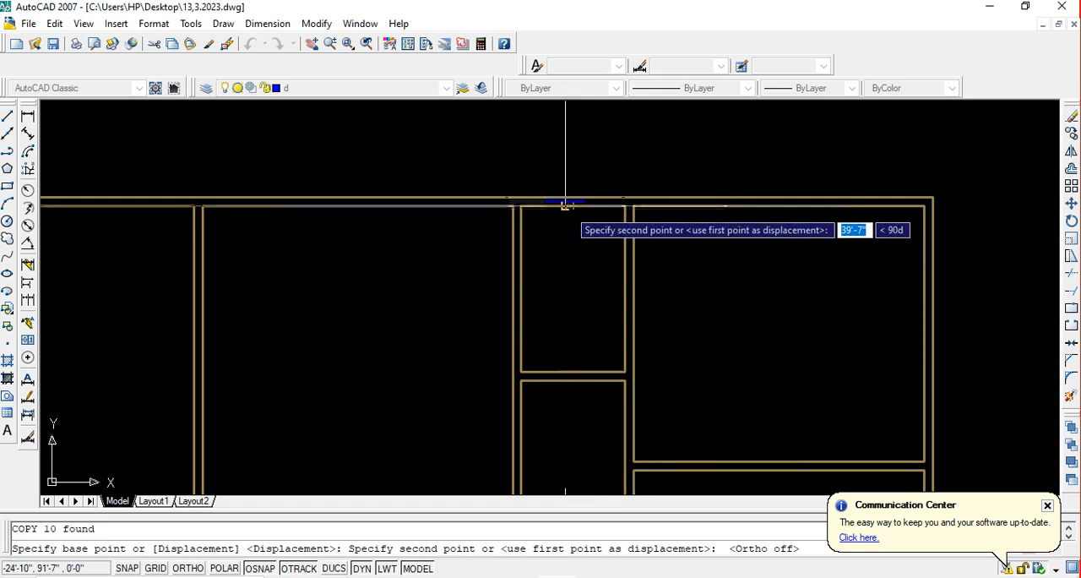
pyautogui.click(573, 208)
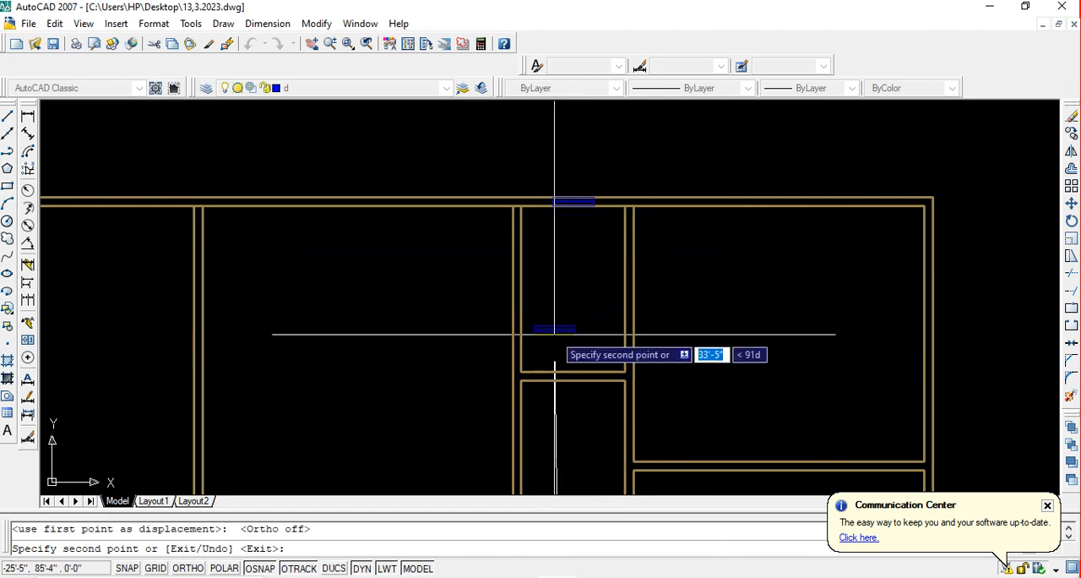
pyautogui.scroll(-5, 557, 324)
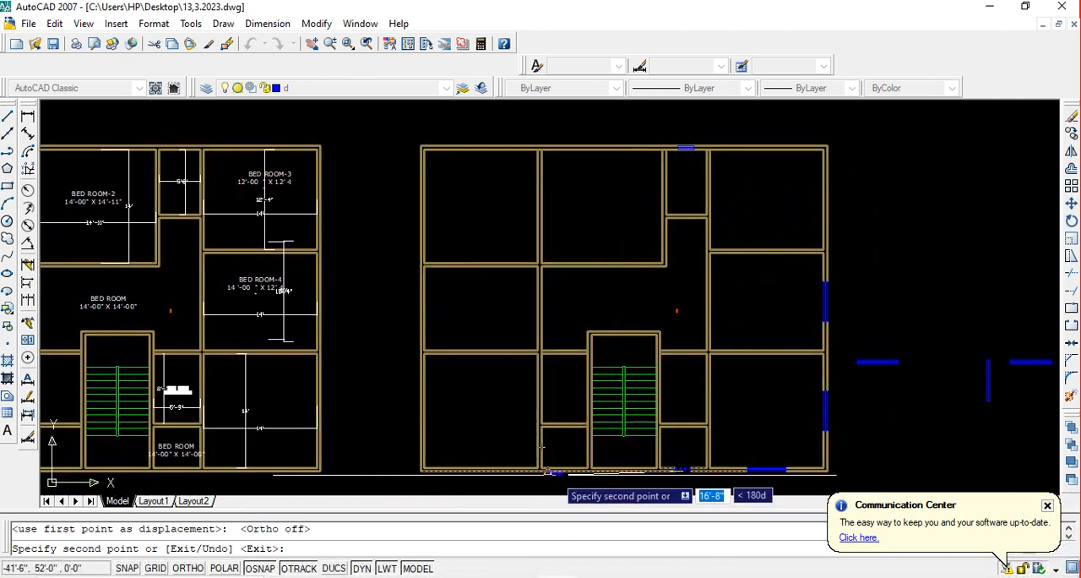
pyautogui.scroll(5, 614, 435)
pyautogui.scroll(2, 617, 431)
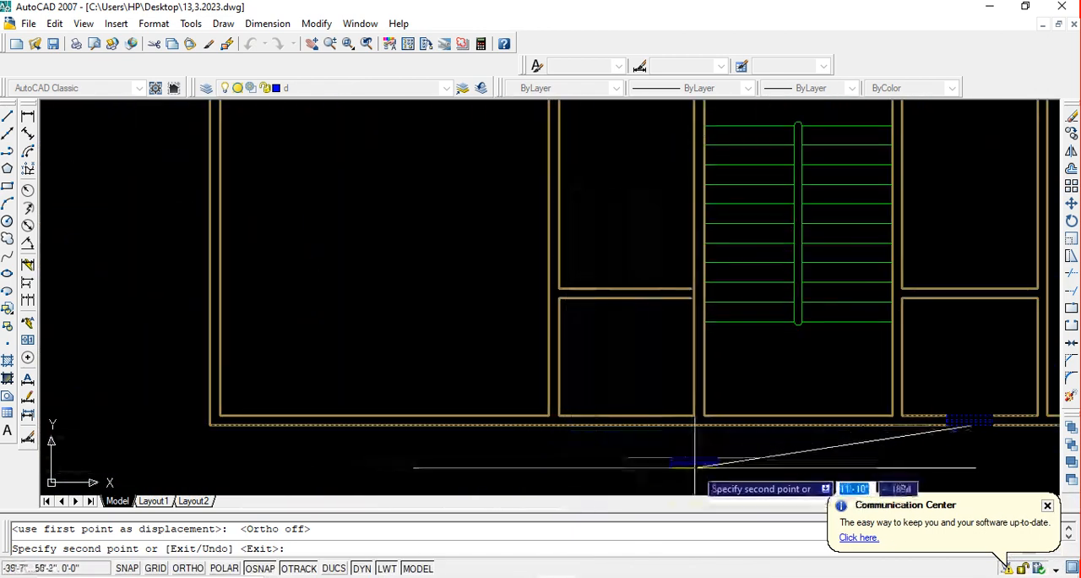
pyautogui.press('Escape')
pyautogui.moveTo(968, 457); pyautogui.dragTo(815, 427, button='middle')
pyautogui.click(863, 414)
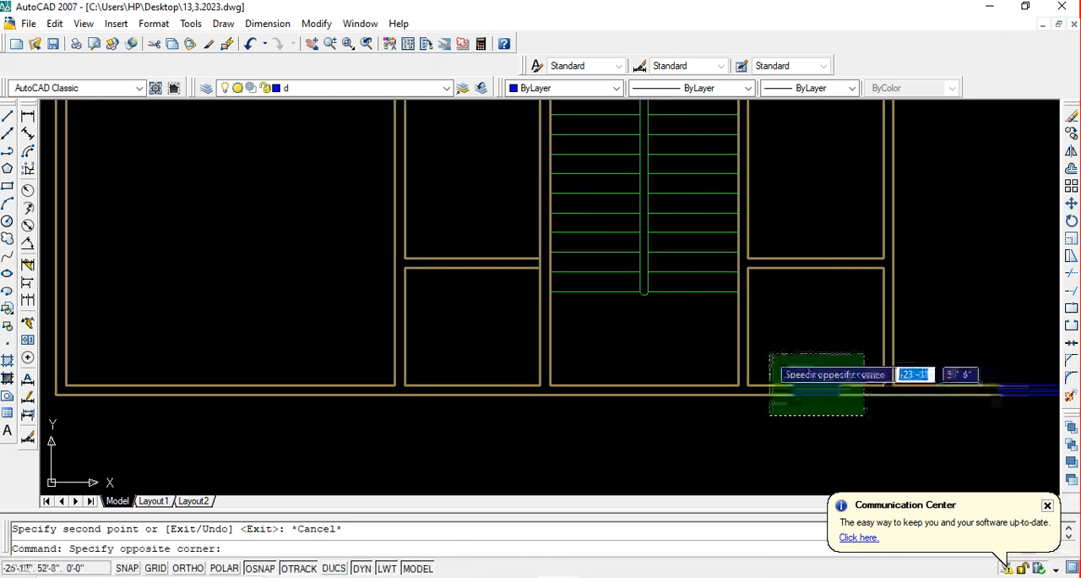
pyautogui.click(783, 357)
pyautogui.press('Escape')
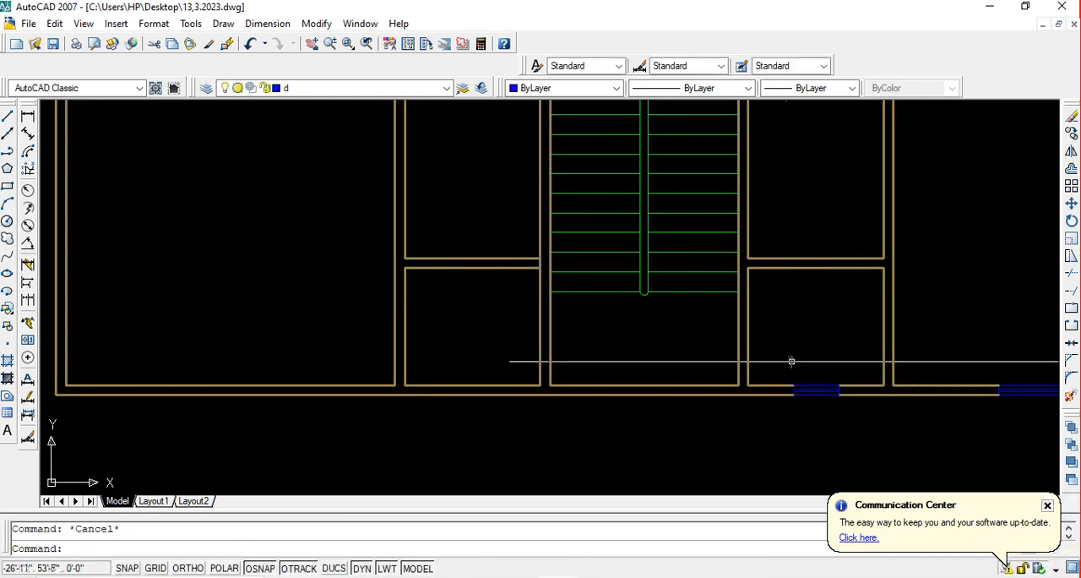
# Copy only the 2' window's lines by their inner midpoint to the middle of the small room's bottom wall left of the staircase
pyautogui.click(851, 420)
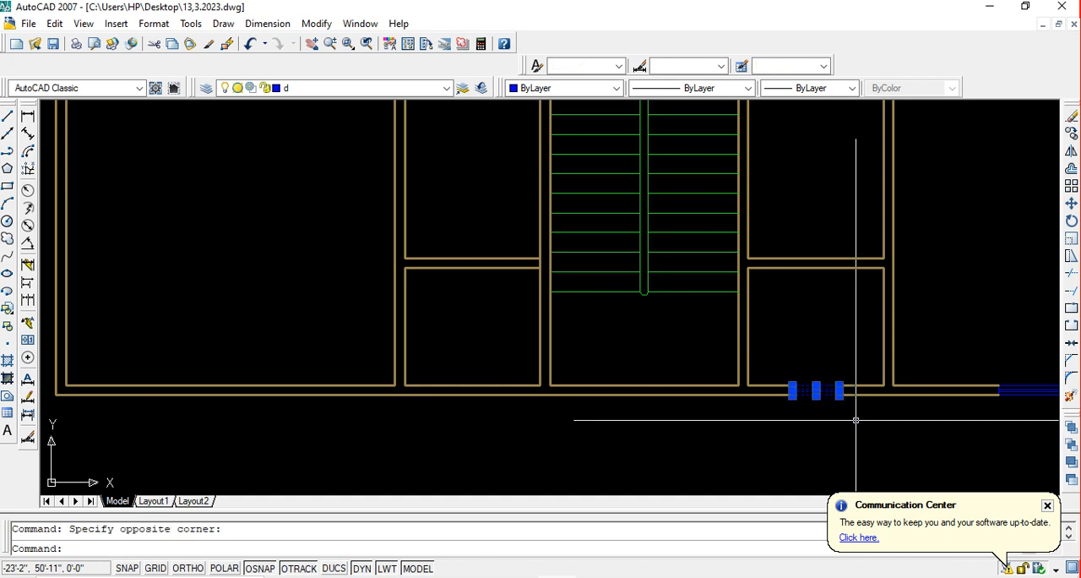
pyautogui.write('co')
pyautogui.press('Return')
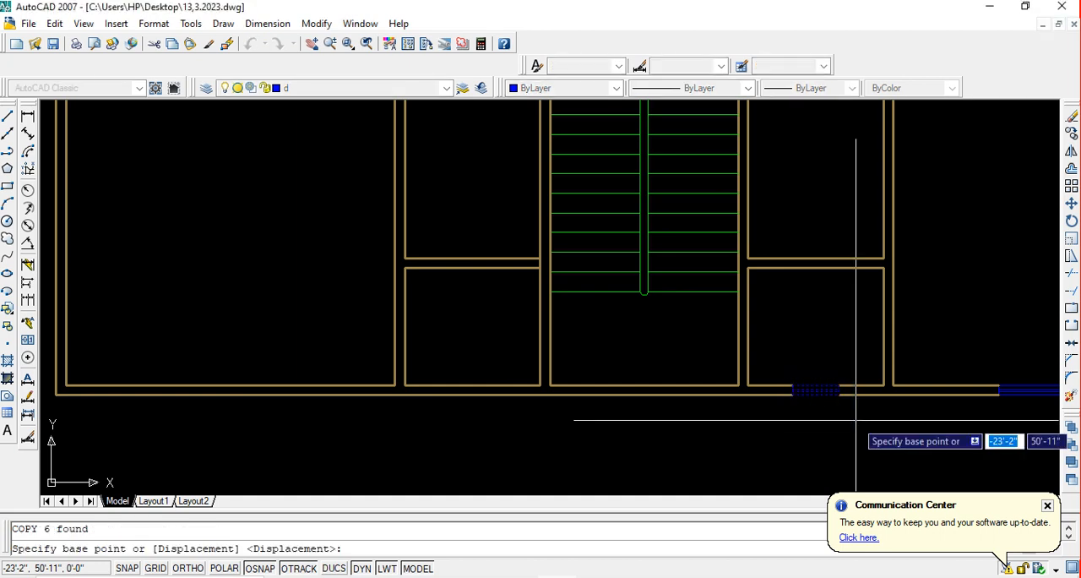
pyautogui.click(816, 387)
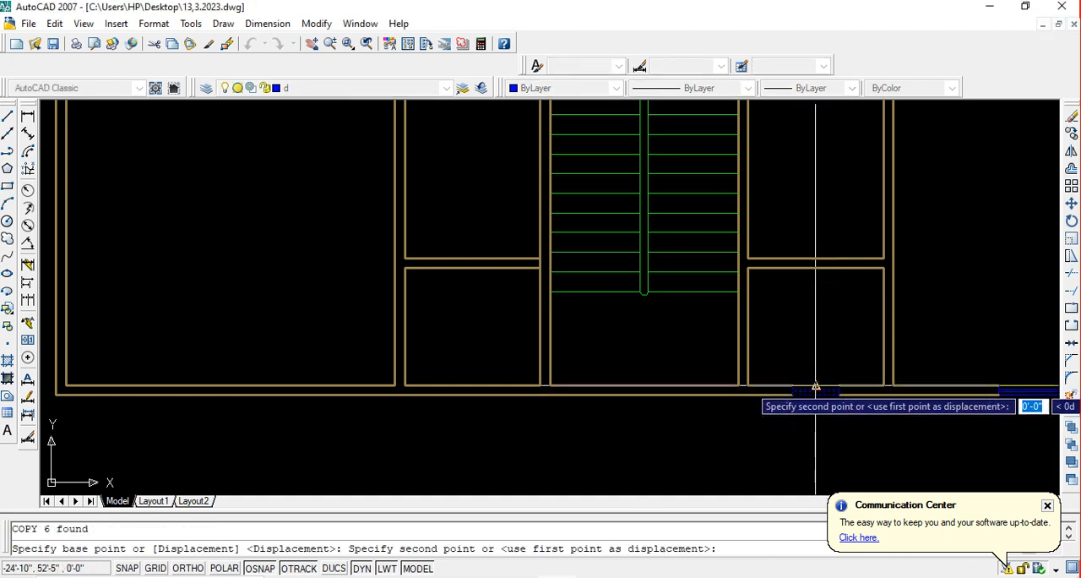
pyautogui.click(473, 387)
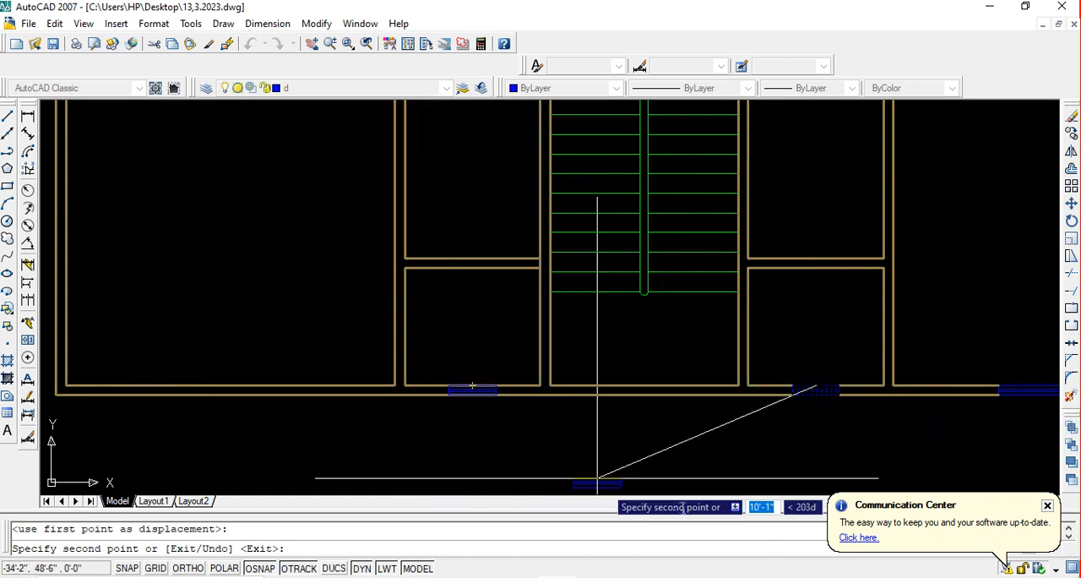
pyautogui.scroll(-5, 705, 433)
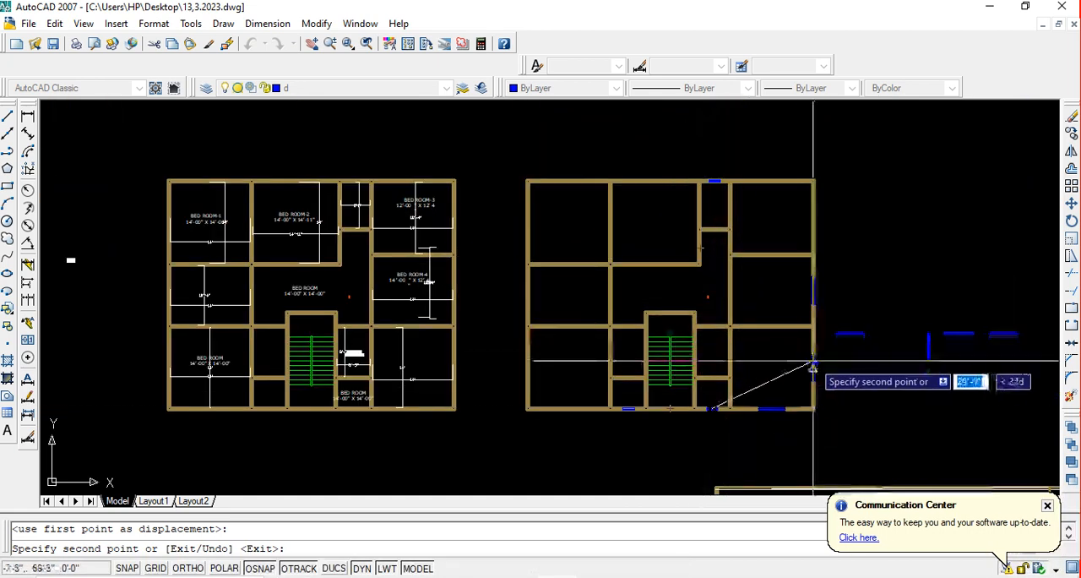
pyautogui.press('Return')
# Trim the wall lines inside the copied window left of the staircase and save the drawing
pyautogui.moveTo(772, 361); pyautogui.dragTo(744, 353, button='middle')
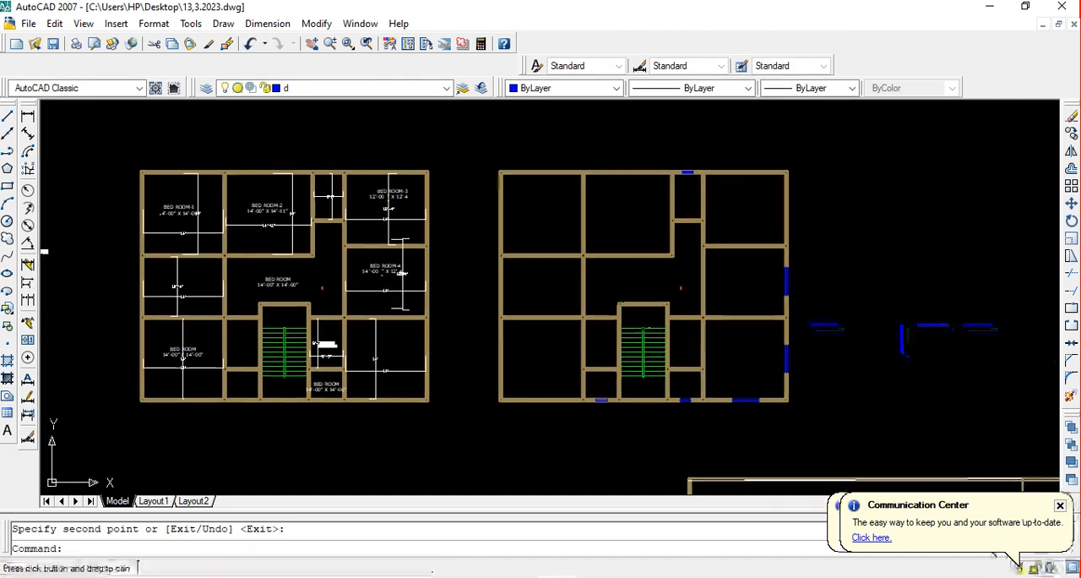
pyautogui.scroll(6, 590, 398)
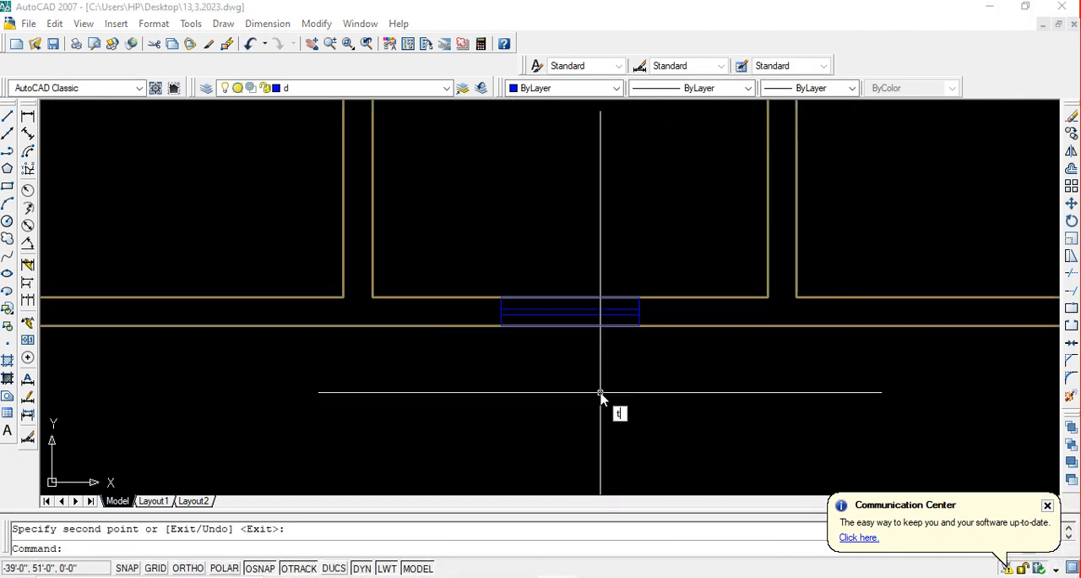
pyautogui.write('tr')
pyautogui.press('Return')
pyautogui.press('Return')
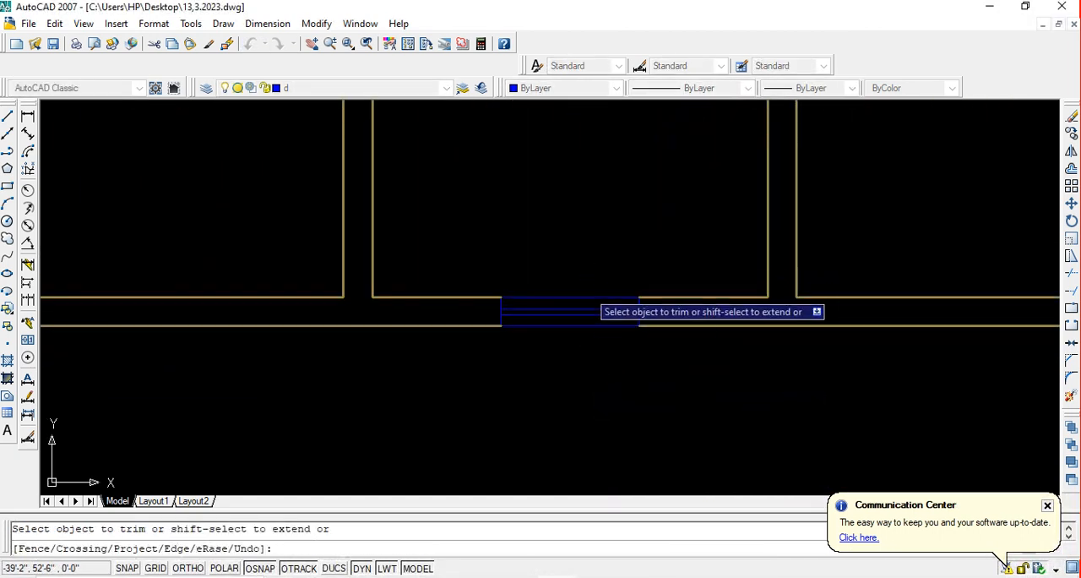
pyautogui.press('Escape')
pyautogui.hotkey('ctrl', 's')
# Draw a vertical line about 4.5' long, with Ortho on, downward from the midpoint of the lower-left room's bottom inner wall line
pyautogui.scroll(-6, 586, 308)
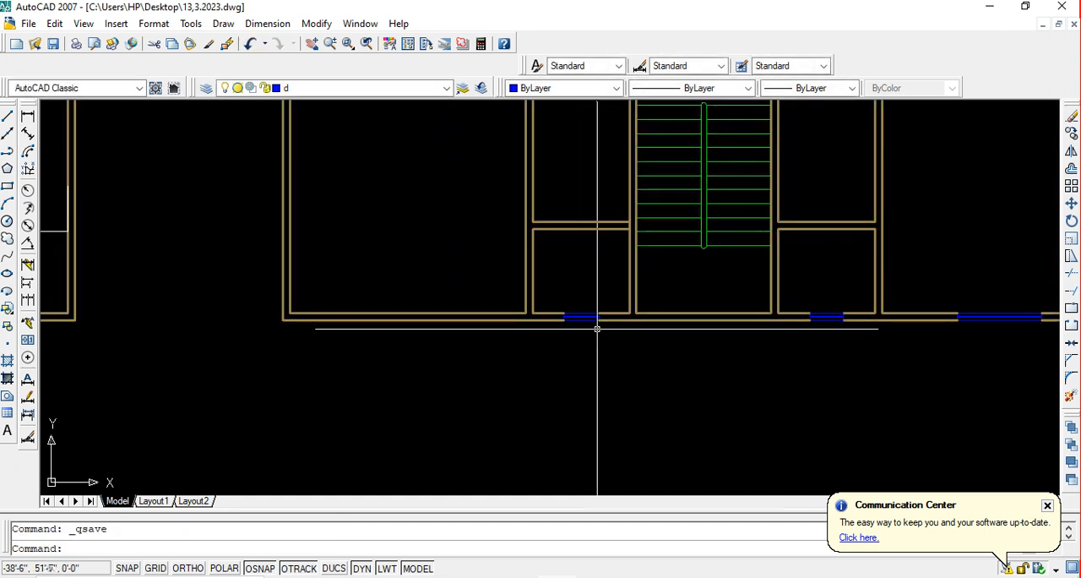
pyautogui.moveTo(596, 320); pyautogui.dragTo(601, 362, button='middle')
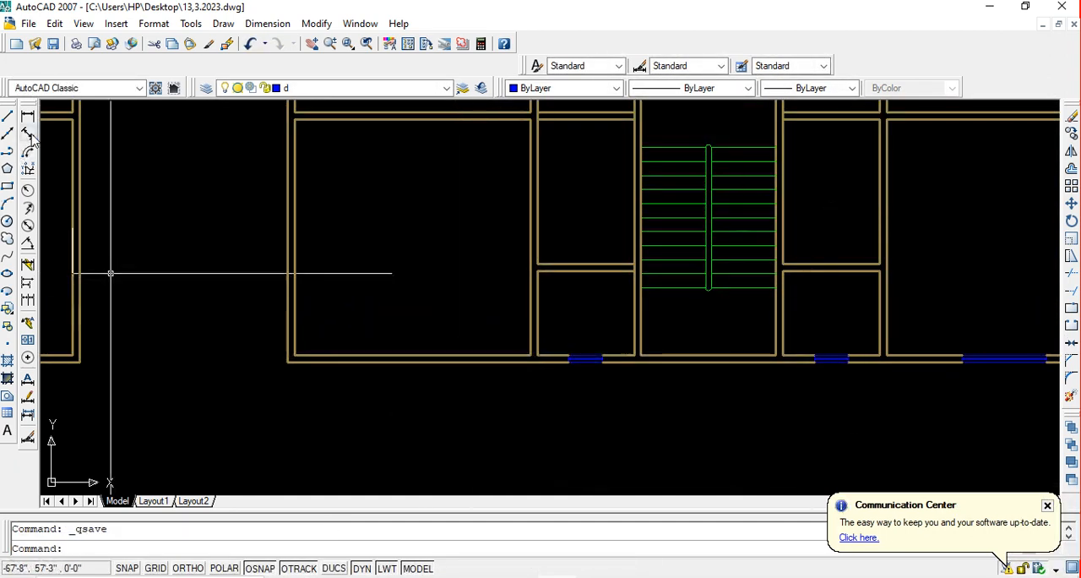
pyautogui.click(7, 118)
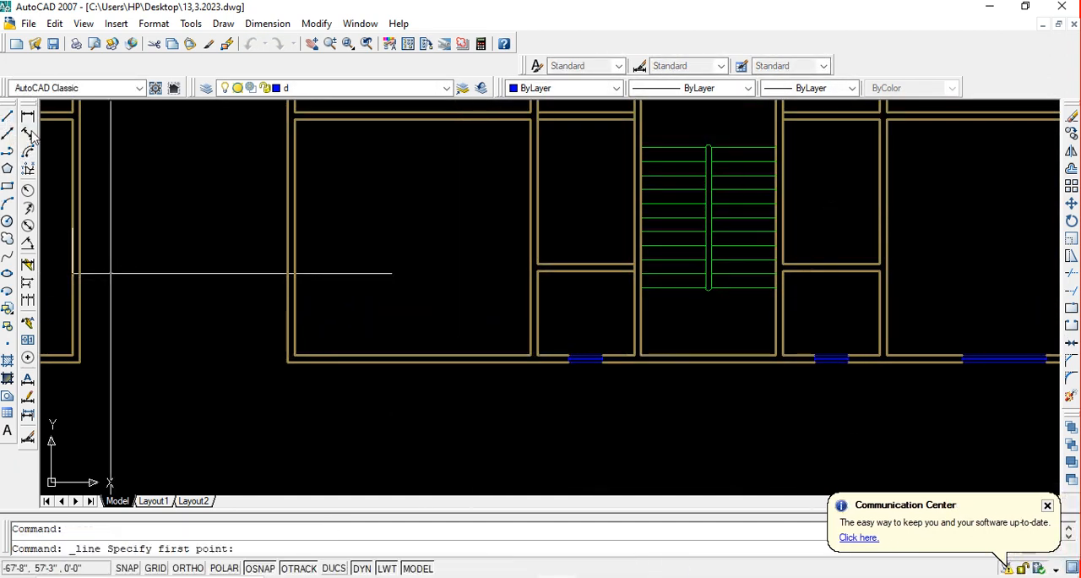
pyautogui.click(411, 358)
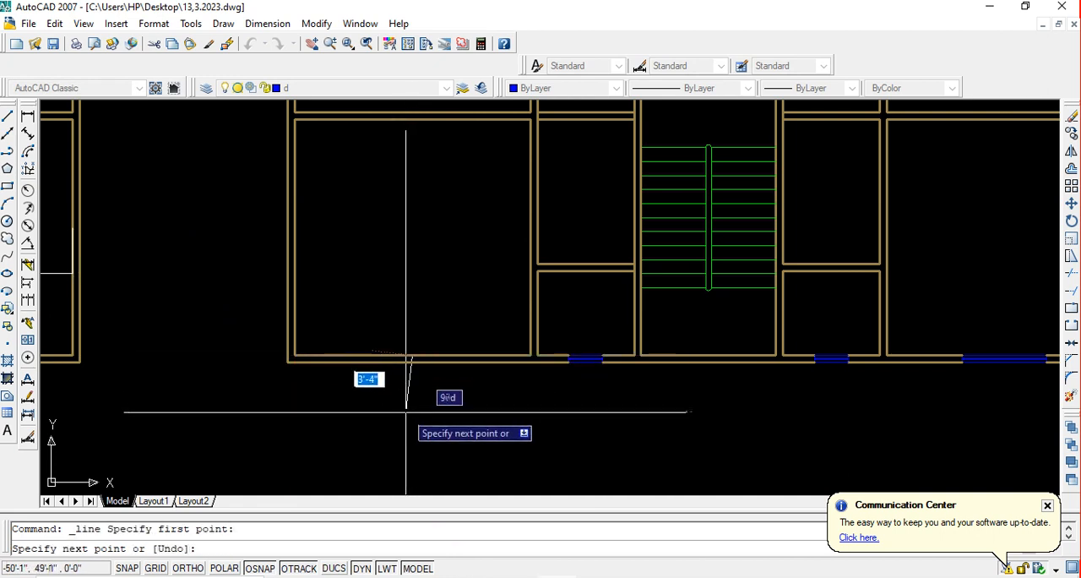
pyautogui.press('F8')
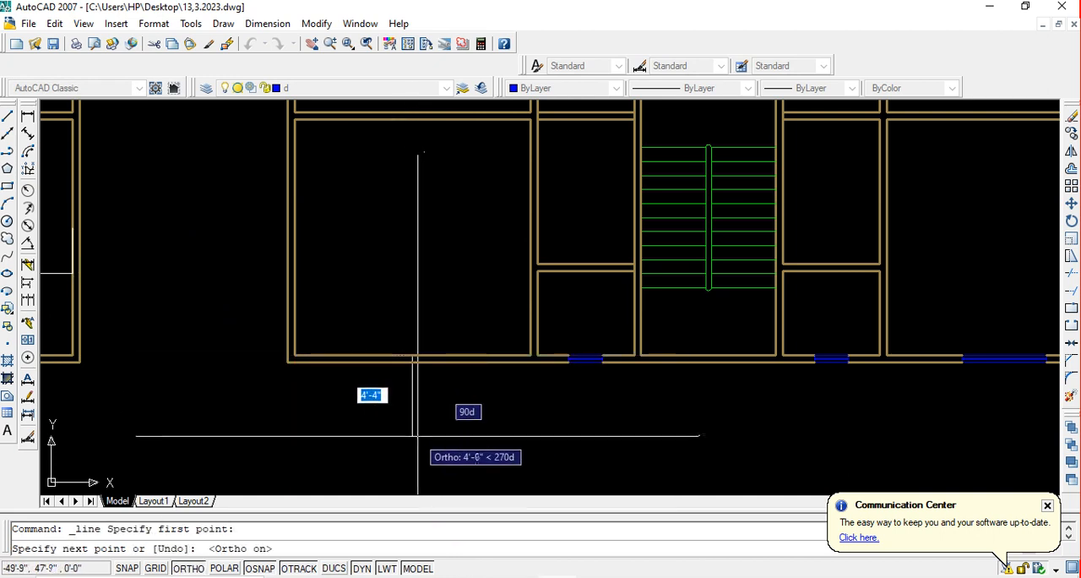
pyautogui.click(413, 434)
pyautogui.press('Escape')
# Offset the lower-left room's vertical centre line 2.5' to both sides
pyautogui.write('o')
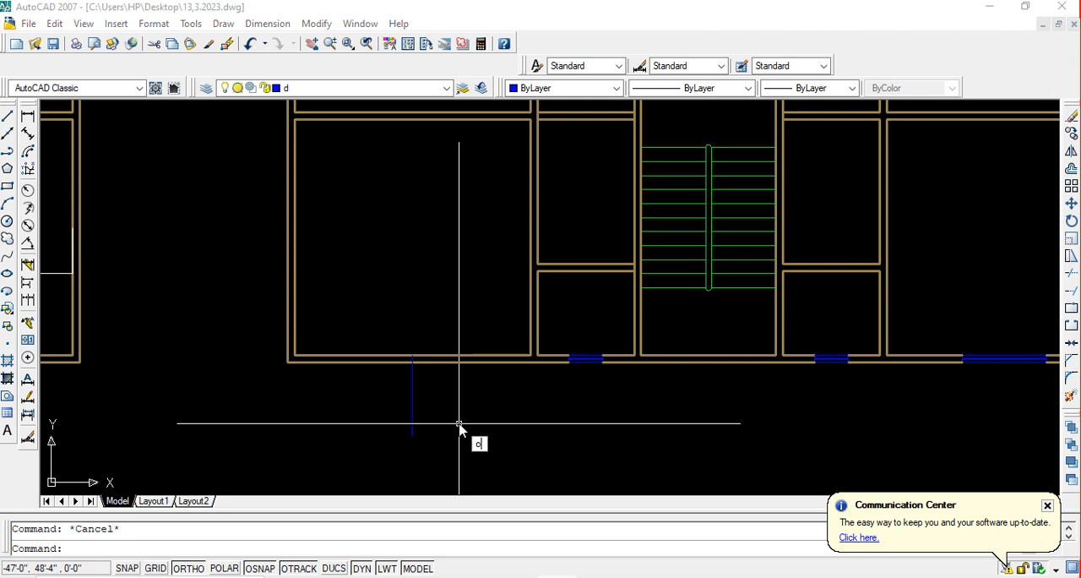
pyautogui.press('Return')
pyautogui.write('2.5')
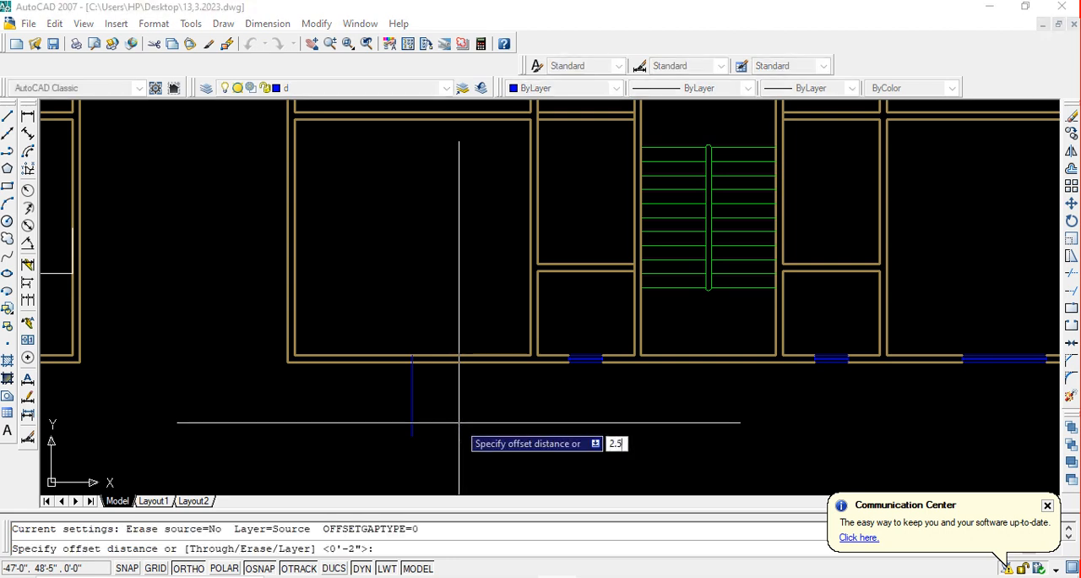
pyautogui.write("'")
pyautogui.press('Return')
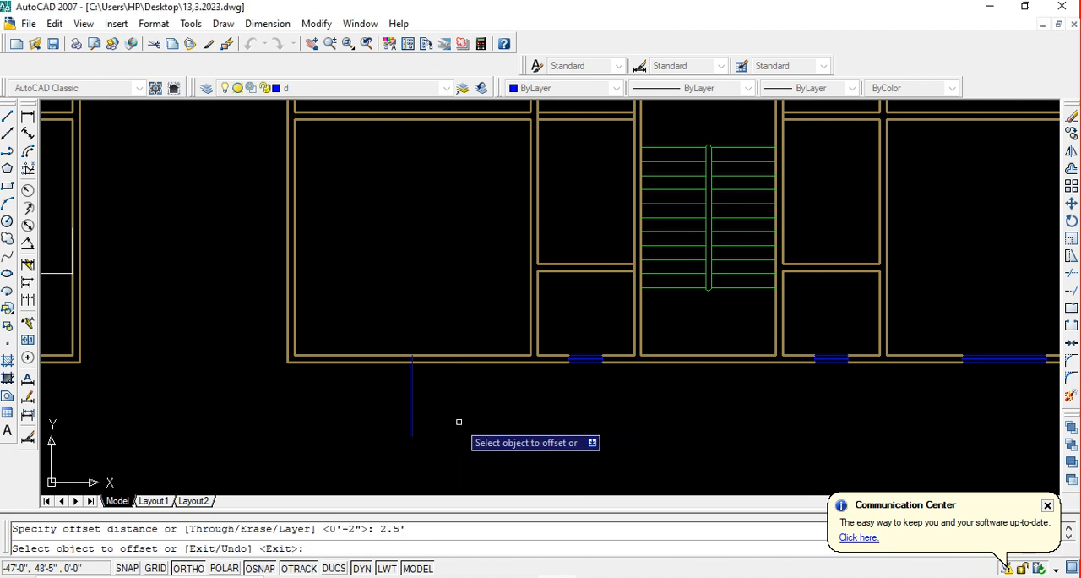
pyautogui.click(413, 398)
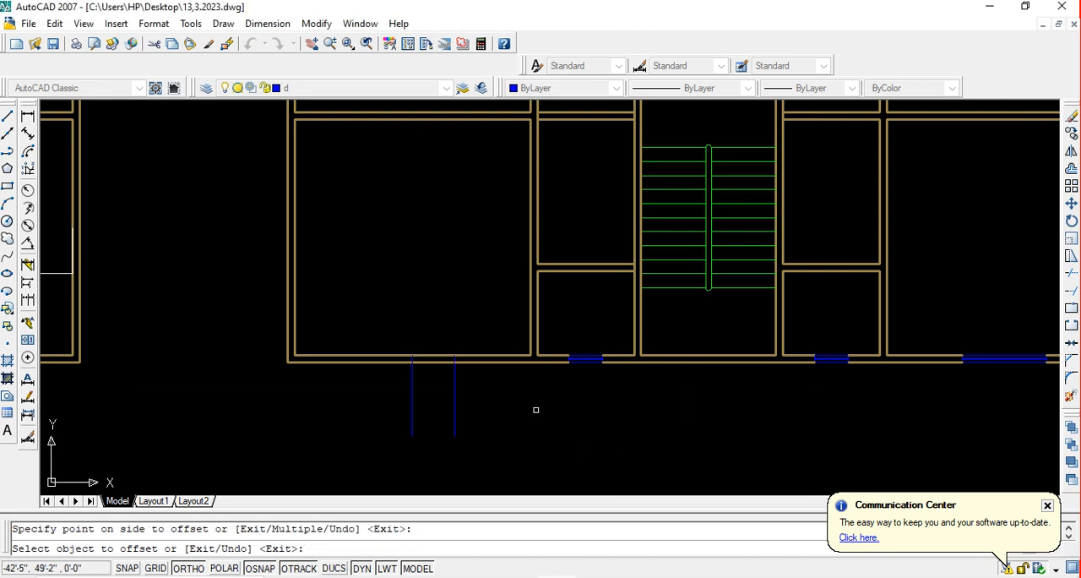
pyautogui.click(412, 394)
pyautogui.click(278, 384)
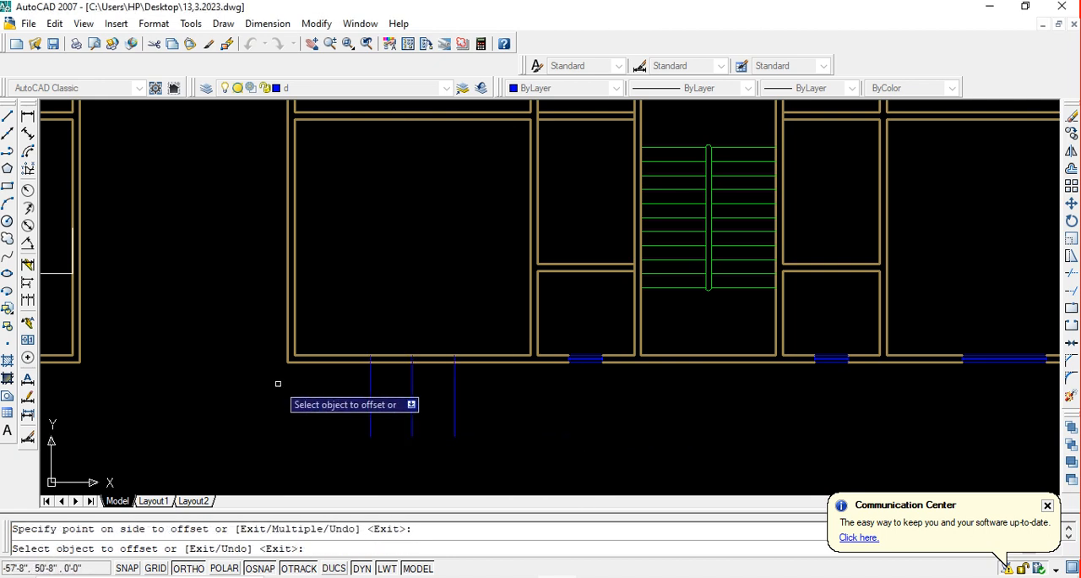
pyautogui.press('Escape')
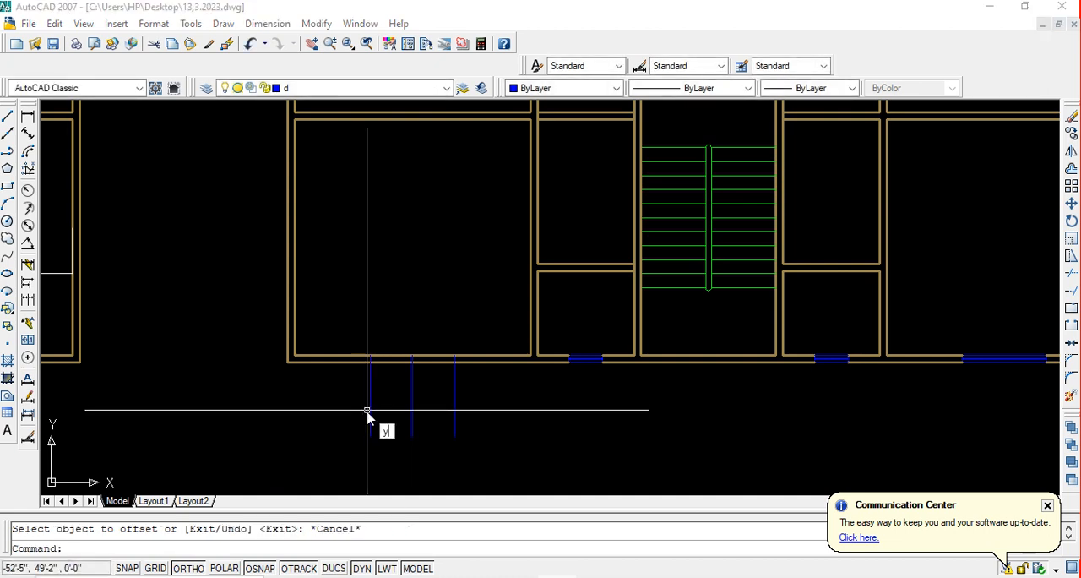
# Trim the parts of the three vertical lines that extend below the outer wall
pyautogui.press('Escape')
pyautogui.write('tr')
pyautogui.press('Return')
pyautogui.press('Return')
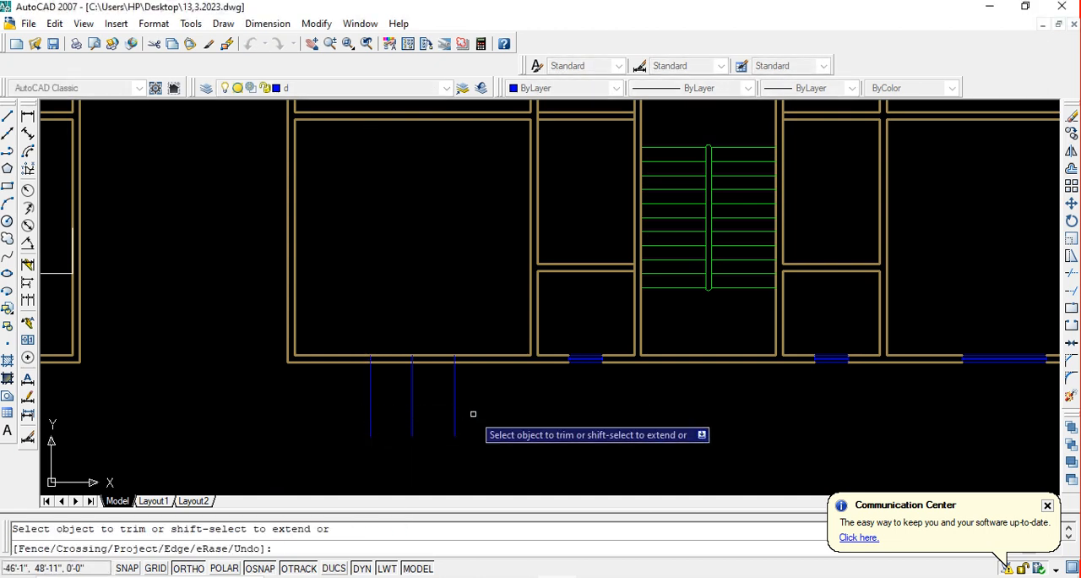
pyautogui.click(478, 413)
pyautogui.press('Escape')
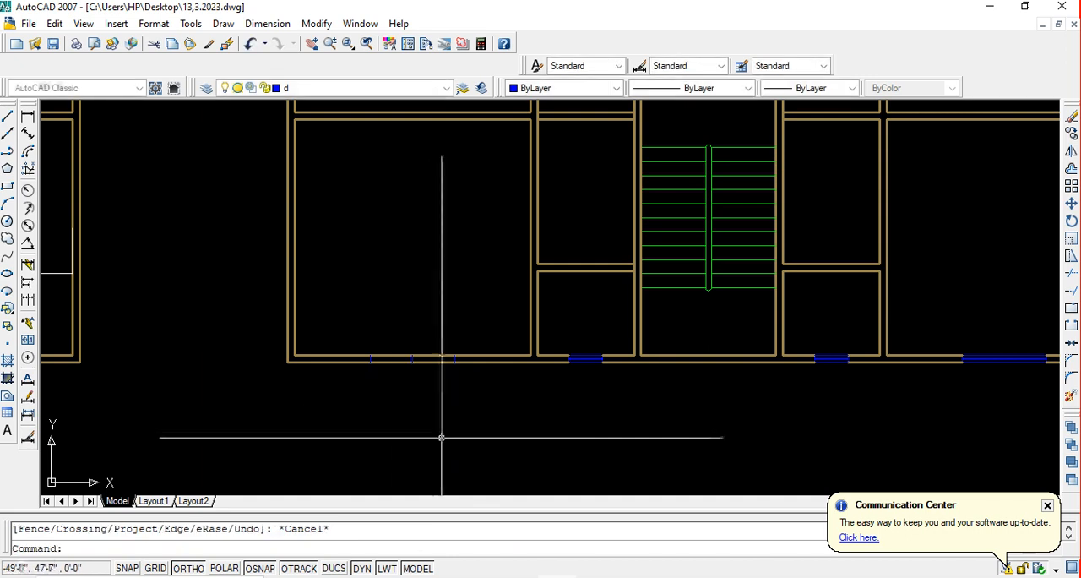
# Trim both outer wall lines between the two side lines of the lower-left room's window opening
pyautogui.write('tr')
pyautogui.press('Return')
pyautogui.press('Return')
pyautogui.scroll(3, 431, 400)
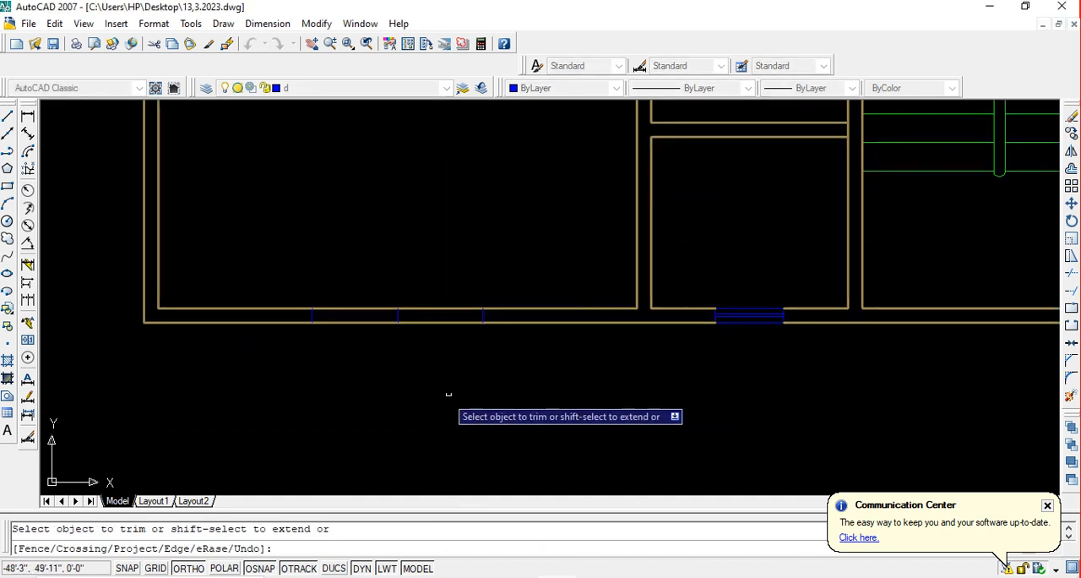
pyautogui.click(456, 390)
pyautogui.click(433, 218)
pyautogui.click(357, 331)
pyautogui.click(361, 223)
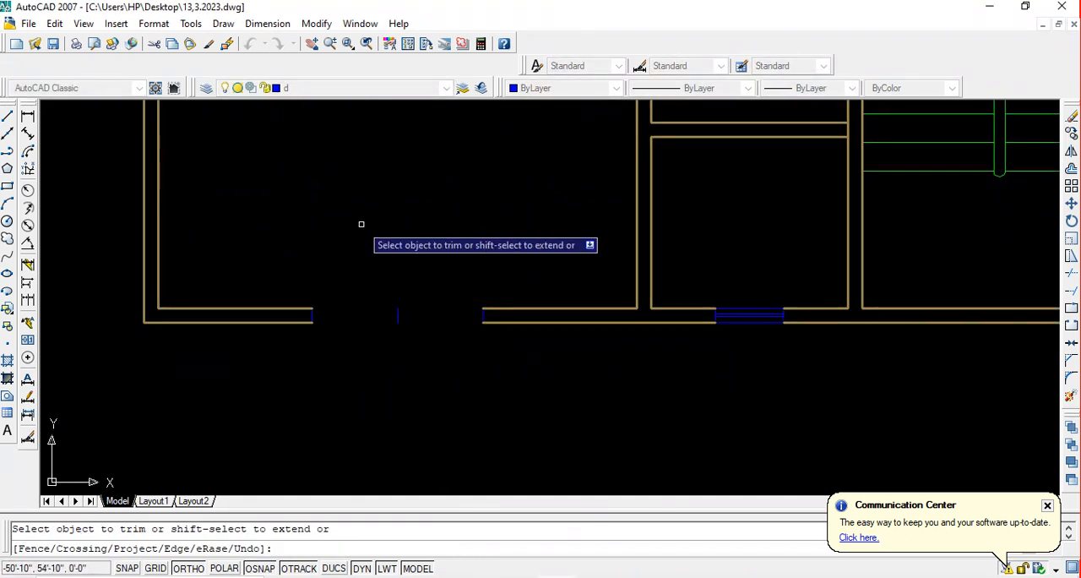
# Delete the short vertical centre line inside the lower-left room's window opening
pyautogui.press('Escape')
pyautogui.click(437, 375)
pyautogui.click(332, 226)
pyautogui.press('Delete')
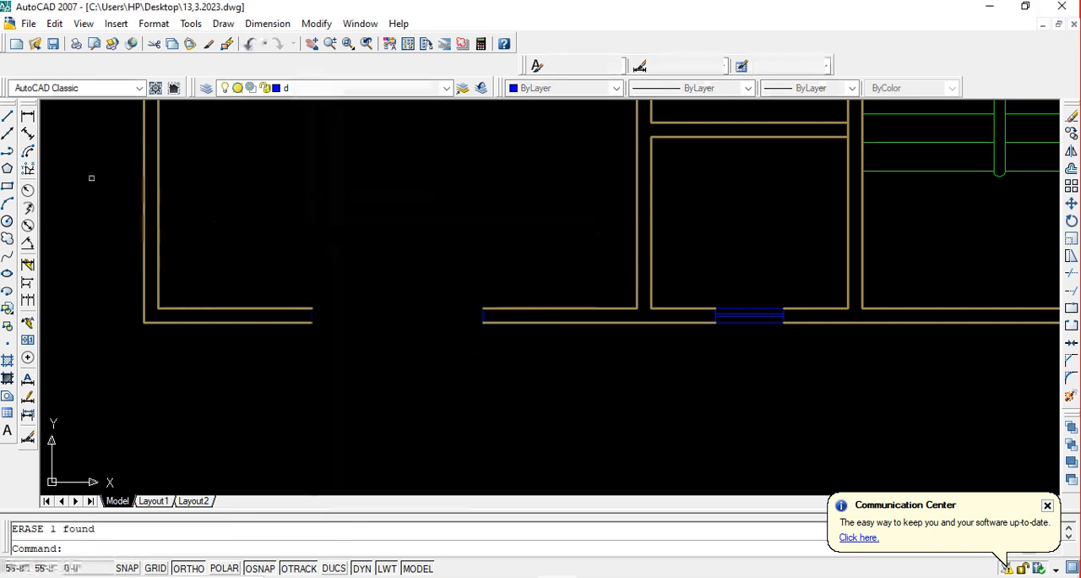
# Draw horizontal lines across the lower-left room's window opening along the inner and outer wall faces
pyautogui.click(6, 116)
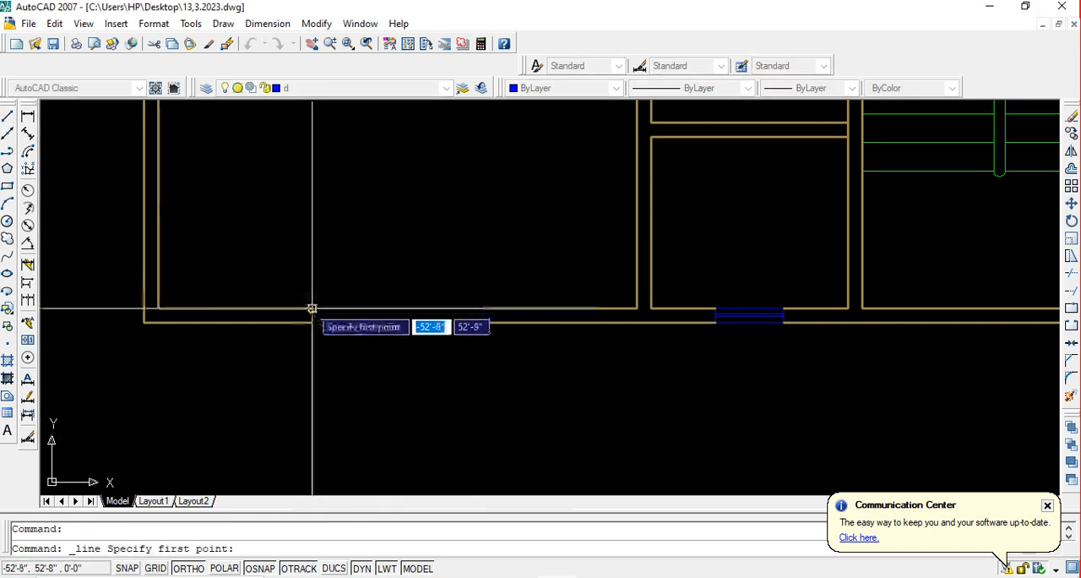
pyautogui.click(313, 317)
pyautogui.click(482, 309)
pyautogui.press('F3')
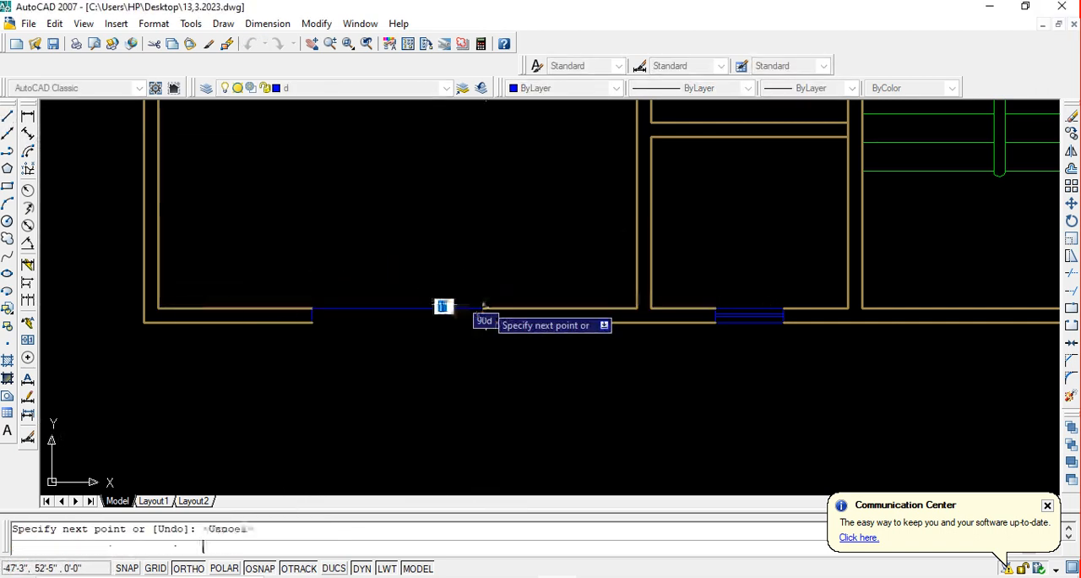
pyautogui.press('Escape')
pyautogui.press('Return')
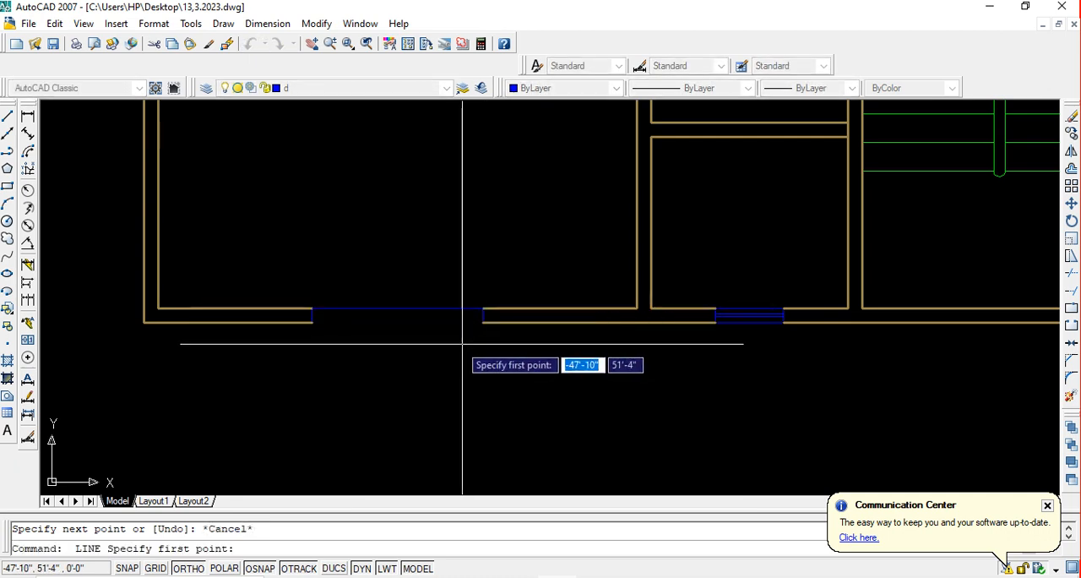
pyautogui.click(313, 321)
pyautogui.press('Return')
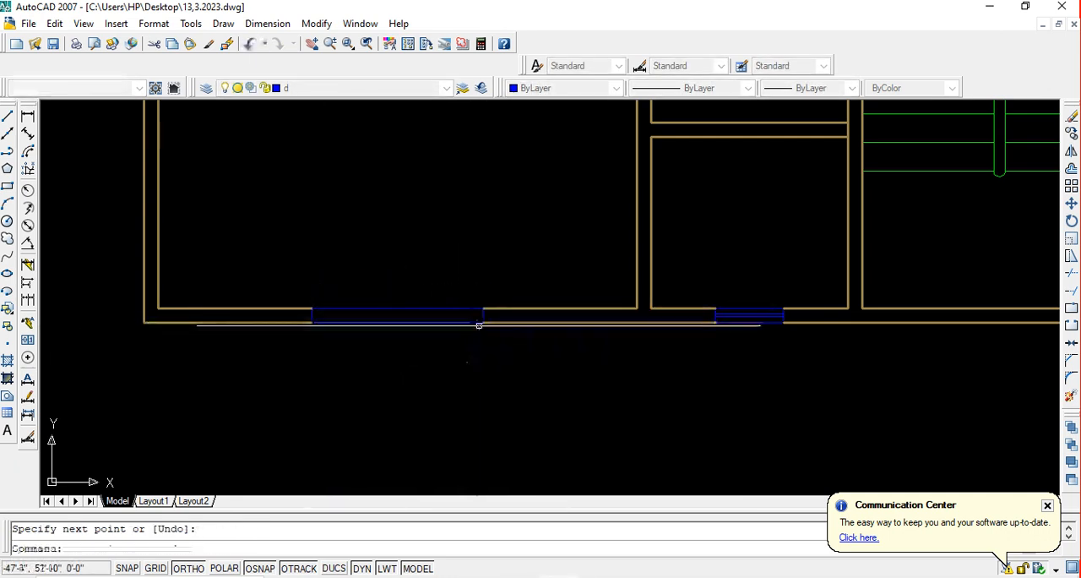
# Offset the window's two horizontal lines 2 inches towards the inside of the wall and save the drawing
pyautogui.write('o')
pyautogui.press('Return')
pyautogui.write('2')
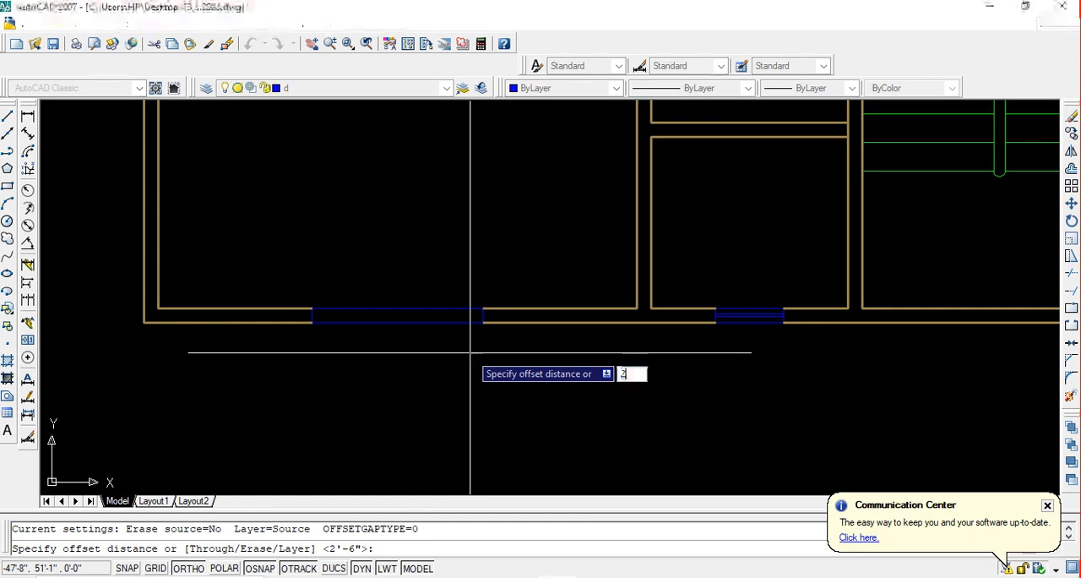
pyautogui.press('Return')
pyautogui.click(450, 323)
pyautogui.click(448, 200)
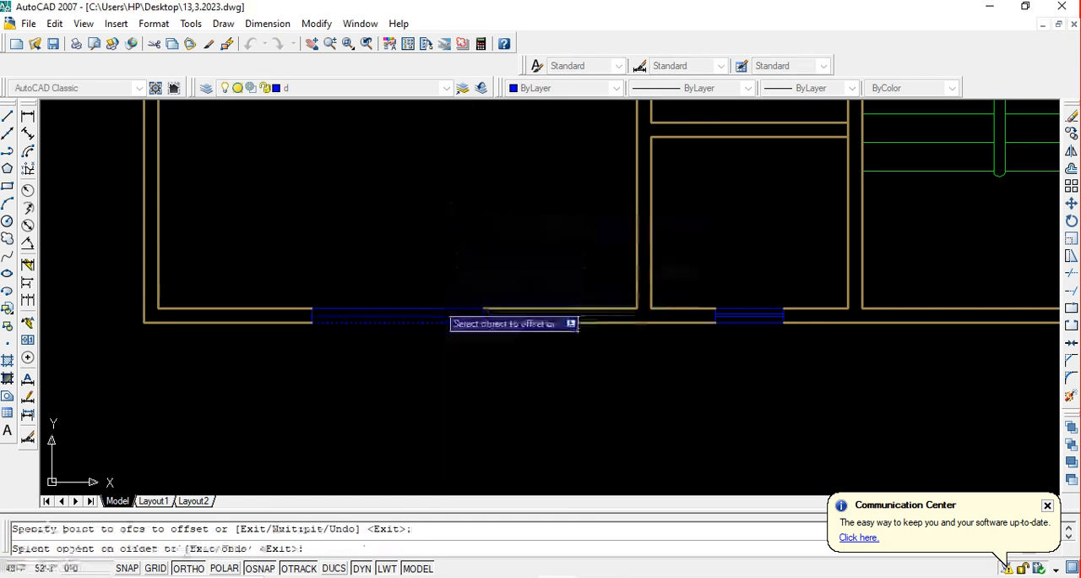
pyautogui.click(441, 308)
pyautogui.click(447, 360)
pyautogui.hotkey('ctrl', 's')
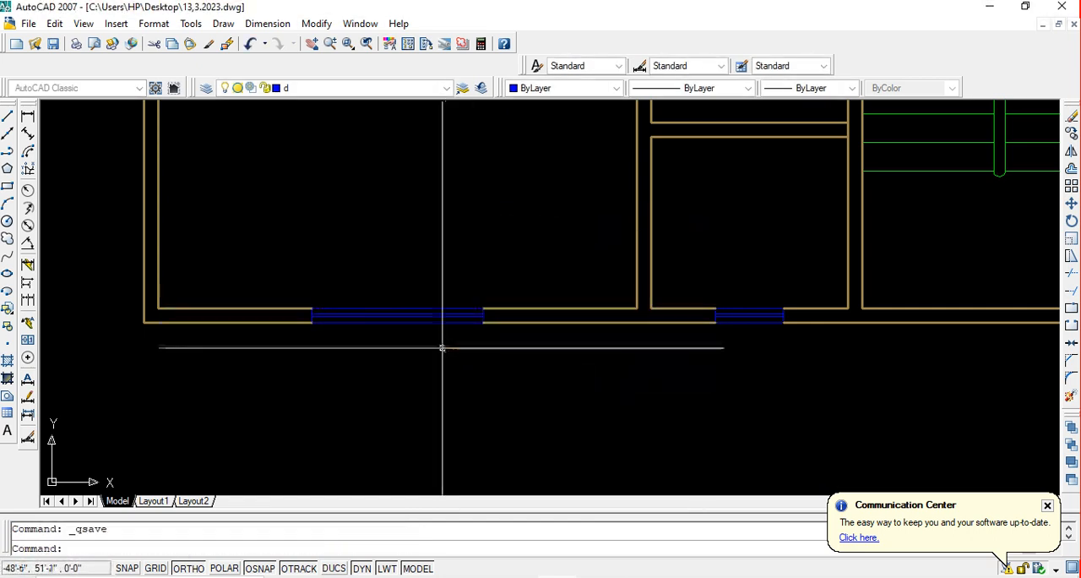
# Examine the windows in the plan's outer walls and the rooms around the staircase
pyautogui.scroll(-6, 442, 346)
pyautogui.moveTo(496, 316); pyautogui.dragTo(445, 342, button='middle')
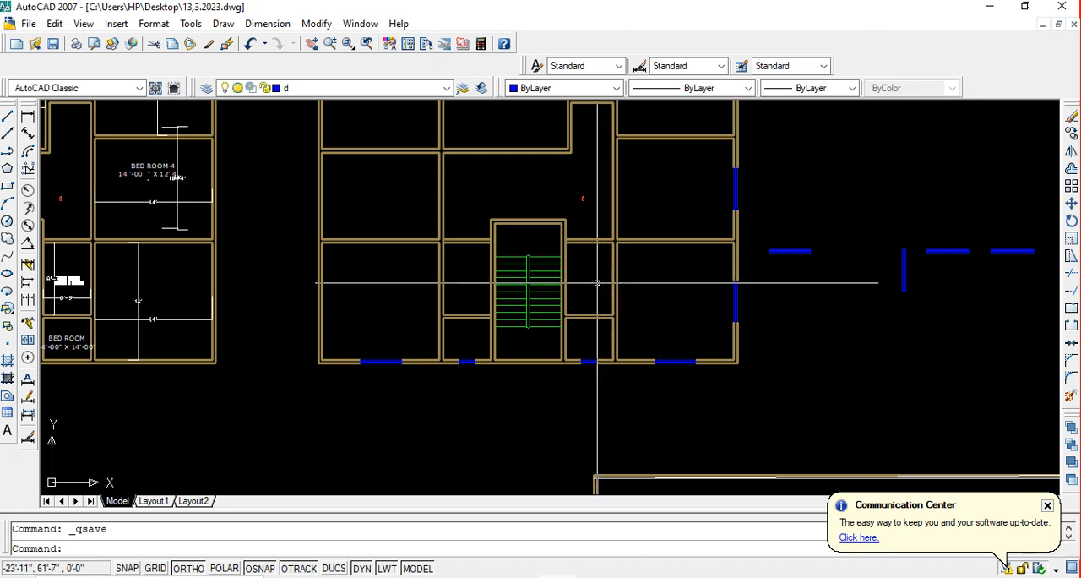
pyautogui.moveTo(474, 295); pyautogui.dragTo(528, 304, button='middle')
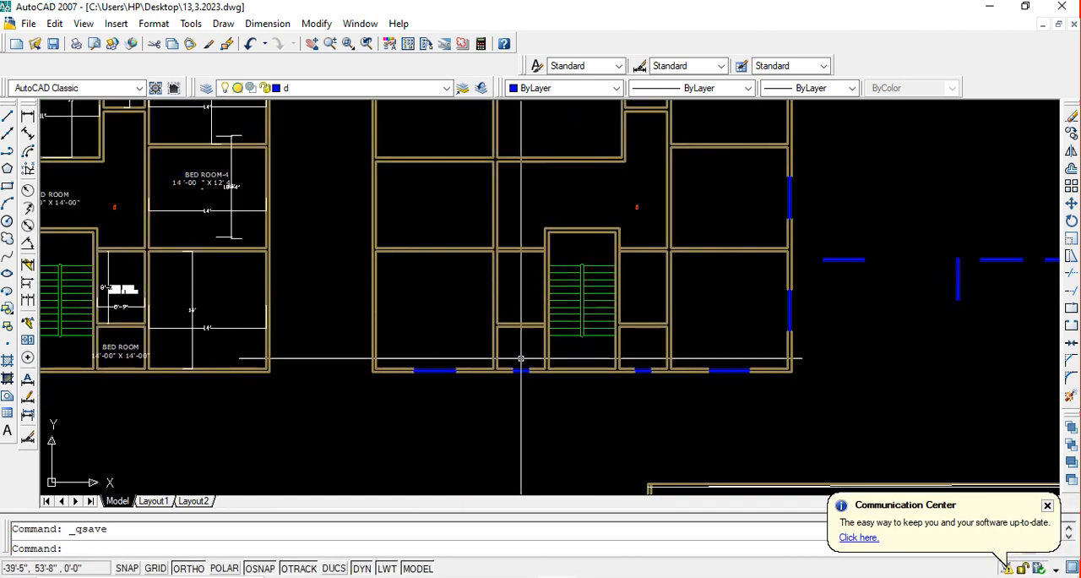
pyautogui.moveTo(488, 349); pyautogui.dragTo(472, 350, button='middle')
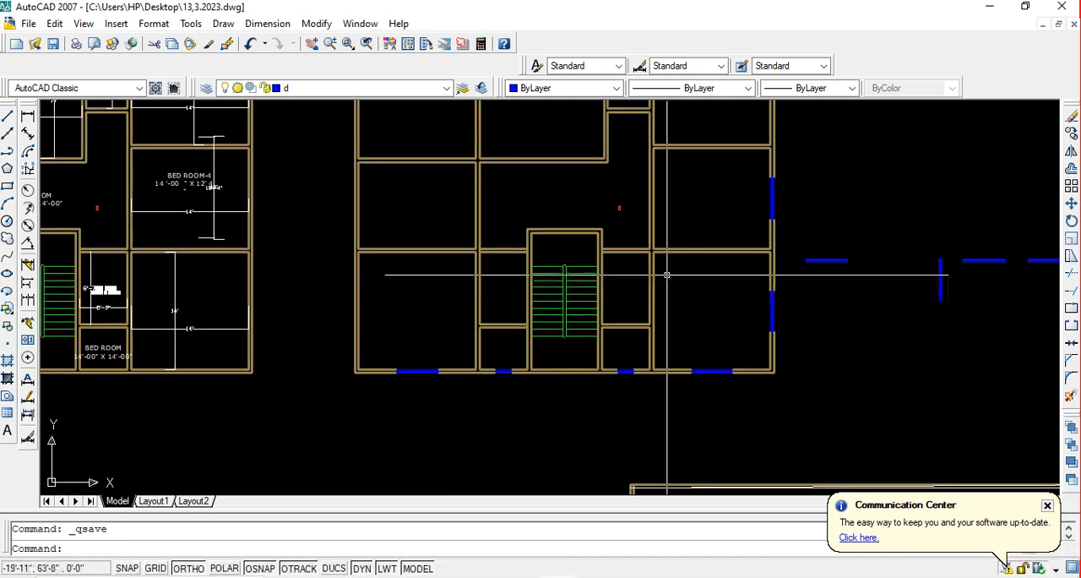
pyautogui.scroll(3, 625, 207)
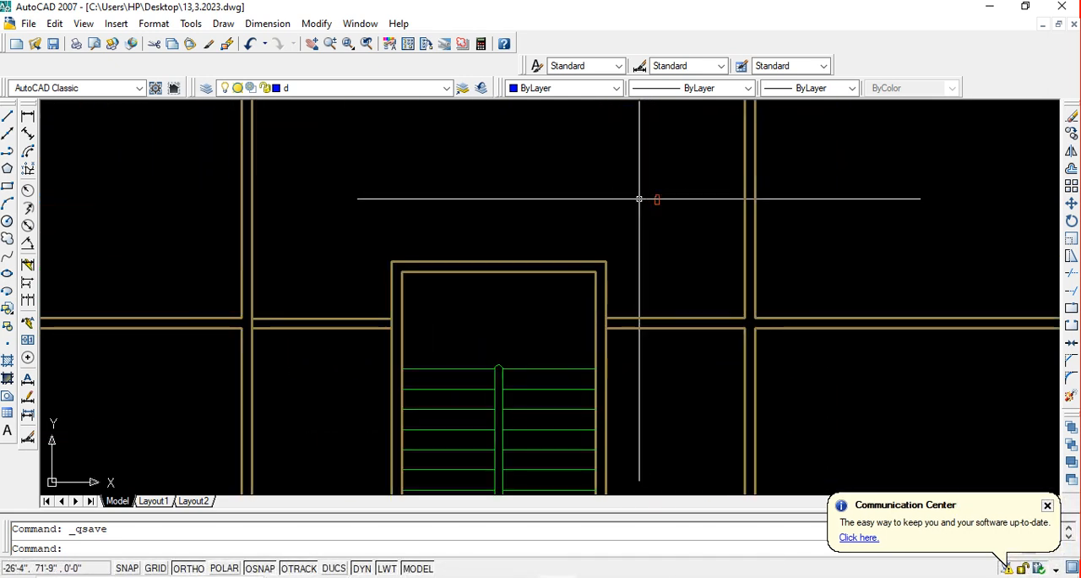
pyautogui.scroll(2, 656, 200)
pyautogui.scroll(-2, 633, 207)
pyautogui.scroll(-8, 633, 208)
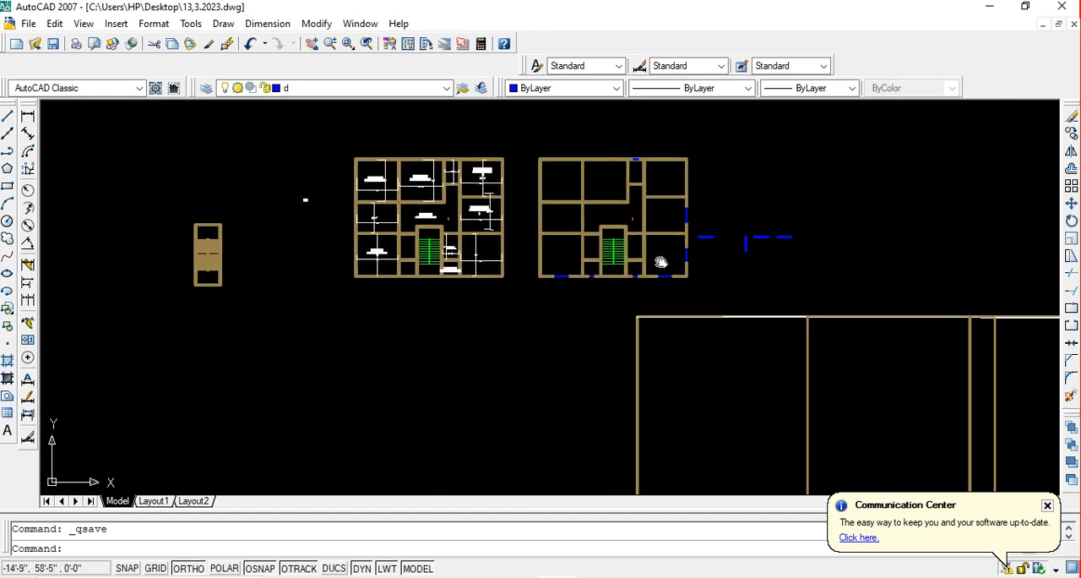
pyautogui.scroll(5, 659, 261)
pyautogui.scroll(3, 633, 269)
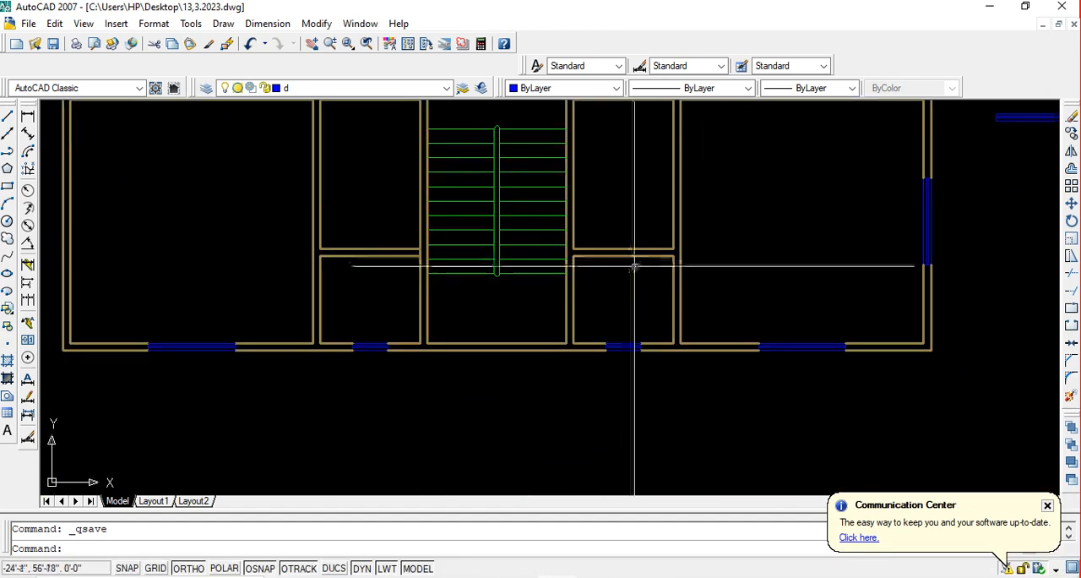
pyautogui.scroll(-4, 636, 265)
pyautogui.moveTo(642, 263)
pyautogui.mouseDown(button='middle')
pyautogui.moveTo(635, 293)
pyautogui.moveTo(629, 263)
pyautogui.mouseUp(button='middle')
pyautogui.scroll(6, 629, 263)
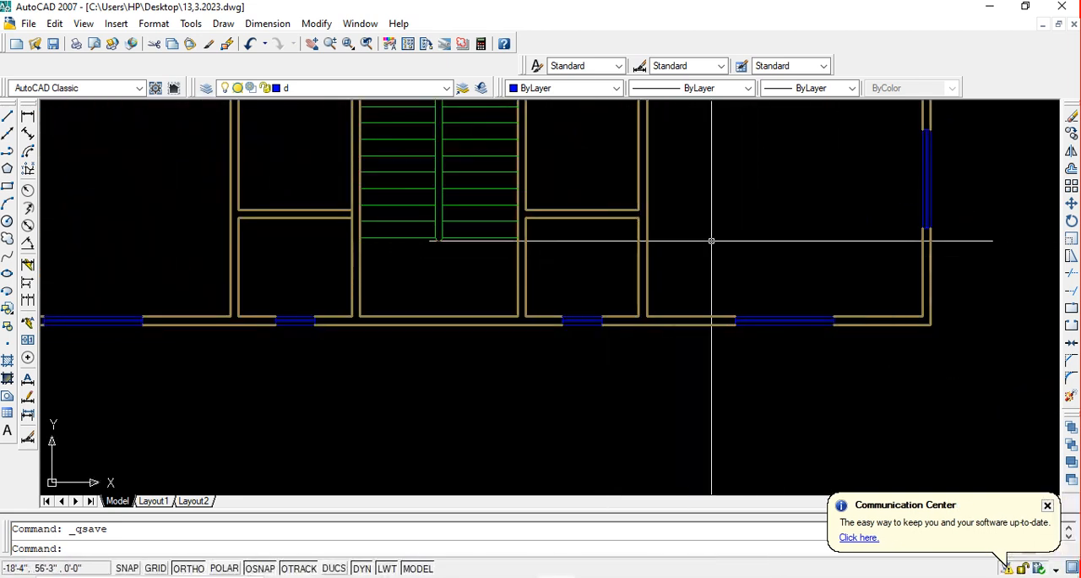
pyautogui.scroll(-2, 711, 240)
pyautogui.moveTo(678, 254); pyautogui.dragTo(625, 314, button='middle')
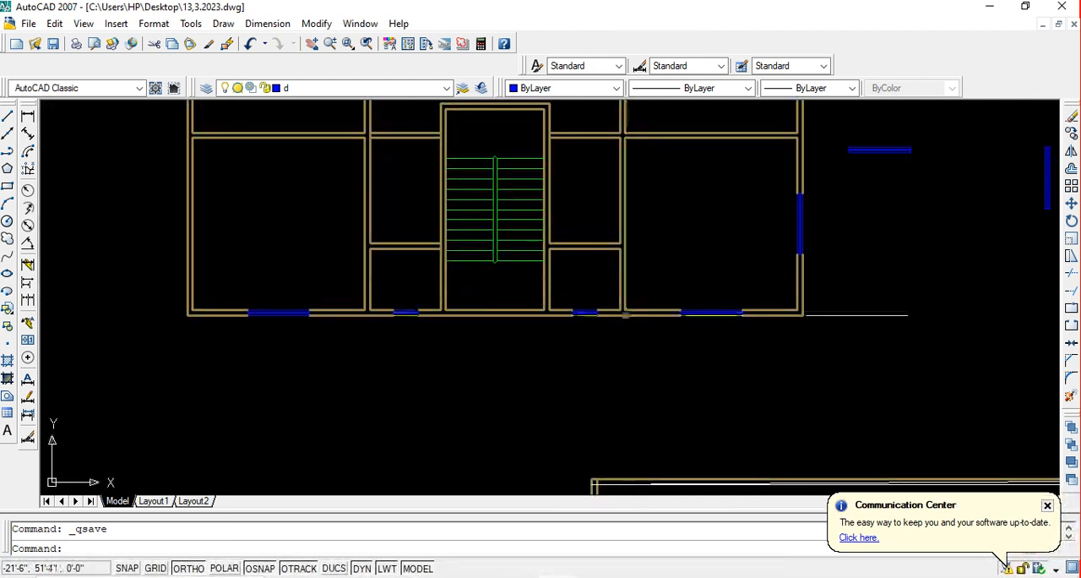
pyautogui.scroll(4, 625, 315)
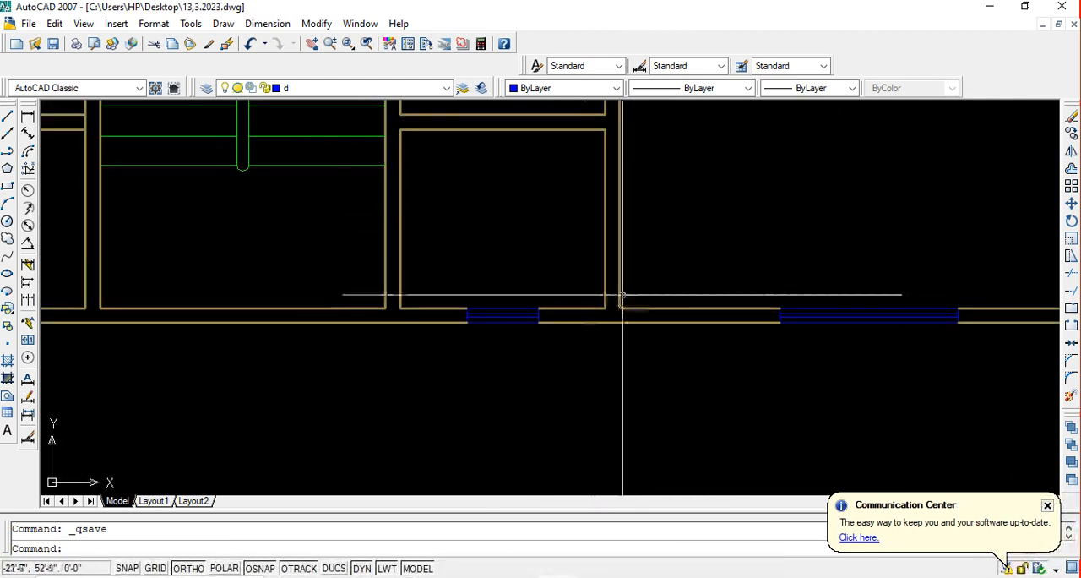
pyautogui.scroll(-2, 622, 295)
pyautogui.scroll(3, 622, 295)
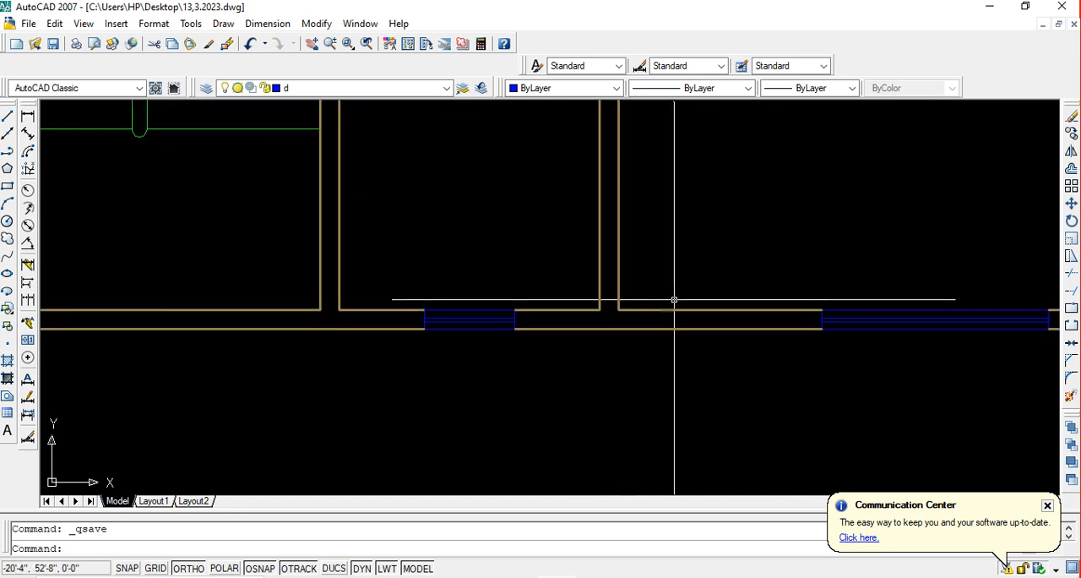
# Offset the lower-right room's bottom inner wall segment beside the window 30 inches up into the room
pyautogui.moveTo(674, 299); pyautogui.dragTo(645, 307, button='middle')
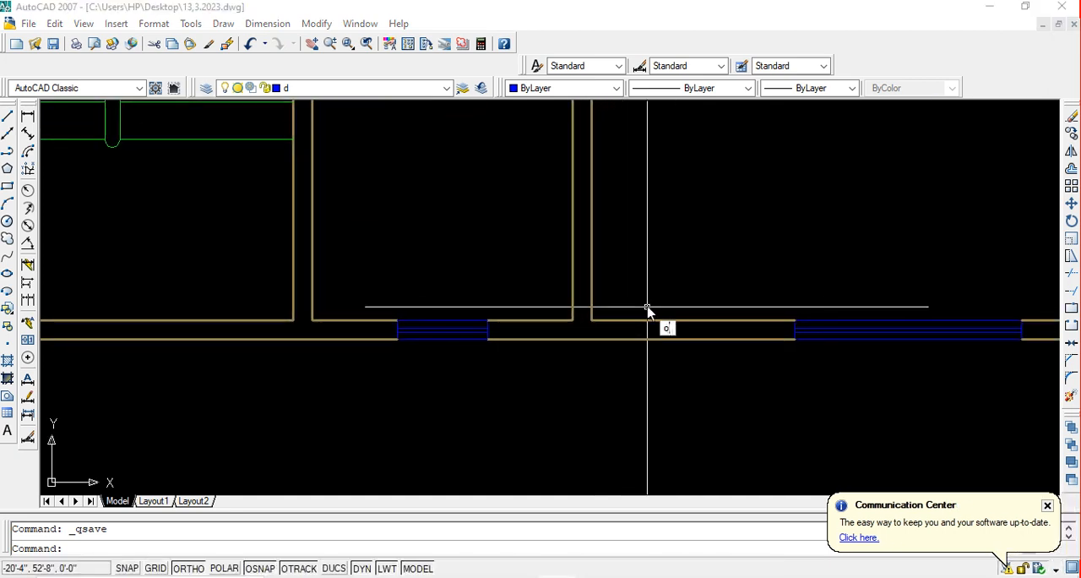
pyautogui.press('Return')
pyautogui.write('30')
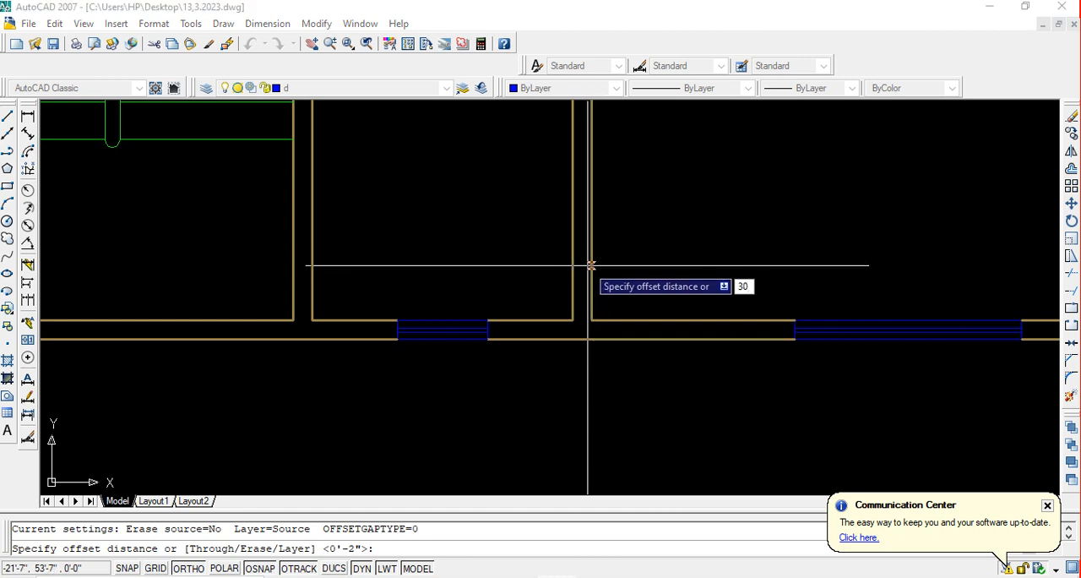
pyautogui.press('Return')
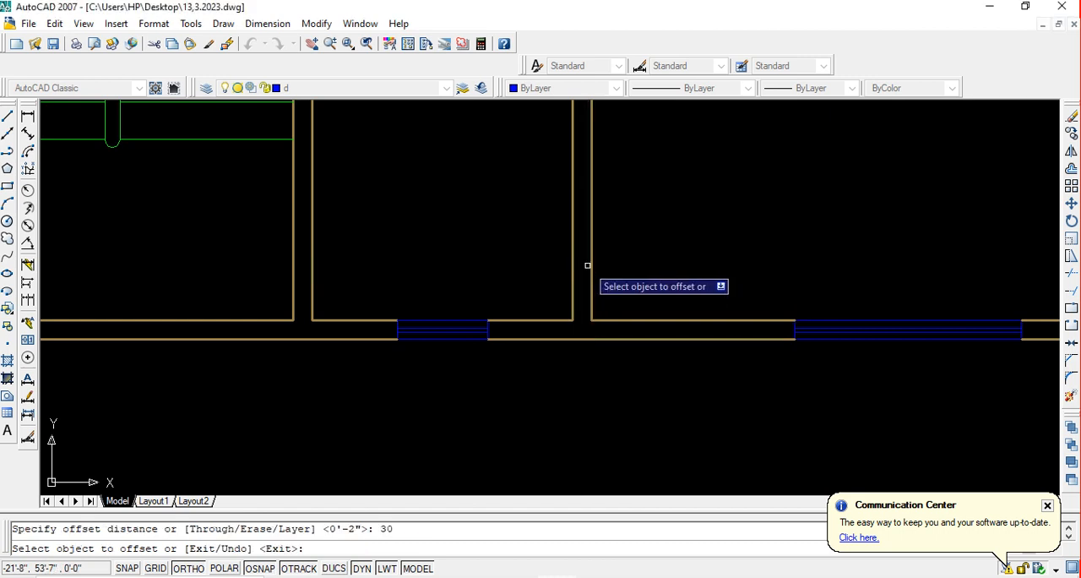
pyautogui.click(673, 321)
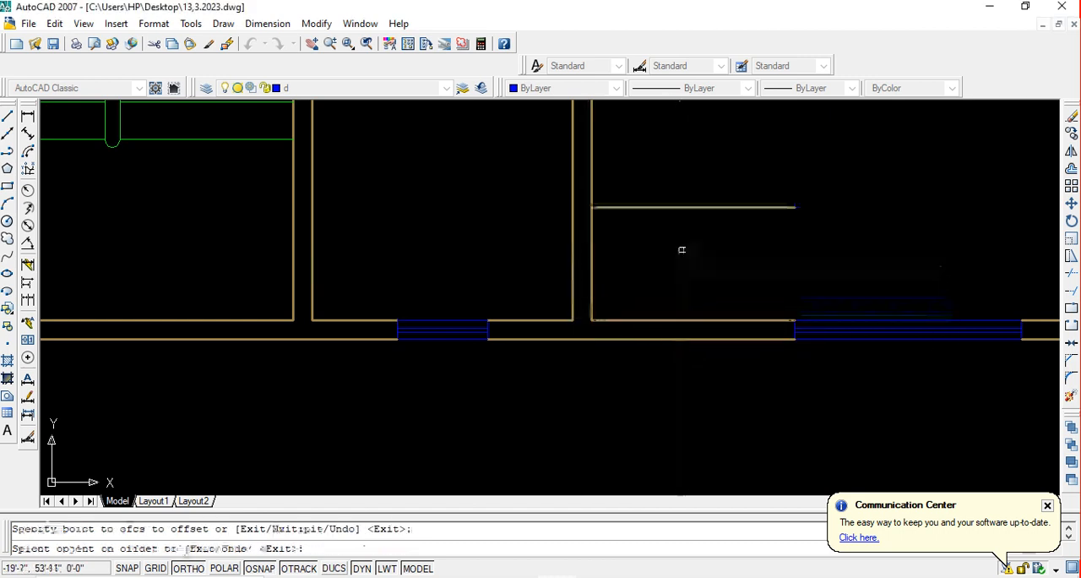
pyautogui.press('Return')
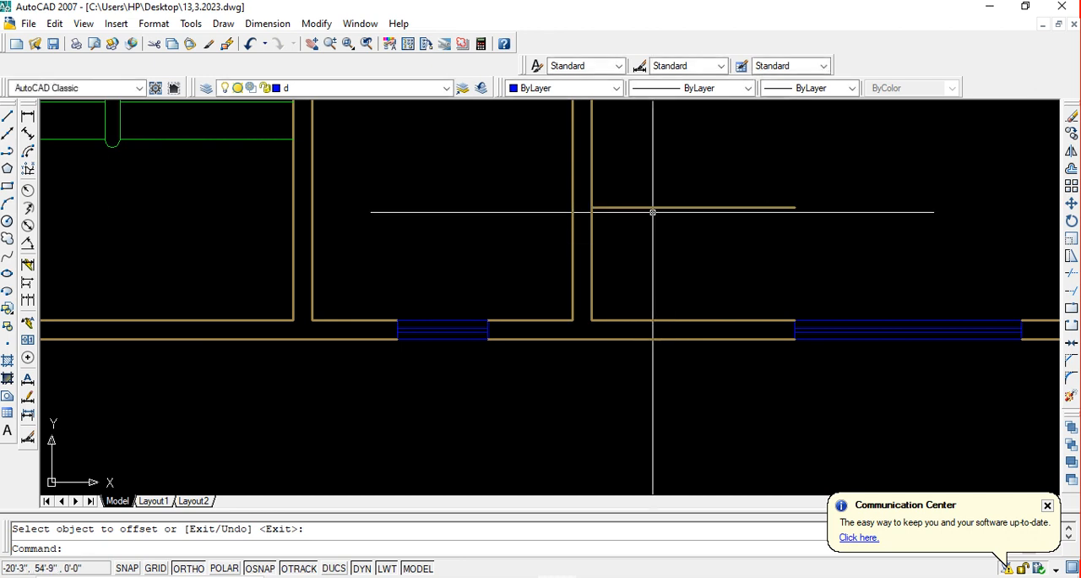
# Try to extend the offset line to the far face of the dividing wall, and undo it
pyautogui.write('ex')
pyautogui.press('Return')
pyautogui.press('Return')
pyautogui.click(644, 207)
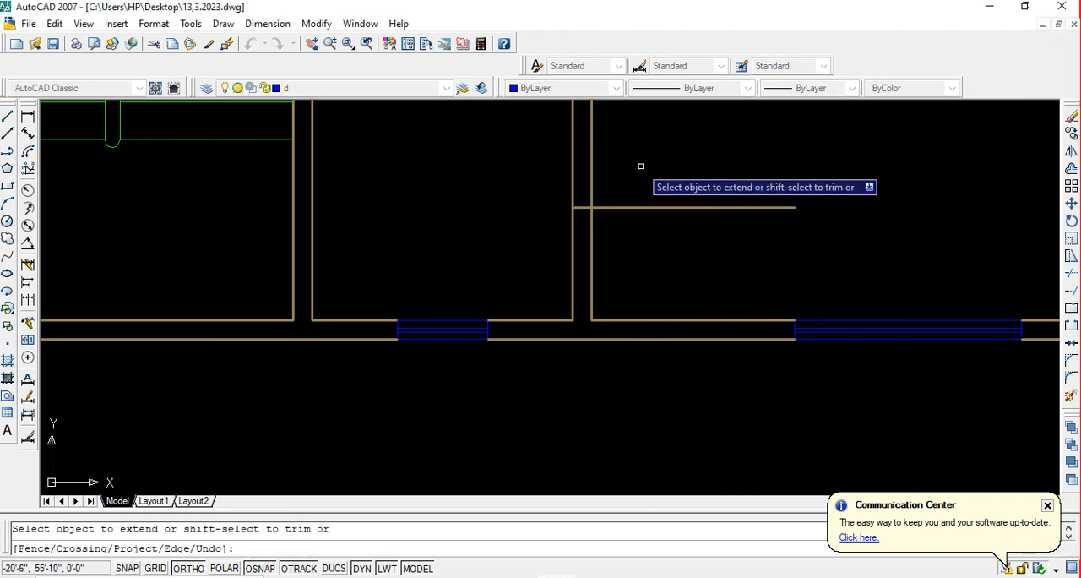
pyautogui.press('Escape')
pyautogui.hotkey('ctrl', 'z')
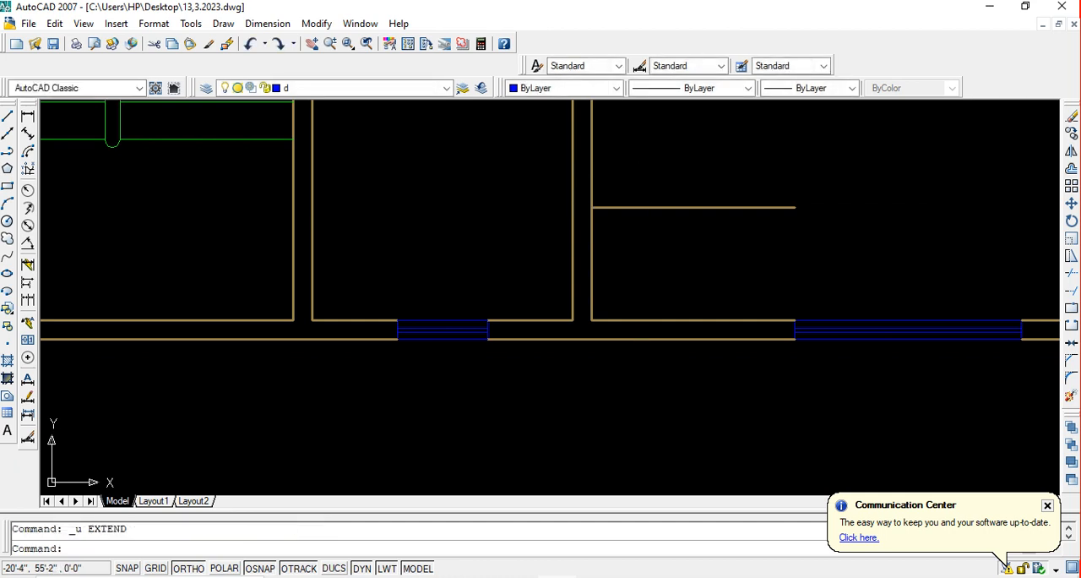
# Try to stretch the offset line's left end to the far face of the dividing wall, and undo it
pyautogui.press('Escape')
pyautogui.click(651, 207)
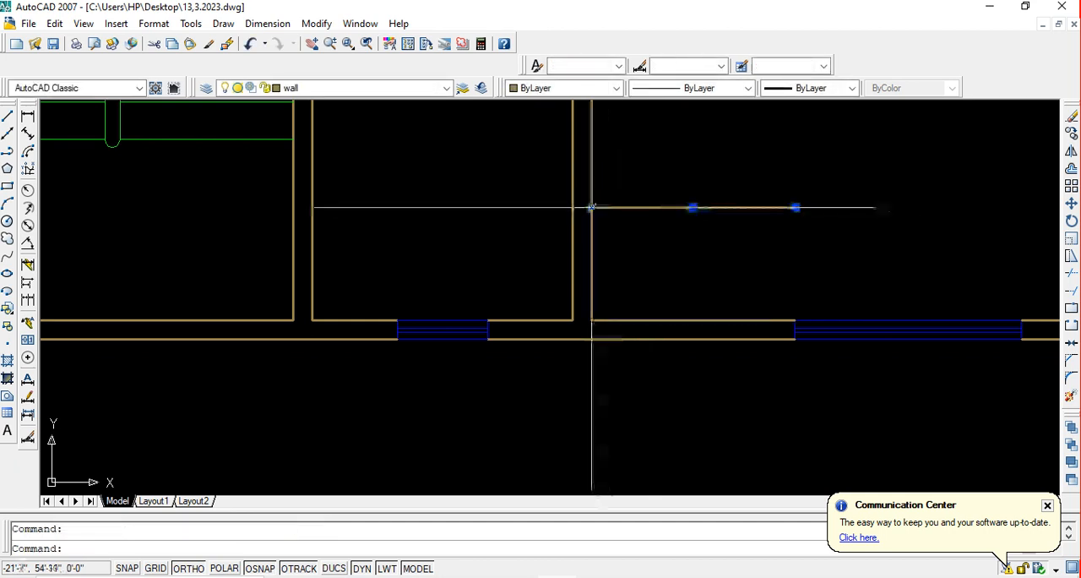
pyautogui.click(592, 207)
pyautogui.click(591, 207)
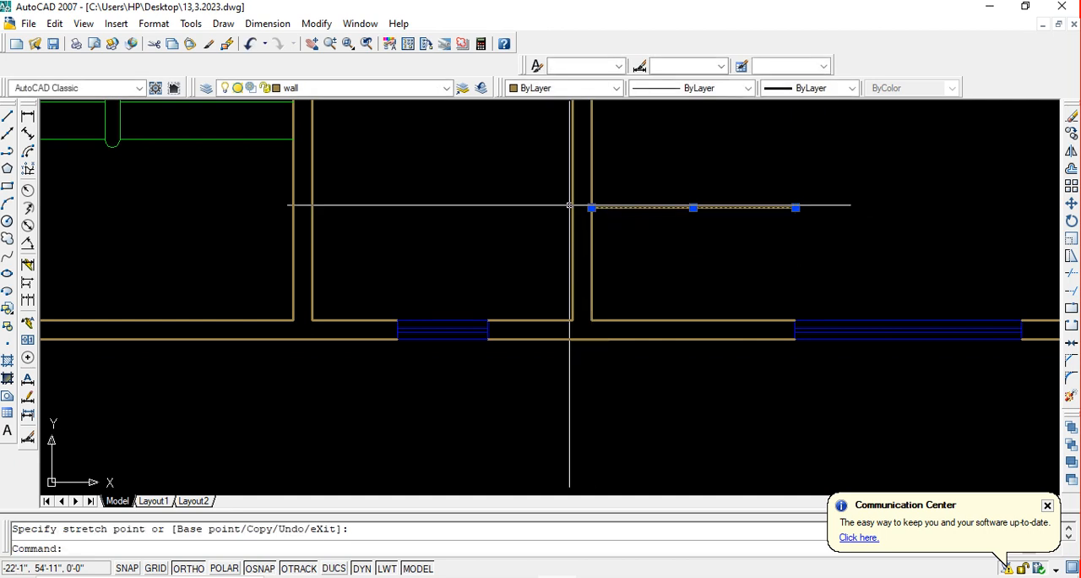
pyautogui.click(591, 207)
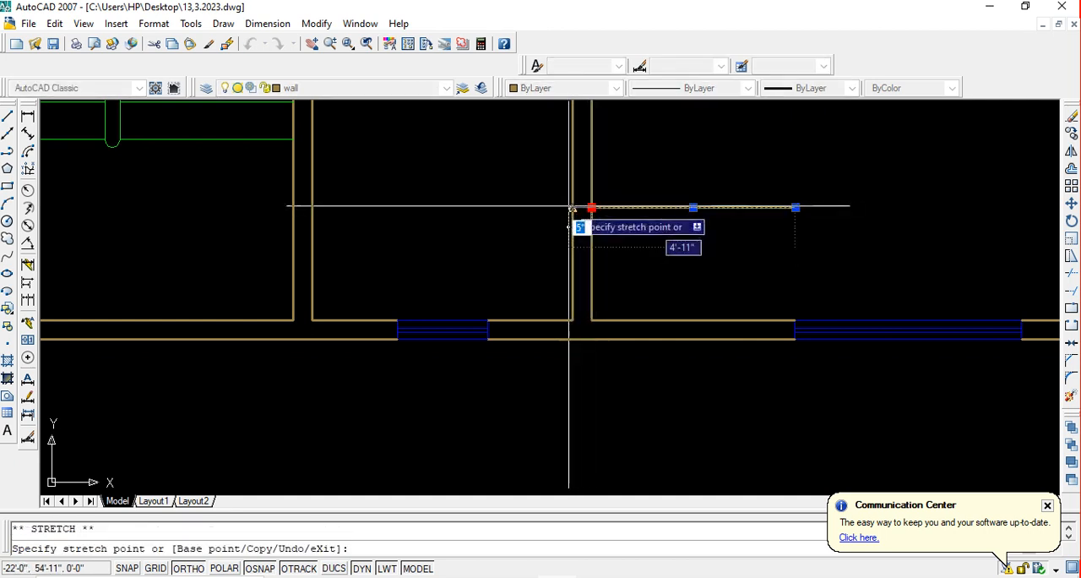
pyautogui.click(572, 209)
pyautogui.hotkey('ctrl', 'z')
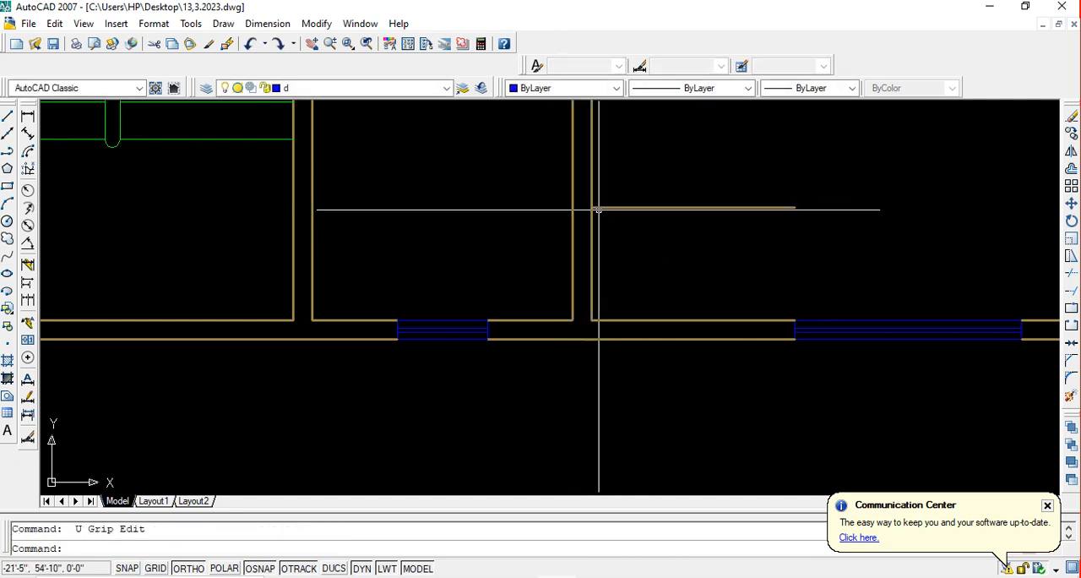
pyautogui.click(591, 207)
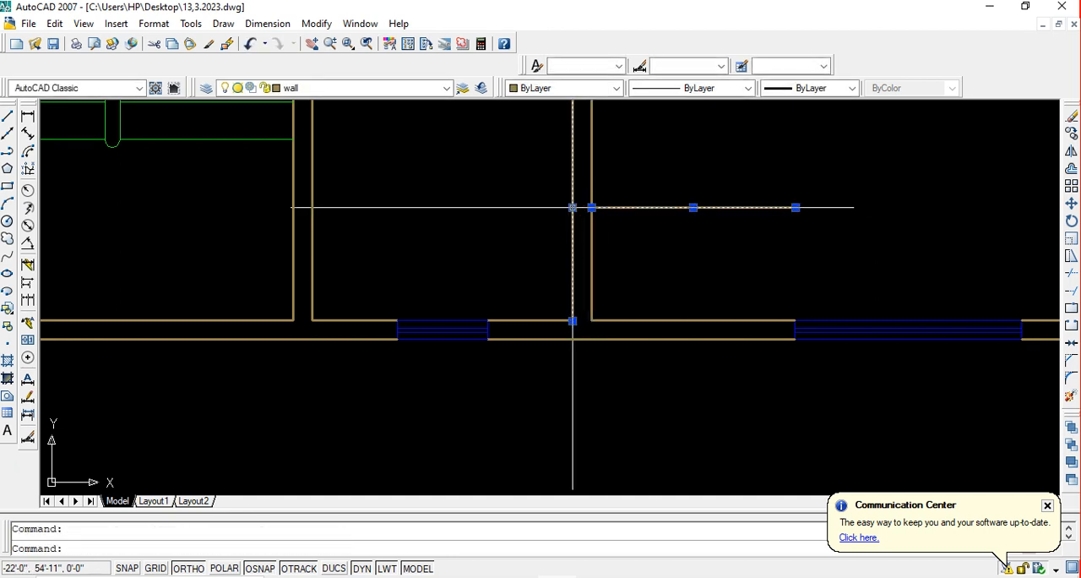
pyautogui.press('Escape')
pyautogui.scroll(3, 597, 227)
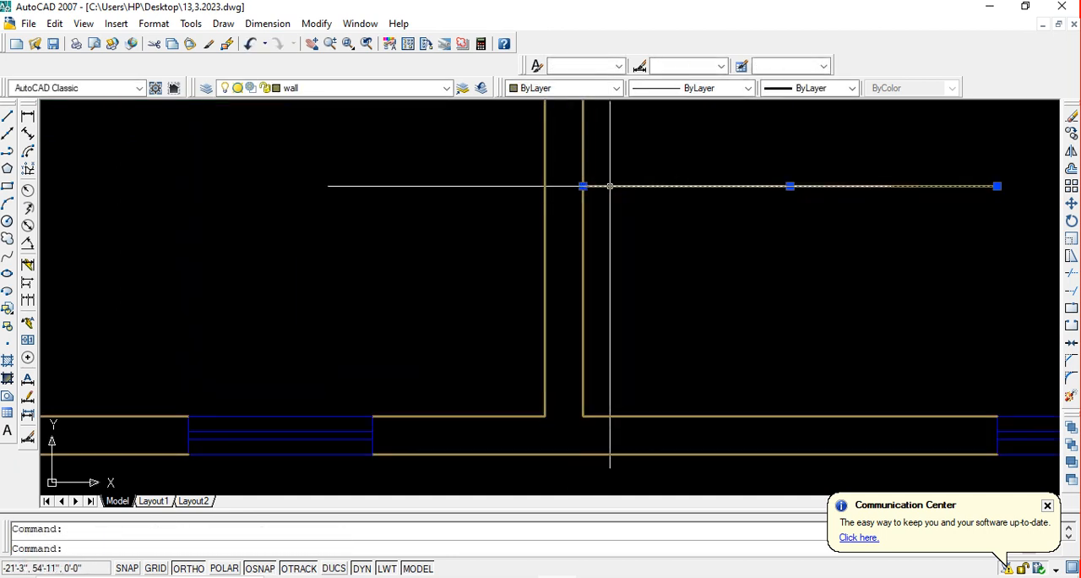
pyautogui.doubleClick(610, 186)
pyautogui.hotkey('ctrl', 'z')
pyautogui.press('Escape')
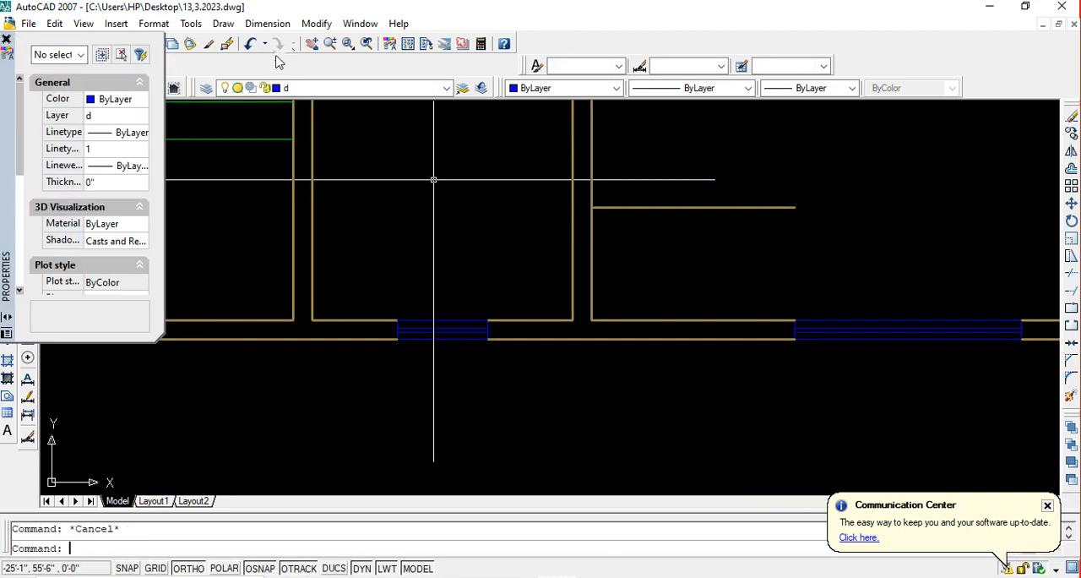
pyautogui.click(6, 39)
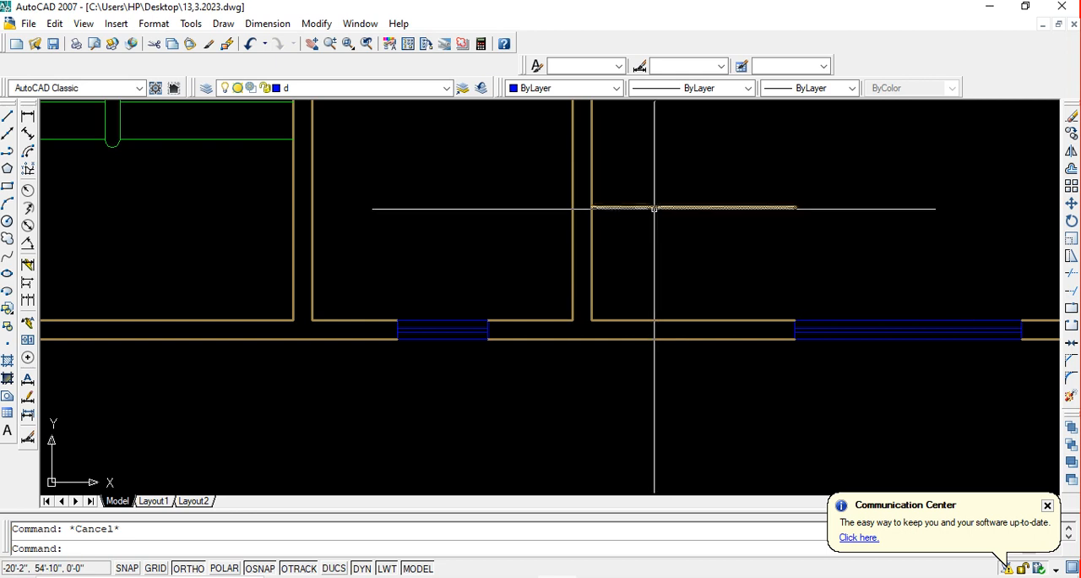
# Stretch the left end of the 30-inch offset line to the far face of the dividing wall
pyautogui.click(592, 207)
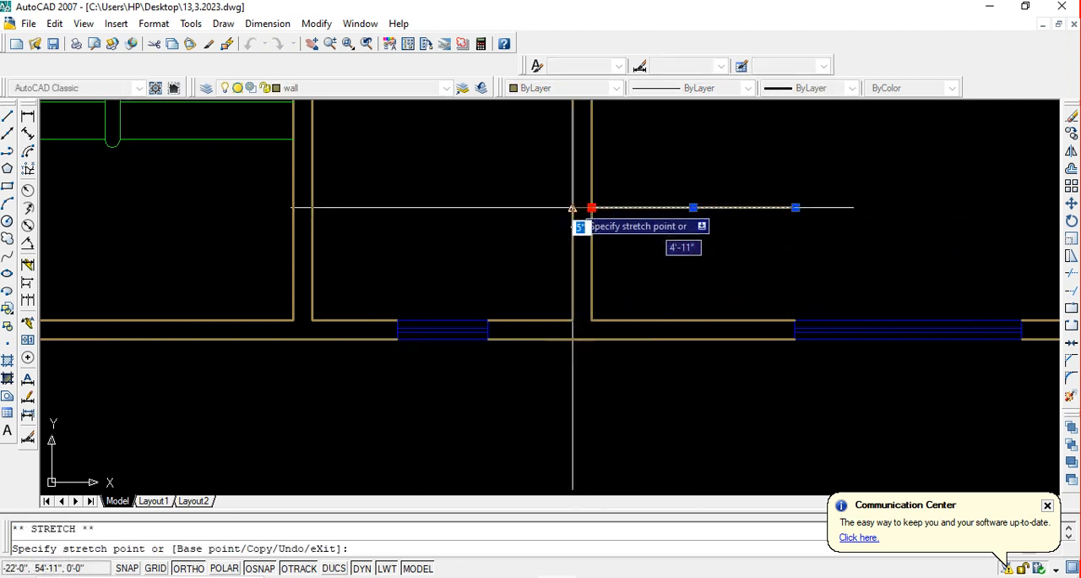
pyautogui.click(573, 207)
pyautogui.click(572, 206)
pyautogui.click(572, 207)
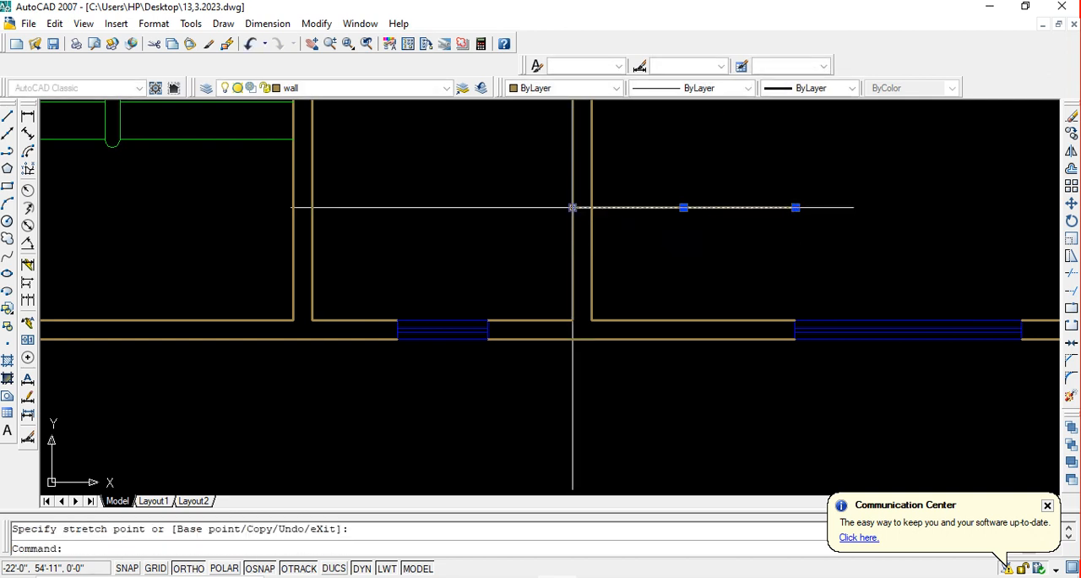
pyautogui.press('Escape')
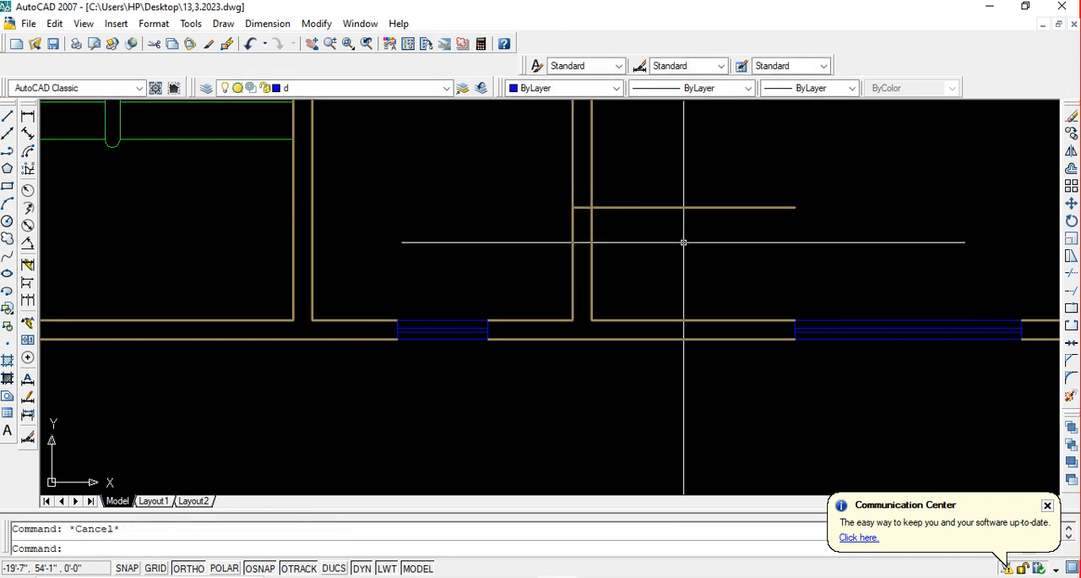
# Trim the offset line outside the dividing wall and the wall faces below it to open a doorway at the wall's lower end
pyautogui.write('tr')
pyautogui.press('Return')
pyautogui.click(659, 207)
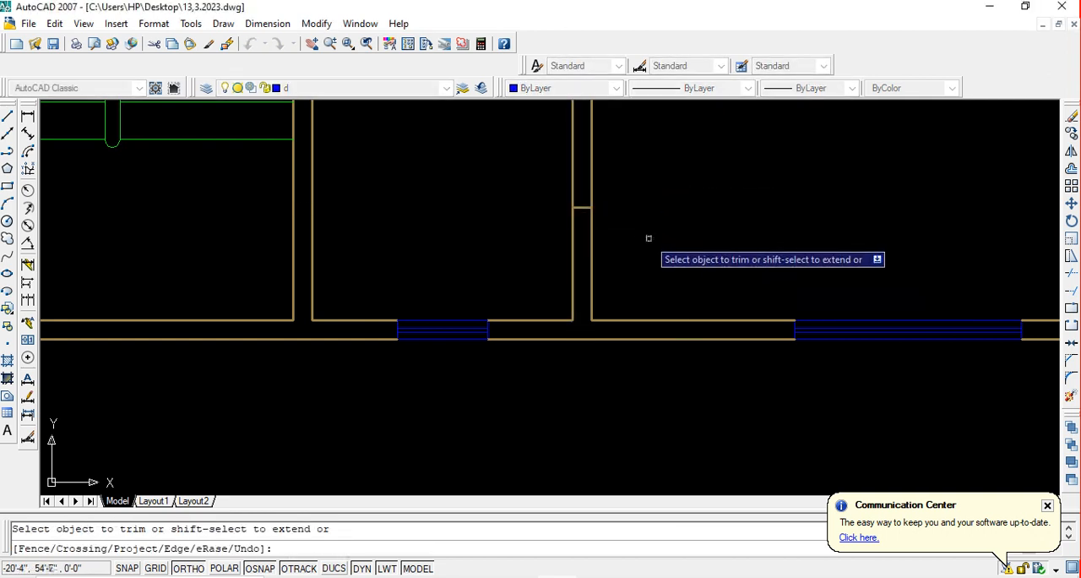
pyautogui.click(723, 277)
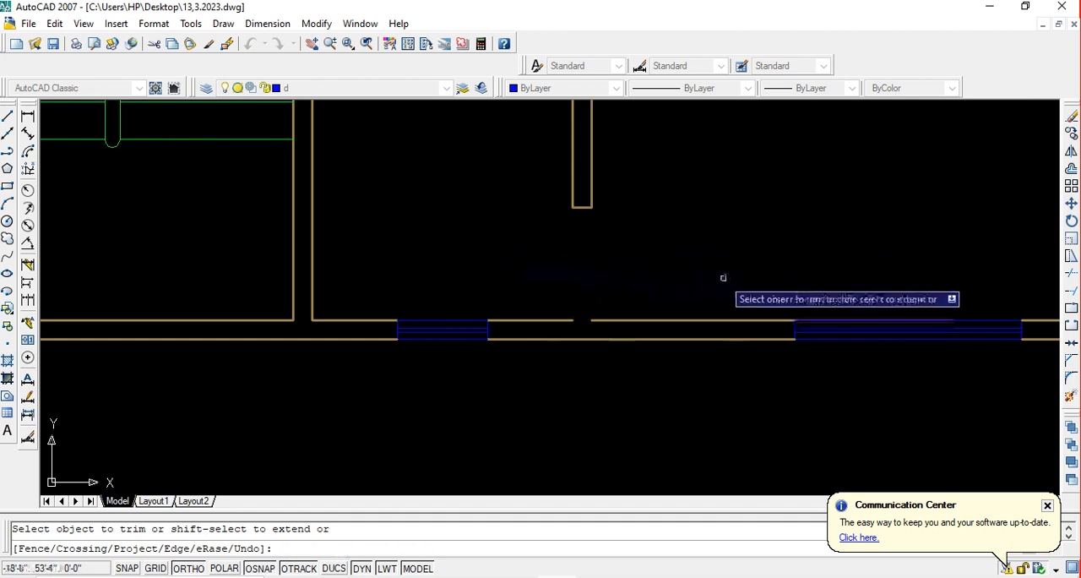
pyautogui.press('Escape')
# Extend the bottom wall's inner line across the gap below the new doorway
pyautogui.write('ex')
pyautogui.press('Return')
pyautogui.press('Return')
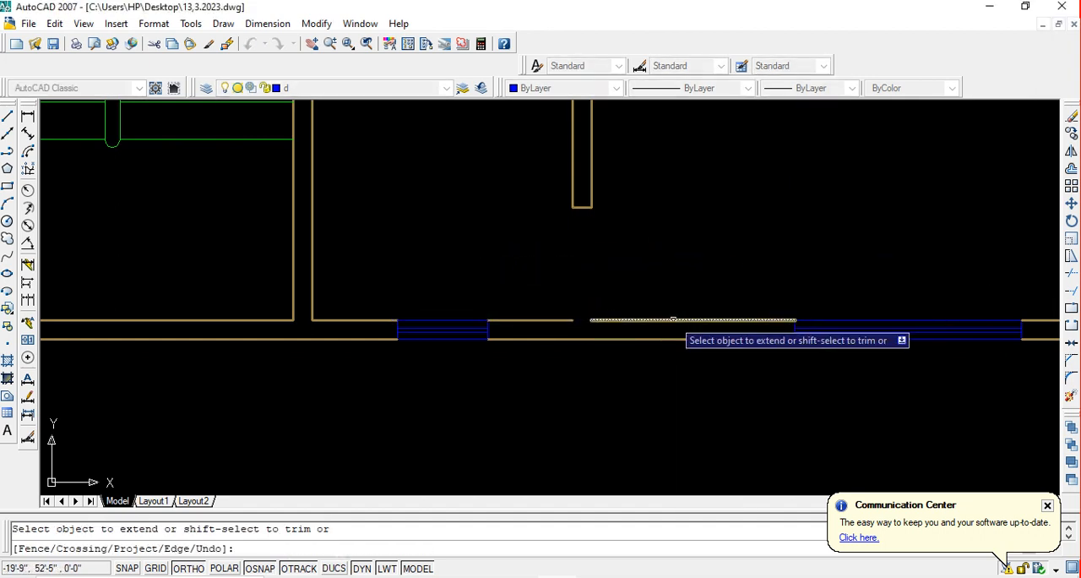
pyautogui.click(660, 279)
pyautogui.click(677, 327)
pyautogui.press('Escape')
# Offset the lower-right room's top inner wall line 30 inches down into the room
pyautogui.scroll(-2, 646, 298)
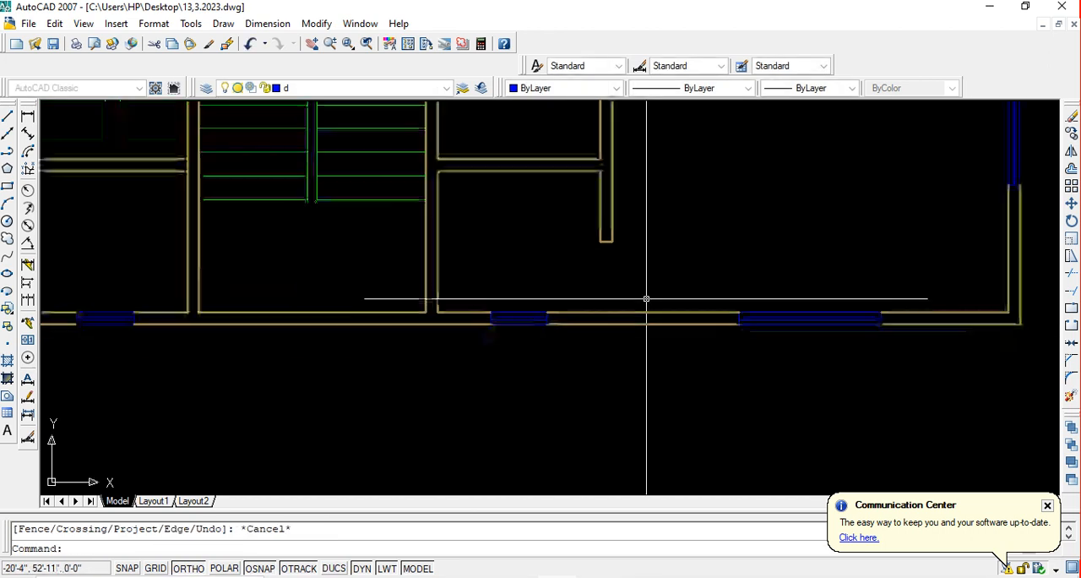
pyautogui.scroll(-3, 646, 298)
pyautogui.moveTo(651, 299)
pyautogui.mouseDown(button='middle')
pyautogui.moveTo(610, 313)
pyautogui.moveTo(619, 315)
pyautogui.mouseUp(button='middle')
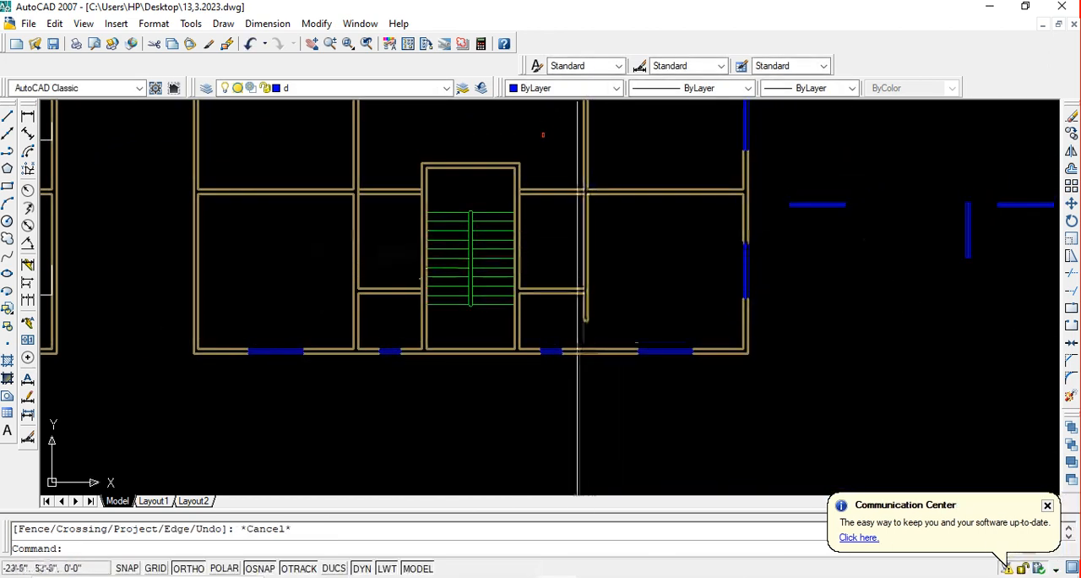
pyautogui.moveTo(574, 229)
pyautogui.mouseDown(button='middle')
pyautogui.moveTo(530, 242)
pyautogui.moveTo(532, 262)
pyautogui.mouseUp(button='middle')
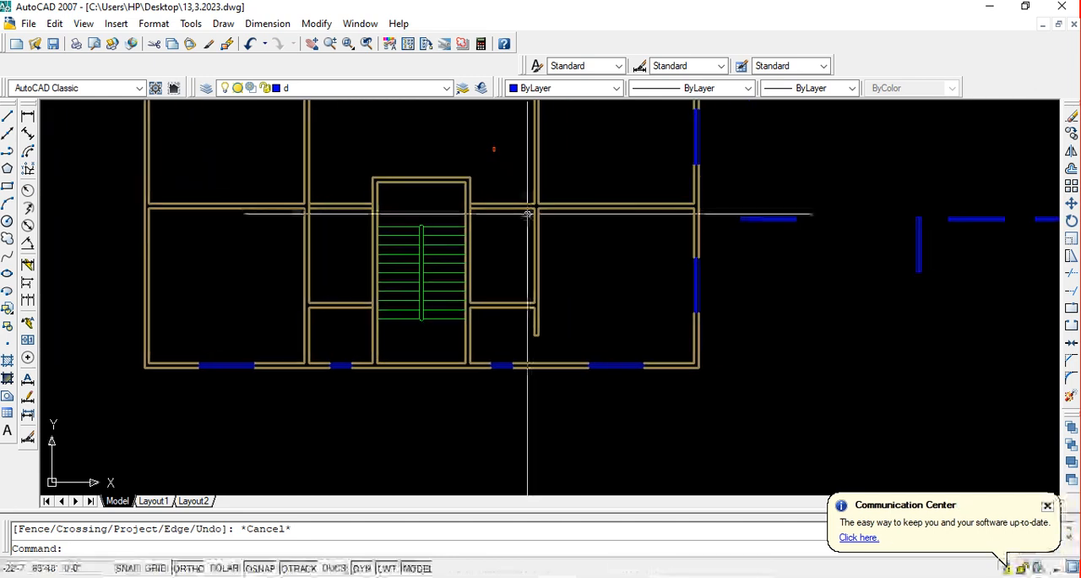
pyautogui.scroll(2, 537, 270)
pyautogui.scroll(4, 538, 216)
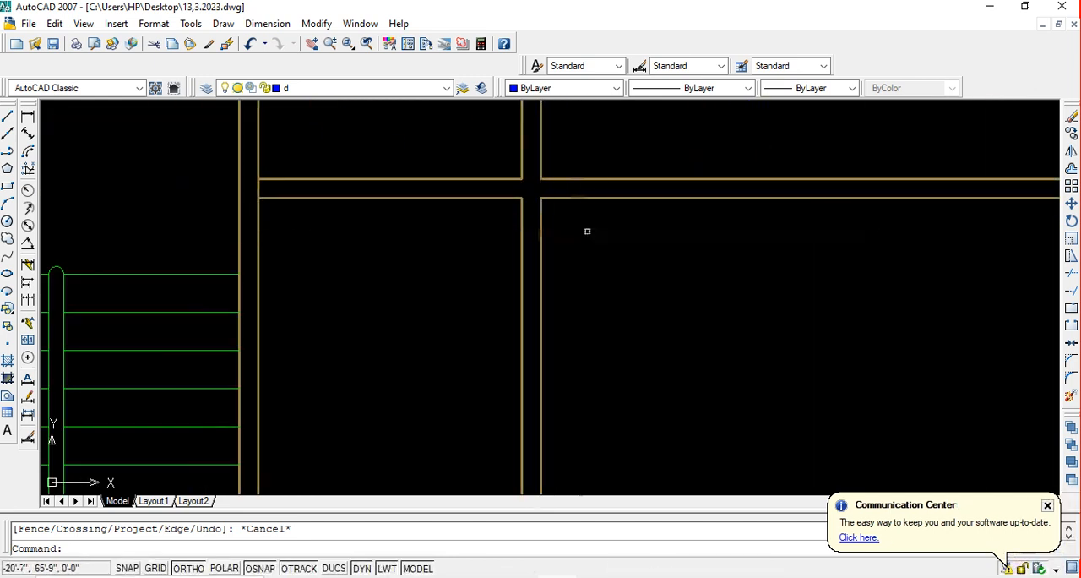
pyautogui.press('Return')
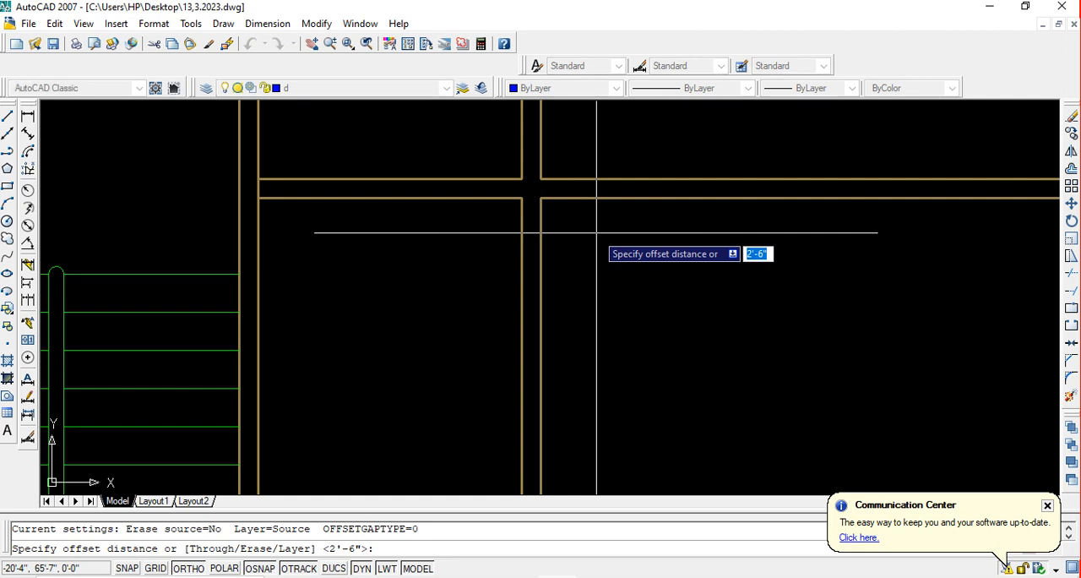
pyautogui.write('38')
pyautogui.press('Return')
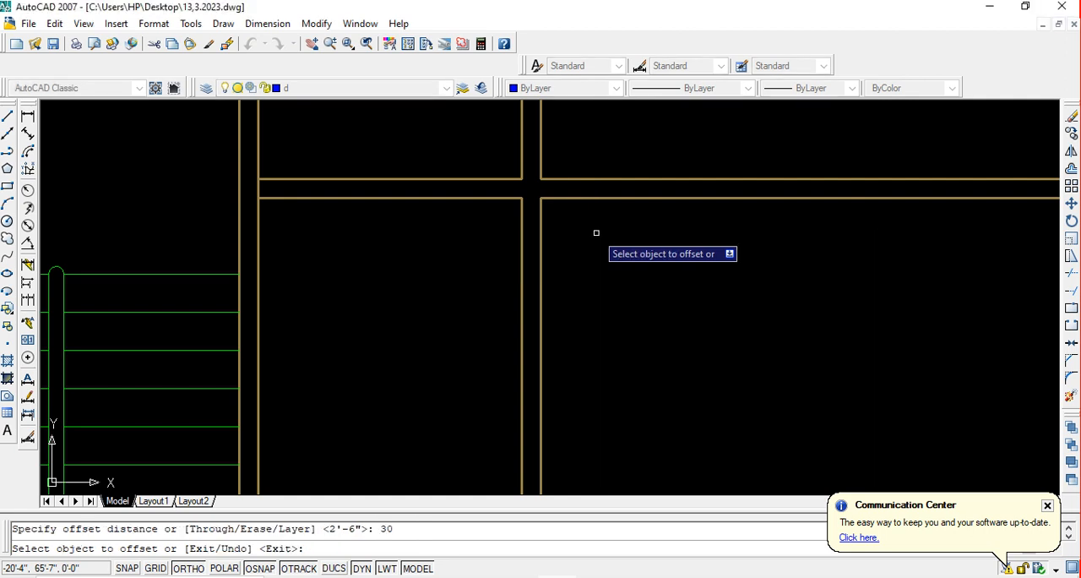
pyautogui.click(591, 199)
pyautogui.click(591, 249)
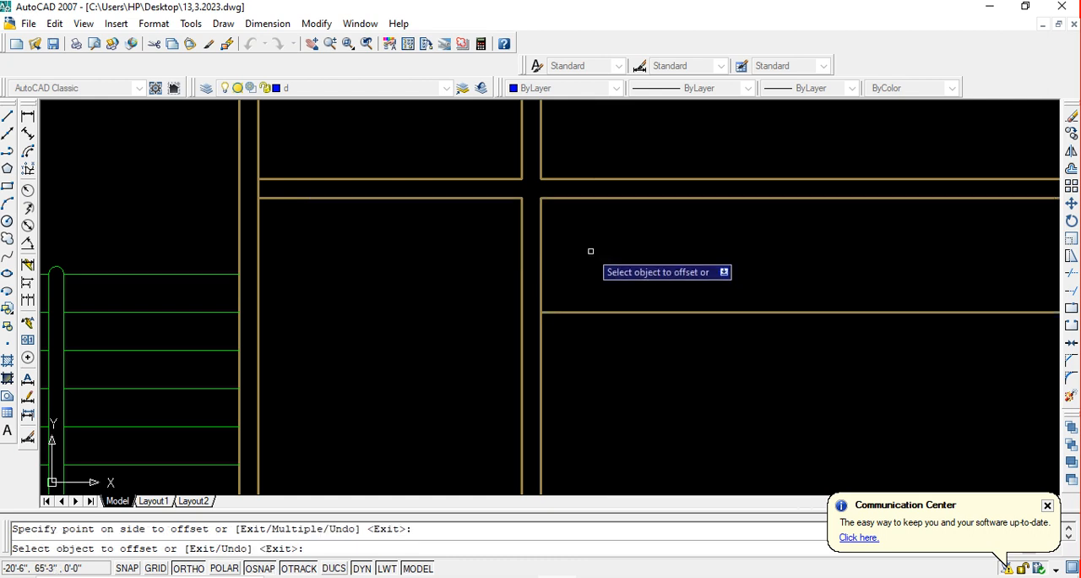
pyautogui.moveTo(608, 287); pyautogui.dragTo(602, 280, button='middle')
pyautogui.press('Escape')
# Extend the upper offset line to the far face of the dividing wall beside the staircase room
pyautogui.write('ex')
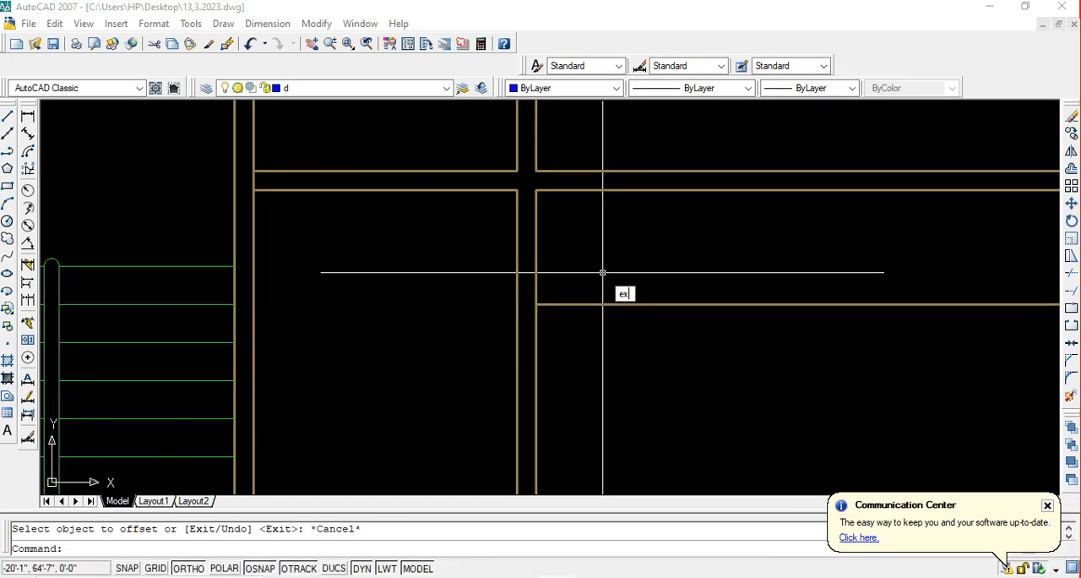
pyautogui.press('Return')
pyautogui.press('Return')
pyautogui.click(598, 305)
pyautogui.press('Escape')
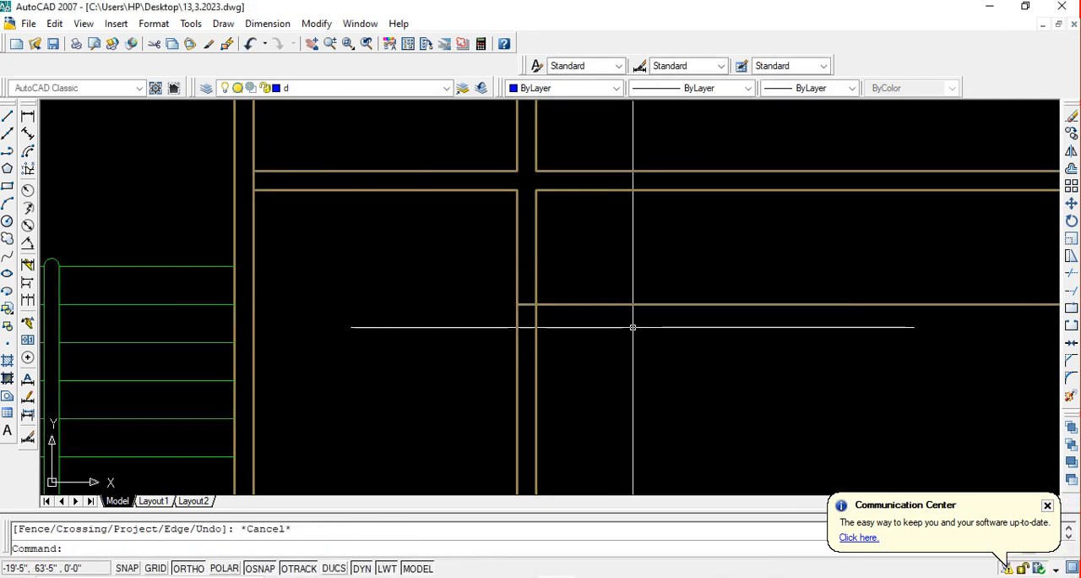
# Trim the upper offset line outside the dividing wall and the wall faces above it to open a doorway at the wall's upper end
pyautogui.write('tr')
pyautogui.press('Return')
pyautogui.press('Return')
pyautogui.click(618, 304)
pyautogui.click(604, 250)
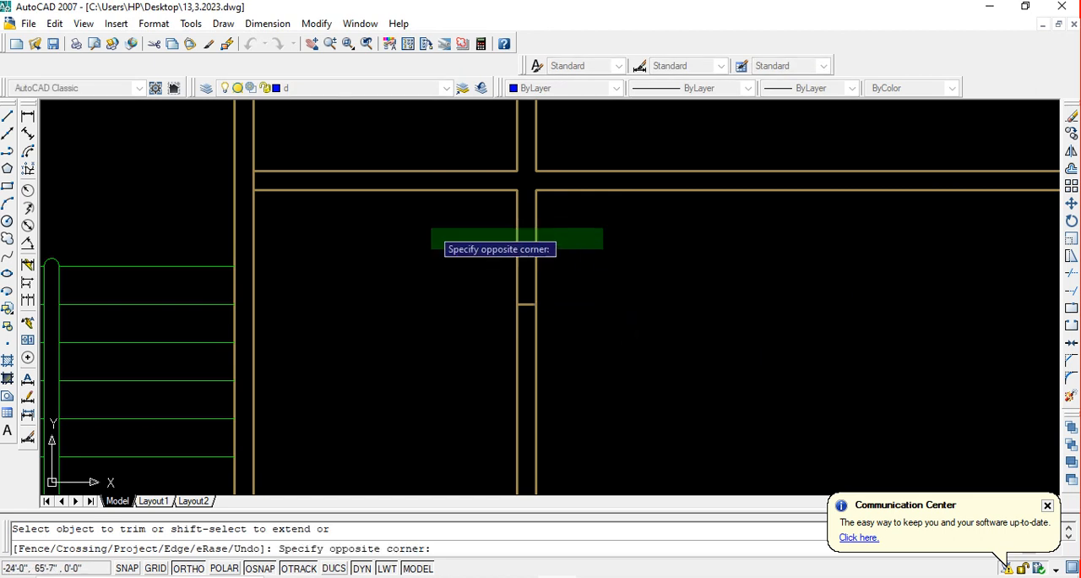
pyautogui.click(428, 232)
pyautogui.press('Escape')
# Extend the horizontal wall's lower line across the gap above the upper doorway, and save the drawing
pyautogui.write('ex')
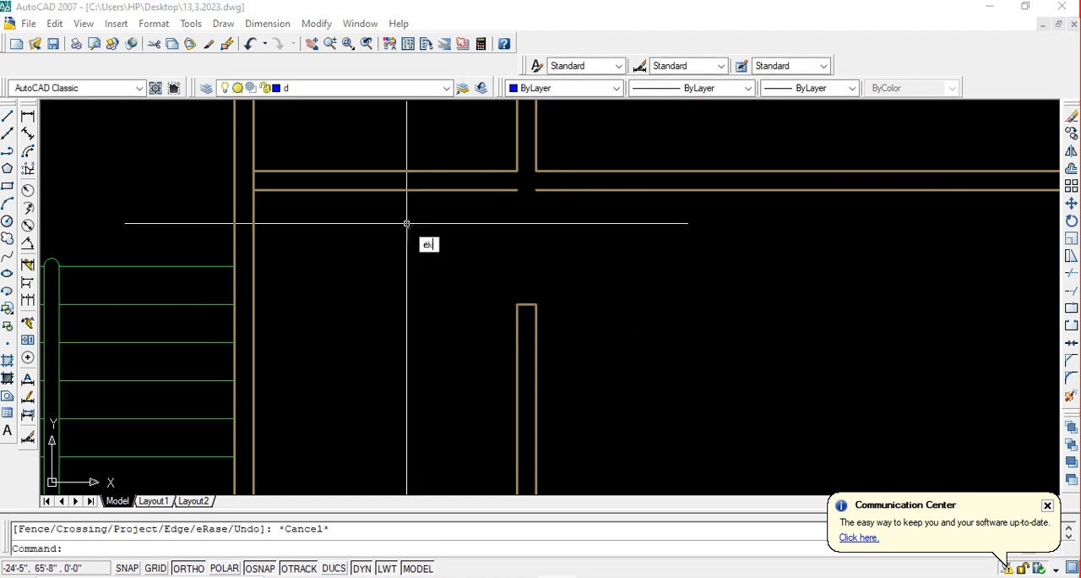
pyautogui.press('Return')
pyautogui.press('Return')
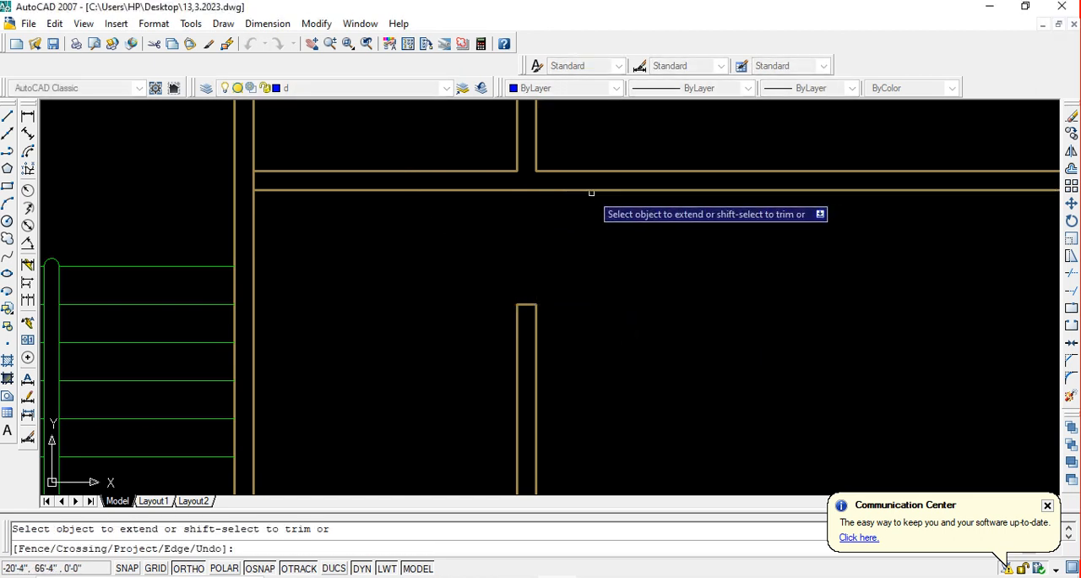
pyautogui.press('Escape')
pyautogui.hotkey('ctrl', 's')
# Examine the walls around the staircase and the right-hand rooms to locate the next doorway
pyautogui.scroll(-5, 562, 200)
pyautogui.moveTo(555, 245); pyautogui.dragTo(540, 308, button='middle')
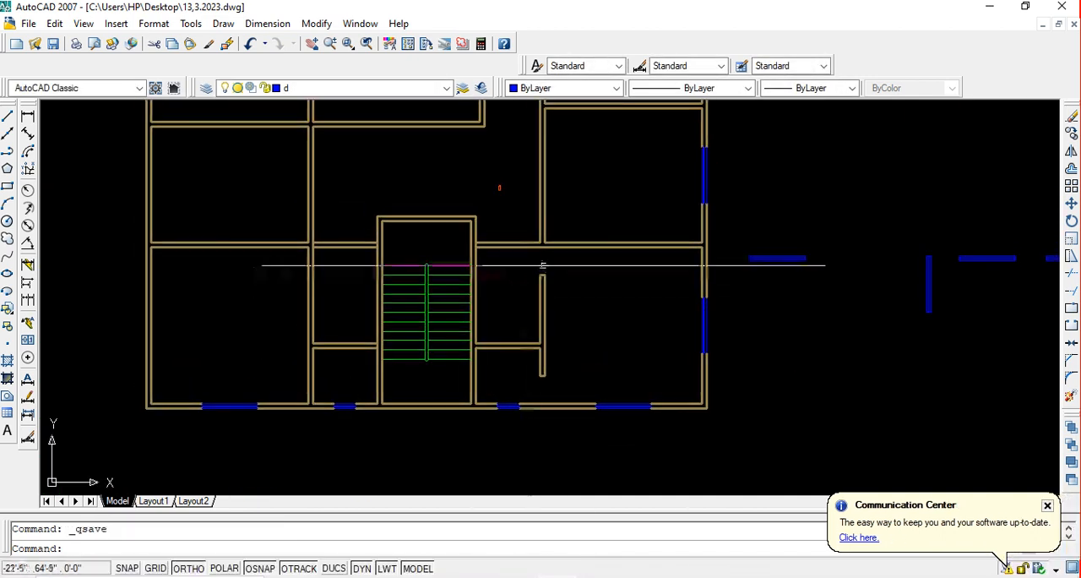
pyautogui.moveTo(543, 261); pyautogui.dragTo(517, 256, button='middle')
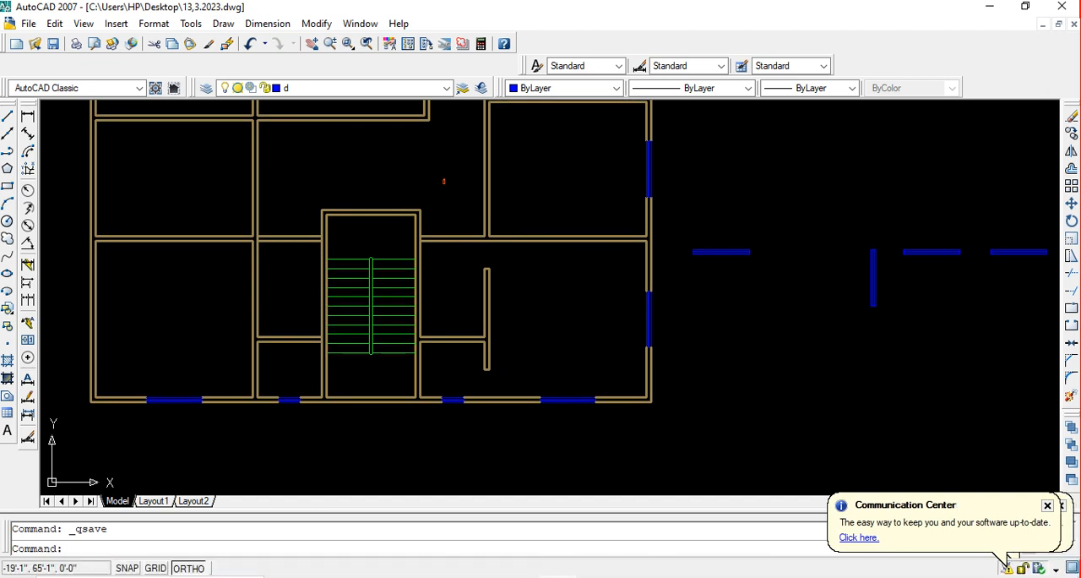
pyautogui.moveTo(538, 292); pyautogui.dragTo(550, 353, button='middle')
pyautogui.scroll(-2, 547, 325)
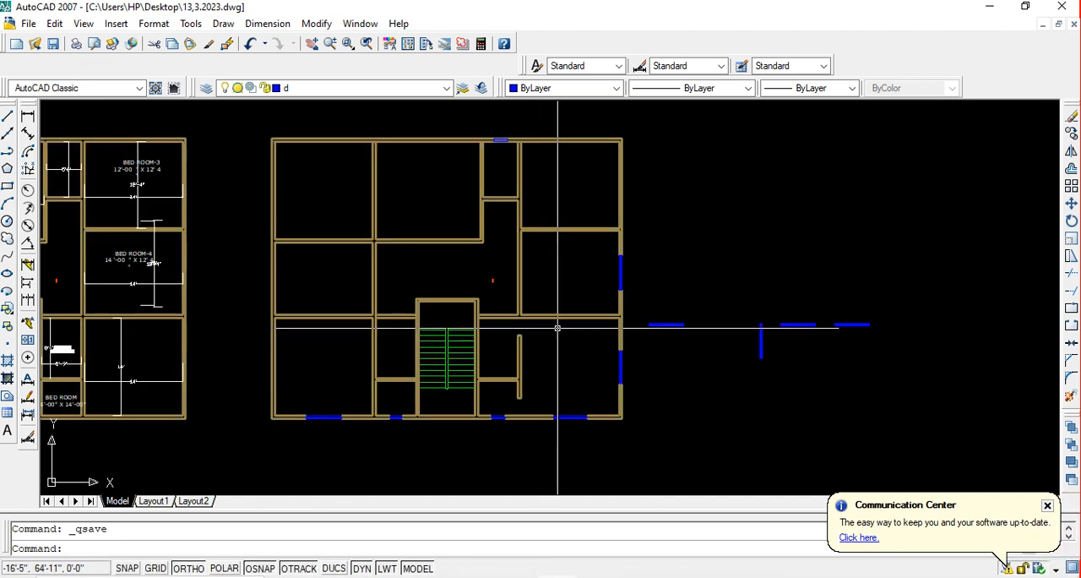
pyautogui.scroll(3, 498, 329)
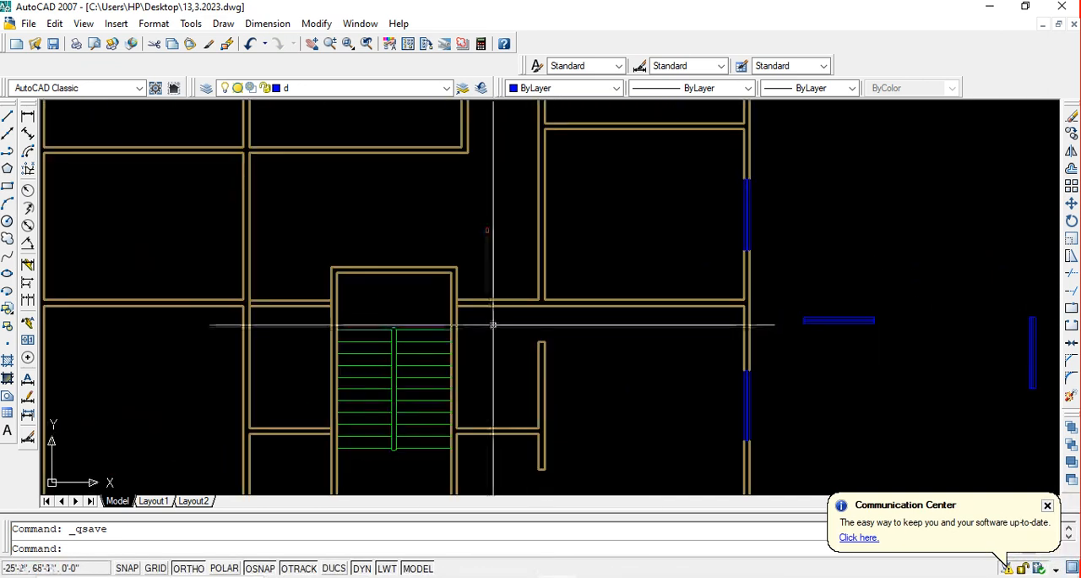
pyautogui.scroll(-2, 494, 324)
pyautogui.moveTo(507, 313); pyautogui.dragTo(521, 346, button='middle')
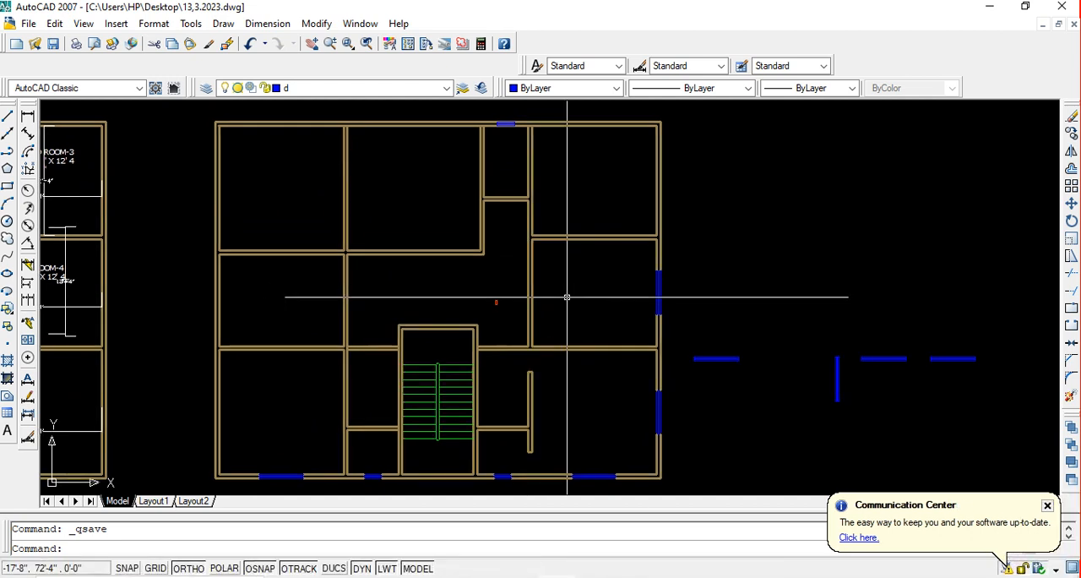
pyautogui.moveTo(566, 296); pyautogui.dragTo(549, 301, button='middle')
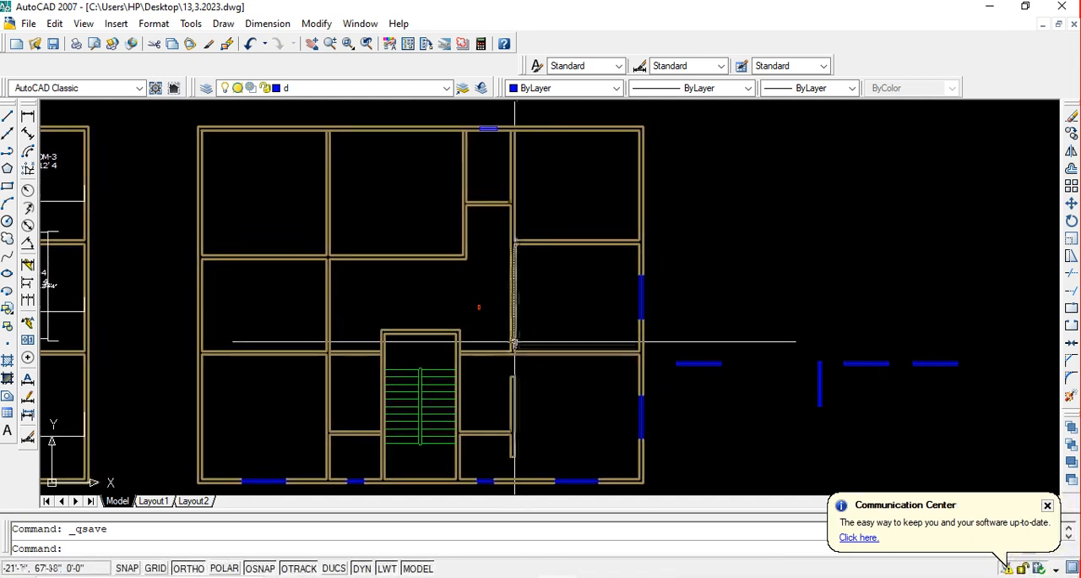
pyautogui.scroll(3, 513, 342)
pyautogui.scroll(-2, 523, 289)
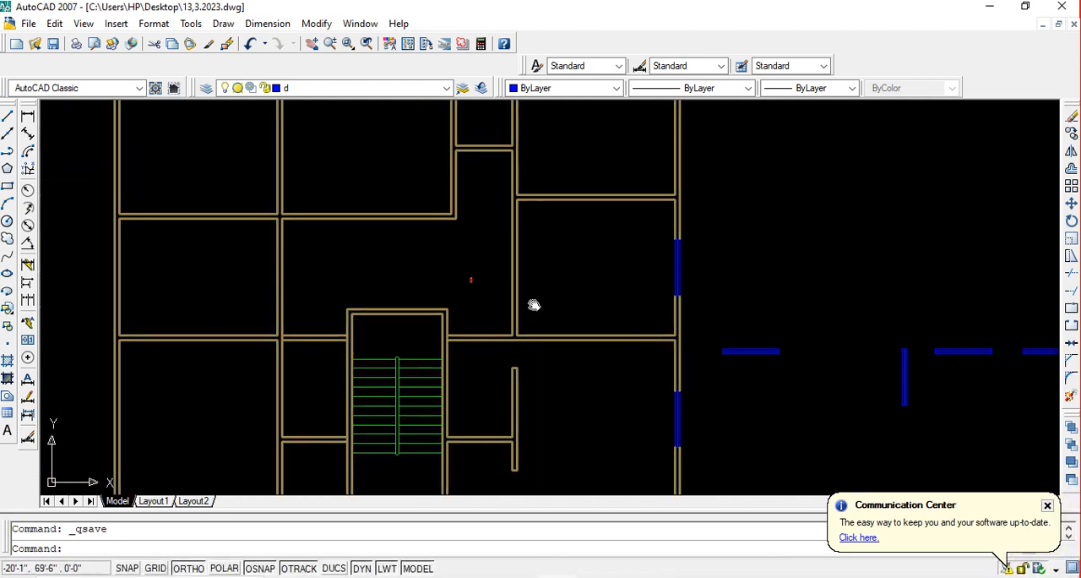
pyautogui.moveTo(533, 305); pyautogui.dragTo(556, 357, button='middle')
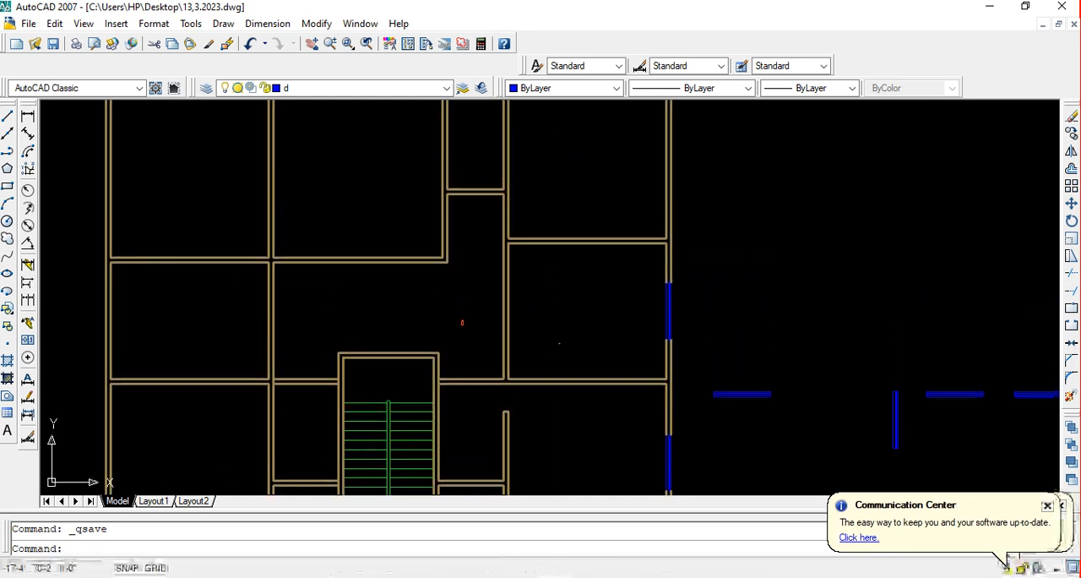
pyautogui.scroll(-2, 534, 312)
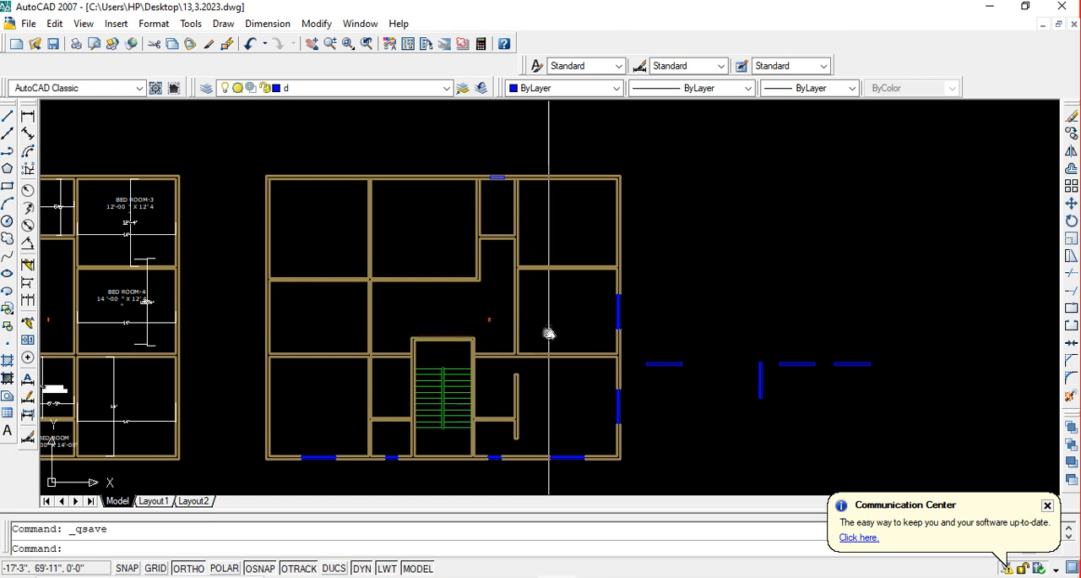
pyautogui.moveTo(548, 334); pyautogui.dragTo(537, 327, button='middle')
pyautogui.scroll(3, 516, 311)
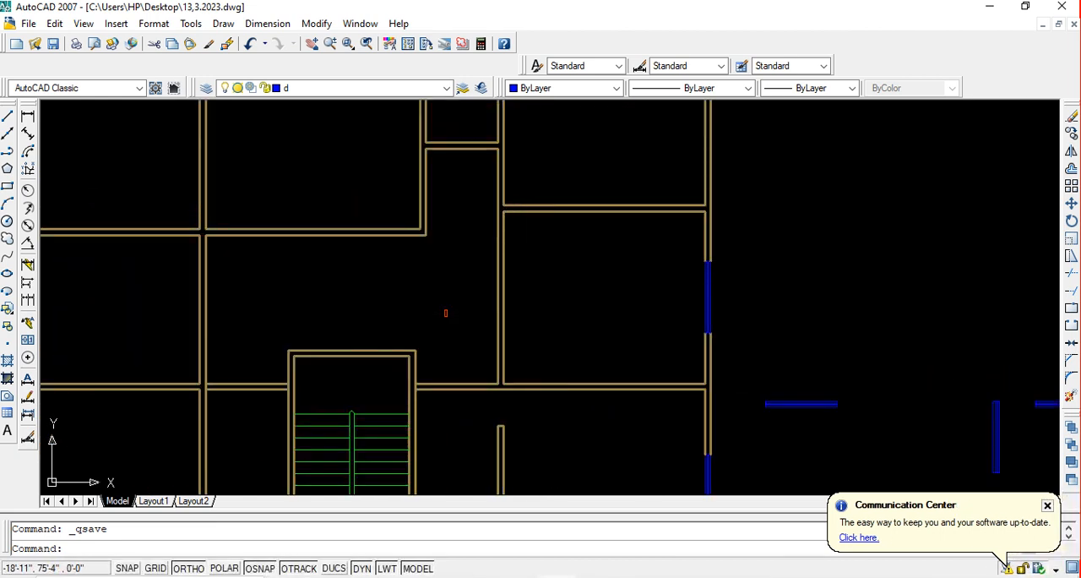
pyautogui.moveTo(557, 279); pyautogui.dragTo(577, 323, button='middle')
pyautogui.scroll(-2, 519, 237)
# Offset the left inner wall line of the small room below the top-wall window 30 inches to the right
pyautogui.moveTo(533, 245); pyautogui.dragTo(506, 309, button='middle')
pyautogui.scroll(3, 476, 239)
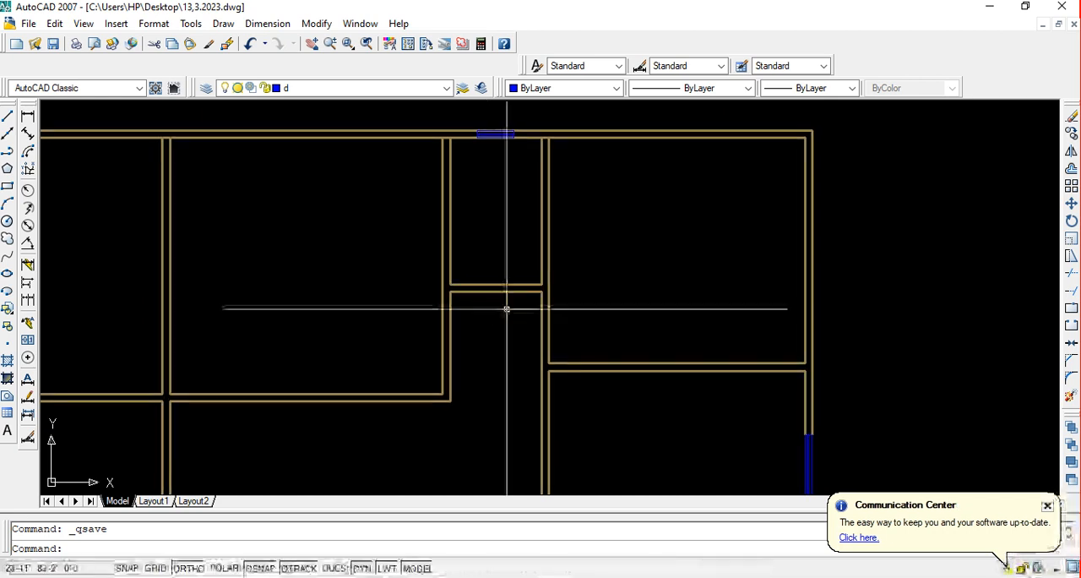
pyautogui.scroll(2, 456, 303)
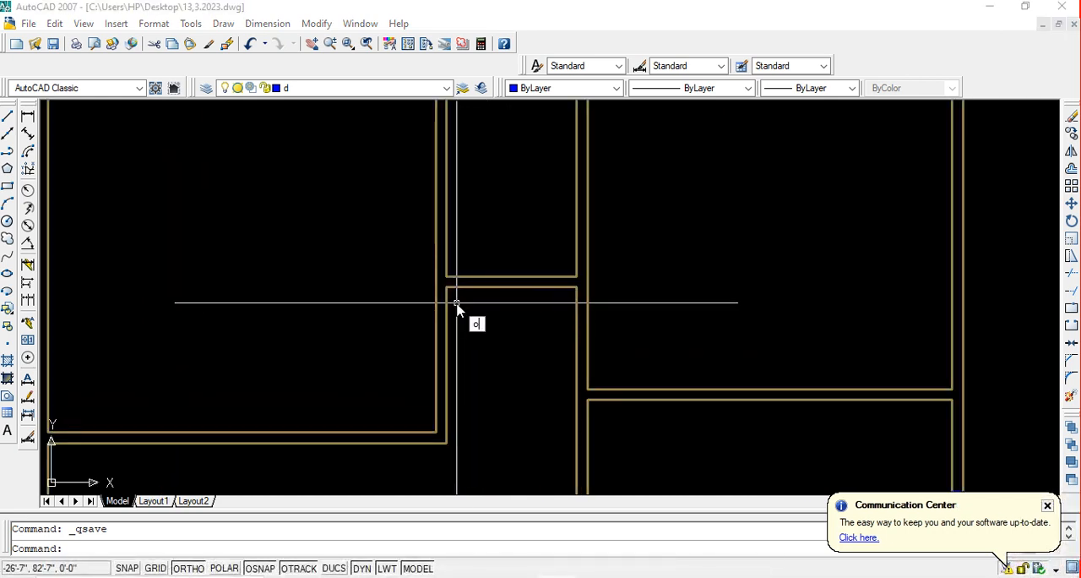
pyautogui.press('Return')
pyautogui.write('38')
pyautogui.press('Return')
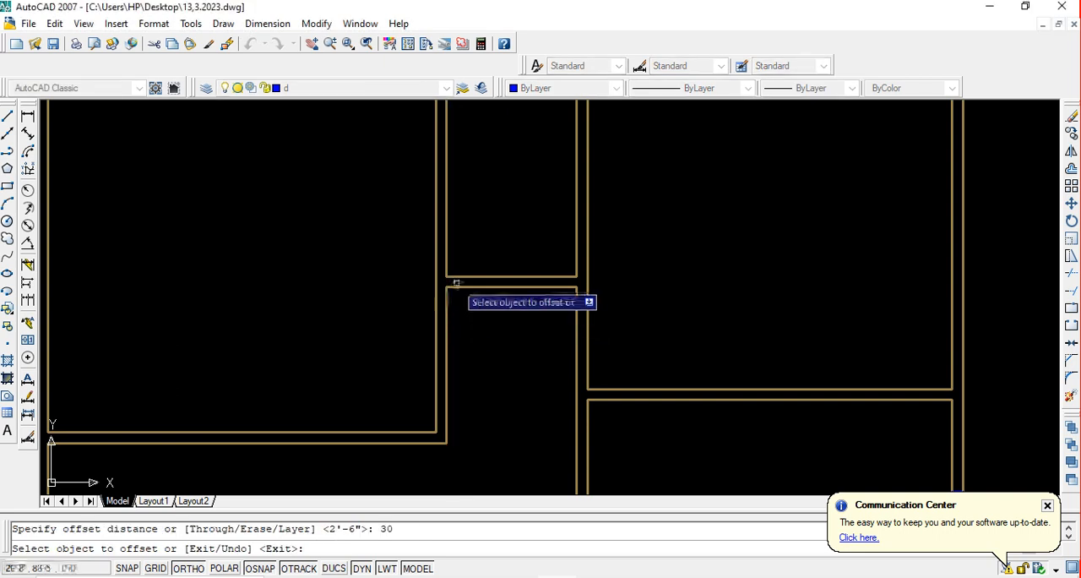
pyautogui.click(446, 254)
pyautogui.click(487, 264)
pyautogui.press('Return')
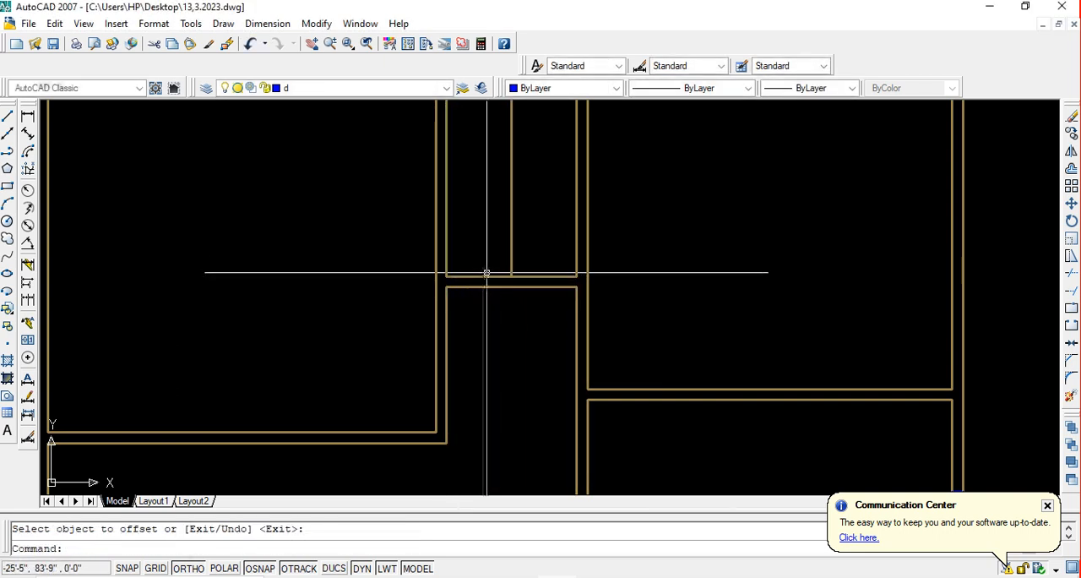
# Extend the vertical offset line down to the lower face of the small room's bottom wall
pyautogui.write('ex')
pyautogui.press('Return')
pyautogui.press('Return')
pyautogui.click(522, 264)
pyautogui.click(764, 290)
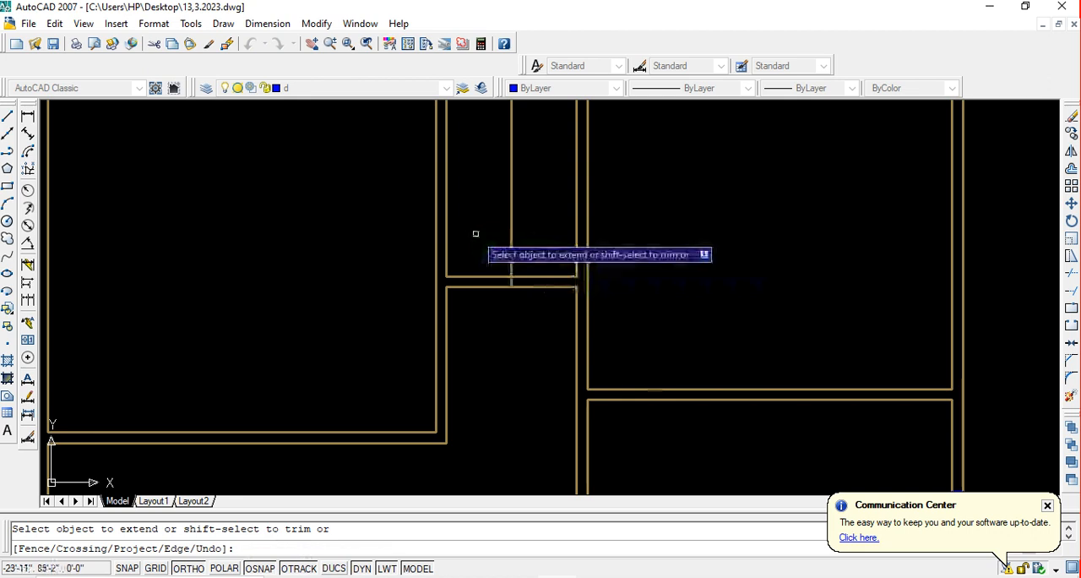
pyautogui.press('Escape')
# Trim the small room's bottom wall left of the offset line and the offset line's excess above the wall to open a doorway
pyautogui.write('tr')
pyautogui.press('Return')
pyautogui.press('Return')
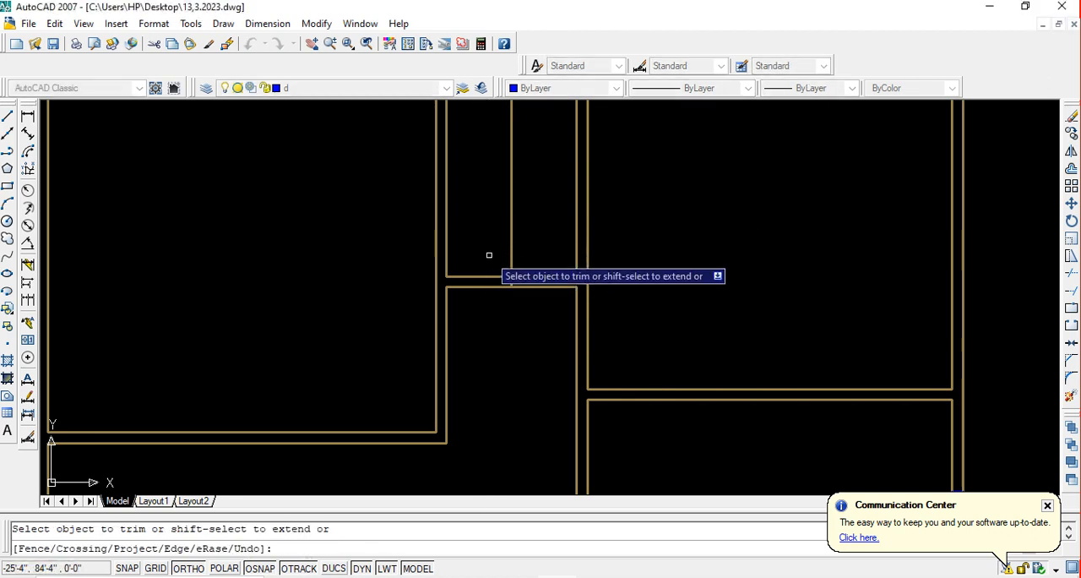
pyautogui.click(486, 281)
pyautogui.click(530, 219)
pyautogui.click(536, 204)
pyautogui.click(475, 200)
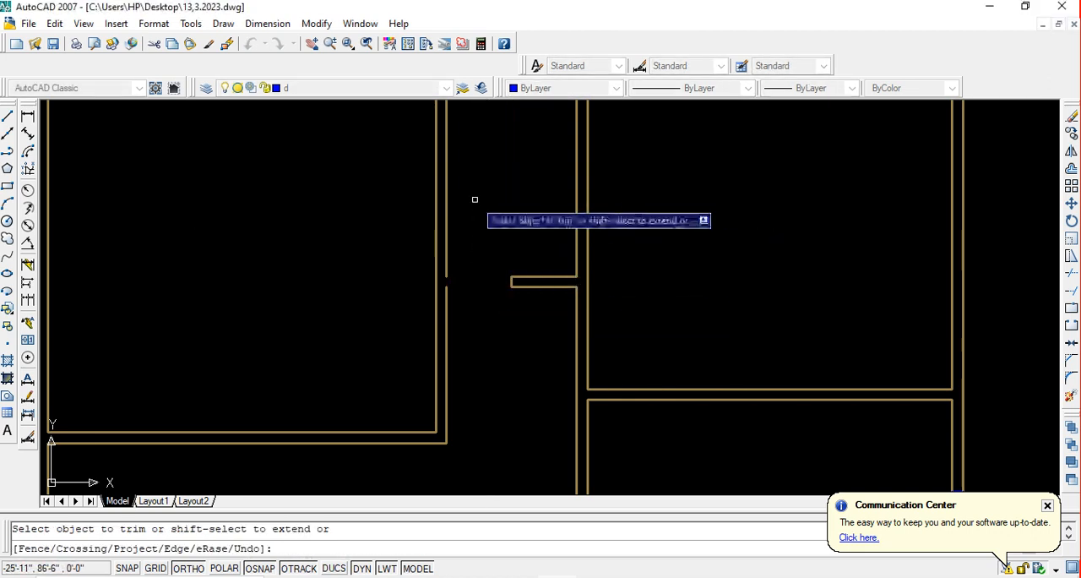
# Extend the broken outer face line of the top-middle room's right wall to close the gap beside the new doorway
pyautogui.press('Escape')
pyautogui.write('ex')
pyautogui.press('Return')
pyautogui.press('Return')
pyautogui.click(475, 200)
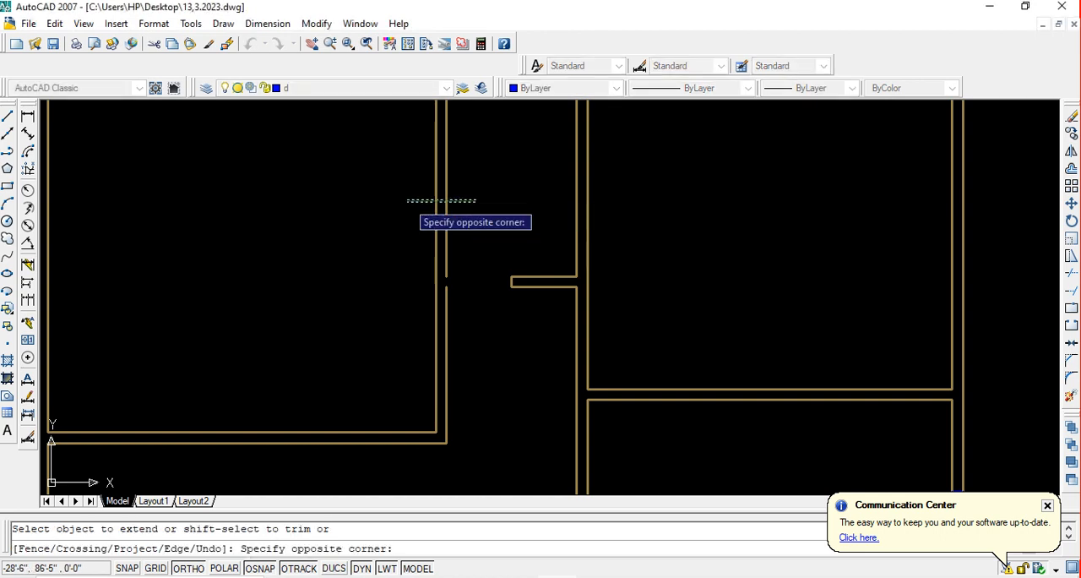
pyautogui.click(398, 199)
pyautogui.click(447, 240)
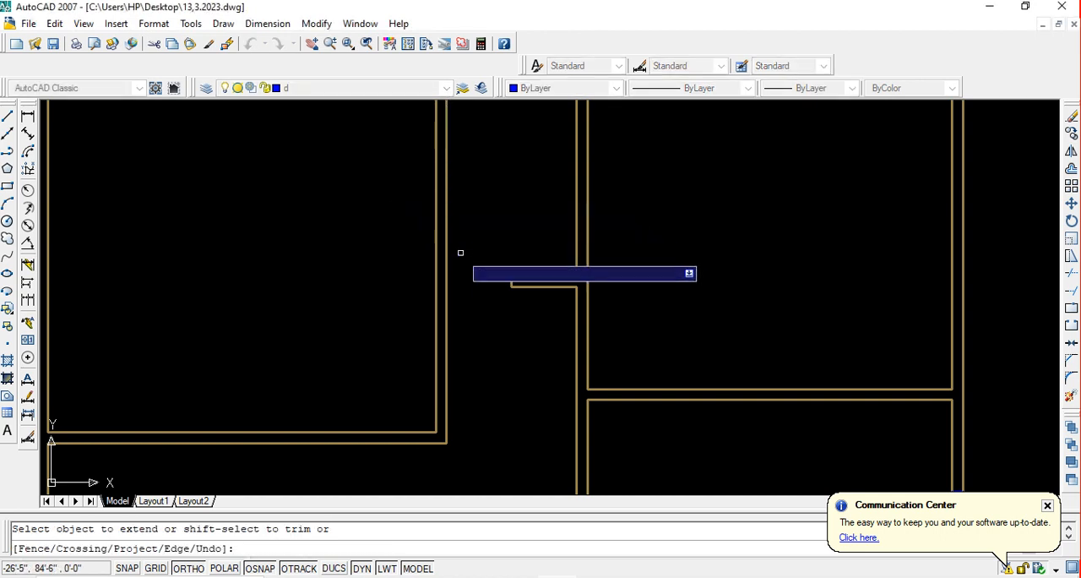
pyautogui.press('Escape')
# Save the drawing
pyautogui.scroll(-4, 475, 269)
pyautogui.moveTo(494, 296); pyautogui.dragTo(502, 230, button='middle')
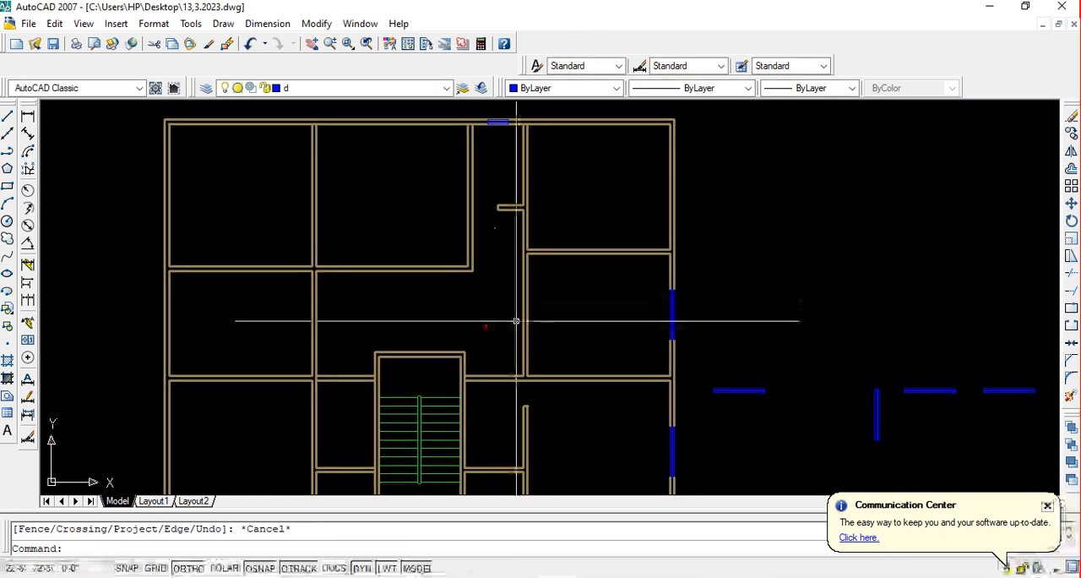
pyautogui.moveTo(560, 328); pyautogui.dragTo(544, 301, button='middle')
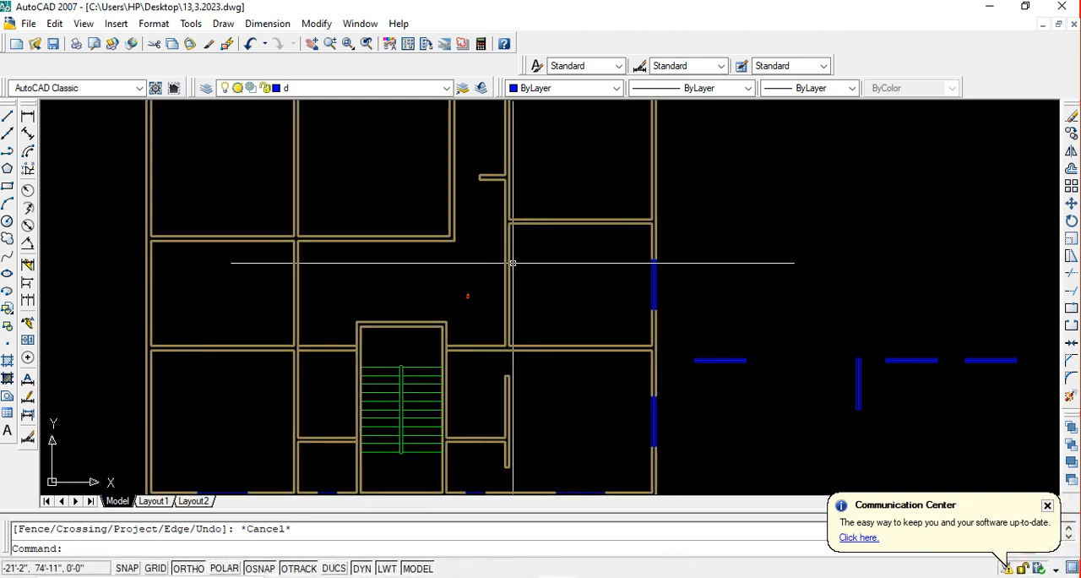
pyautogui.moveTo(515, 326); pyautogui.dragTo(518, 312, button='middle')
pyautogui.hotkey('ctrl', 's')
# Offset the upper face line of the middle right-hand room's bottom wall 40 inches upward into the room
pyautogui.scroll(3, 518, 311)
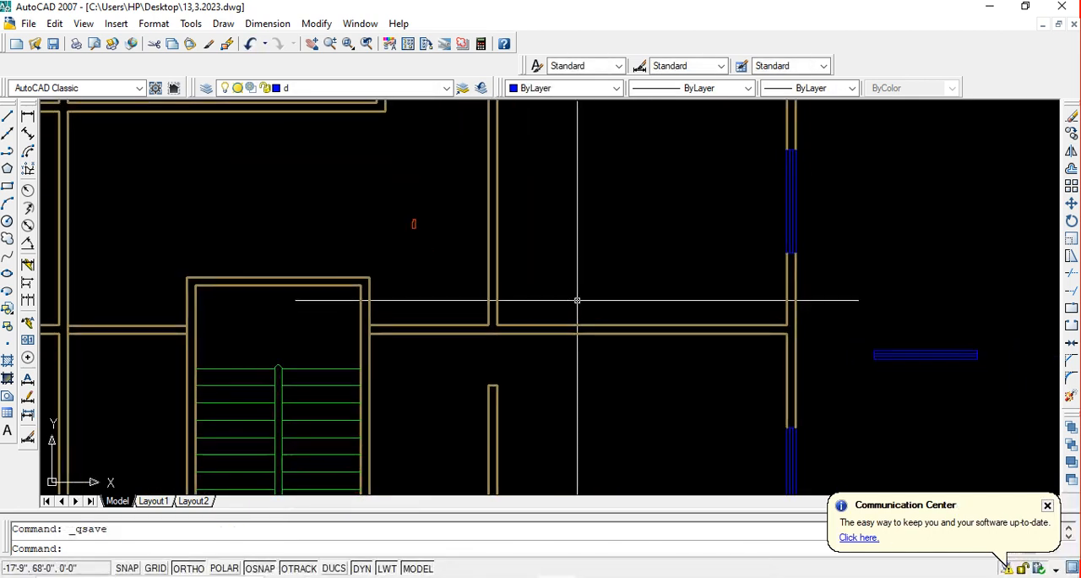
pyautogui.press('Return')
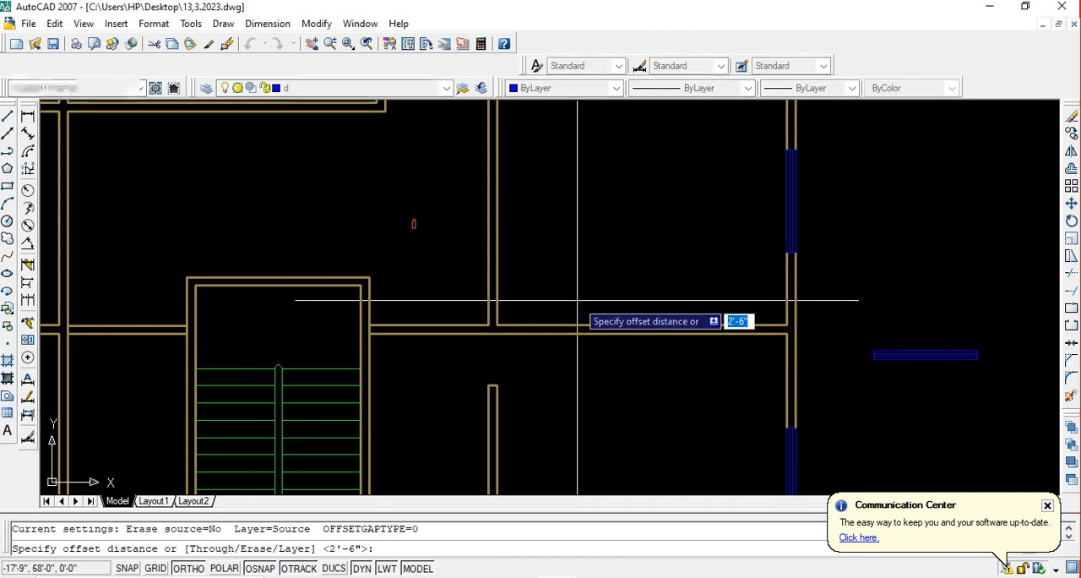
pyautogui.write('40')
pyautogui.press('Return')
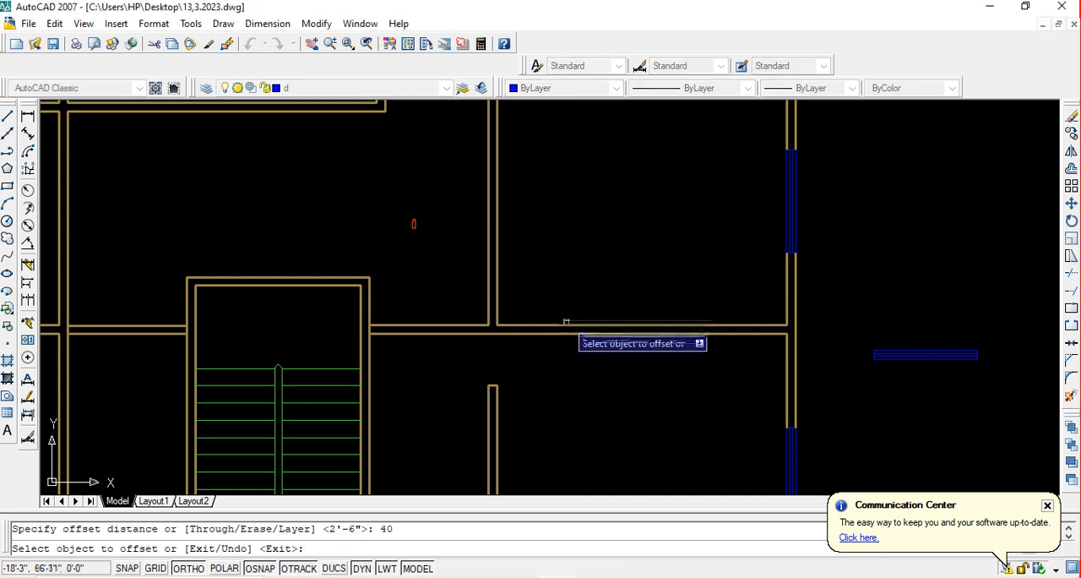
pyautogui.click(566, 323)
pyautogui.click(574, 272)
pyautogui.press('Escape')
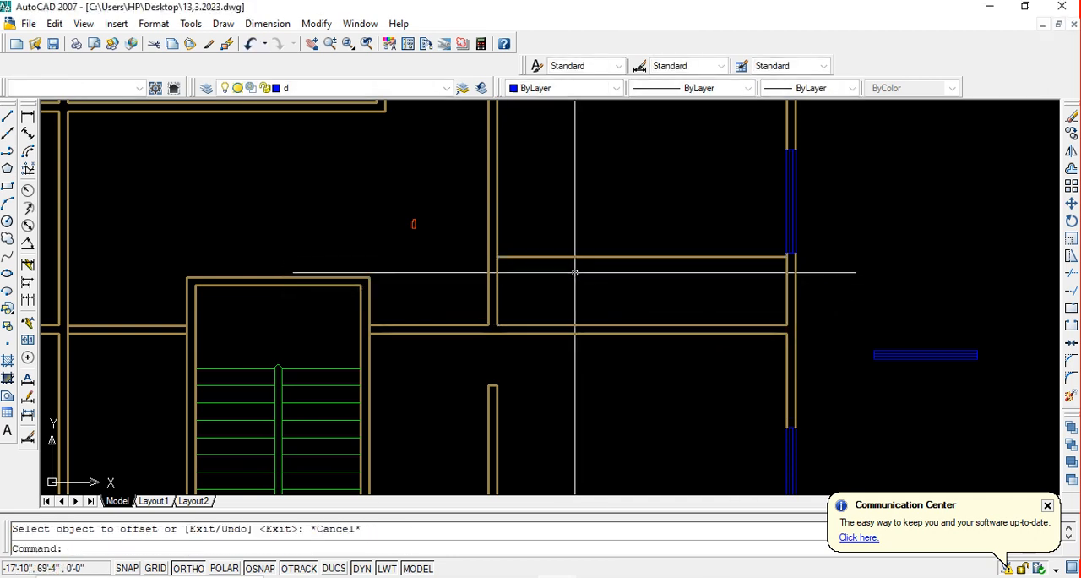
# Extend the horizontal offset line leftward across the room's left wall to that wall's outer face
pyautogui.write('ex')
pyautogui.press('Return')
pyautogui.press('Return')
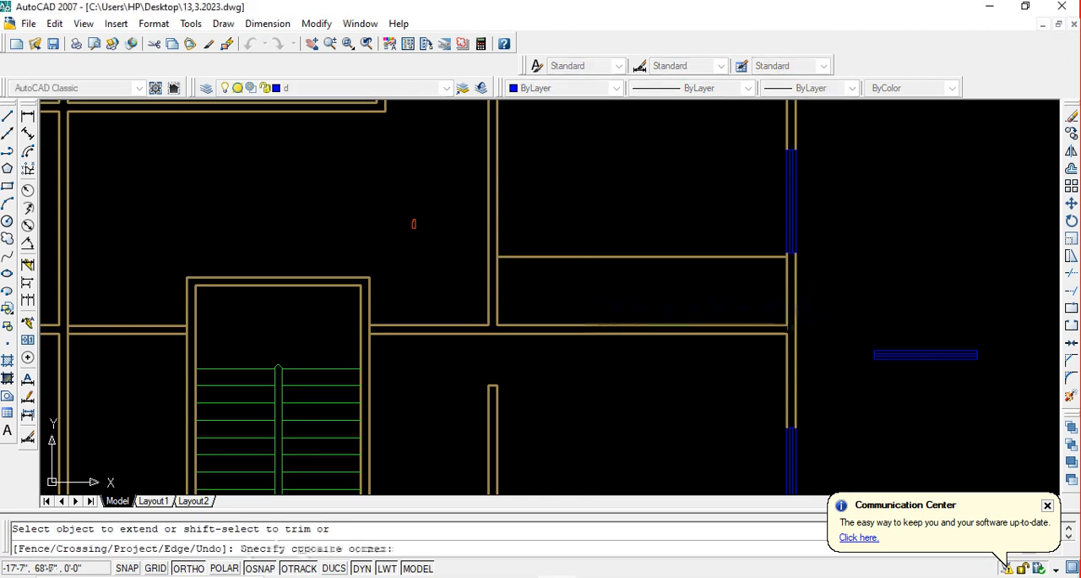
pyautogui.press('Escape')
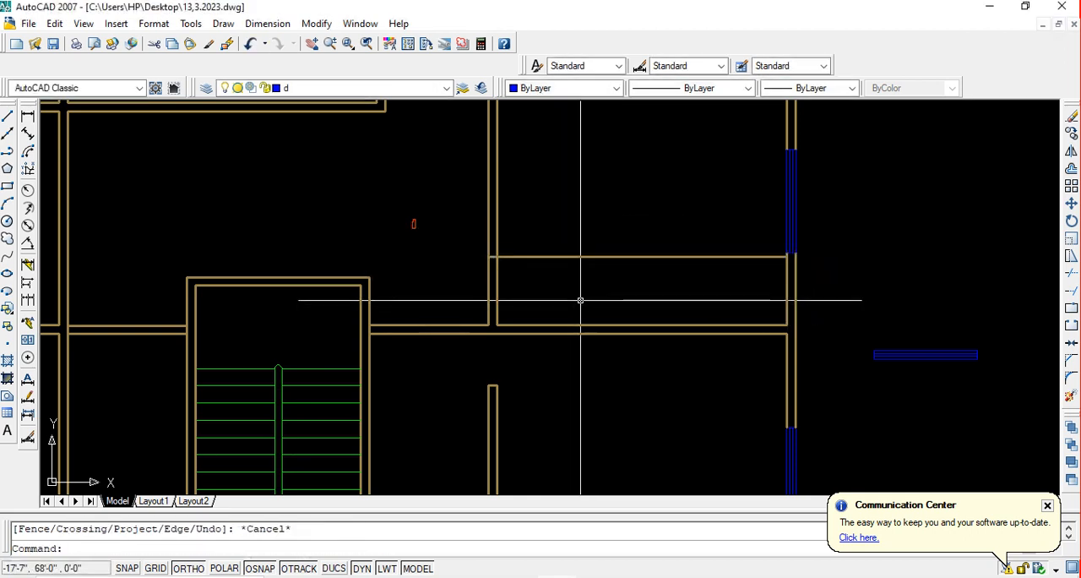
# Trim both lines of the room's left wall between the offset line and the bottom wall to open a doorway
pyautogui.write('tr')
pyautogui.press('Return')
pyautogui.press('Return')
pyautogui.click(582, 304)
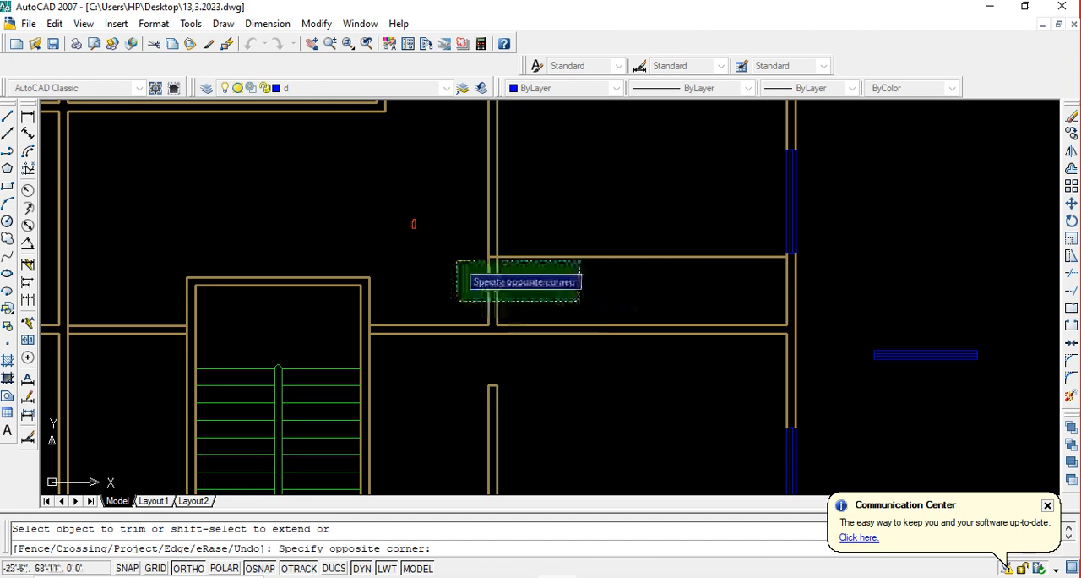
pyautogui.click(445, 267)
pyautogui.press('Escape')
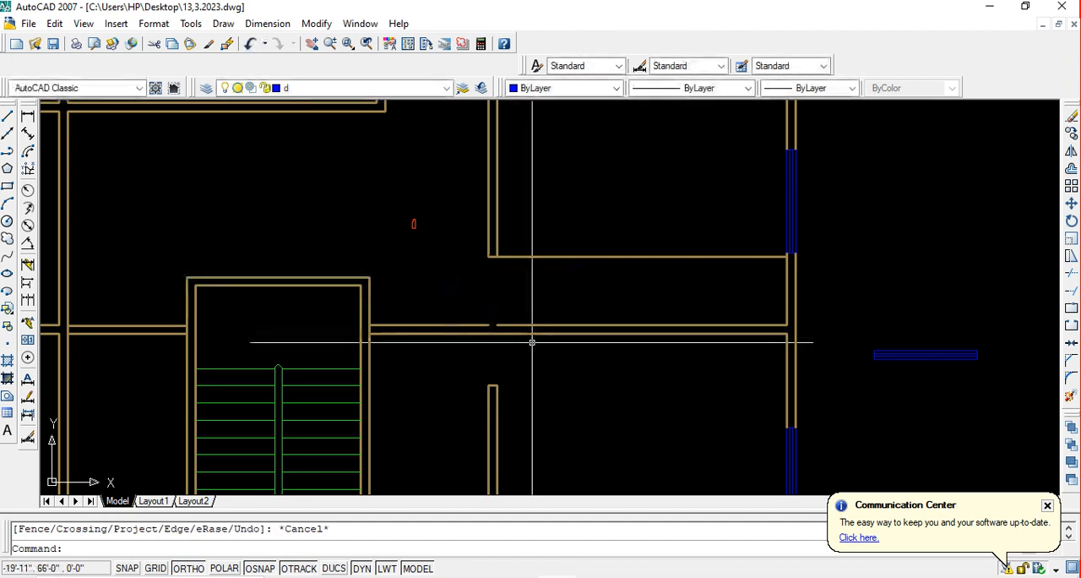
pyautogui.write('e')
pyautogui.press('Return')
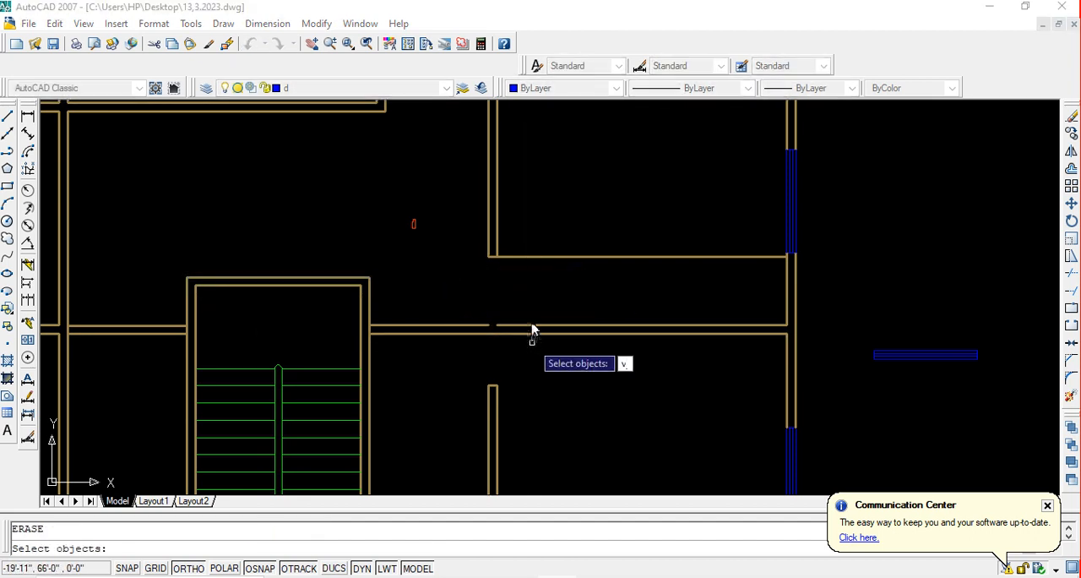
pyautogui.press('Escape')
# Extend the upper face line of the bottom wall to close the small gap beneath the new doorway
pyautogui.write('e')
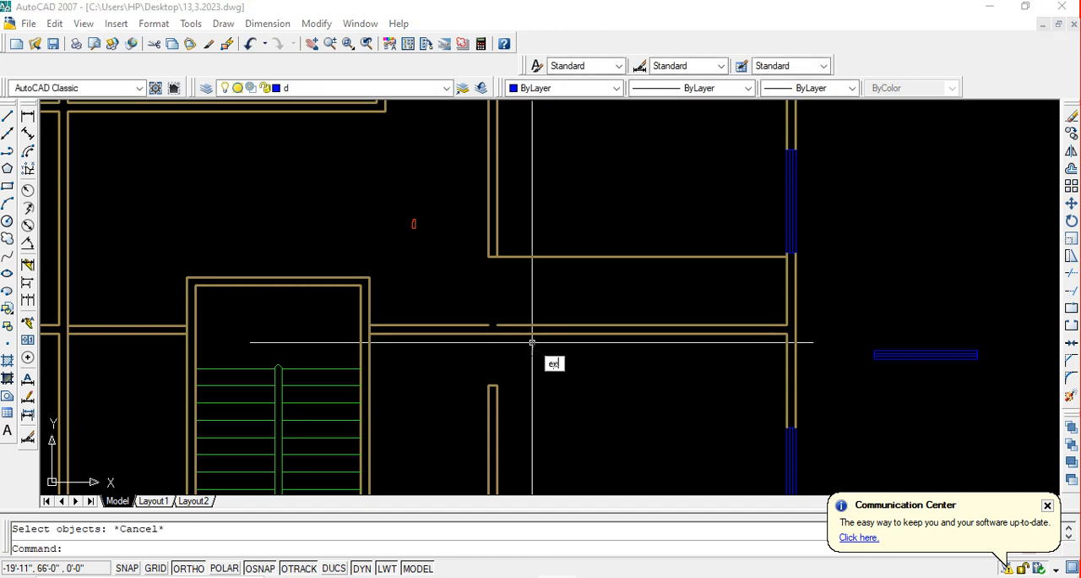
pyautogui.write('x')
pyautogui.press('Return')
pyautogui.click(523, 325)
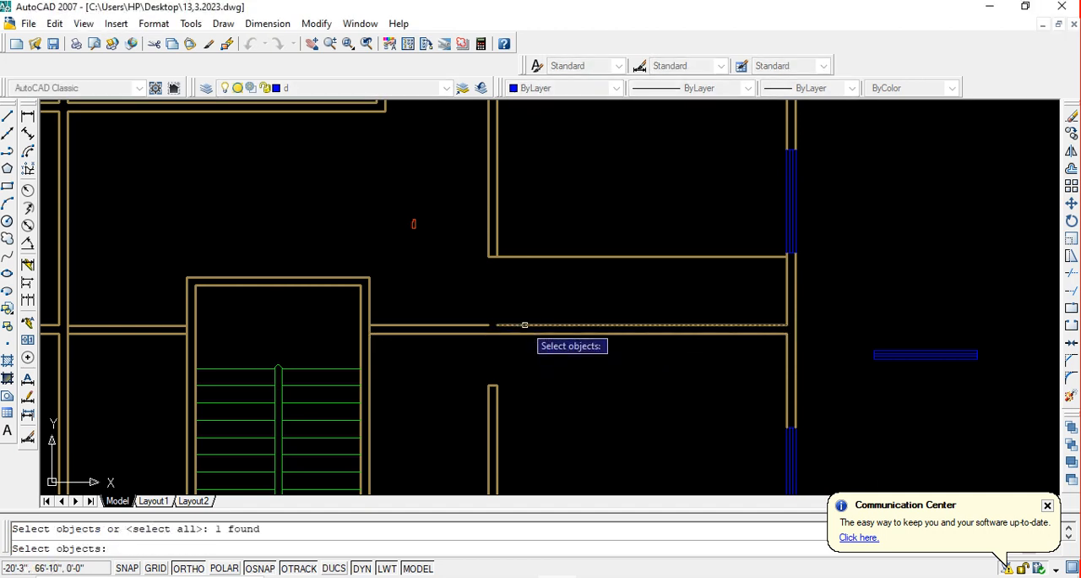
pyautogui.press('Return')
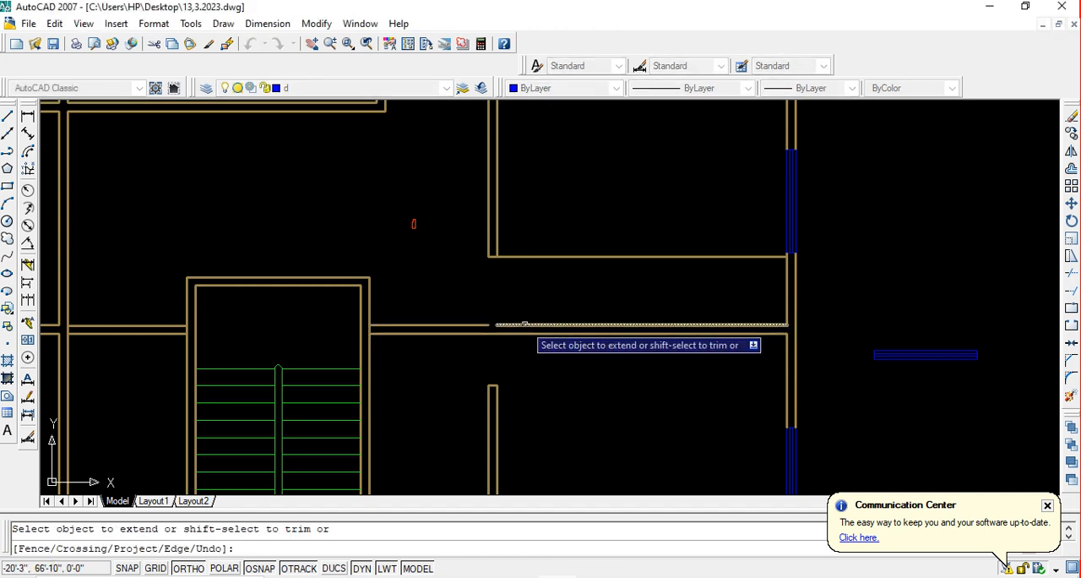
pyautogui.press('Escape')
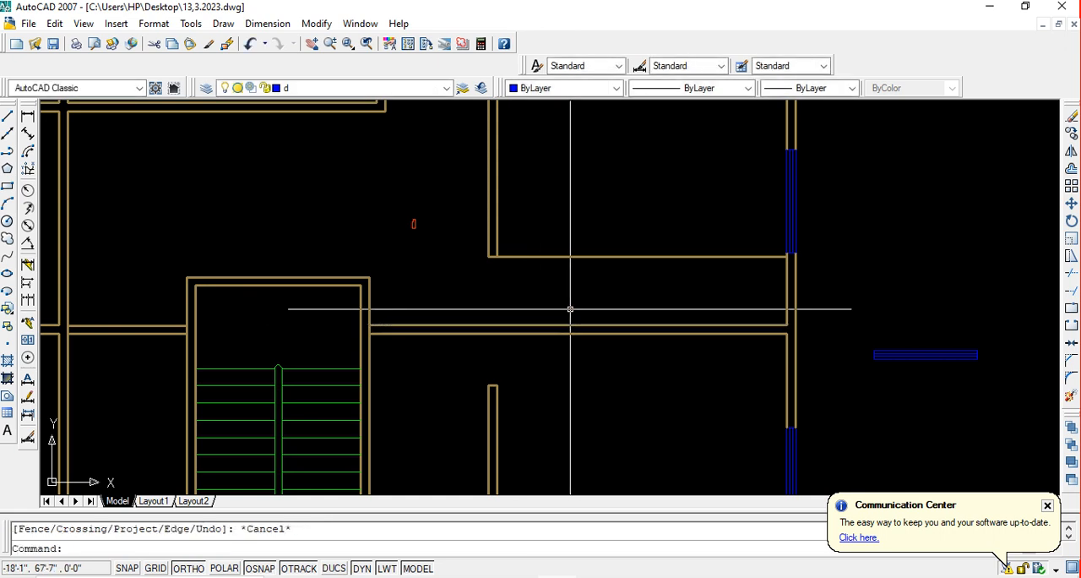
# Trim away the offset line's excess inside the middle right-hand room, keeping only the end cap on its left wall
pyautogui.write('tr')
pyautogui.press('Return')
pyautogui.press('Return')
pyautogui.click(608, 329)
pyautogui.click(583, 254)
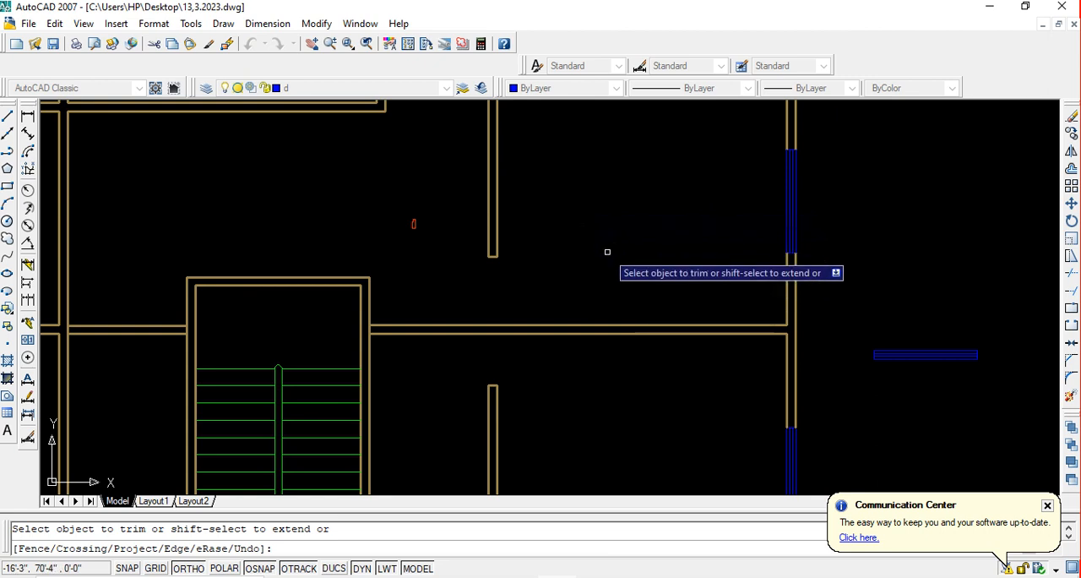
pyautogui.press('Escape')
pyautogui.scroll(-4, 605, 251)
pyautogui.moveTo(606, 250); pyautogui.dragTo(618, 301, button='middle')
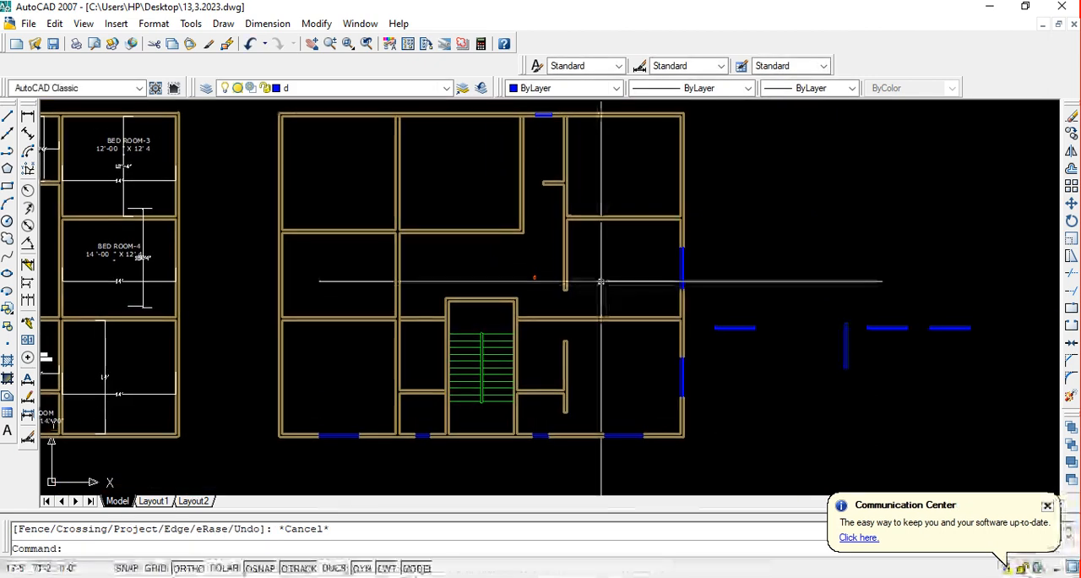
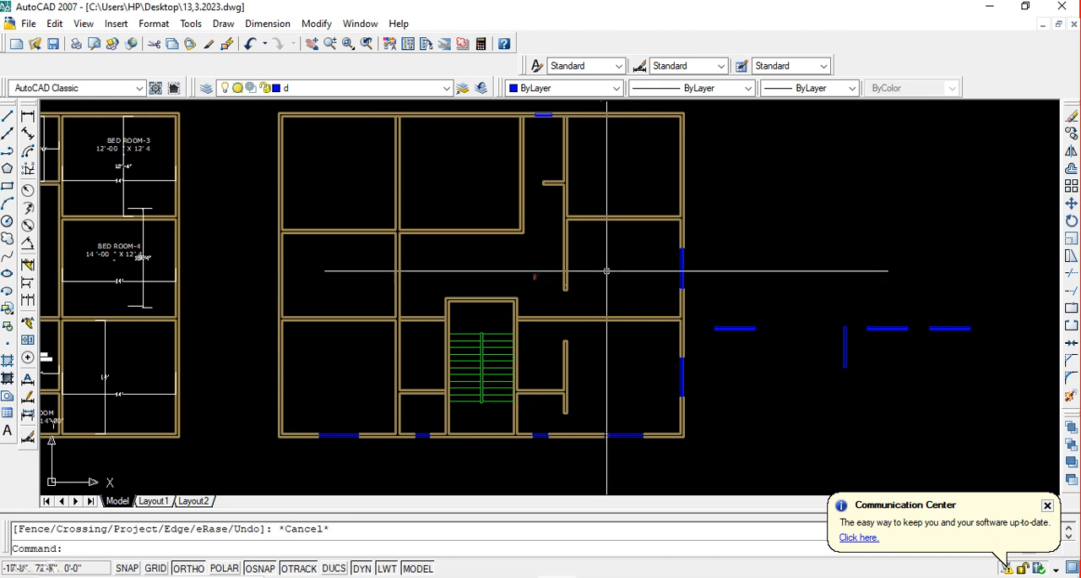
# Save the drawing with the current door openings
pyautogui.moveTo(607, 273); pyautogui.dragTo(593, 270, button='middle')
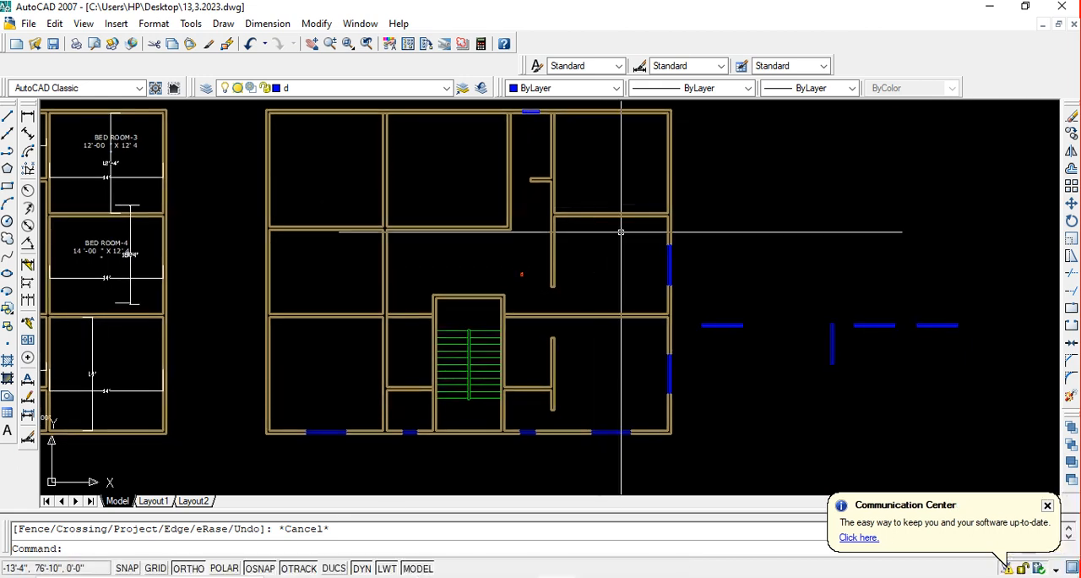
pyautogui.scroll(3, 584, 222)
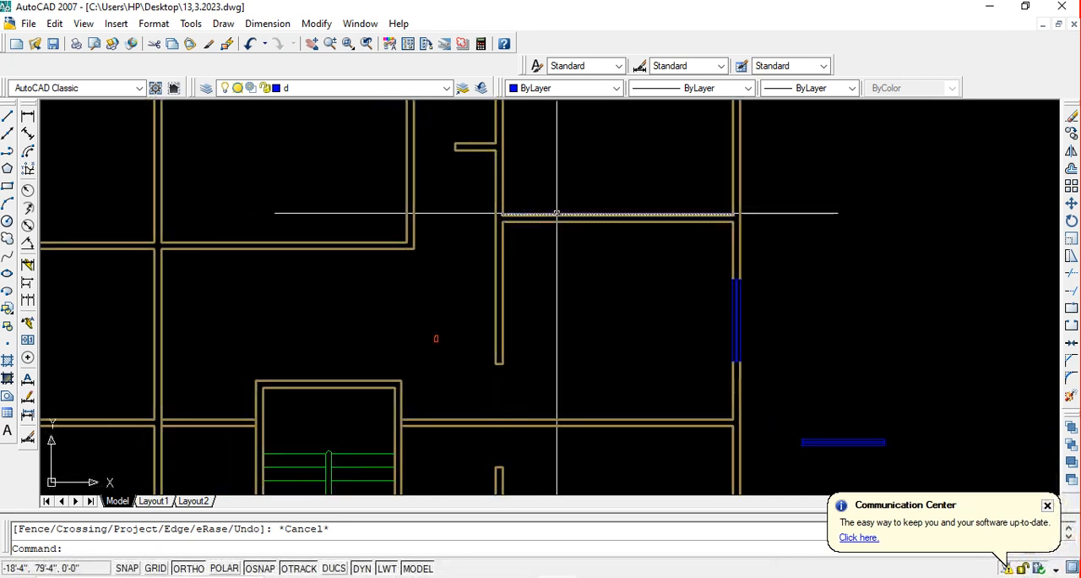
pyautogui.hotkey('ctrl', 's')
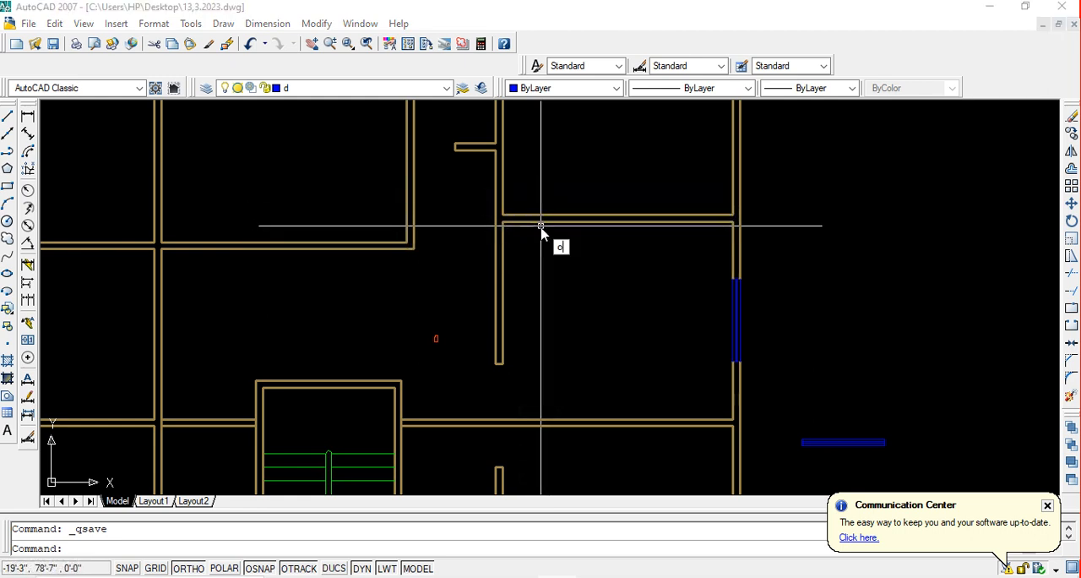
# Offset the inner face line of the upper right room's left wall 40 inches into the room
pyautogui.write('o')
pyautogui.press('Return')
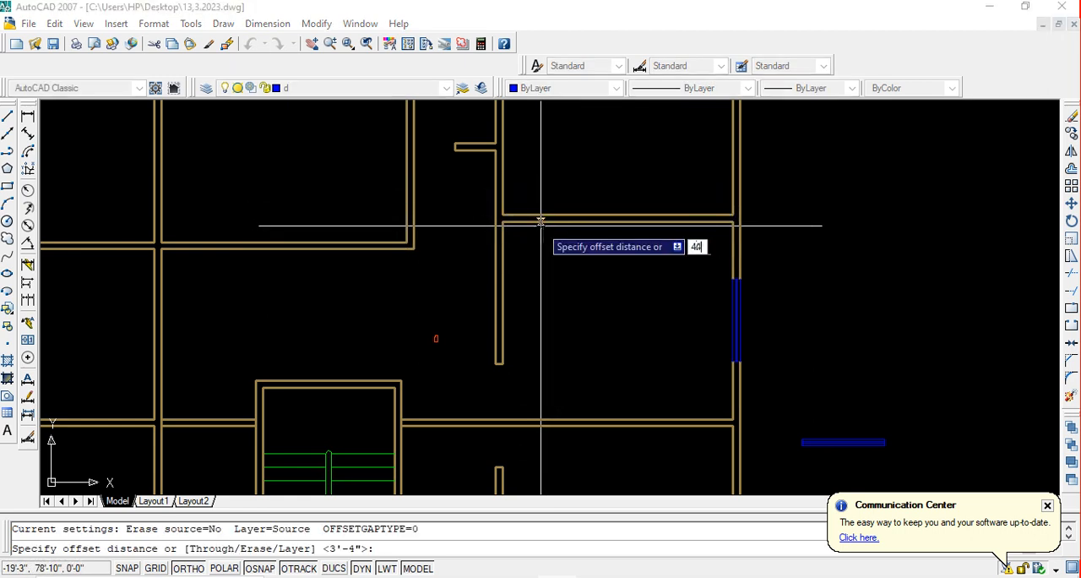
pyautogui.write('40')
pyautogui.press('Return')
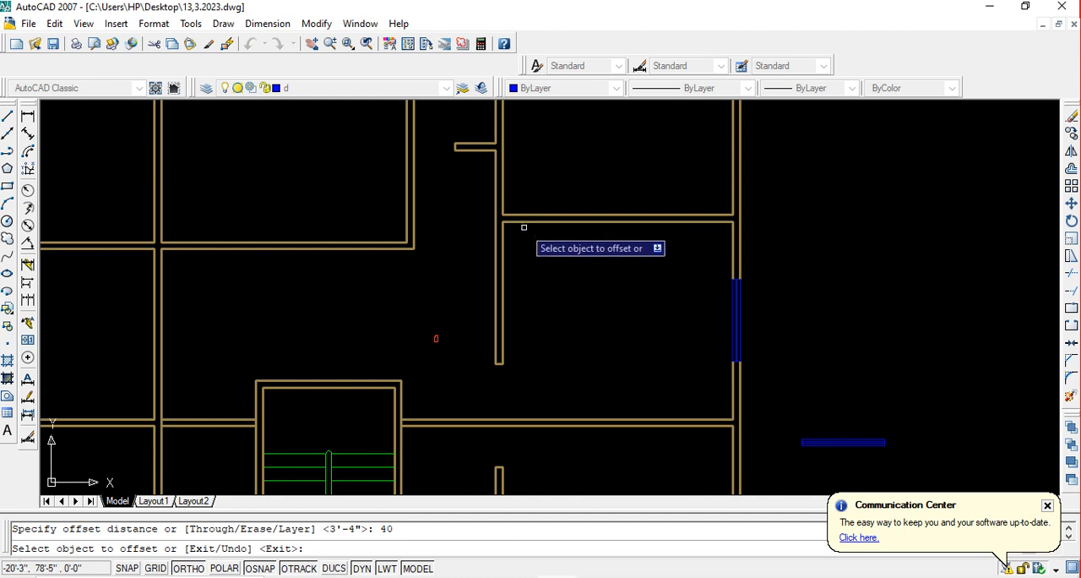
pyautogui.click(503, 192)
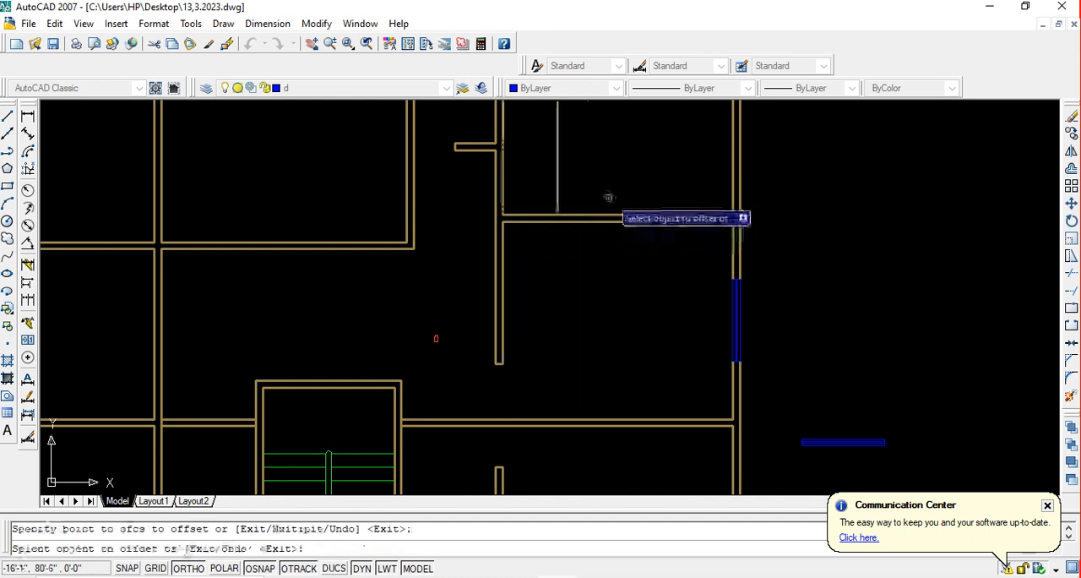
pyautogui.press('Escape')
# Extend the vertical offset line down across the upper right room's bottom wall to that wall's lower face
pyautogui.write('ex')
pyautogui.press('Return')
pyautogui.press('Return')
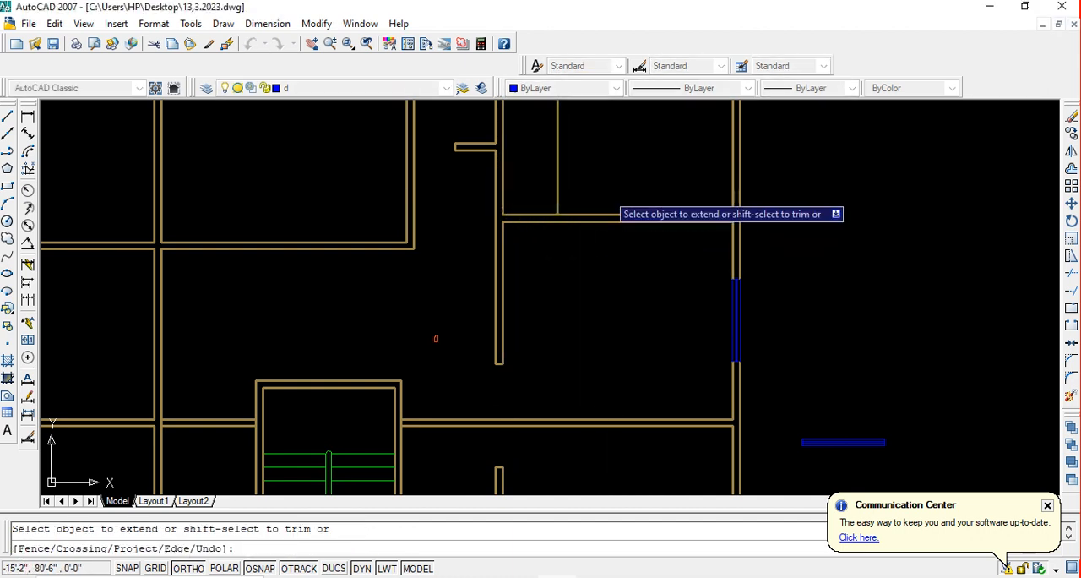
pyautogui.click(594, 189)
pyautogui.press('Escape')
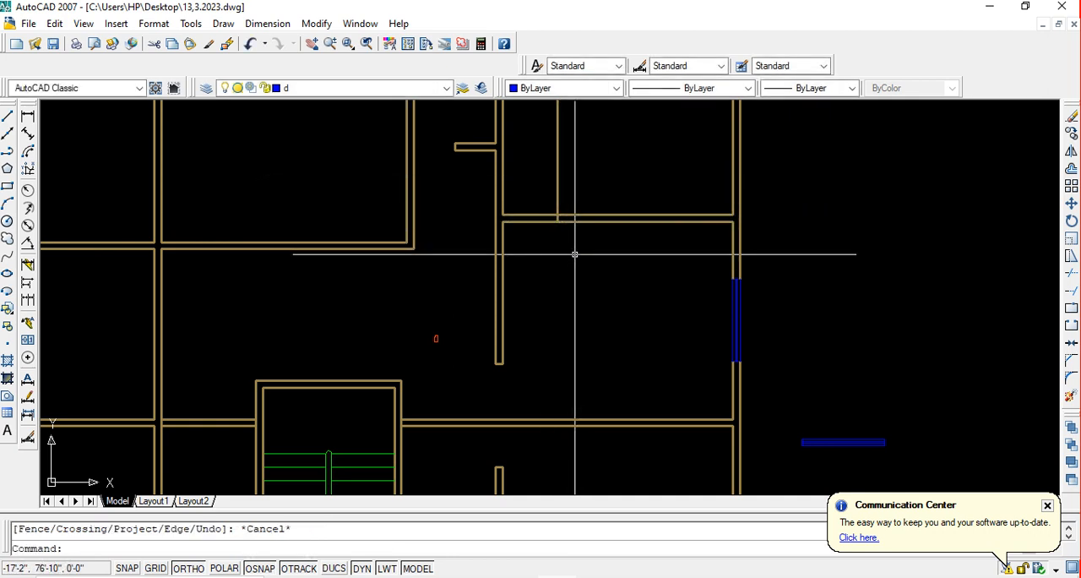
# Trim the bottom wall's lines between the left wall and the offset line, and remove the offset line's excess above the end cap
pyautogui.write('tr')
pyautogui.press('Return')
pyautogui.press('Return')
pyautogui.click(524, 200)
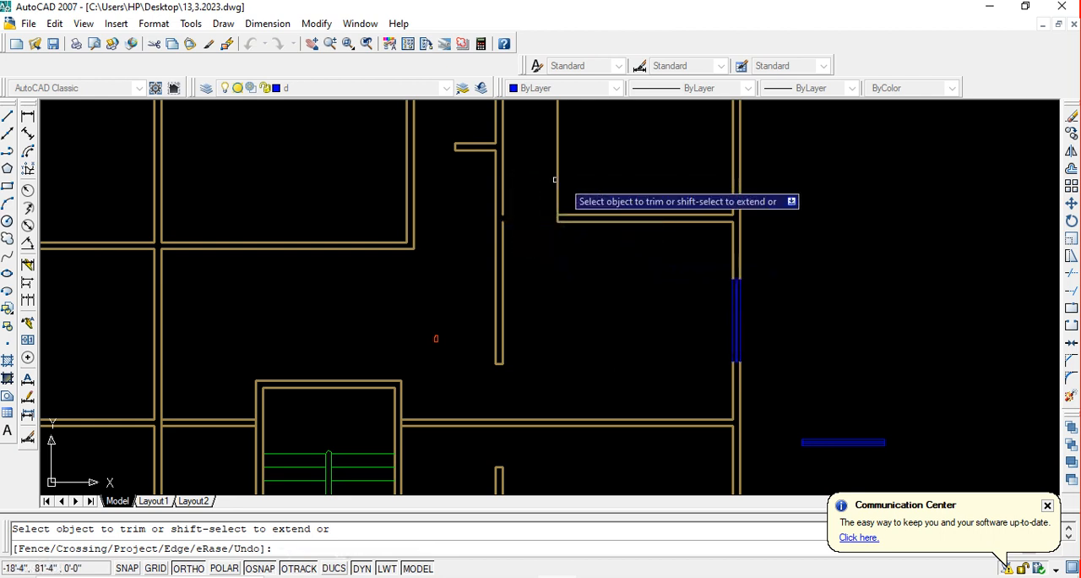
pyautogui.click(591, 183)
pyautogui.click(523, 162)
pyautogui.press('Escape')
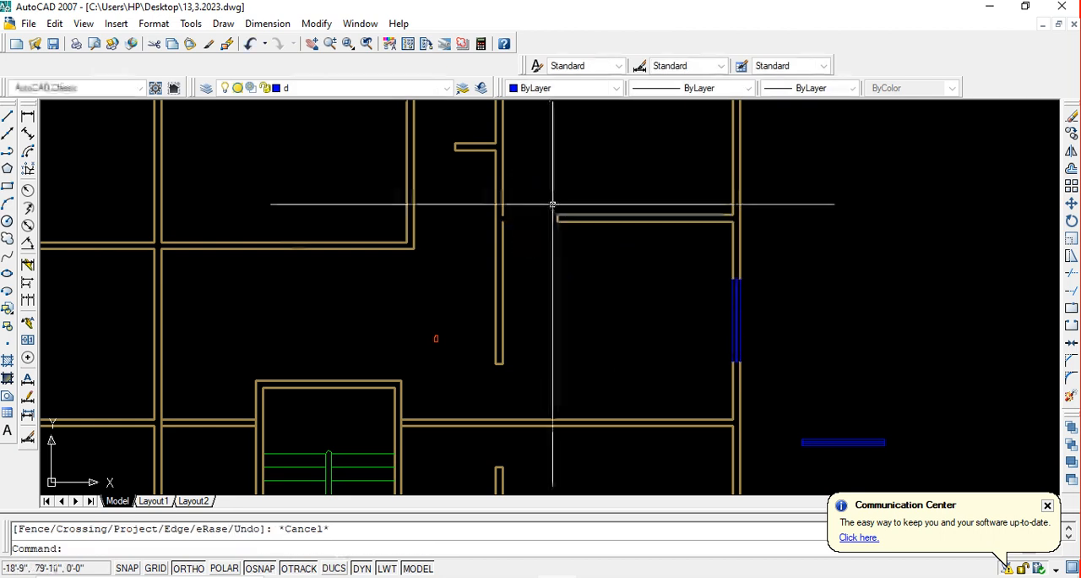
# Extend the left wall's right face line to close the small gap beside the new doorway, and save the drawing
pyautogui.write('e')
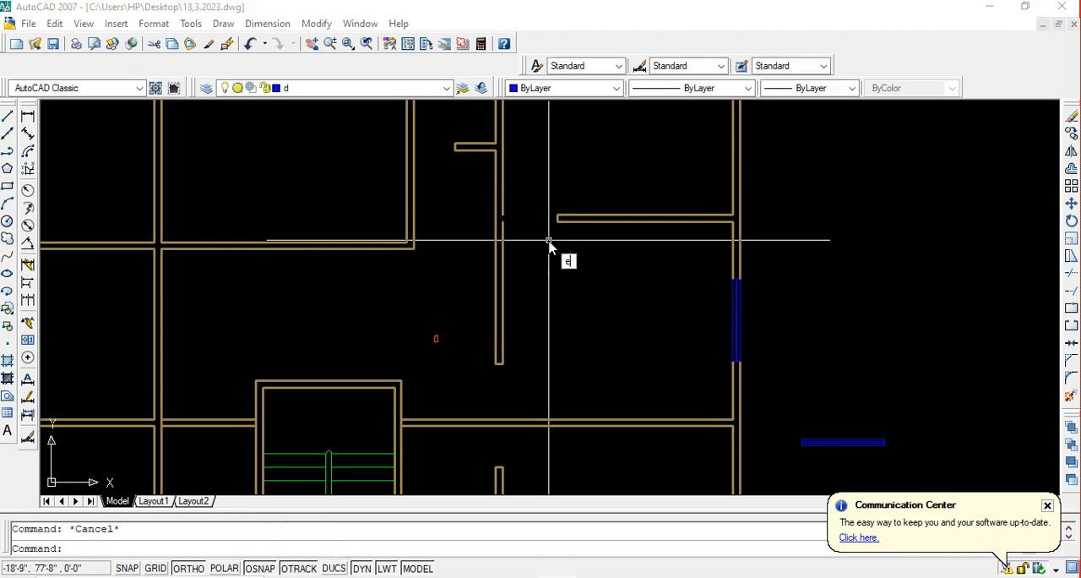
pyautogui.write('x')
pyautogui.press('Return')
pyautogui.press('Return')
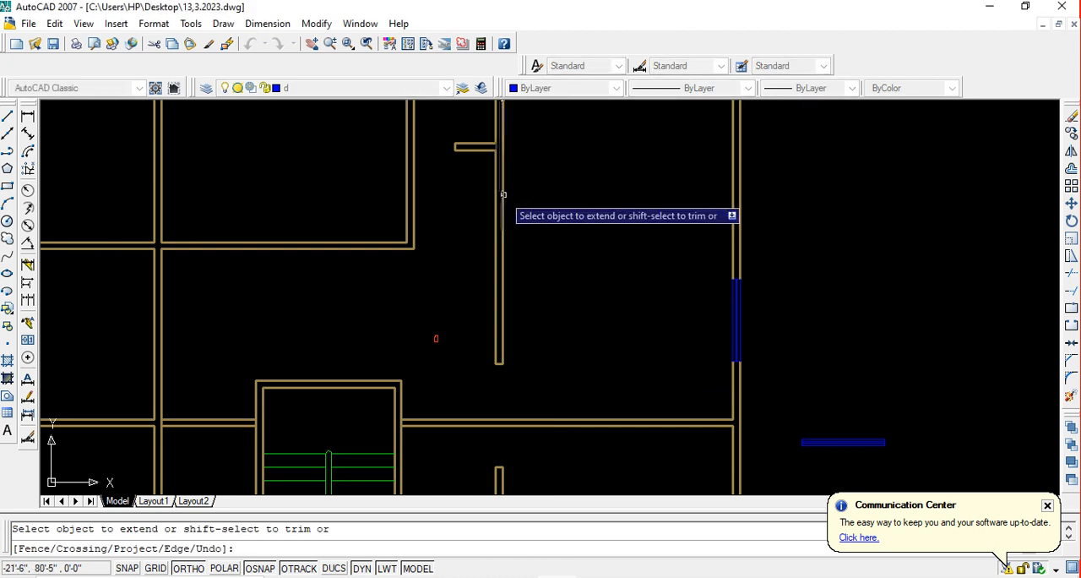
pyautogui.press('Escape')
pyautogui.hotkey('ctrl', 's')
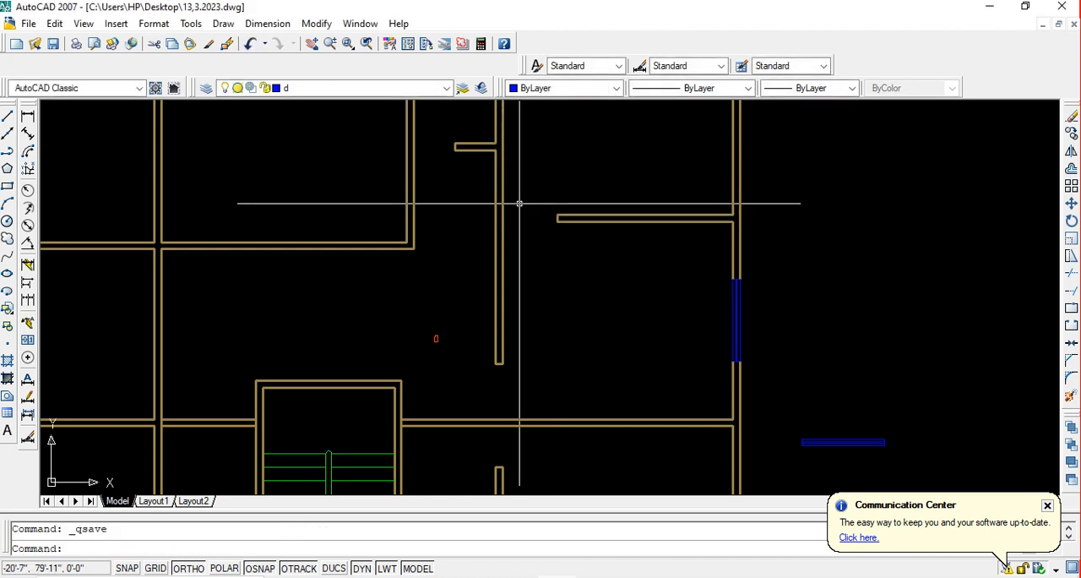
# Examine the remaining interior walls around the staircase and the left-hand rooms for the next door location
pyautogui.scroll(-4, 520, 204)
pyautogui.moveTo(527, 226); pyautogui.dragTo(541, 238, button='middle')
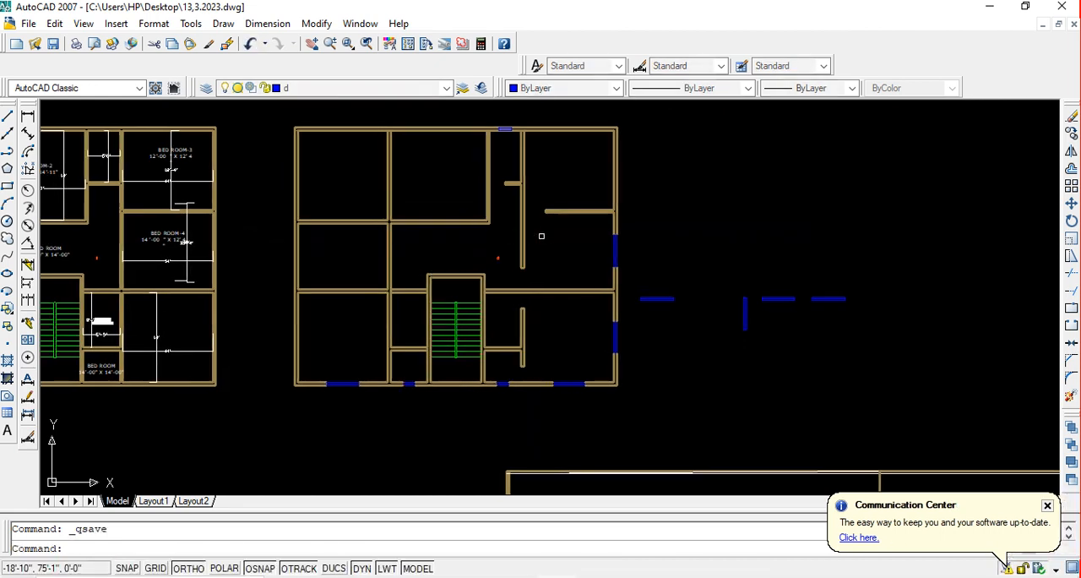
pyautogui.scroll(4, 527, 371)
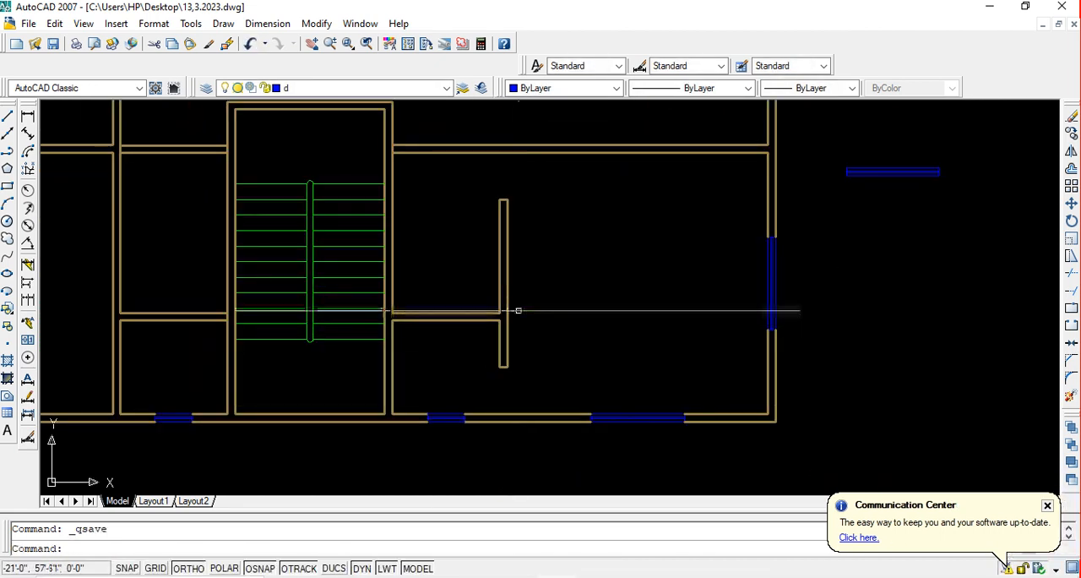
pyautogui.scroll(-2, 519, 297)
pyautogui.moveTo(542, 288); pyautogui.dragTo(549, 294, button='middle')
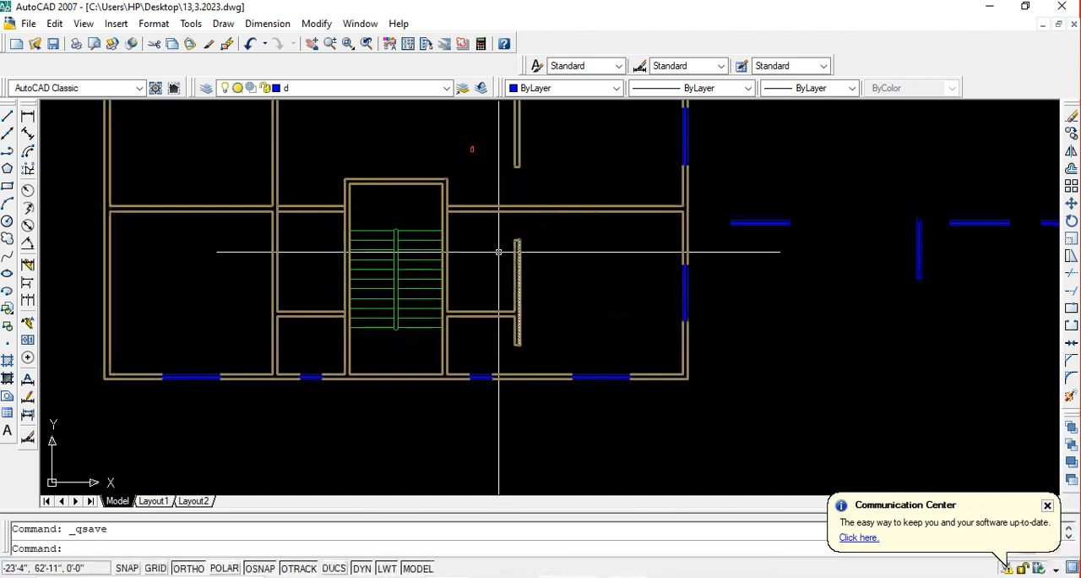
pyautogui.moveTo(499, 251); pyautogui.dragTo(614, 273, button='middle')
pyautogui.scroll(-2, 591, 245)
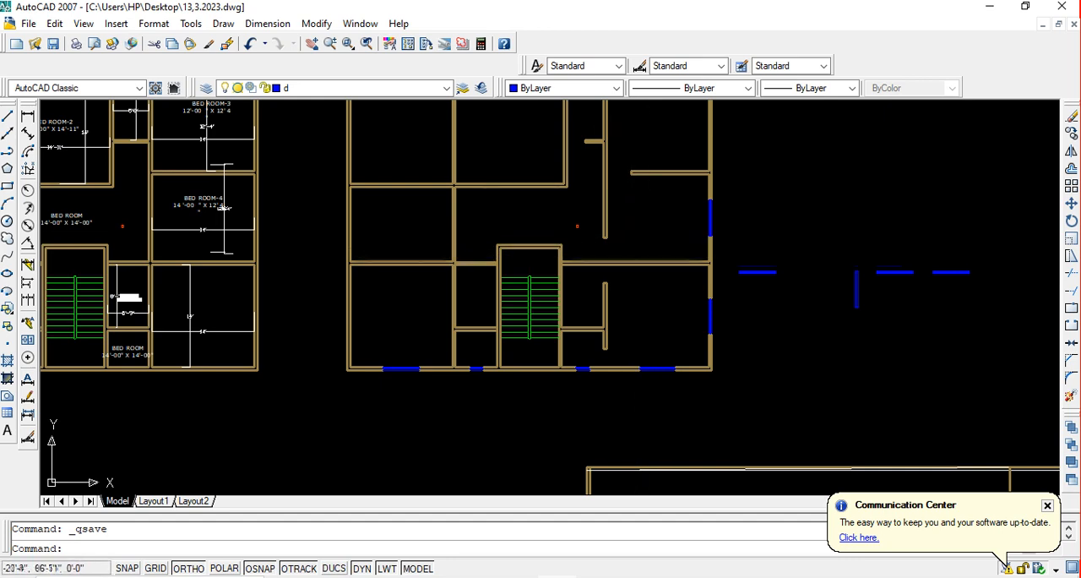
pyautogui.moveTo(589, 276); pyautogui.dragTo(649, 330, button='middle')
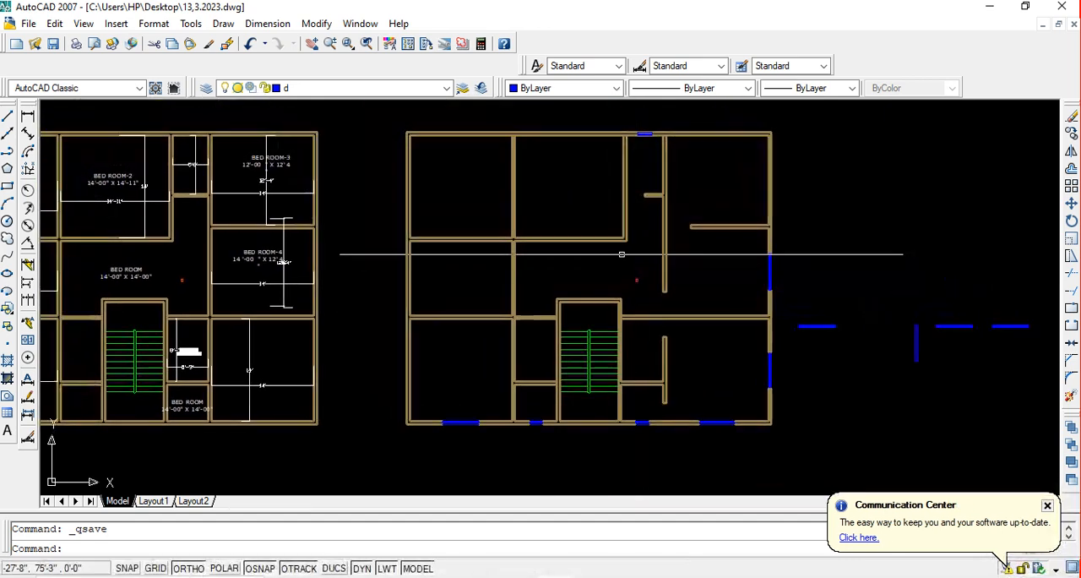
pyautogui.scroll(4, 518, 253)
pyautogui.scroll(-3, 526, 252)
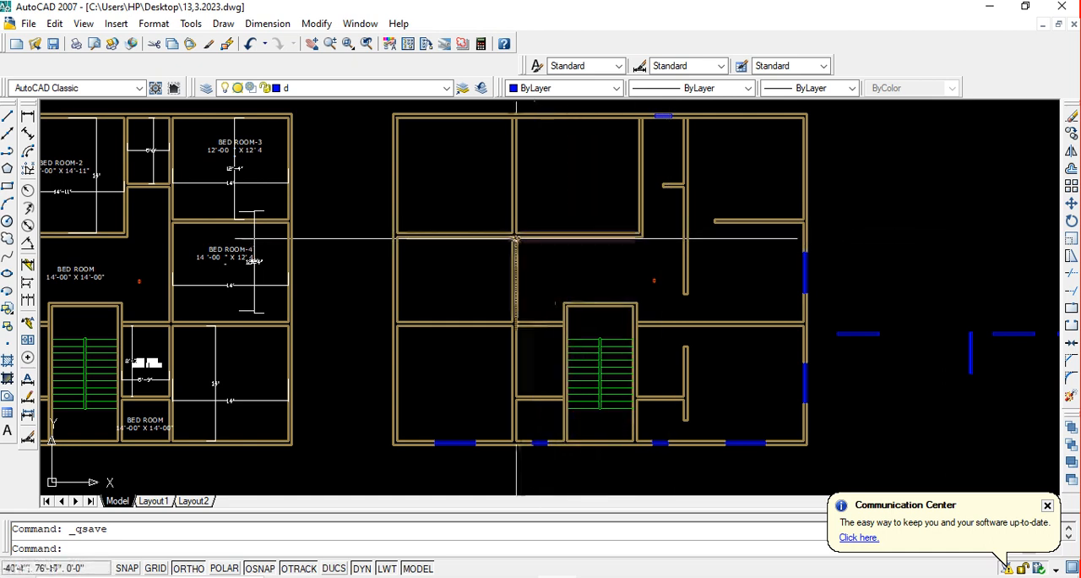
pyautogui.scroll(3, 532, 237)
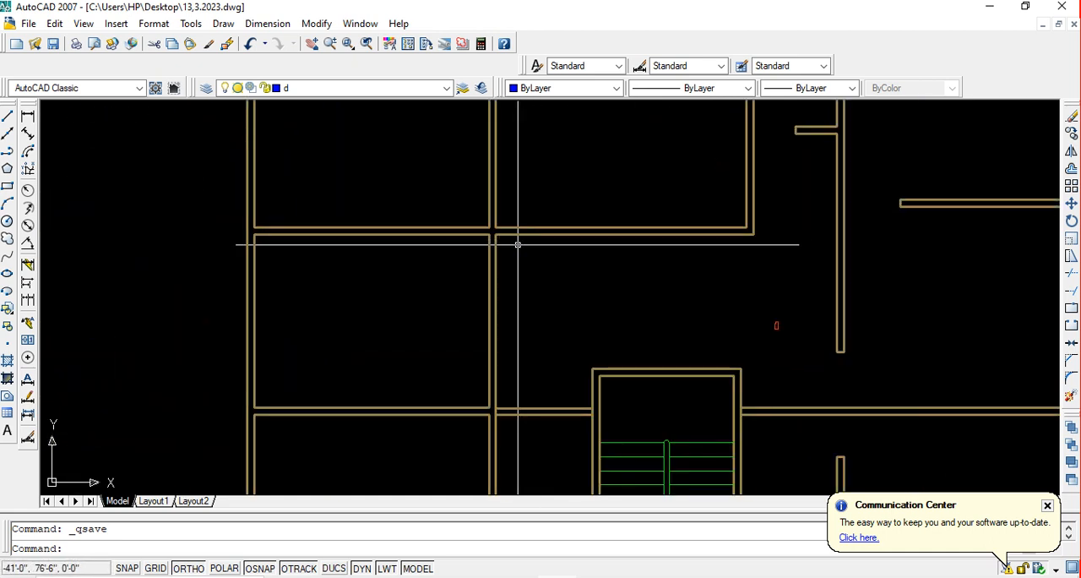
pyautogui.moveTo(518, 244); pyautogui.dragTo(547, 290, button='middle')
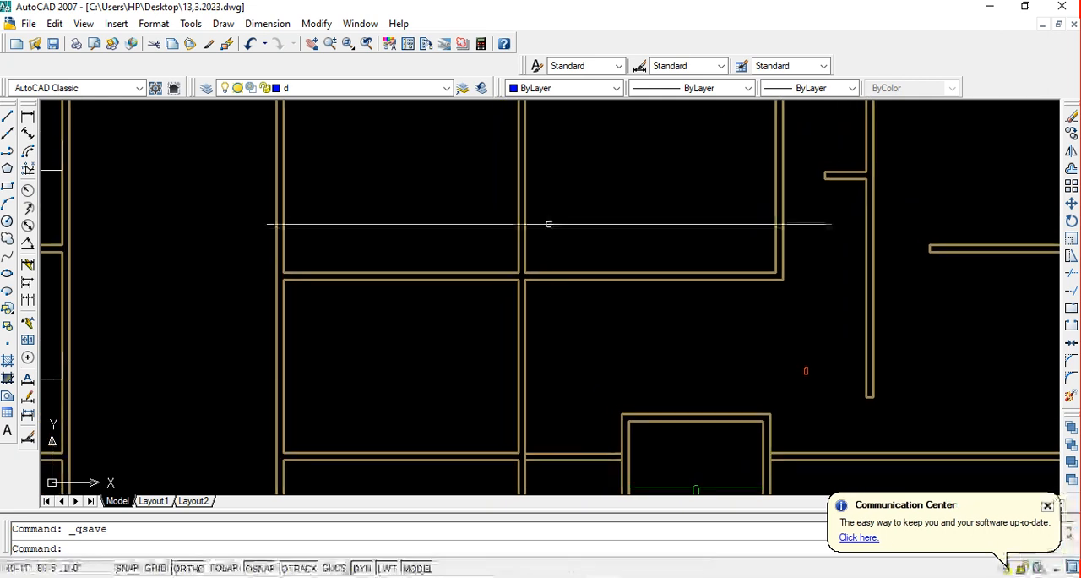
pyautogui.scroll(-2, 521, 180)
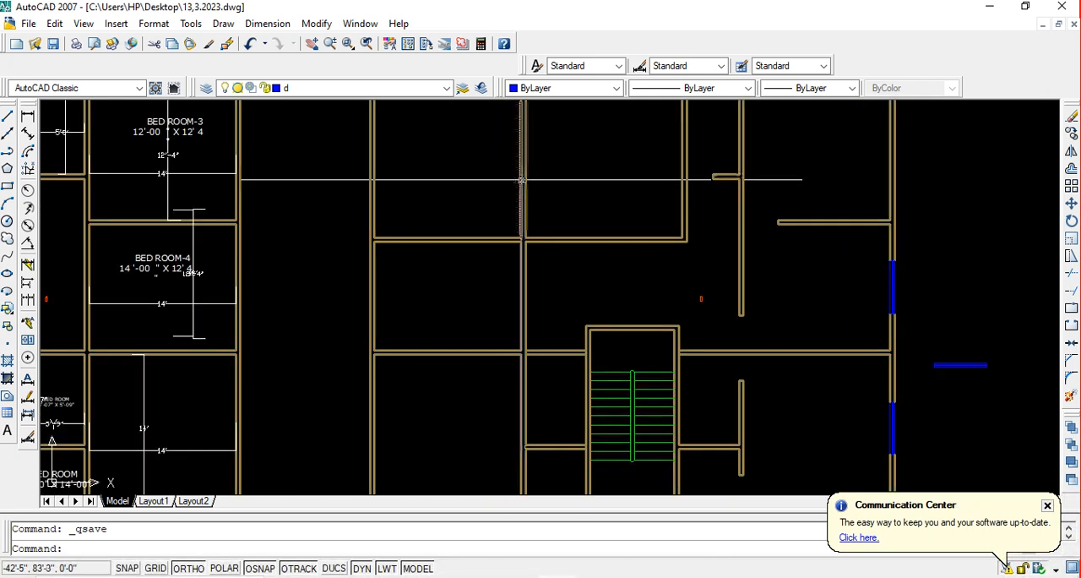
pyautogui.moveTo(524, 239); pyautogui.dragTo(556, 288, button='middle')
# Offset the right face line of the wall between the two upper left rooms 40 inches to the right
pyautogui.scroll(1, 554, 335)
pyautogui.scroll(3, 548, 285)
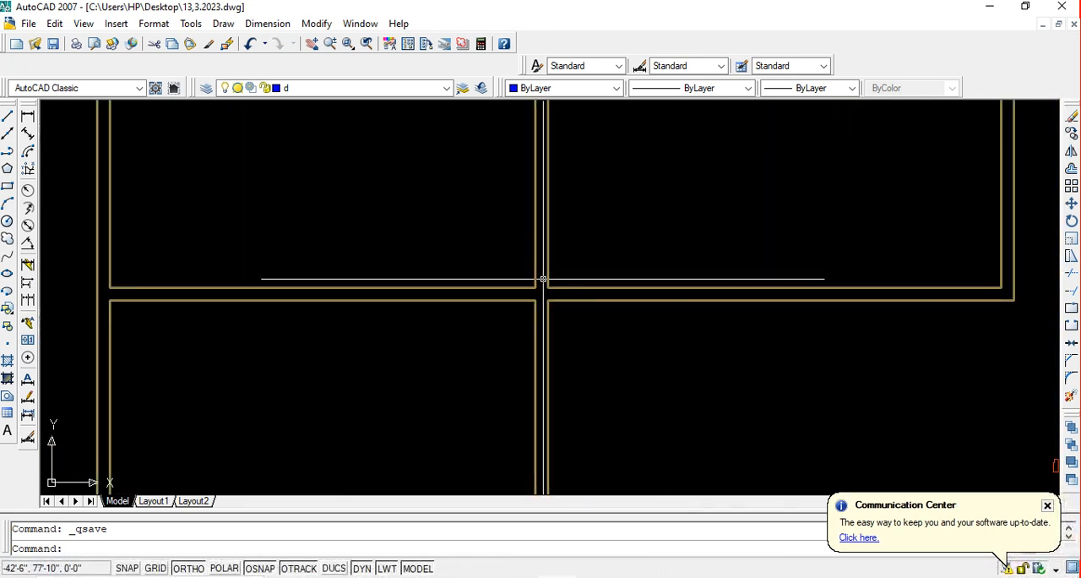
pyautogui.write('o')
pyautogui.press('Return')
pyautogui.write('4')
pyautogui.write('0')
pyautogui.press('Return')
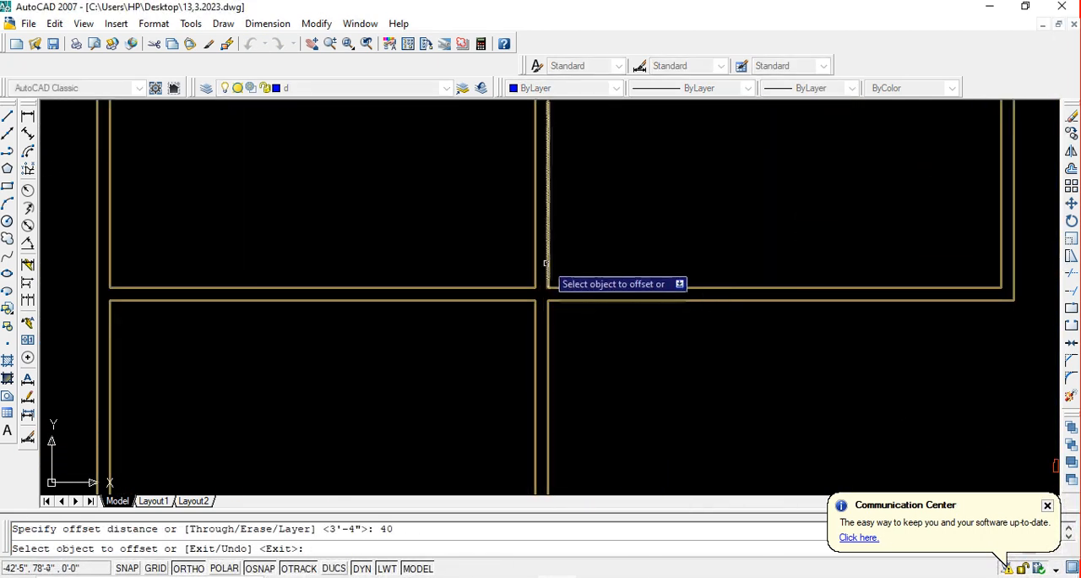
pyautogui.click(549, 280)
pyautogui.click(694, 265)
pyautogui.press('Return')
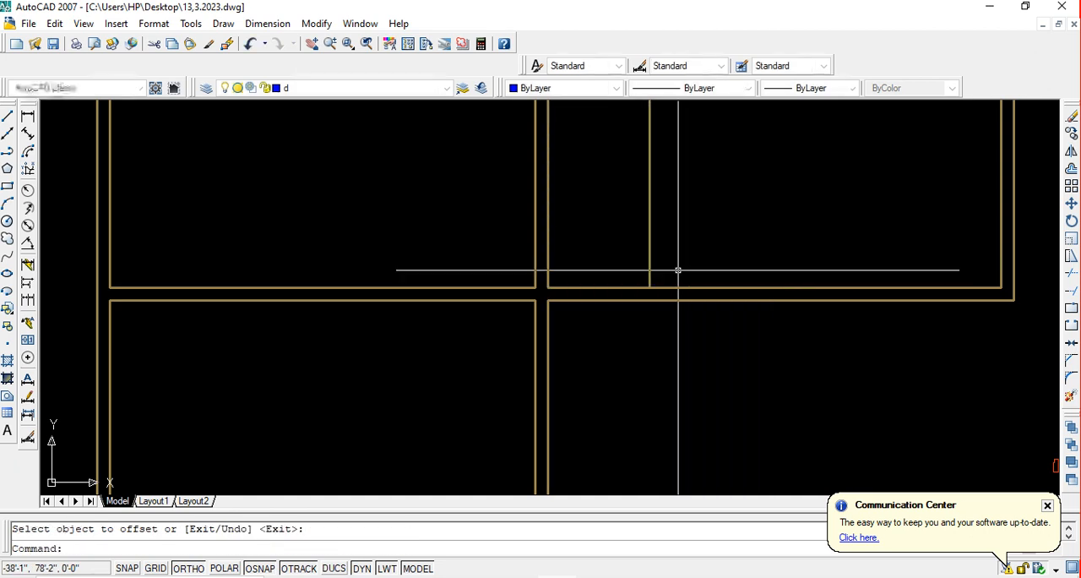
# Extend the new offset line down across the upper middle room's bottom wall to that wall's lower face
pyautogui.write('ex')
pyautogui.press('Return')
pyautogui.press('Return')
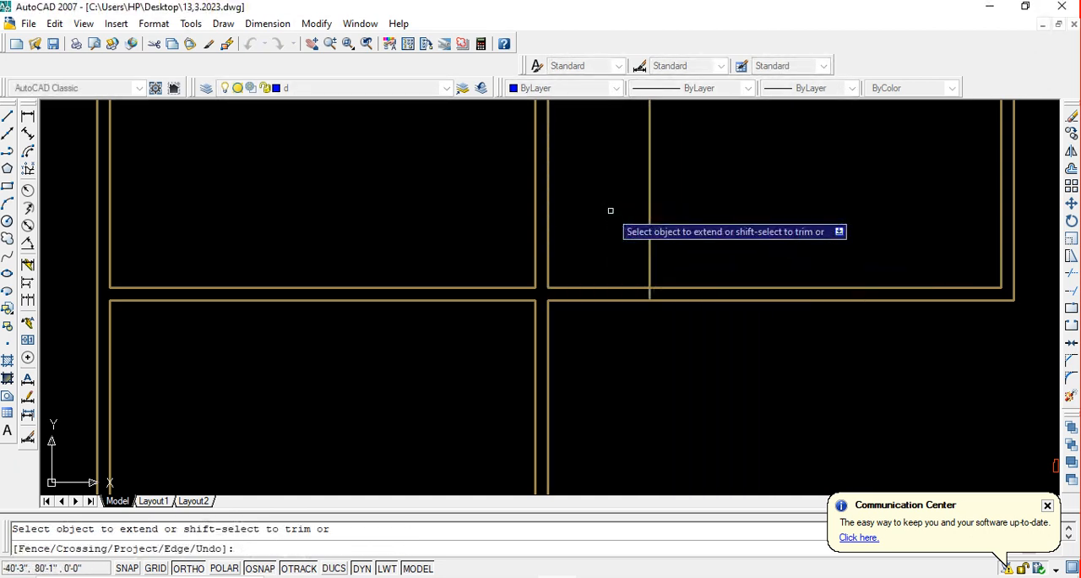
pyautogui.press('Escape')
# Trim the upper middle room's bottom wall between its left wall and the offset line, and remove the offset line's excess above the end cap
pyautogui.write('tr')
pyautogui.press('Return')
pyautogui.press('Return')
pyautogui.click(617, 318)
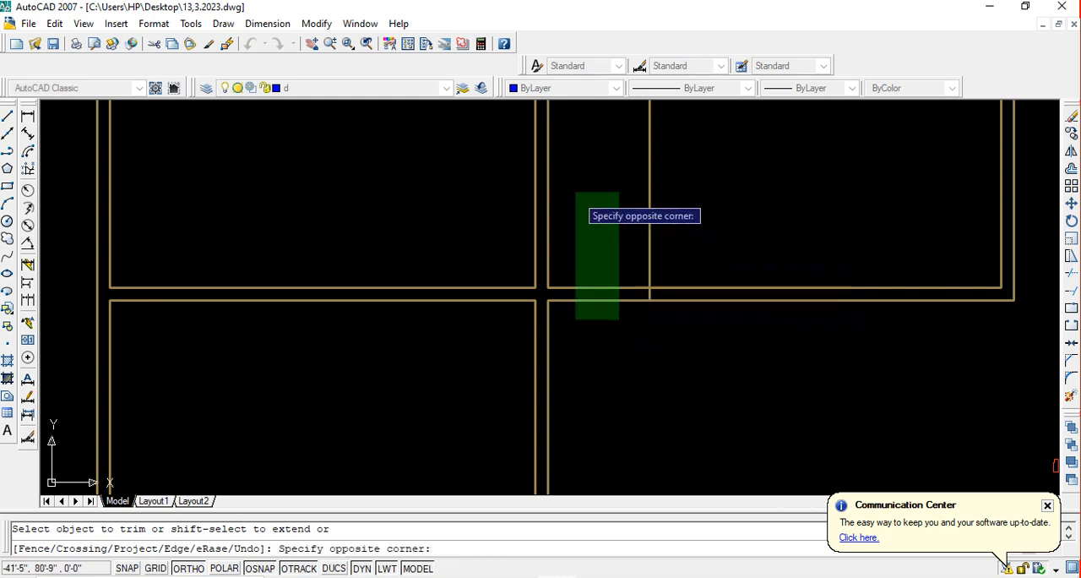
pyautogui.click(575, 192)
pyautogui.click(731, 187)
pyautogui.click(587, 162)
pyautogui.press('Escape')
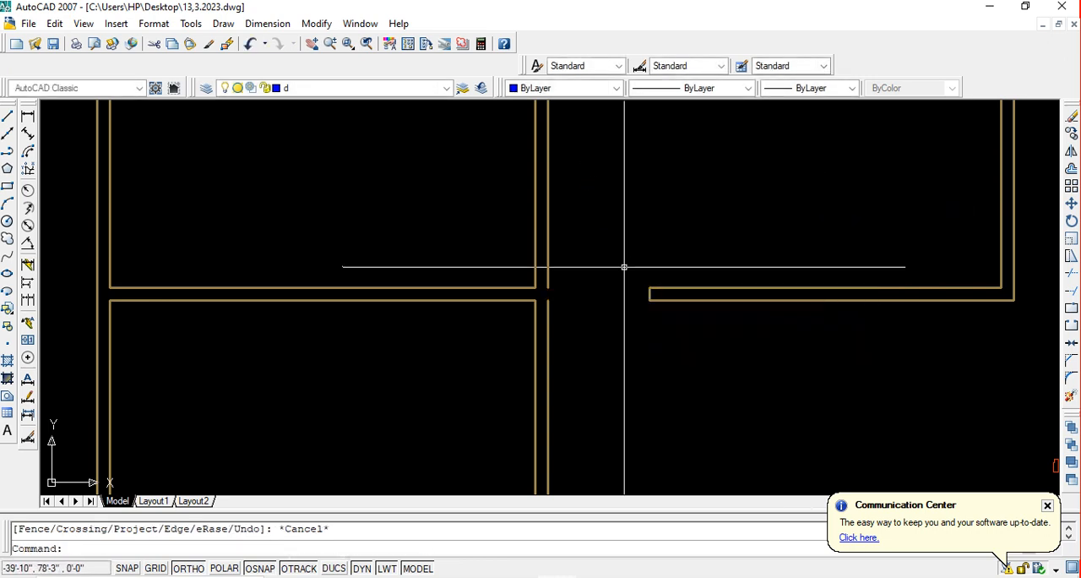
# Extend the left wall's right face line across the small gap at the new doorway so the face is continuous
pyautogui.write('ex')
pyautogui.press('Return')
pyautogui.press('Return')
pyautogui.click(623, 265)
pyautogui.click(478, 177)
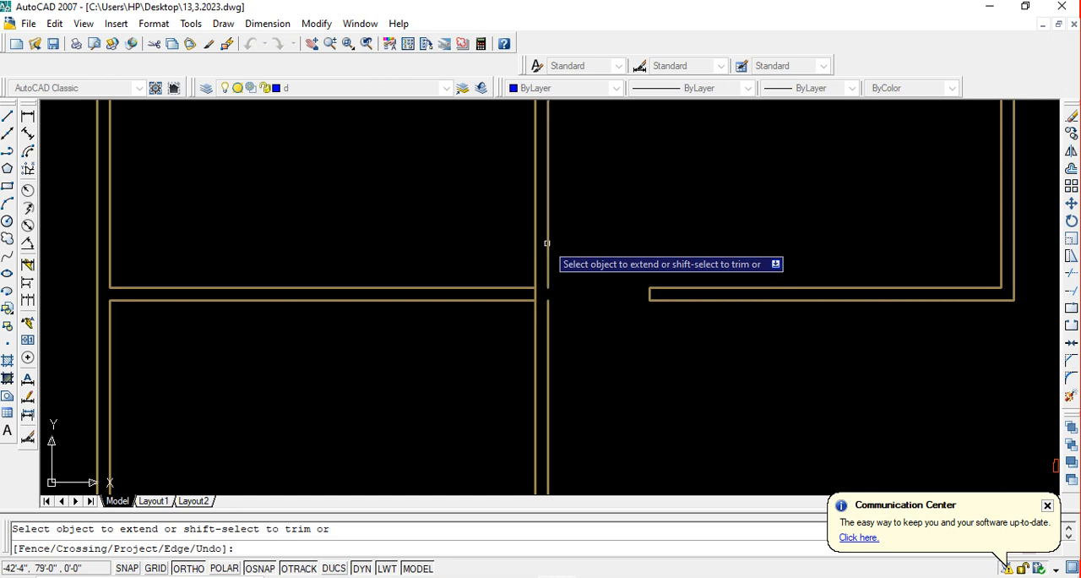
pyautogui.press('Escape')
pyautogui.click(547, 321)
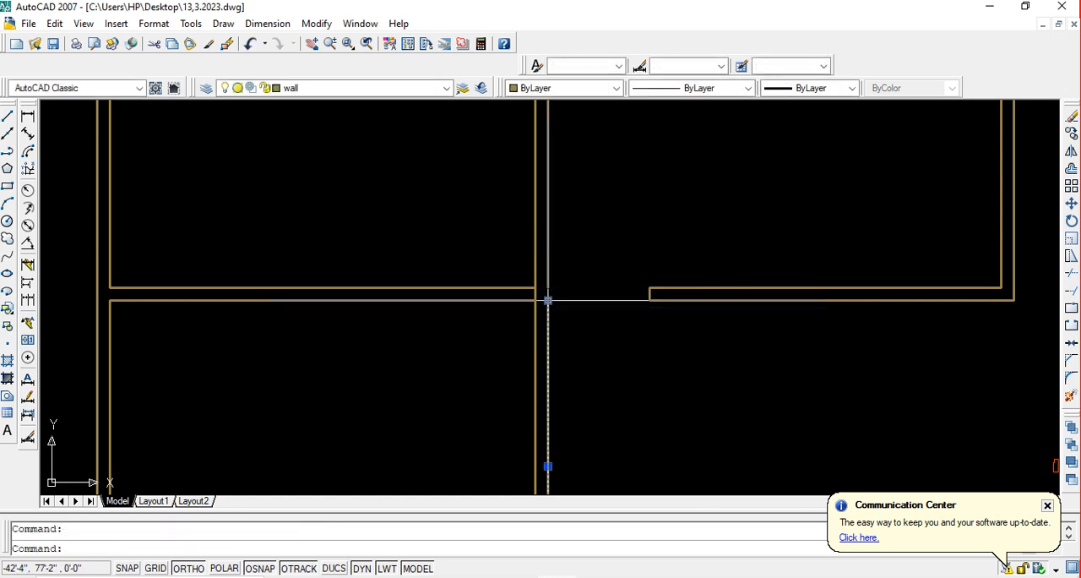
pyautogui.click(548, 299)
pyautogui.press('space')
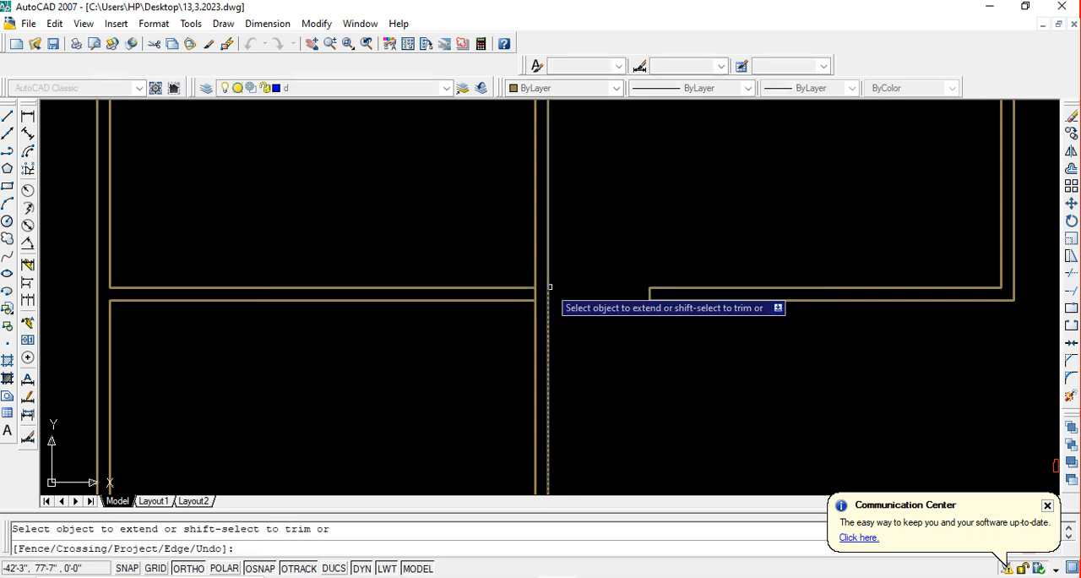
pyautogui.press('Escape')
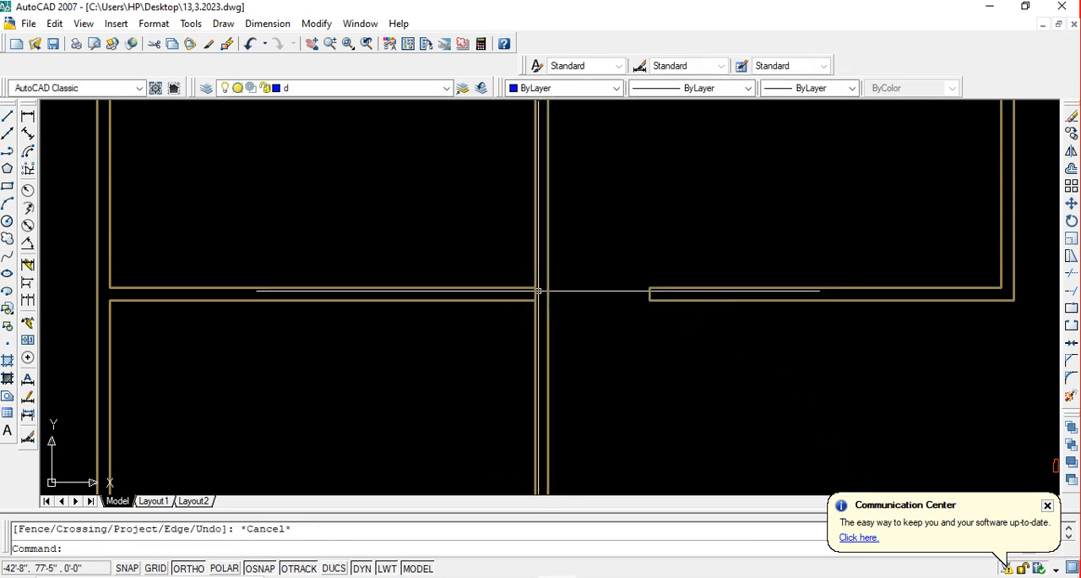
pyautogui.scroll(-5, 538, 291)
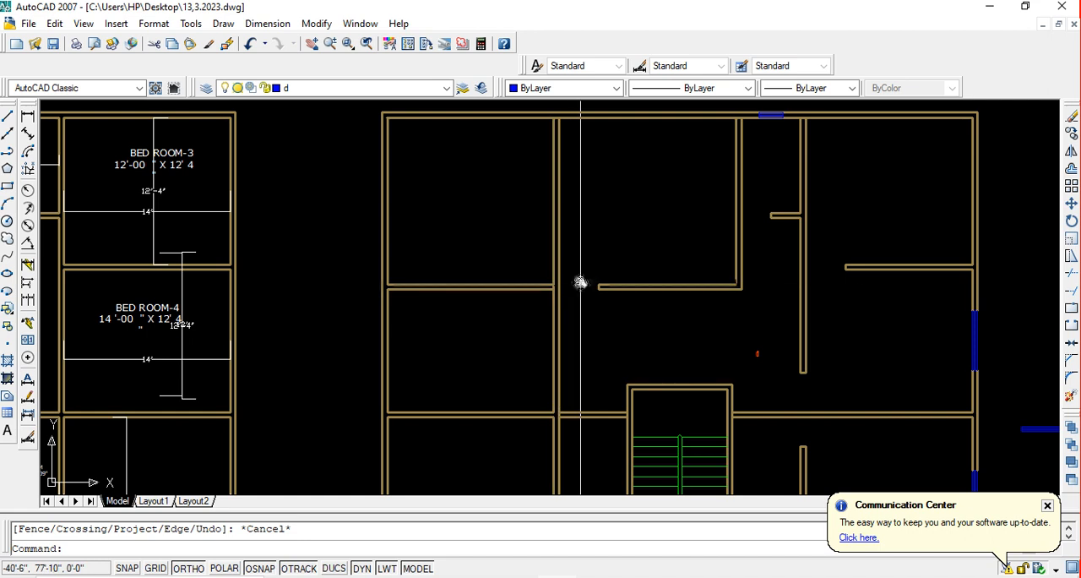
pyautogui.scroll(5, 580, 283)
pyautogui.write('t')
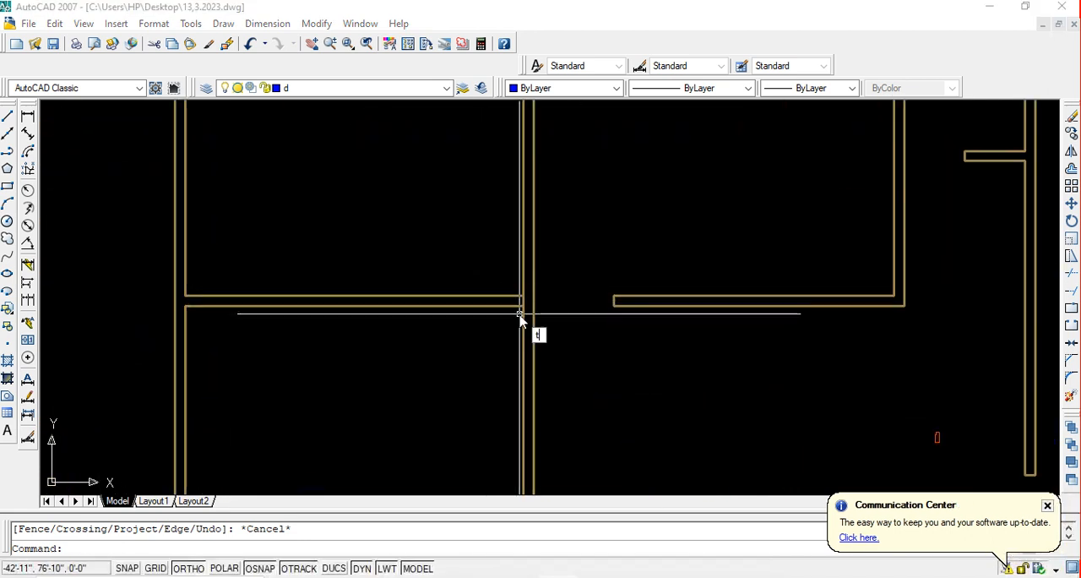
pyautogui.press('space')
pyautogui.press('Escape')
pyautogui.write('tr')
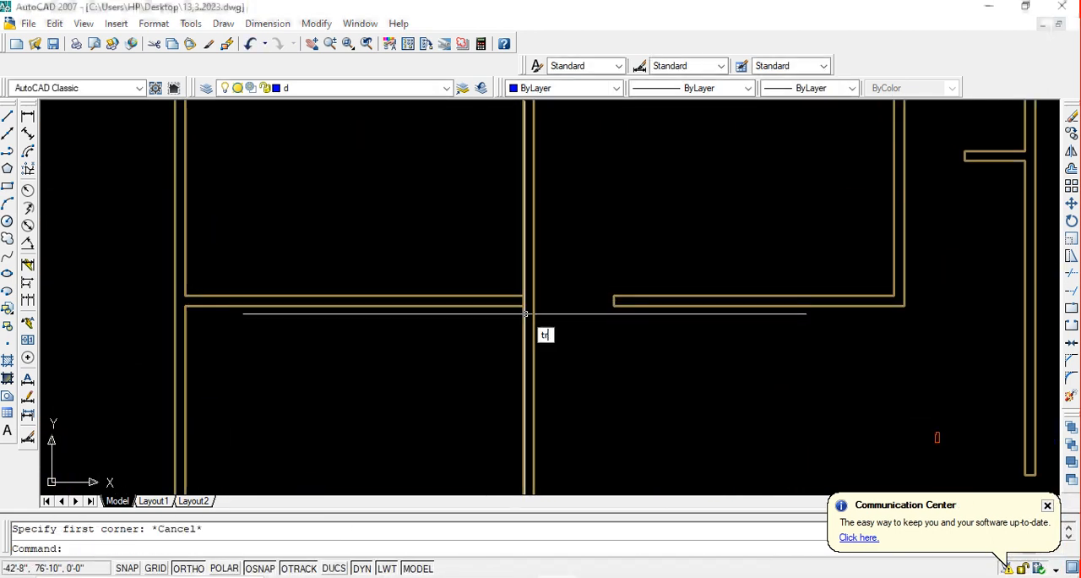
pyautogui.press('space')
pyautogui.press('space')
pyautogui.scroll(5, 522, 306)
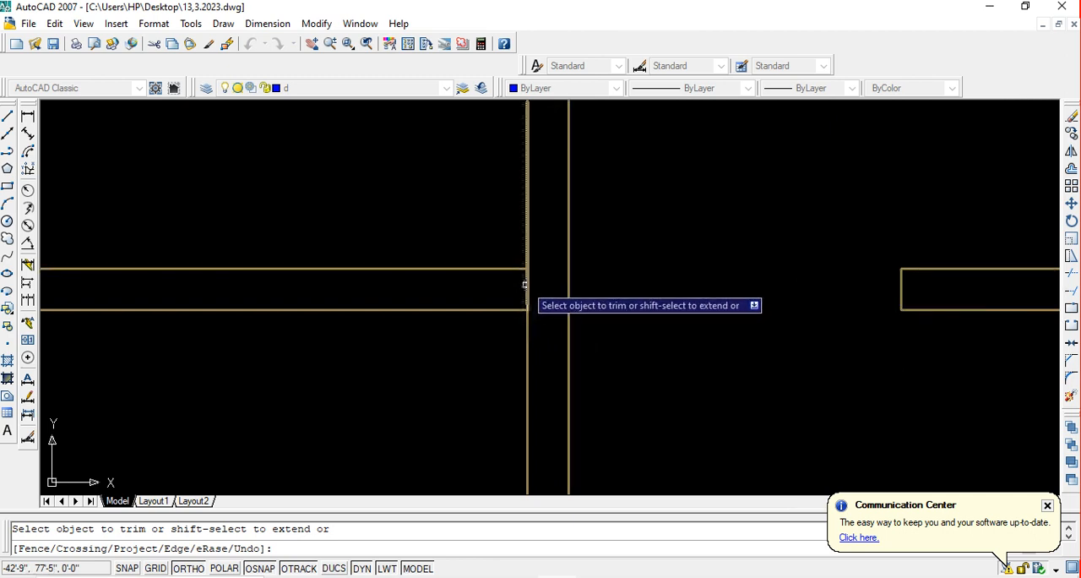
pyautogui.press('Escape')
# Save the drawing
pyautogui.scroll(-5, 526, 284)
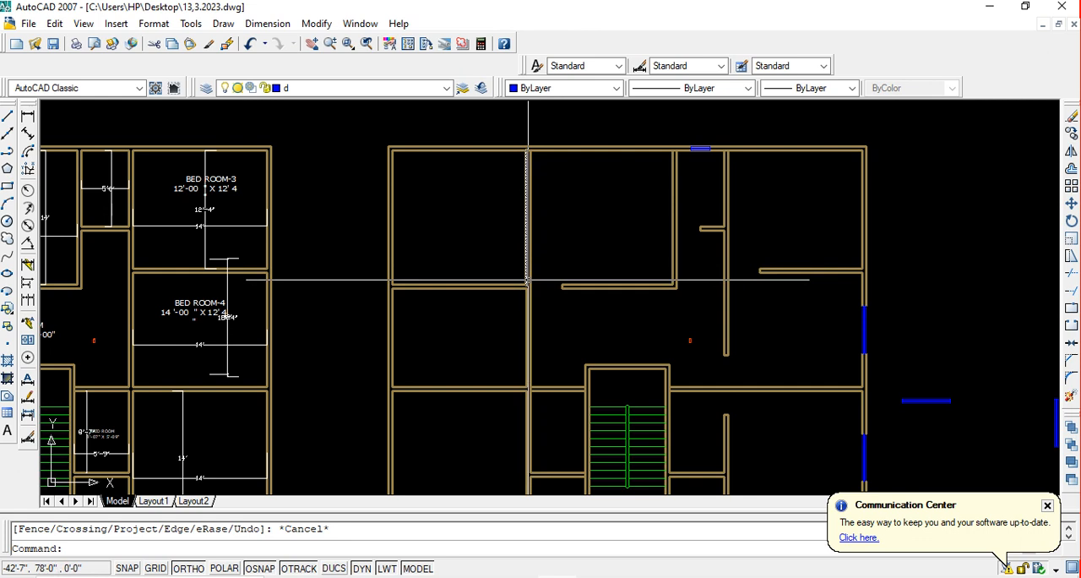
pyautogui.moveTo(546, 289); pyautogui.dragTo(558, 243, button='middle')
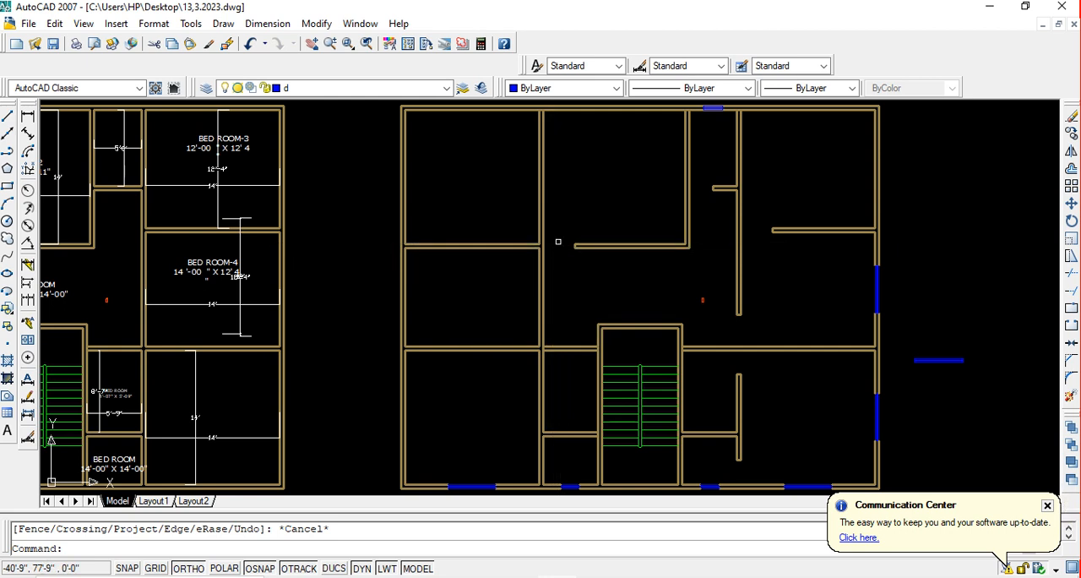
pyautogui.hotkey('ctrl', 's')
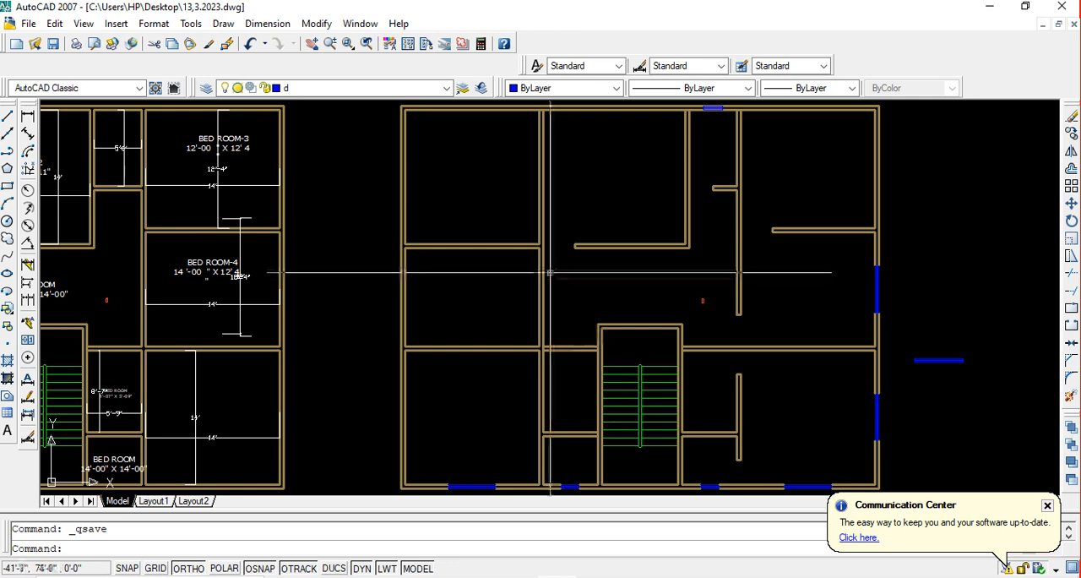
# Look over the rooms beside the staircase and the upper left rooms for the next doorway location
pyautogui.moveTo(552, 298); pyautogui.dragTo(570, 230, button='middle')
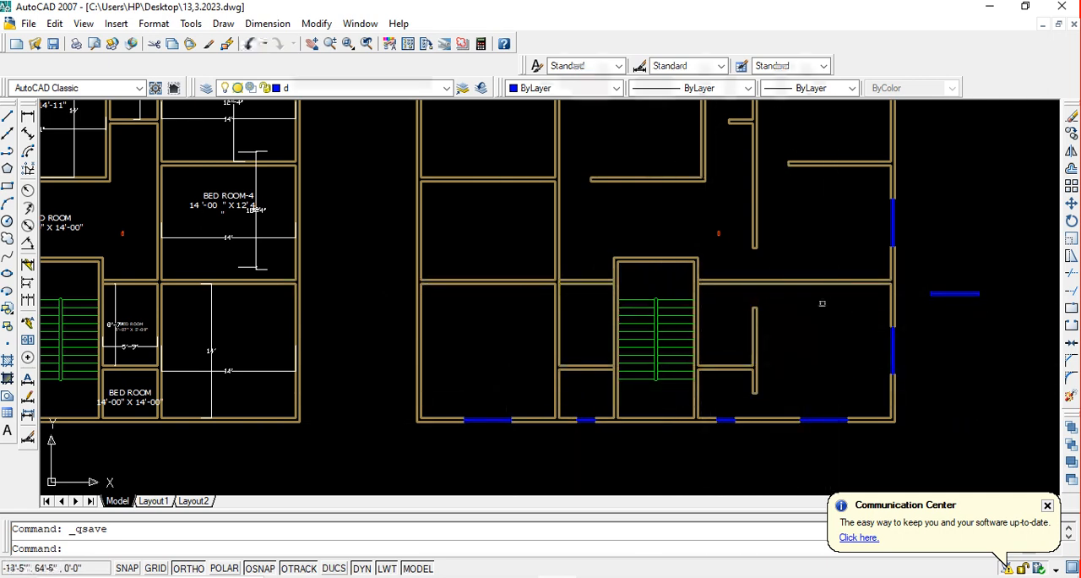
pyautogui.scroll(3, 585, 386)
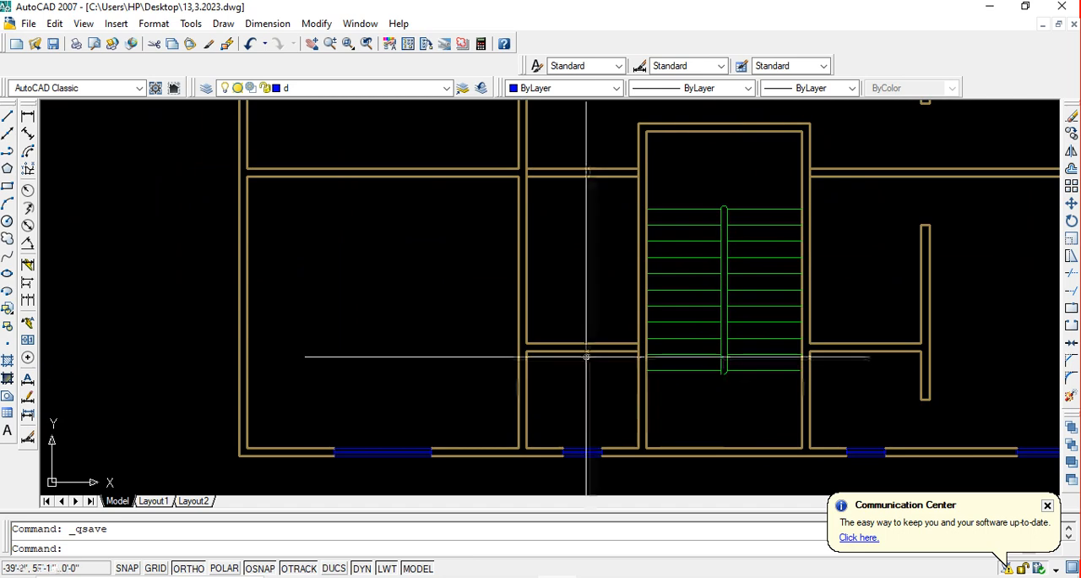
pyautogui.moveTo(586, 357); pyautogui.dragTo(596, 380, button='middle')
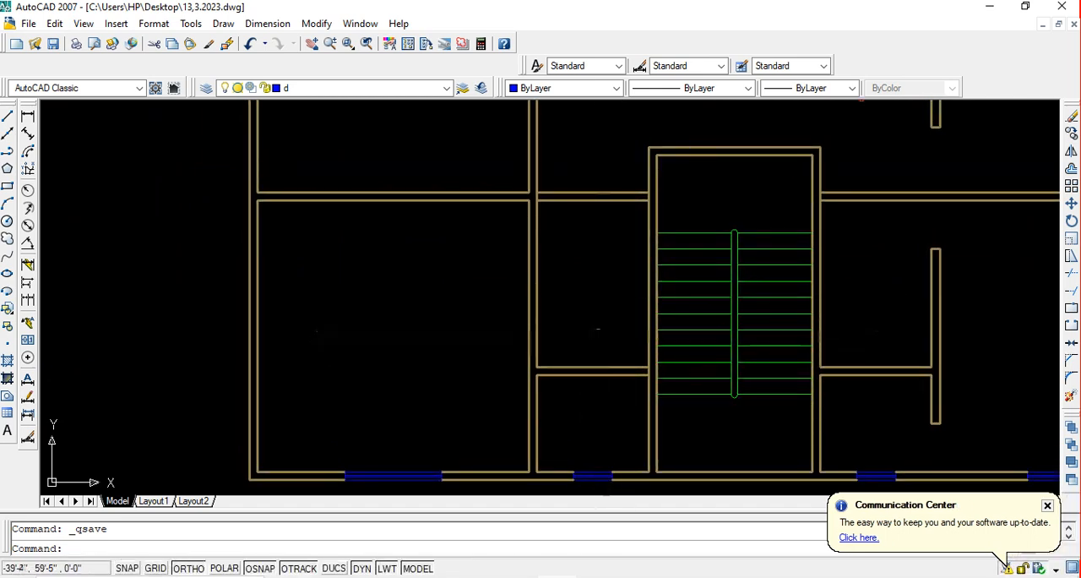
pyautogui.moveTo(611, 290); pyautogui.dragTo(568, 376, button='middle')
pyautogui.scroll(-2, 614, 315)
pyautogui.scroll(-2, 599, 333)
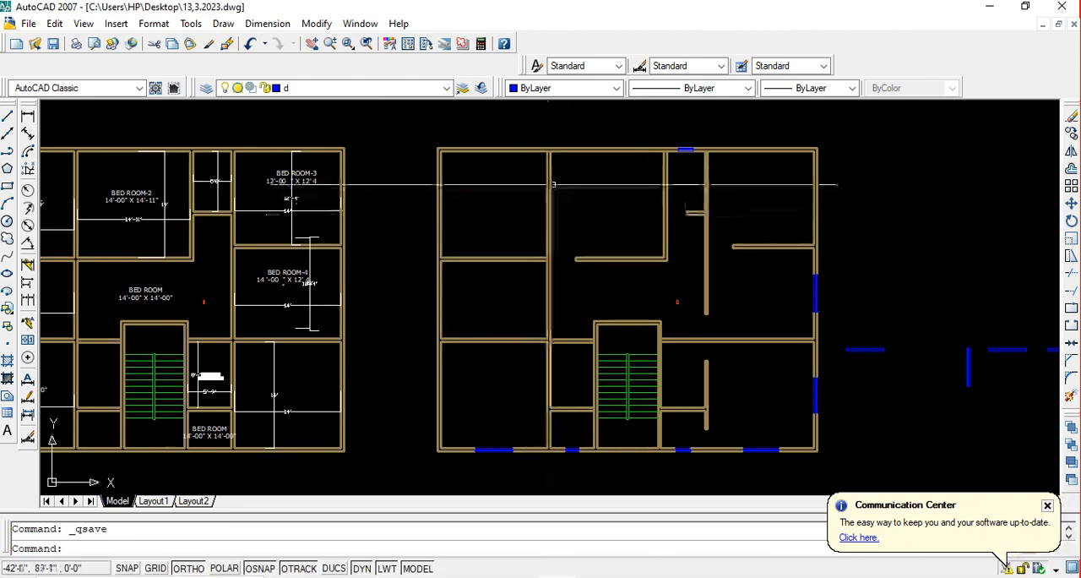
pyautogui.moveTo(557, 167); pyautogui.dragTo(567, 189, button='middle')
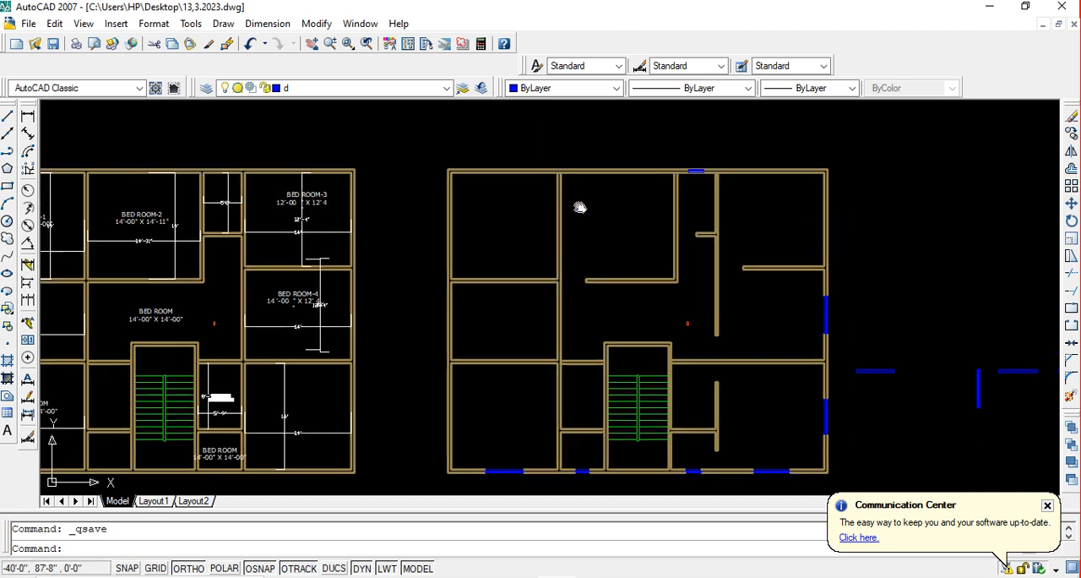
pyautogui.press('Escape')
# Offset the inner face line of the top exterior wall 40 inches down into the upper rooms
pyautogui.scroll(3, 566, 185)
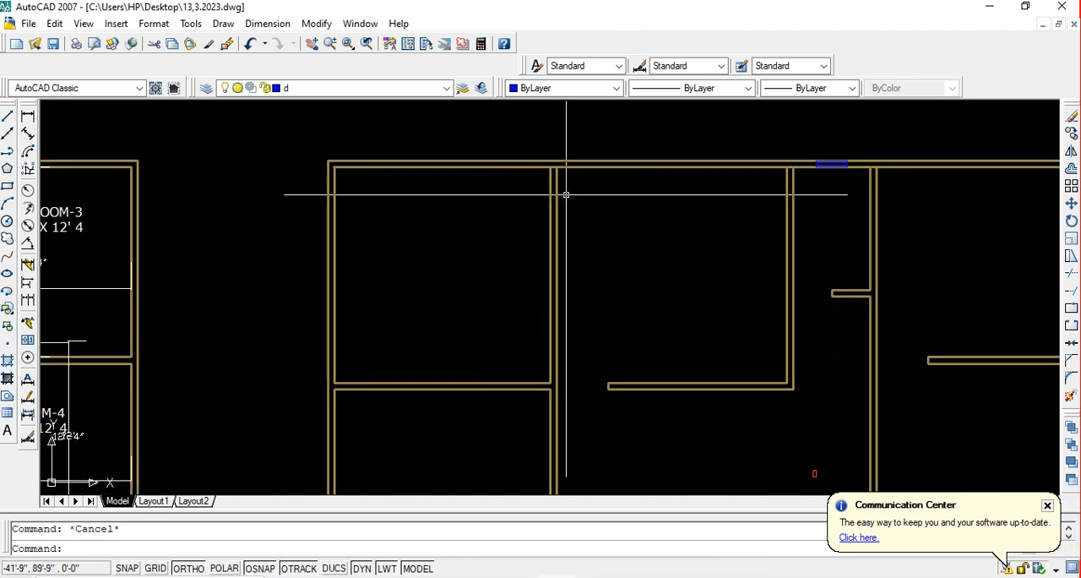
pyautogui.write('o')
pyautogui.press('Return')
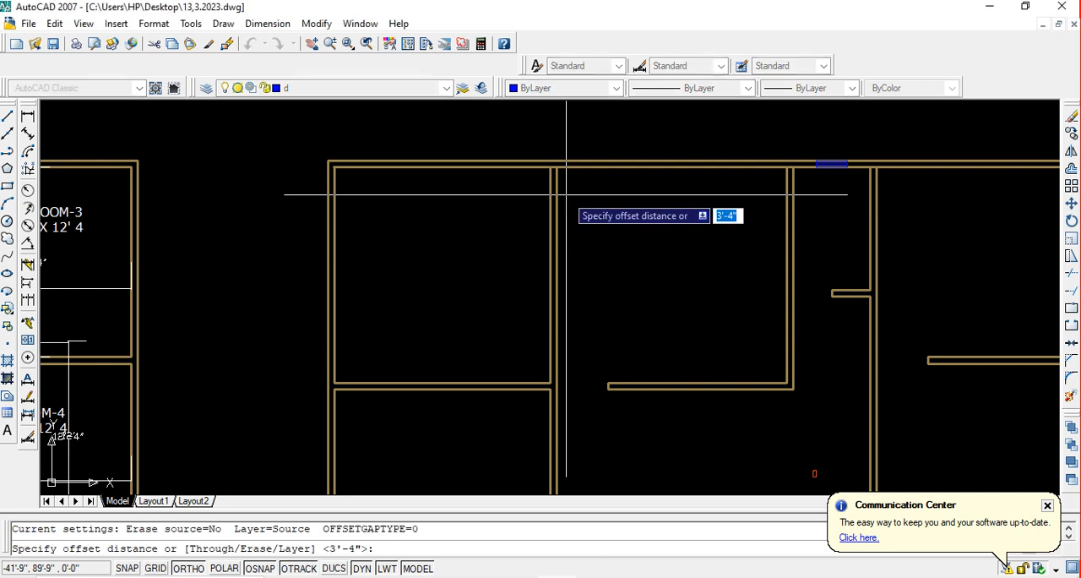
pyautogui.write('40')
pyautogui.press('Return')
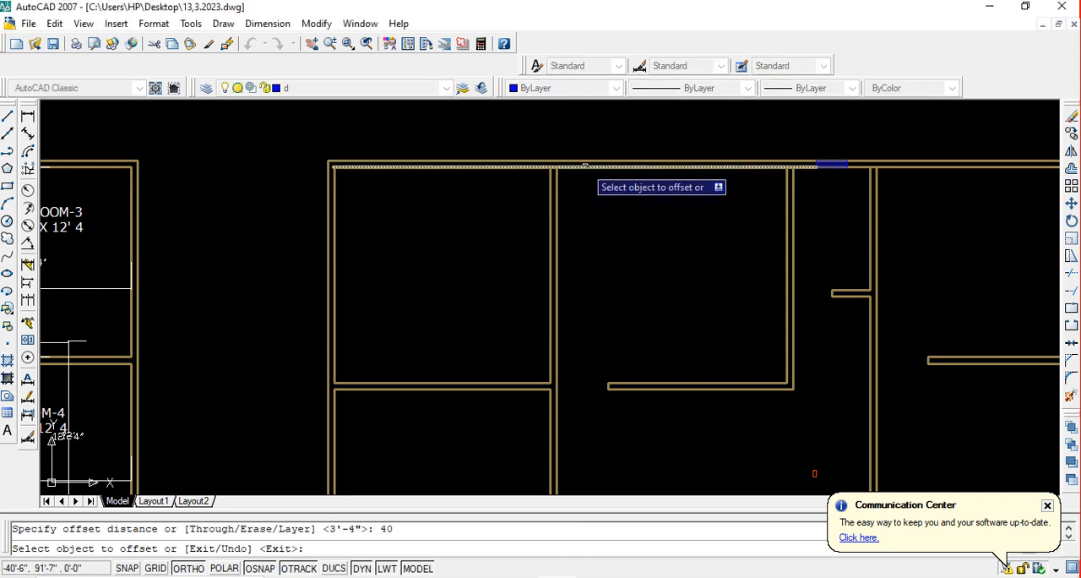
pyautogui.click(583, 167)
pyautogui.click(590, 215)
pyautogui.press('Escape')
# Trim the wall between the two upper left rooms above the offset line, and remove the line's excess inside both rooms
pyautogui.write('tr')
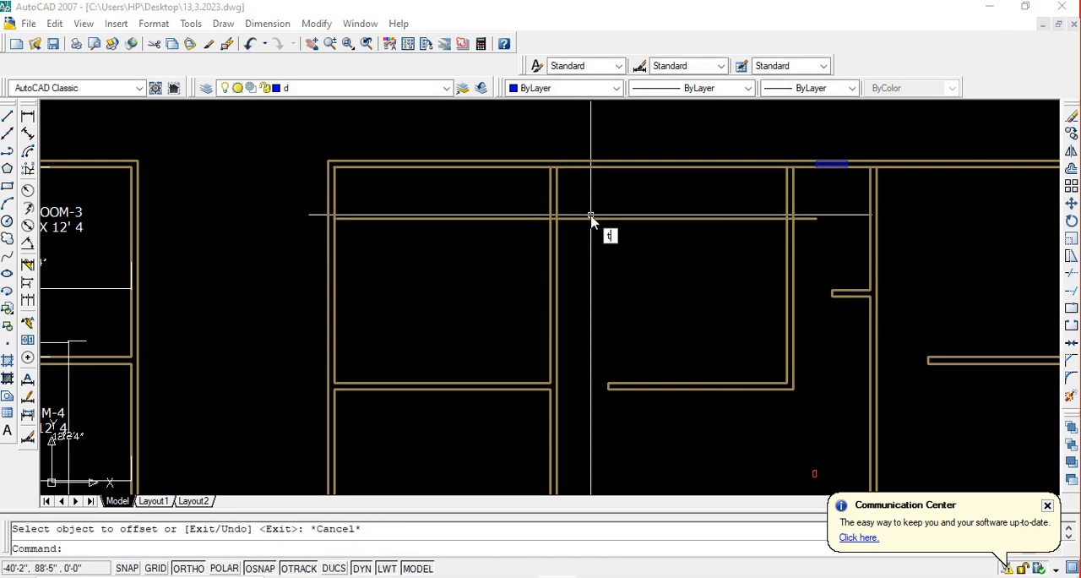
pyautogui.press('Return')
pyautogui.press('Return')
pyautogui.click(594, 204)
pyautogui.click(492, 176)
pyautogui.click(601, 245)
pyautogui.click(573, 204)
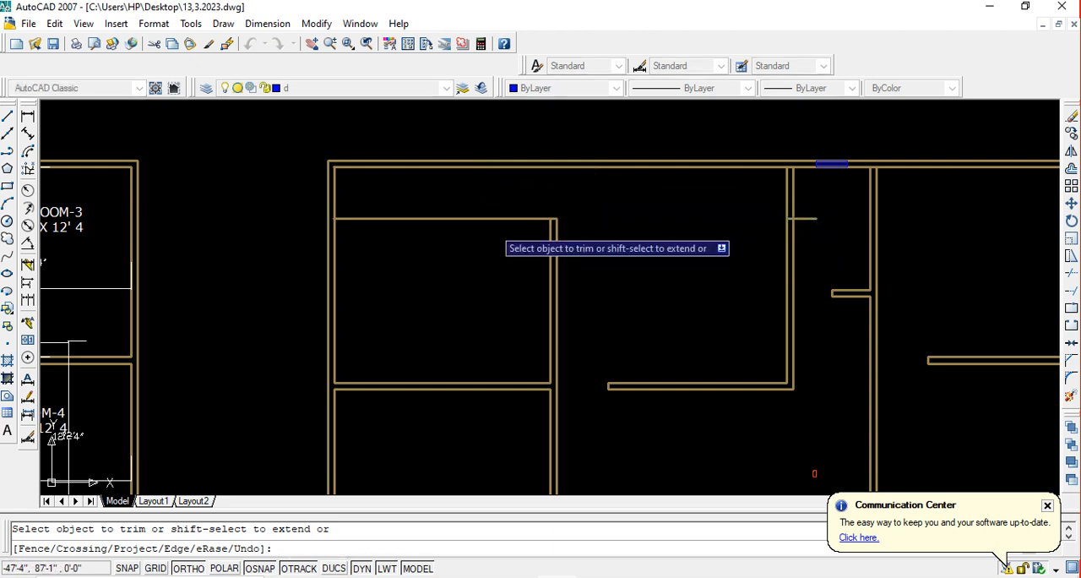
pyautogui.click(469, 248)
pyautogui.click(462, 202)
pyautogui.press('Escape')
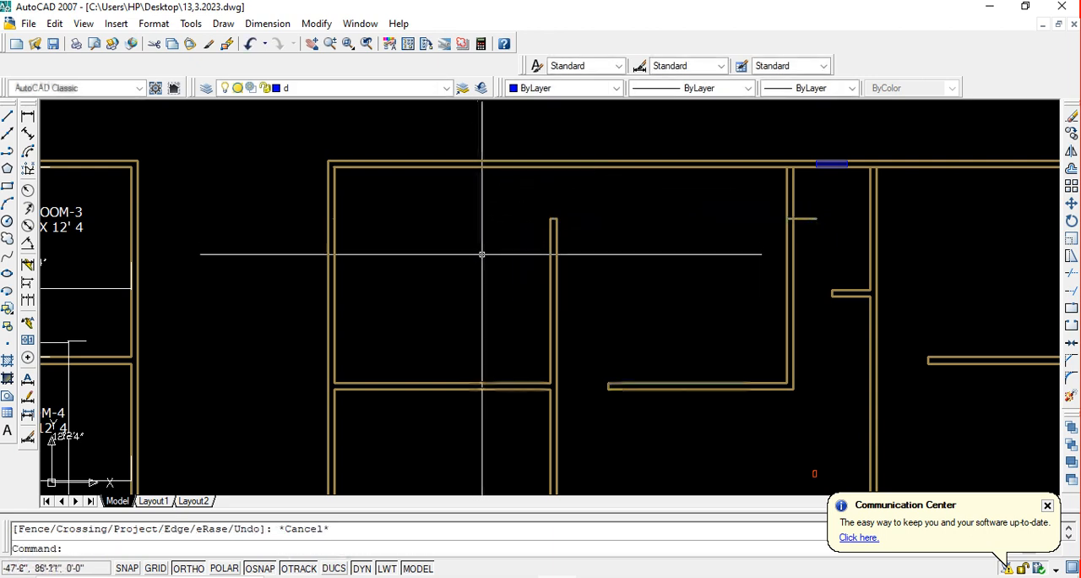
# Offset the inner face line of the middle left room's right wall 40 inches to the left
pyautogui.moveTo(505, 408)
pyautogui.mouseDown(button='middle')
pyautogui.moveTo(545, 295)
pyautogui.moveTo(495, 338)
pyautogui.mouseUp(button='middle')
pyautogui.scroll(-2, 545, 295)
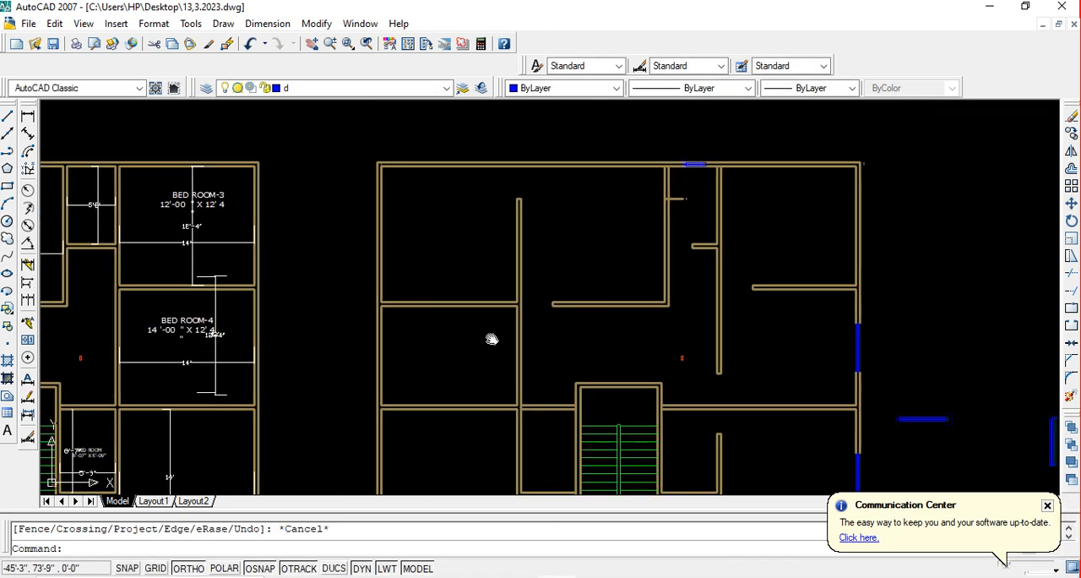
pyautogui.scroll(2, 495, 338)
pyautogui.press('Escape')
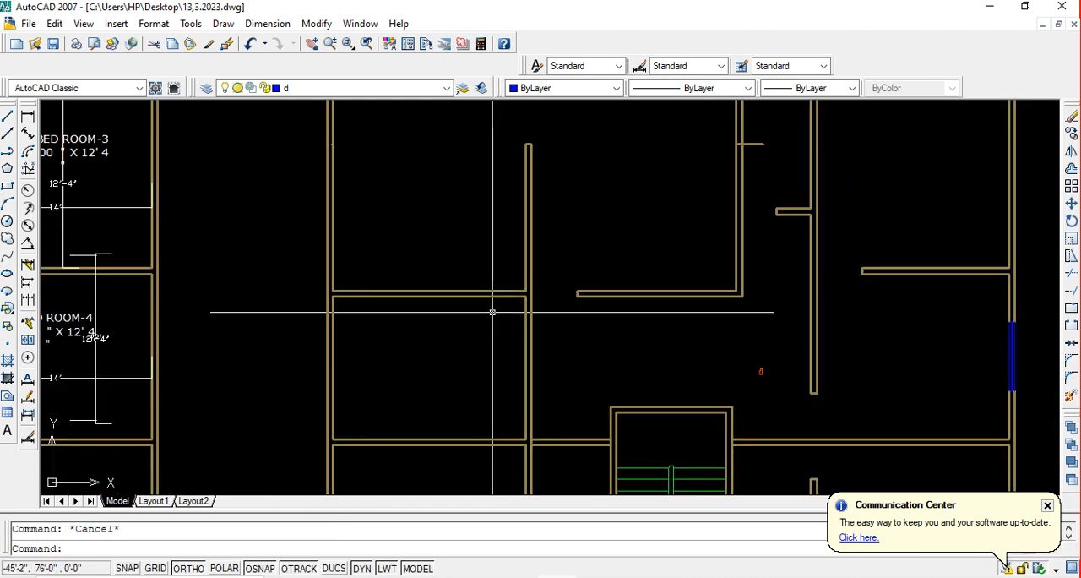
pyautogui.write('o')
pyautogui.press('Return')
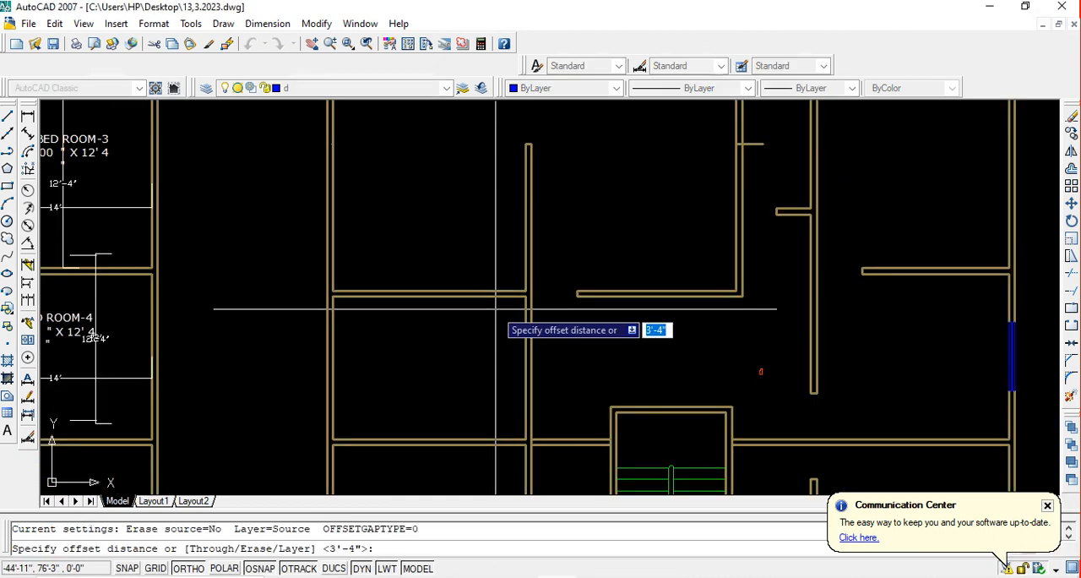
pyautogui.write('4')
pyautogui.write('0')
pyautogui.press('Return')
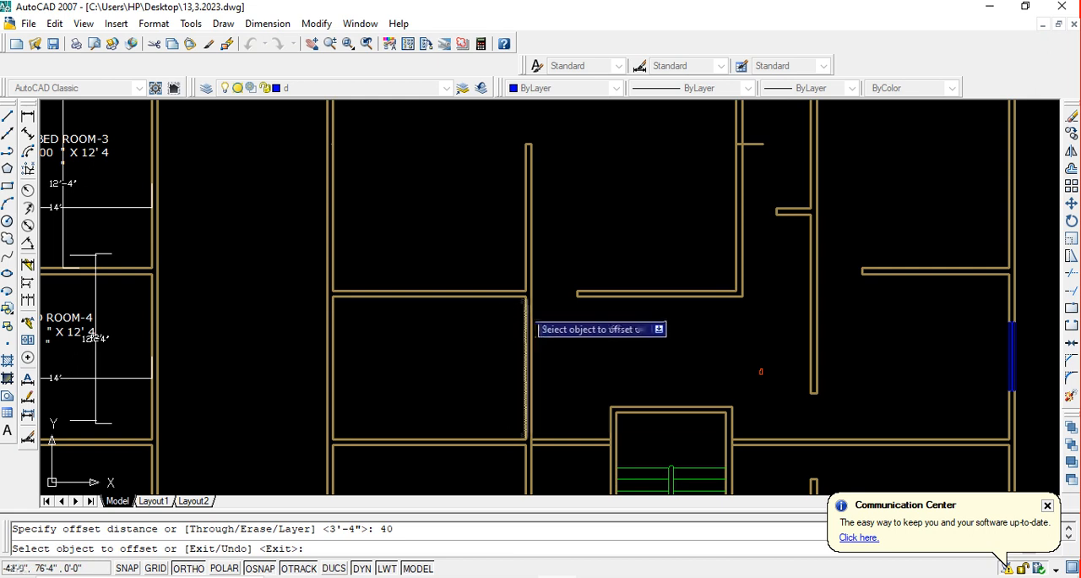
pyautogui.click(527, 307)
pyautogui.click(464, 306)
pyautogui.press('Escape')
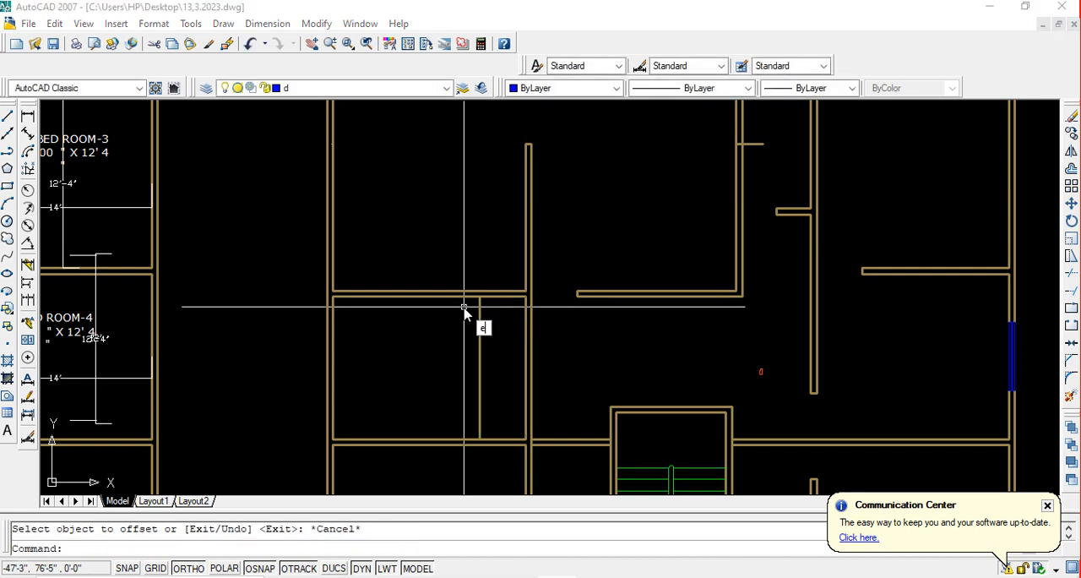
pyautogui.write('ex')
pyautogui.press('Return')
pyautogui.click(500, 316)
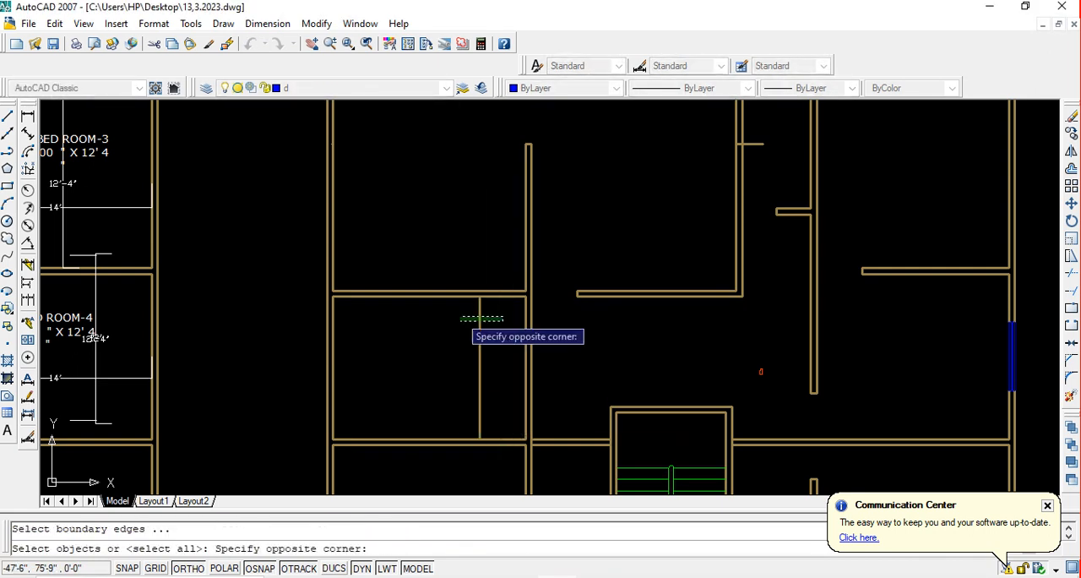
pyautogui.click(455, 314)
pyautogui.press('Escape')
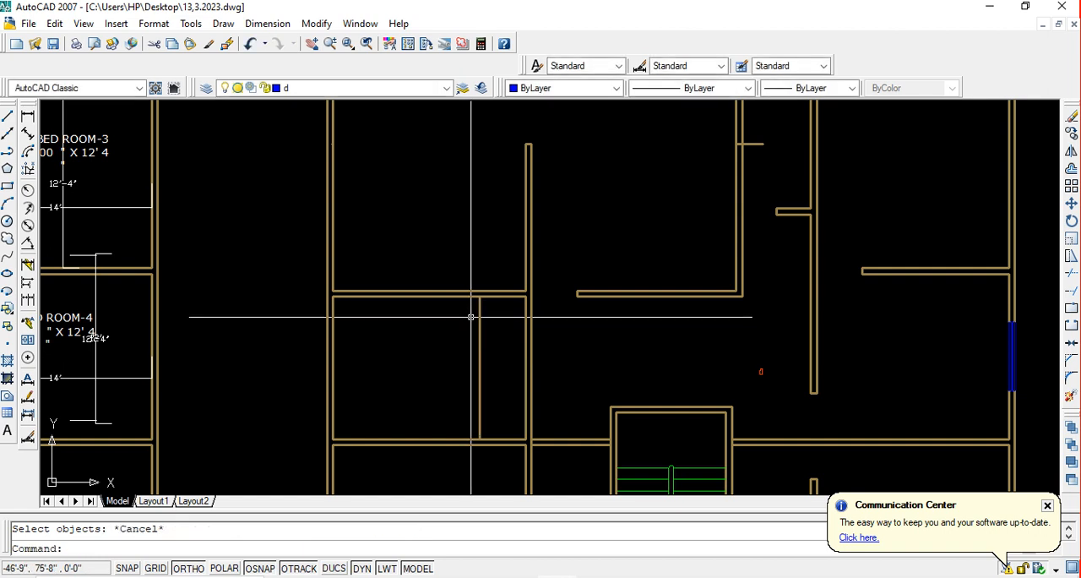
# Extend the new offset line up across the middle left room's top wall to that wall's upper face
pyautogui.press('Return')
pyautogui.press('Return')
pyautogui.click(493, 324)
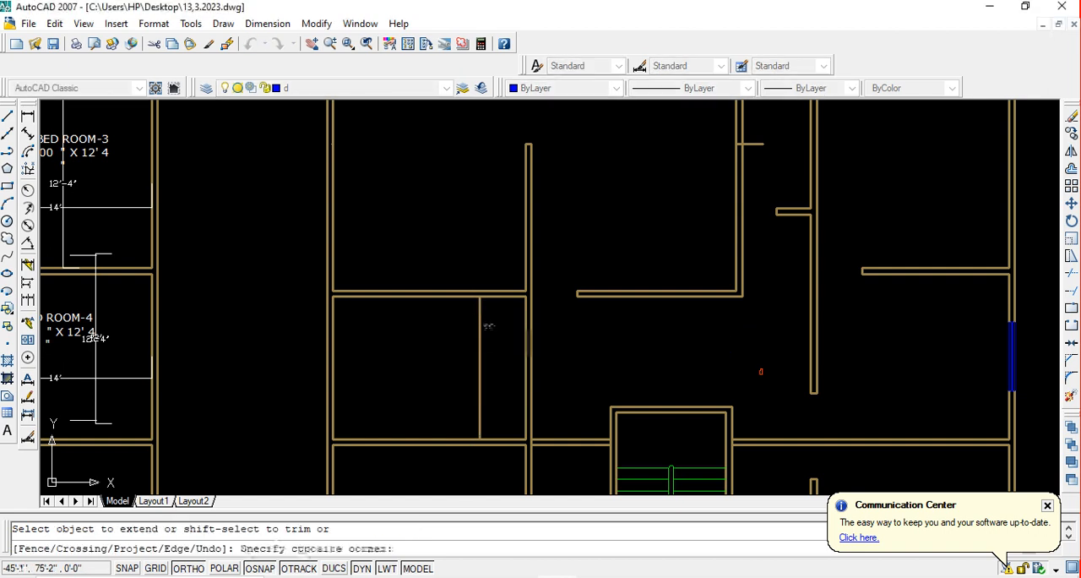
pyautogui.click(442, 310)
pyautogui.press('Escape')
# Trim the middle left room's top wall between the offset line and the right wall, and remove the offset line's excess below the end cap
pyautogui.write('tr')
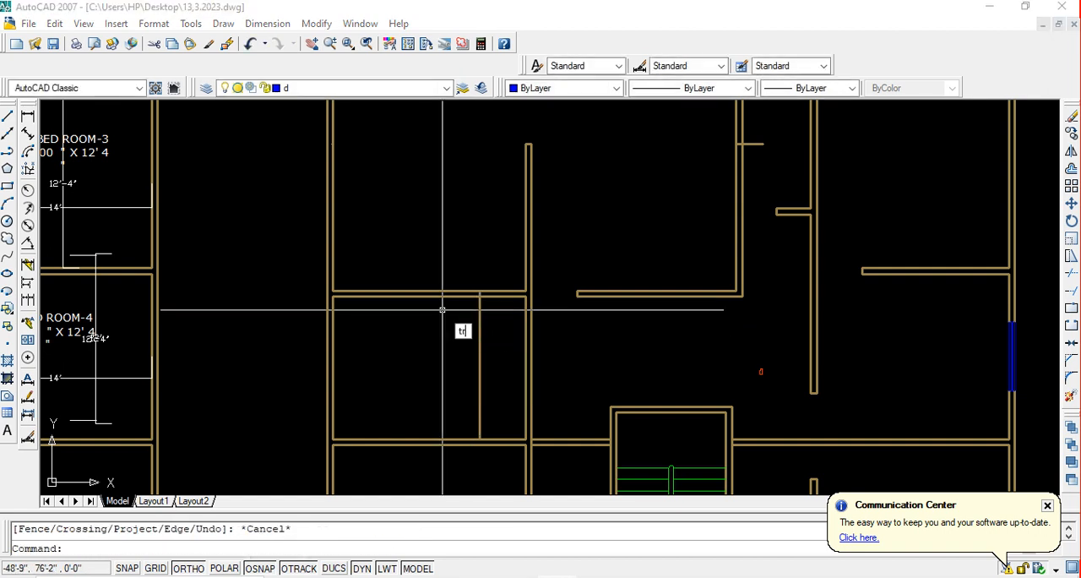
pyautogui.press('Return')
pyautogui.press('Return')
pyautogui.click(498, 326)
pyautogui.click(505, 253)
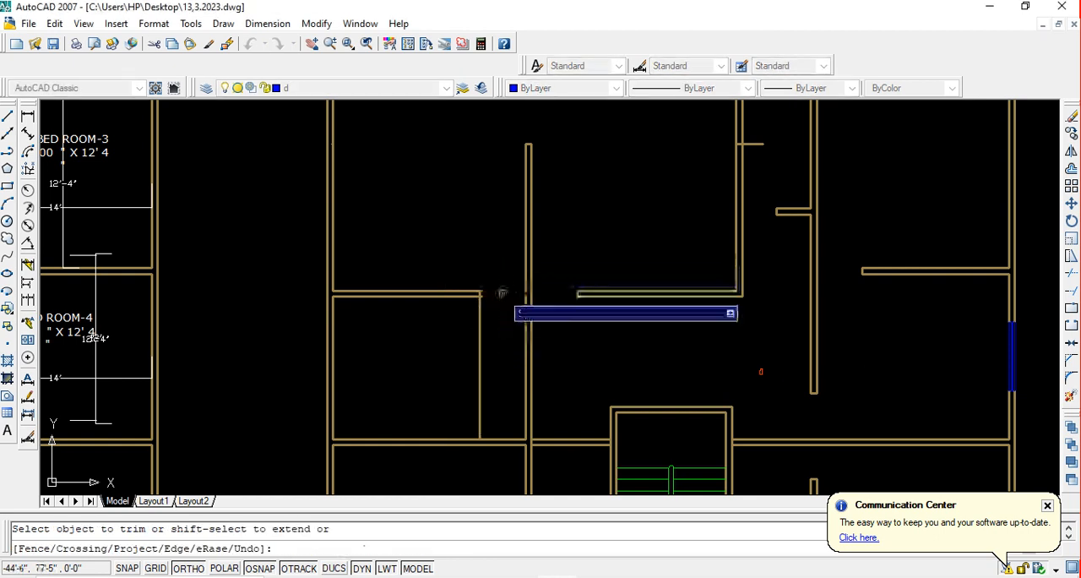
pyautogui.click(507, 338)
pyautogui.click(412, 330)
pyautogui.press('Escape')
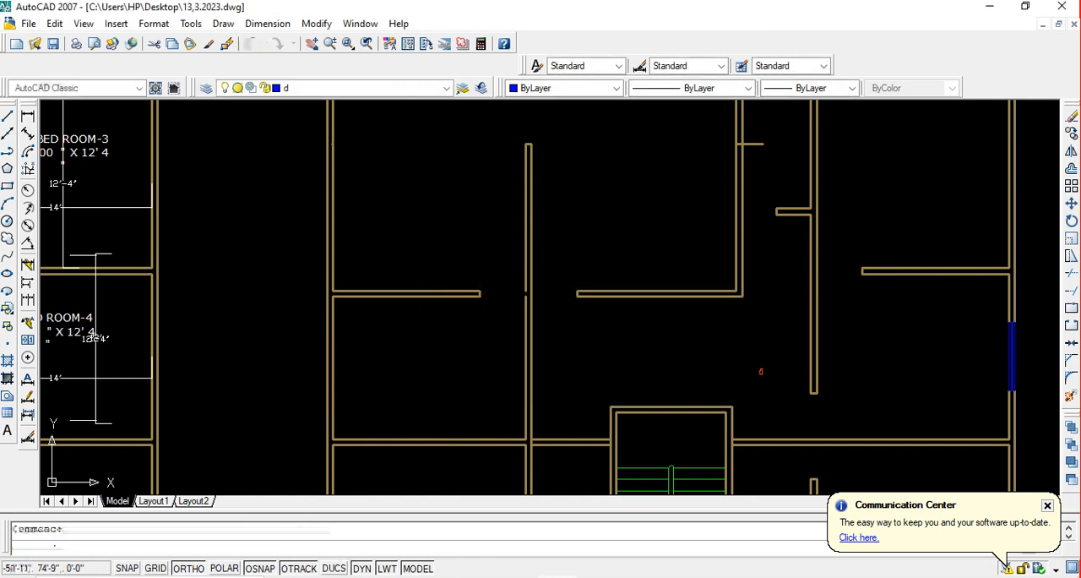
# Save the drawing with the new doorway
pyautogui.hotkey('ctrl', 's')
pyautogui.scroll(-2, 447, 321)
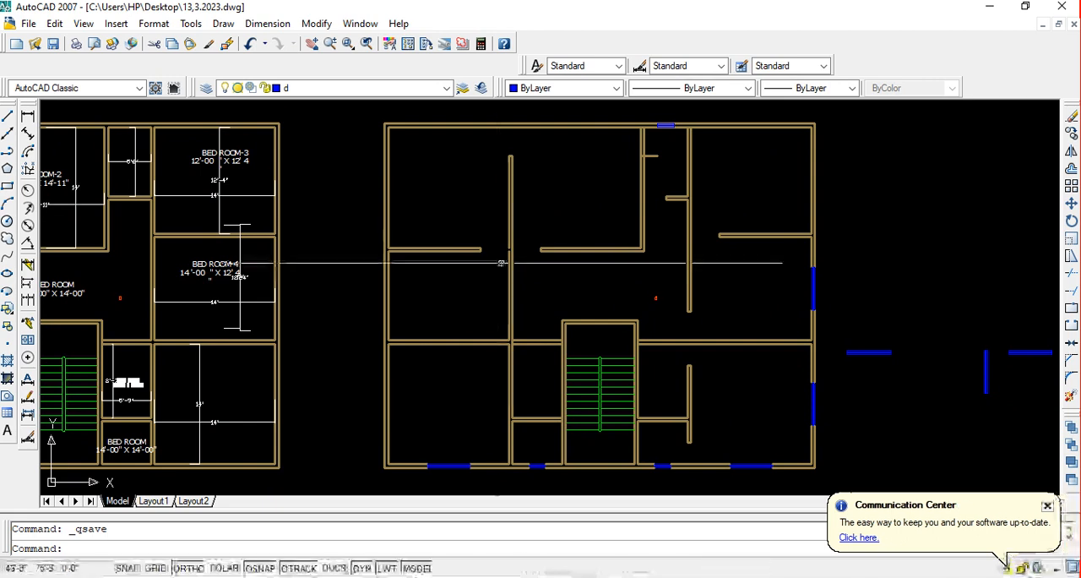
pyautogui.scroll(3, 498, 260)
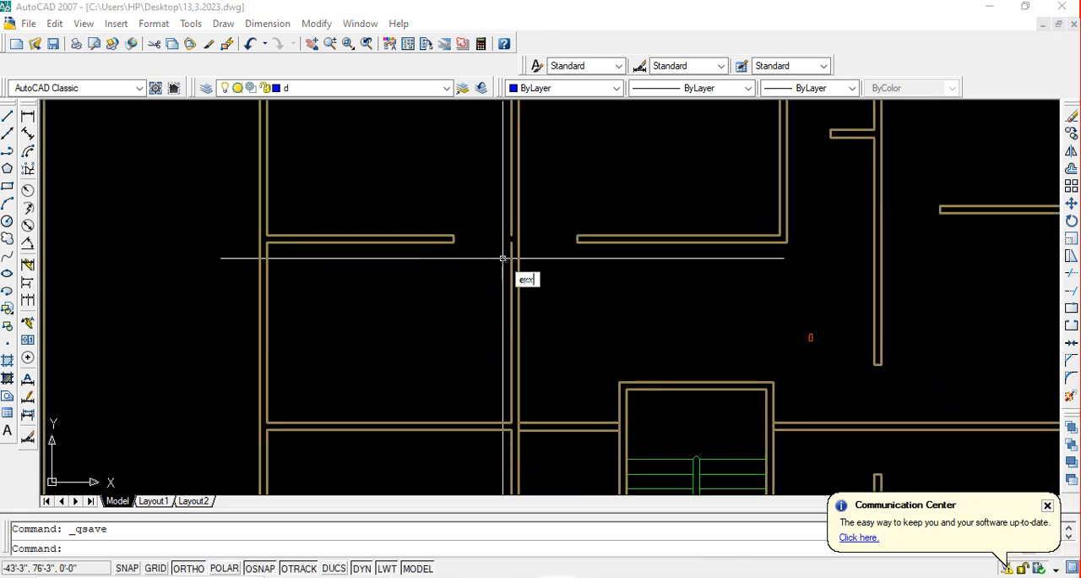
pyautogui.press('Return')
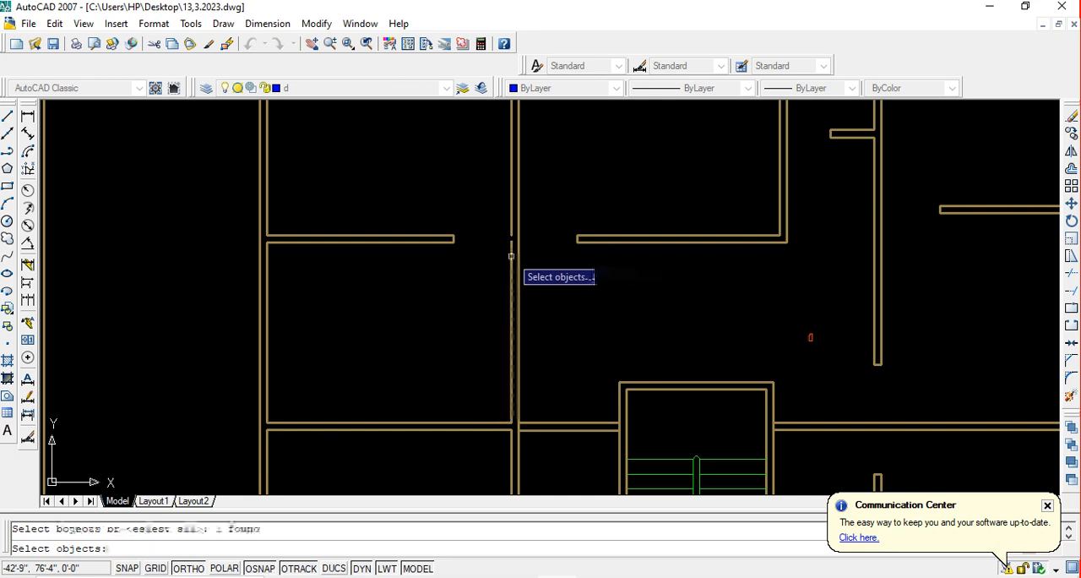
pyautogui.press('Escape')
pyautogui.write('ex')
pyautogui.press('Return')
pyautogui.press('Return')
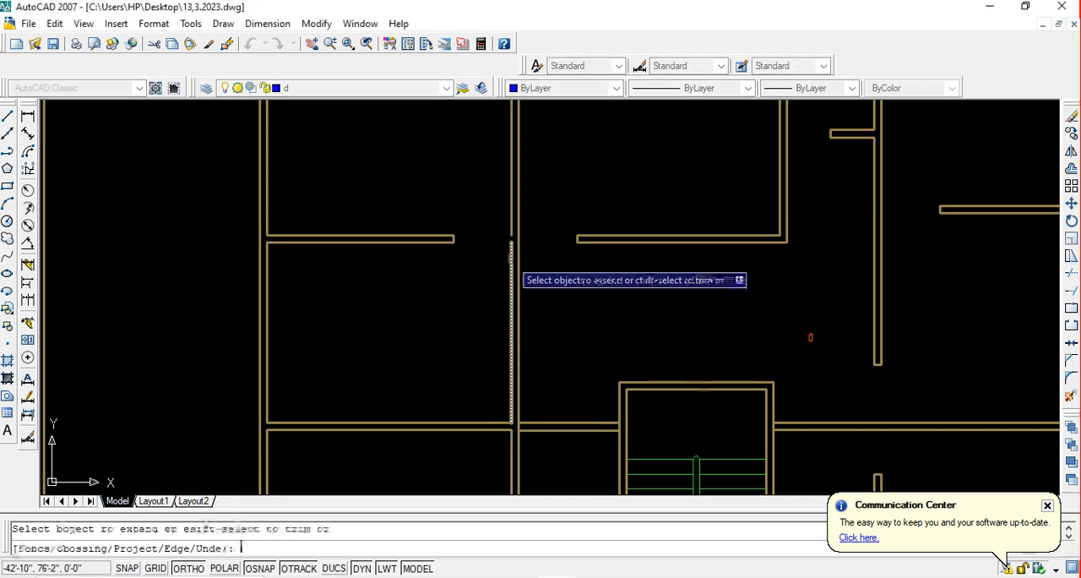
pyautogui.scroll(3, 511, 257)
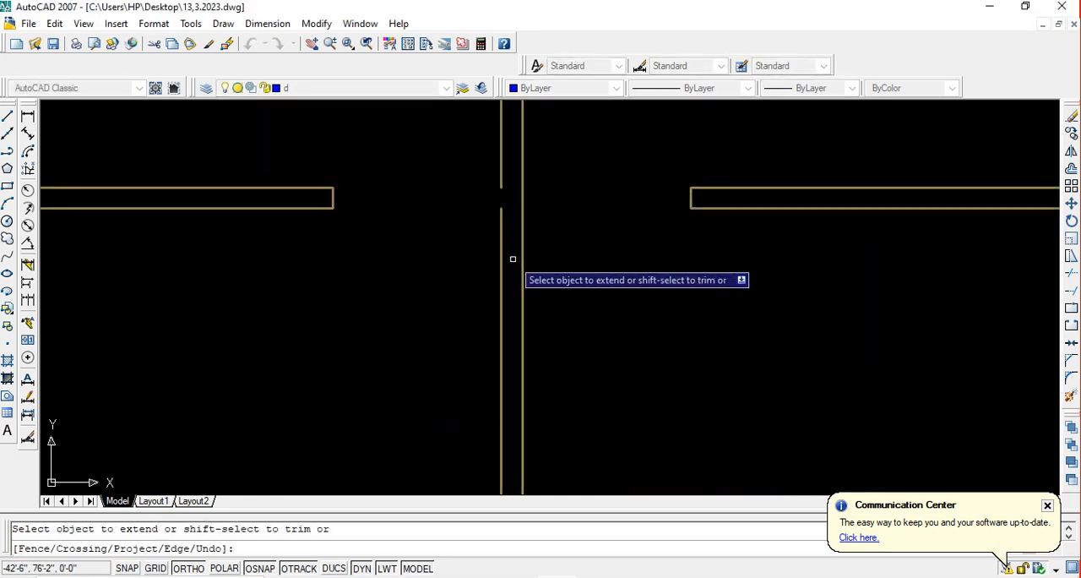
pyautogui.press('Escape')
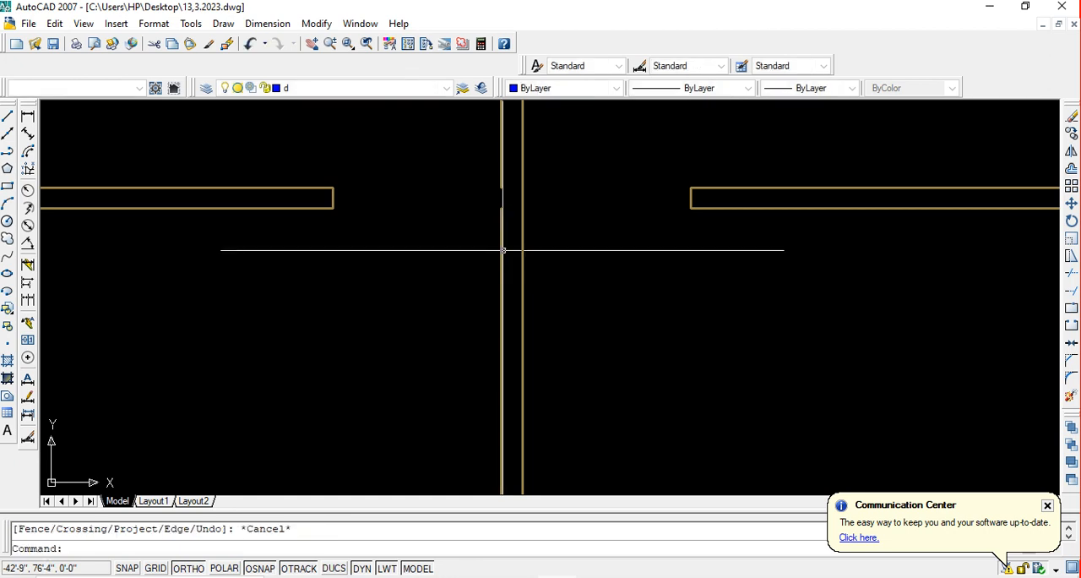
# Stretch the lower segment of the vertical wall's left face up to the upper segment at the middle left room's doorway, and save the drawing
pyautogui.click(502, 250)
pyautogui.click(501, 207)
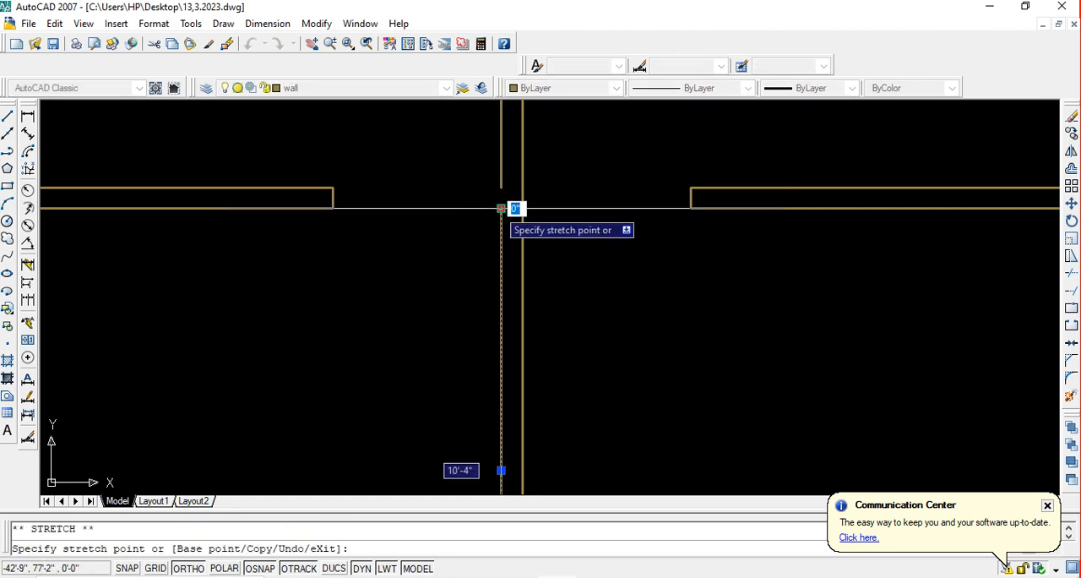
pyautogui.click(501, 187)
pyautogui.press('space')
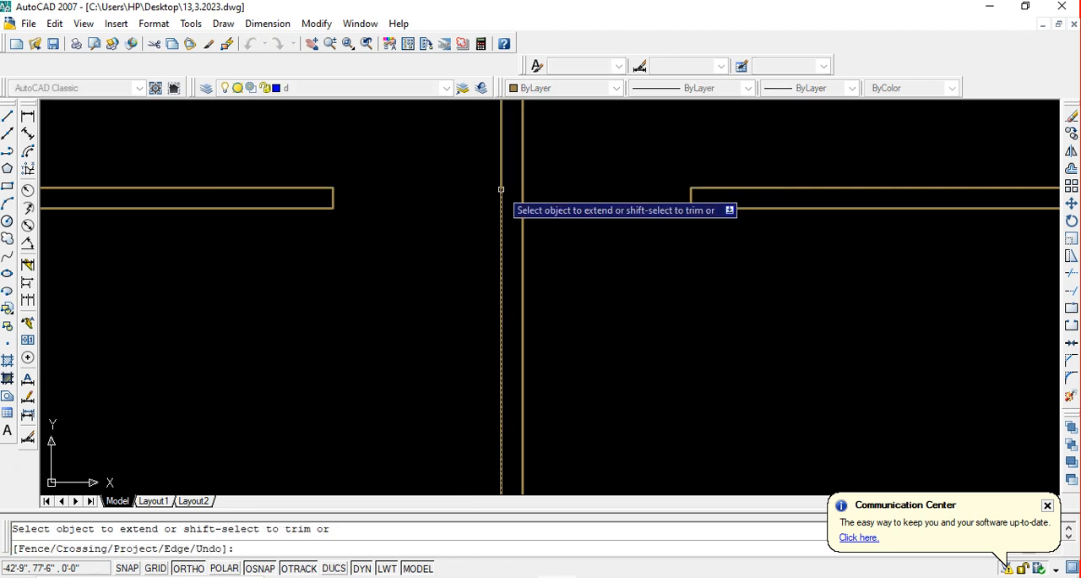
pyautogui.press('Escape')
pyautogui.hotkey('ctrl', 's')
# Offset the inner face line of the lower left room's right wall 40 inches to the left
pyautogui.scroll(-4, 492, 247)
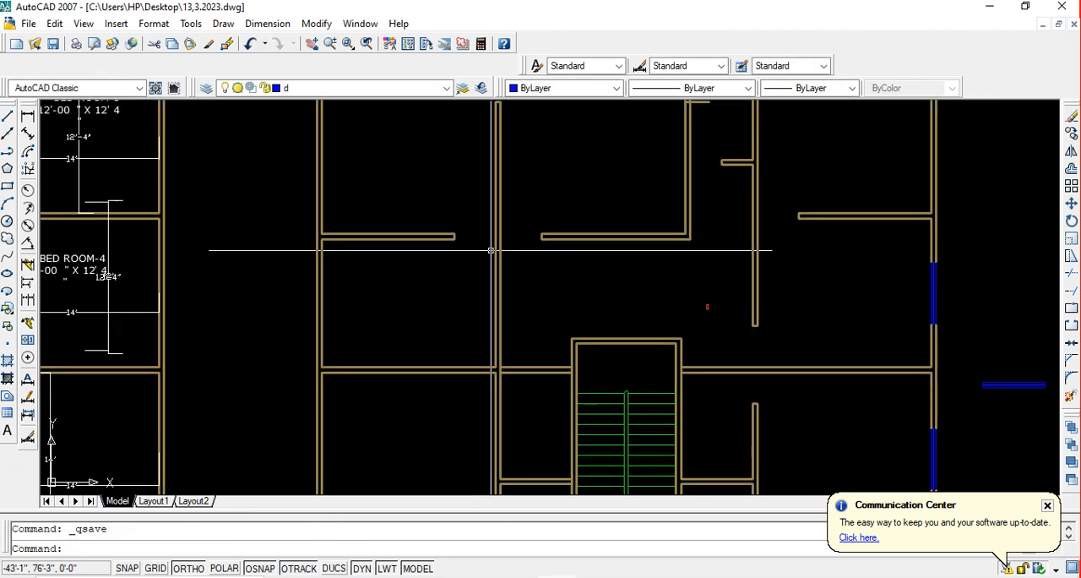
pyautogui.moveTo(478, 313); pyautogui.dragTo(474, 271, button='middle')
pyautogui.moveTo(473, 360); pyautogui.dragTo(488, 325, button='middle')
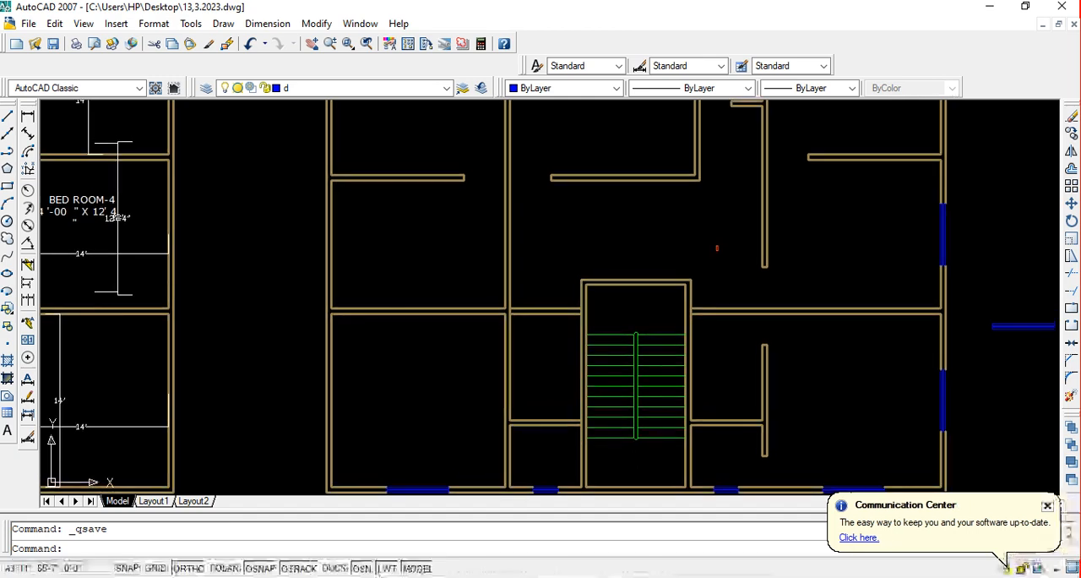
pyautogui.scroll(-3, 490, 314)
pyautogui.scroll(2, 485, 326)
pyautogui.scroll(3, 485, 326)
pyautogui.scroll(-4, 484, 322)
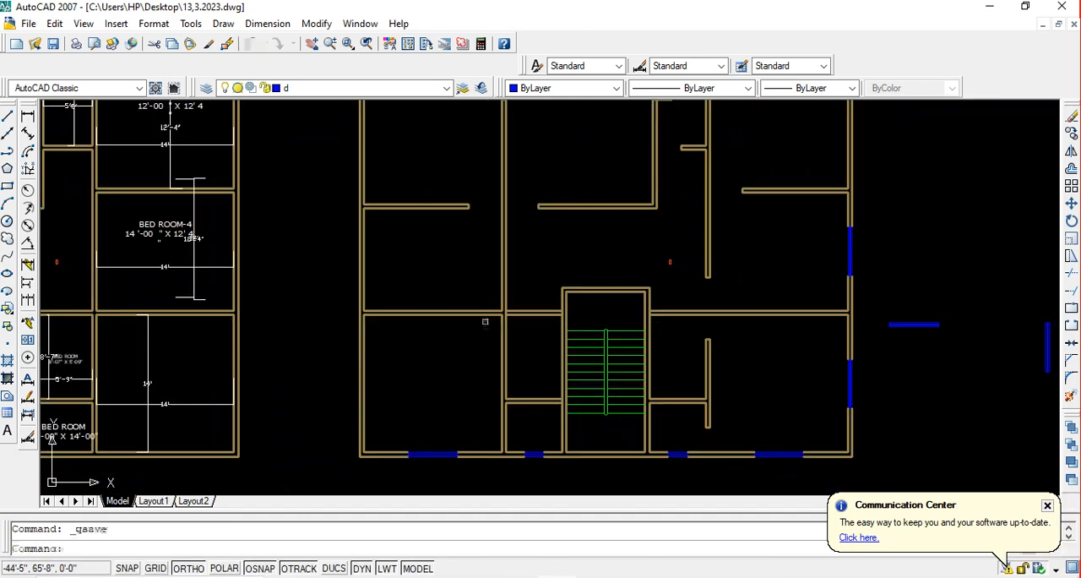
pyautogui.scroll(2, 466, 321)
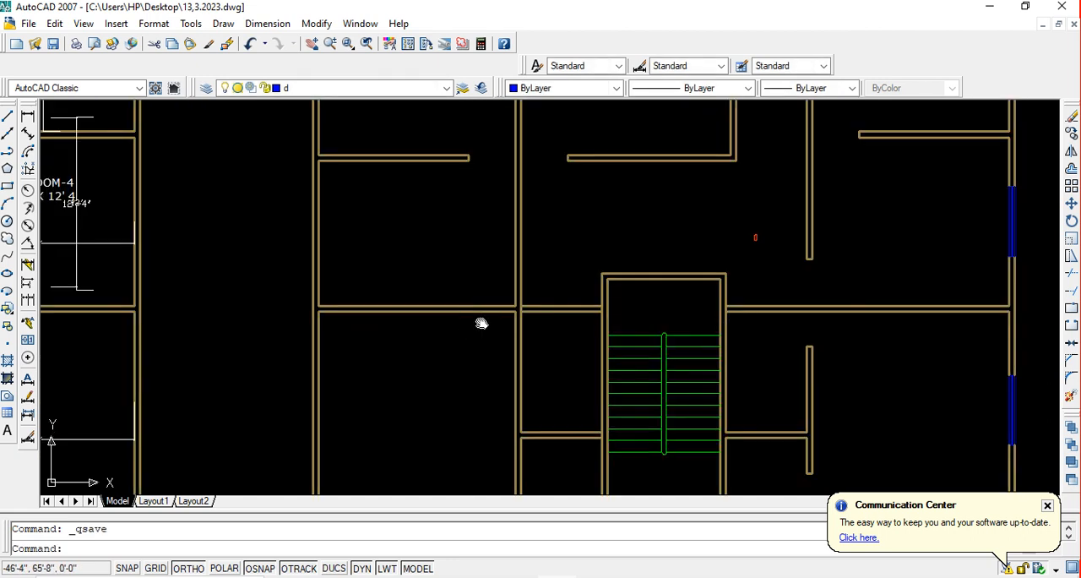
pyautogui.moveTo(481, 323); pyautogui.dragTo(507, 321, button='middle')
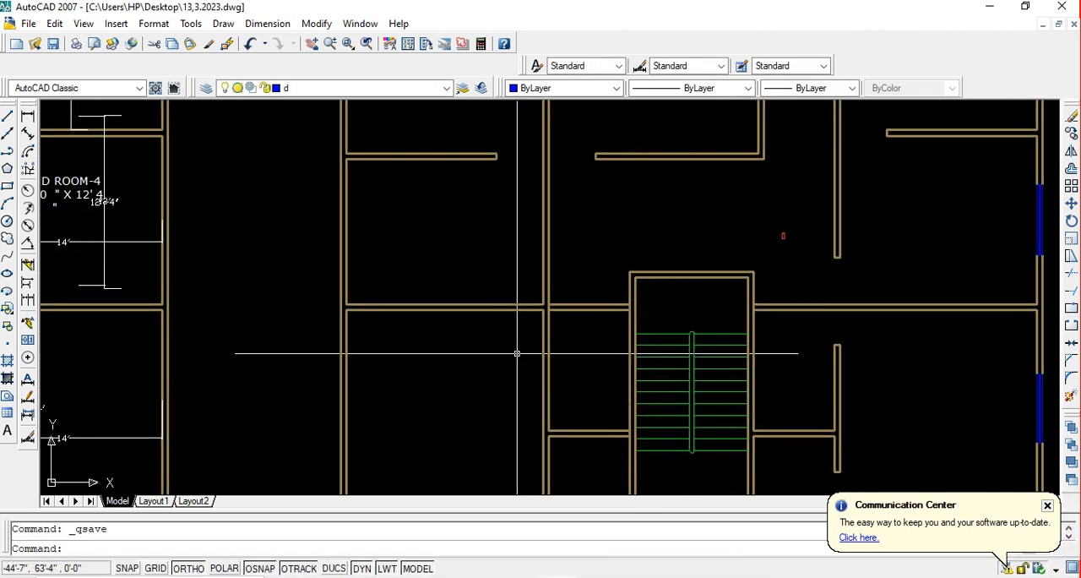
pyautogui.write('o')
pyautogui.press('Return')
pyautogui.write('4')
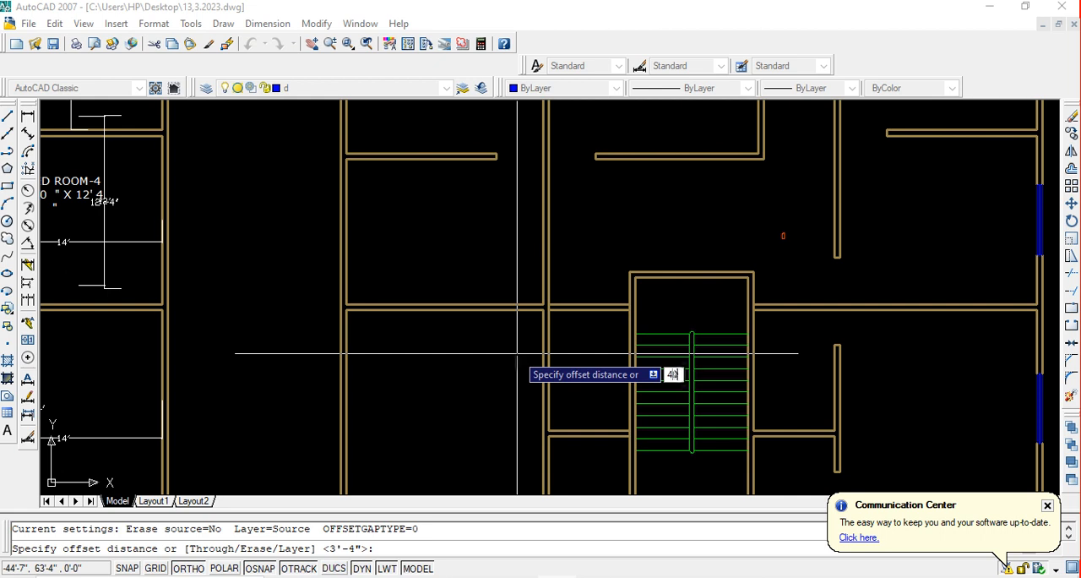
pyautogui.write('0')
pyautogui.press('Return')
pyautogui.scroll(-2, 510, 347)
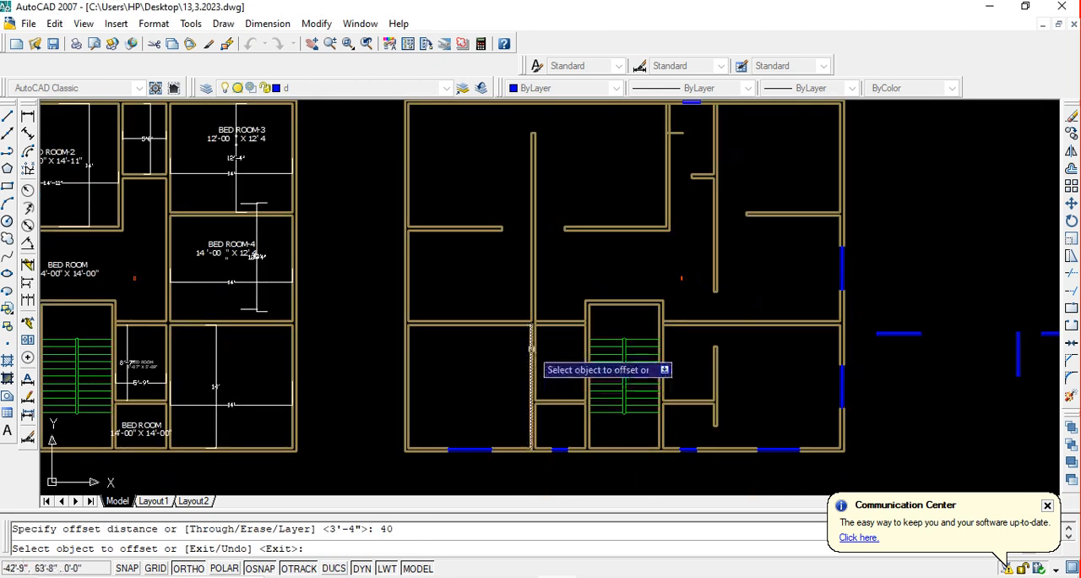
pyautogui.scroll(3, 531, 348)
pyautogui.click(527, 328)
pyautogui.click(463, 328)
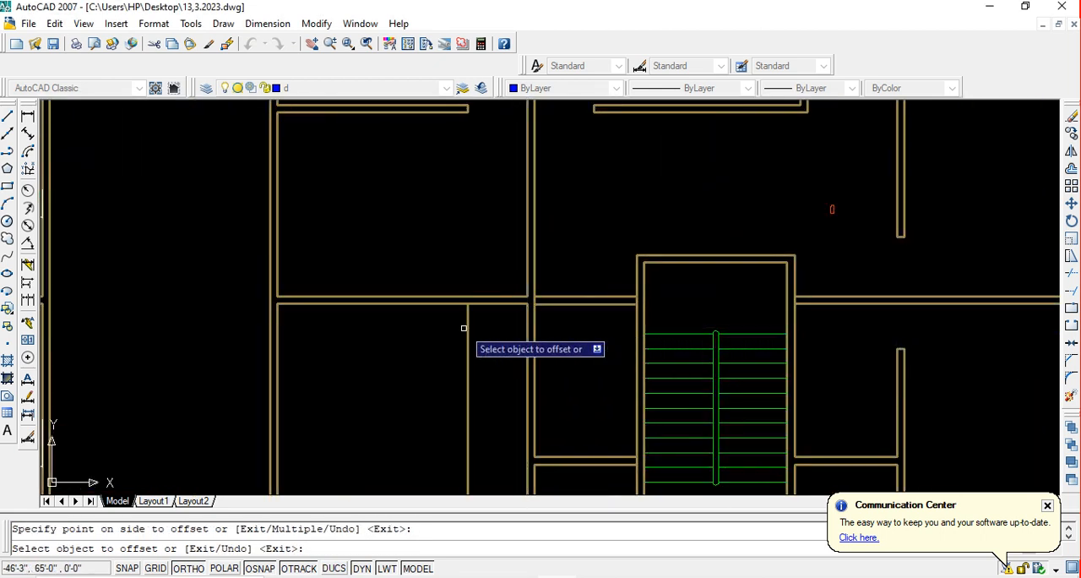
pyautogui.press('Escape')
# Extend the new offset line up across the lower left room's top wall to that wall's upper face
pyautogui.press('Return')
pyautogui.press('Return')
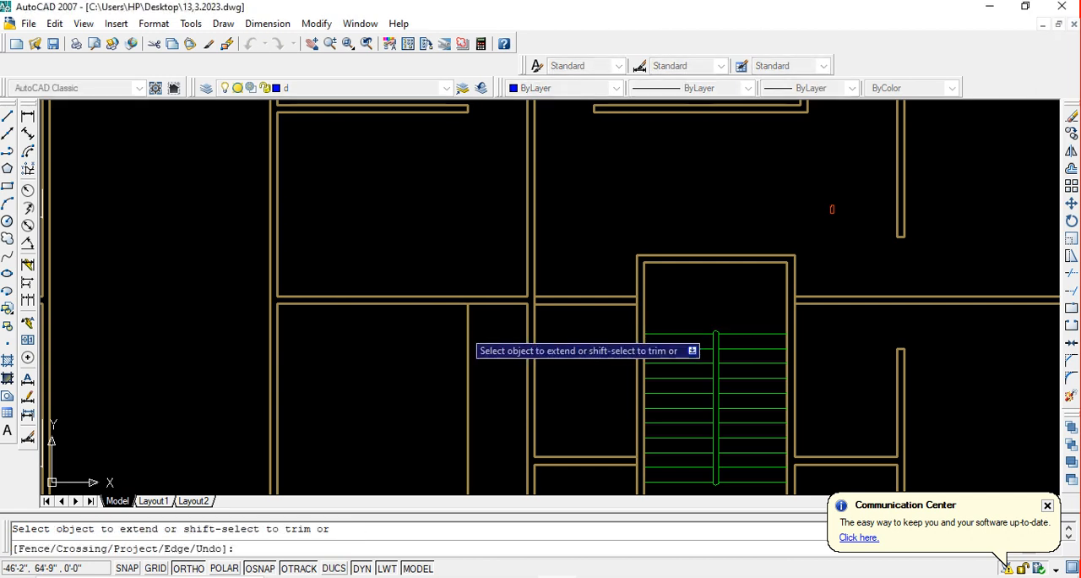
pyautogui.press('Escape')
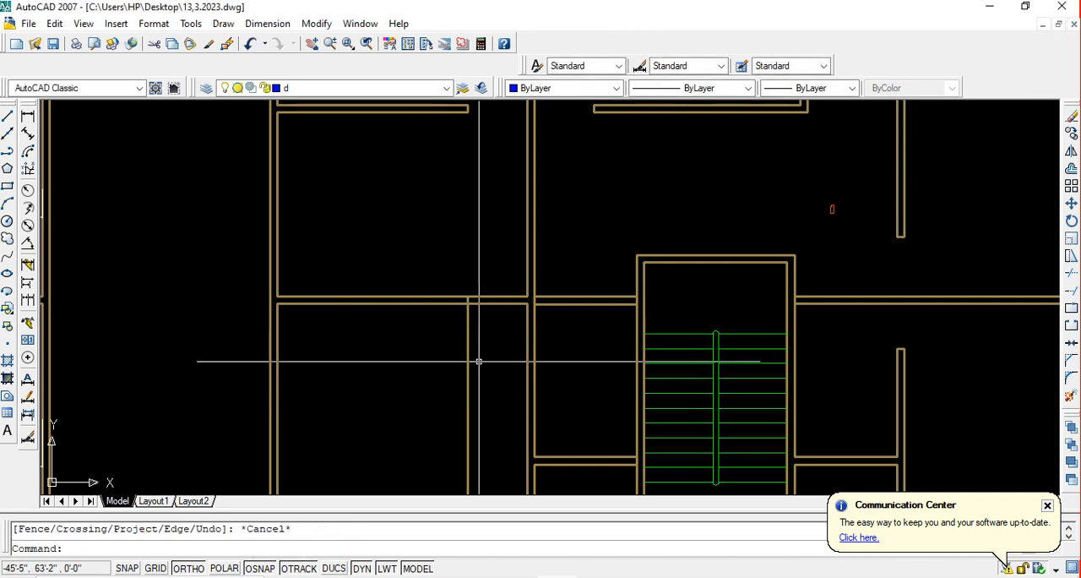
# Trim the lower left room's top wall between the offset line and the right wall, remove the line's excess below the end cap, and save
pyautogui.write('tr')
pyautogui.press('Return')
pyautogui.press('Return')
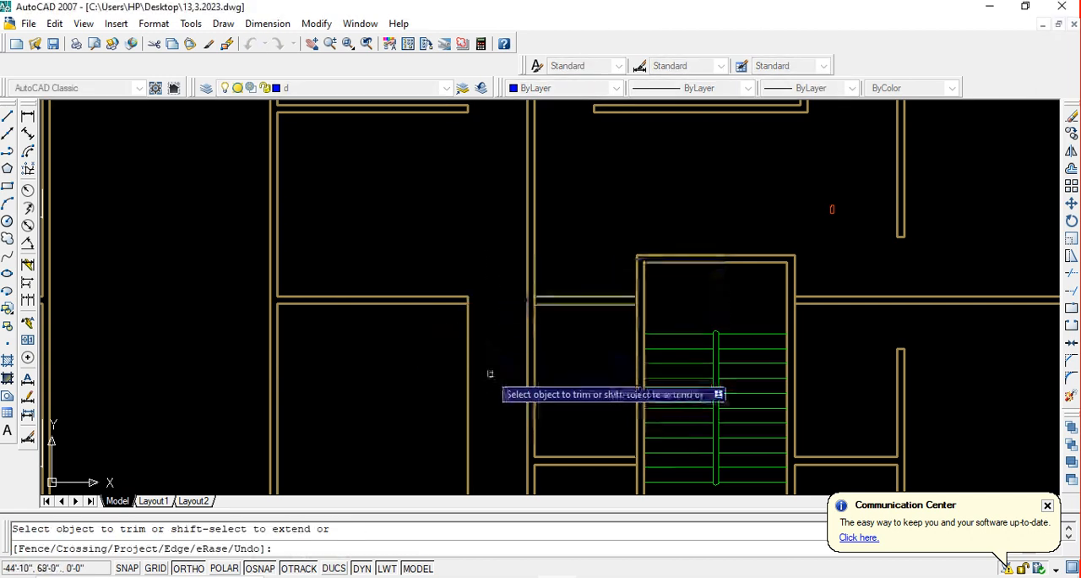
pyautogui.press('Escape')
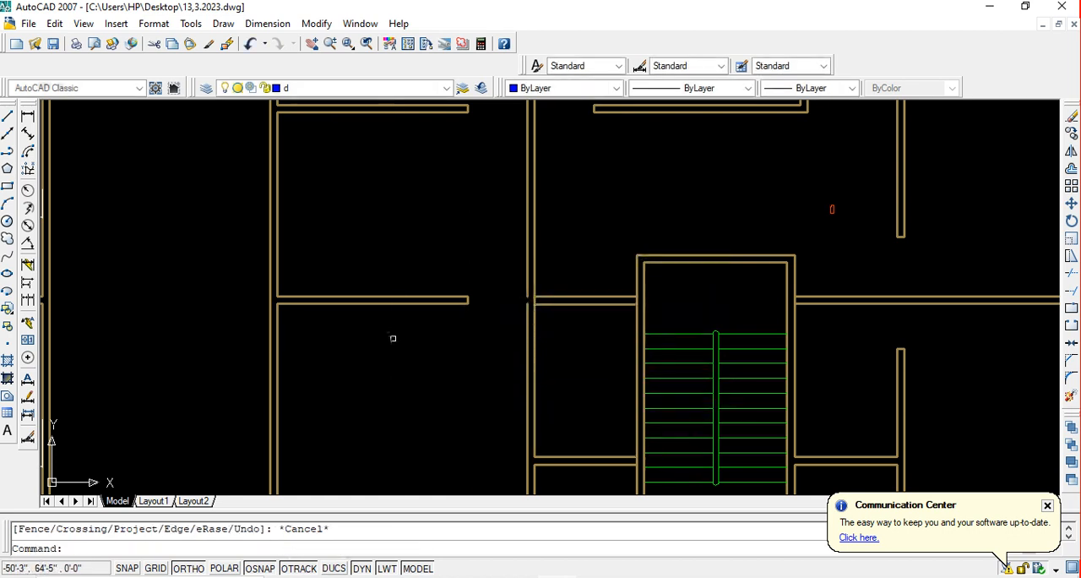
pyautogui.hotkey('ctrl', 's')
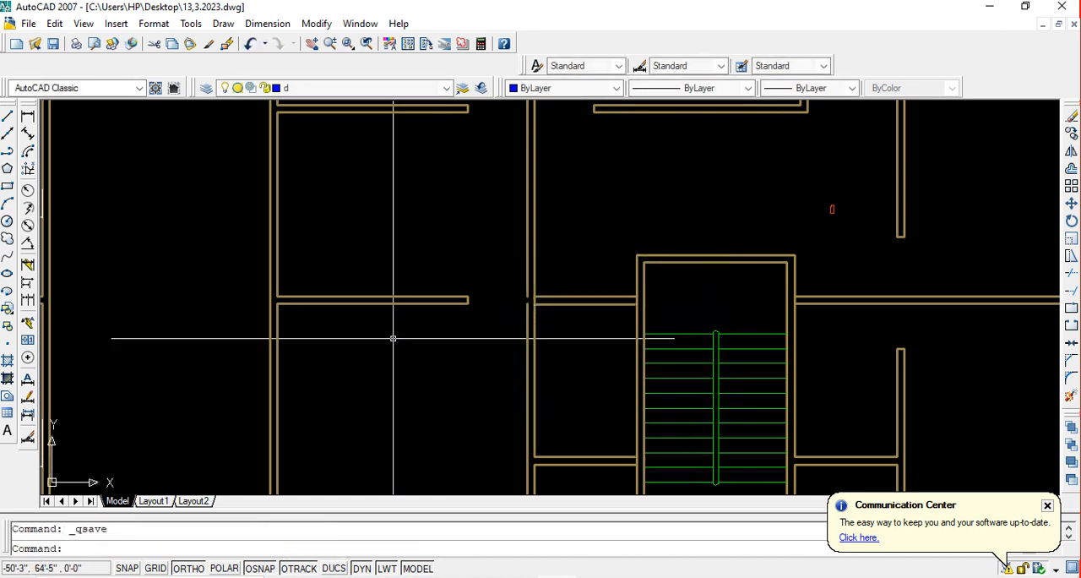
pyautogui.scroll(-5, 418, 337)
pyautogui.scroll(4, 437, 332)
pyautogui.write('e')
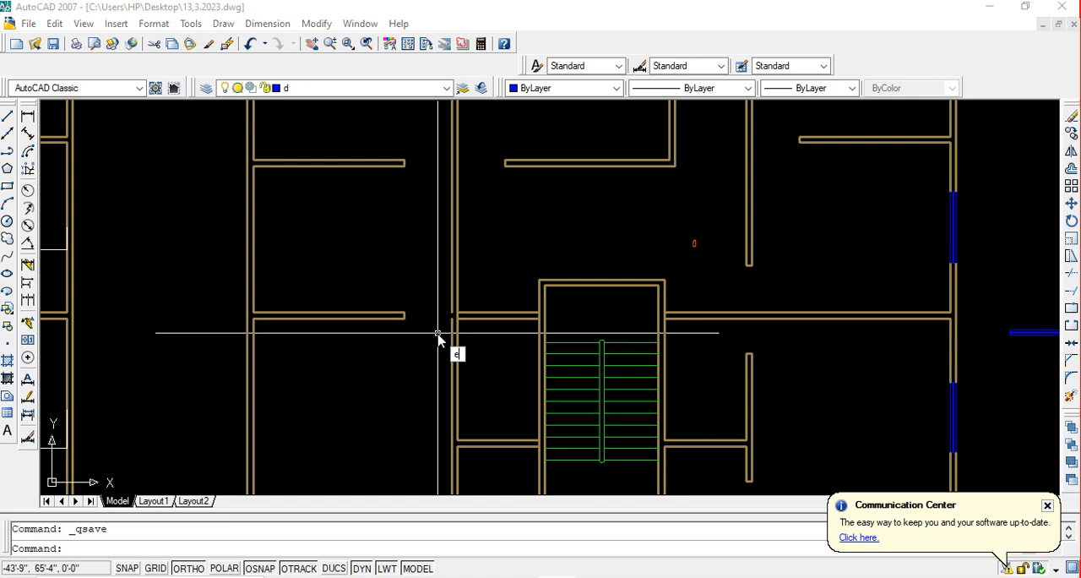
pyautogui.write('x')
pyautogui.press('space')
pyautogui.press('space')
pyautogui.scroll(6, 438, 333)
pyautogui.click(439, 324)
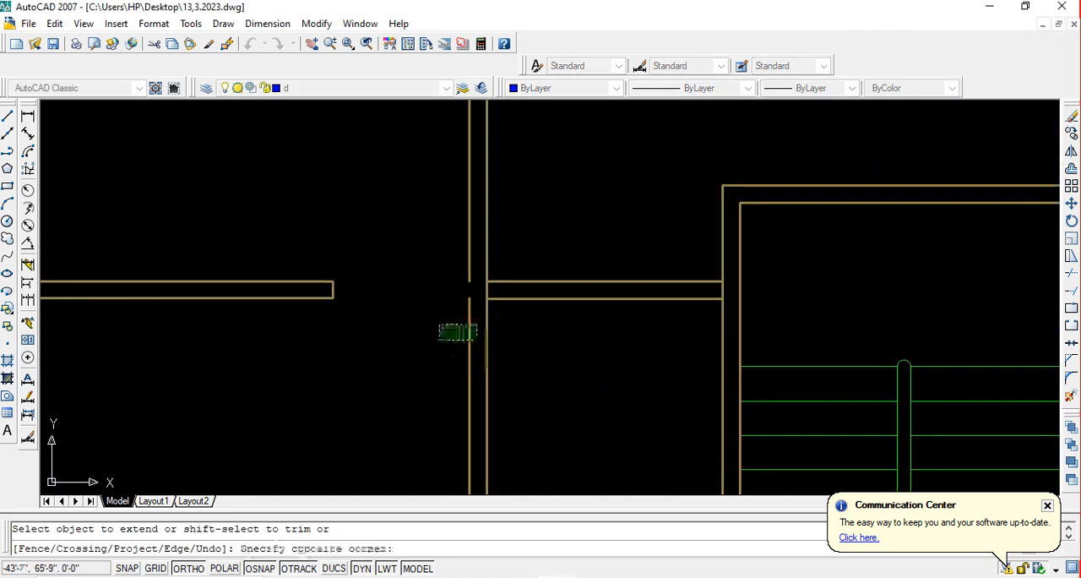
pyautogui.press('Escape')
# Stretch the lower segment of the vertical wall's left face up to close the gap at the lower left room's doorway
pyautogui.click(469, 336)
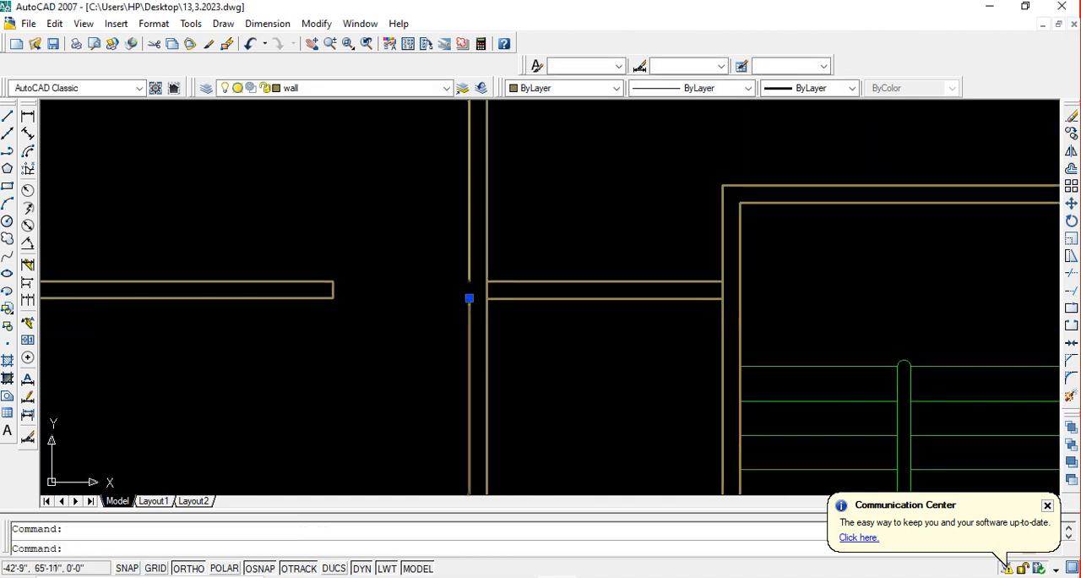
pyautogui.click(468, 297)
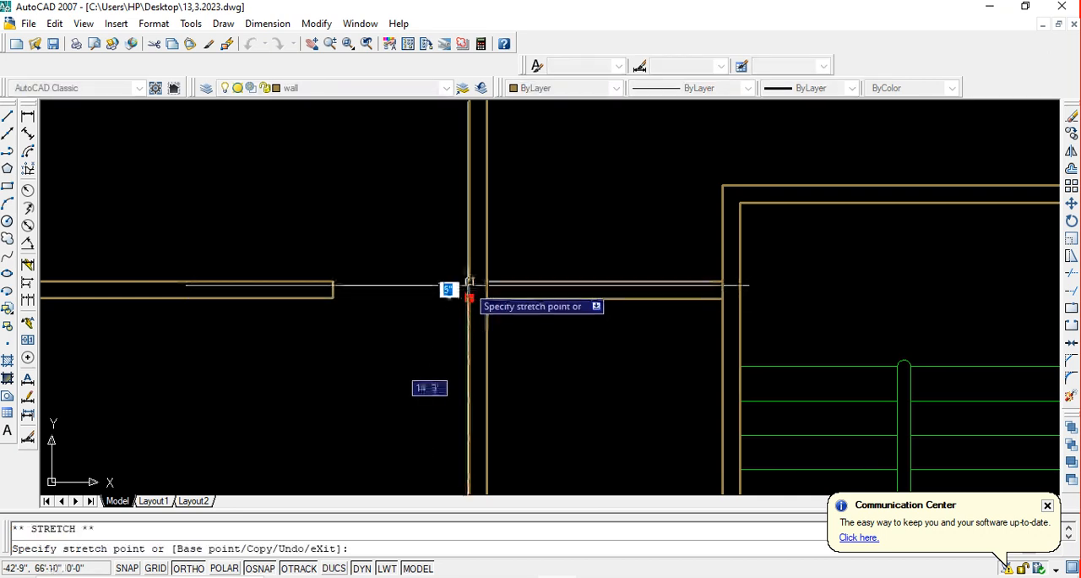
pyautogui.click(469, 282)
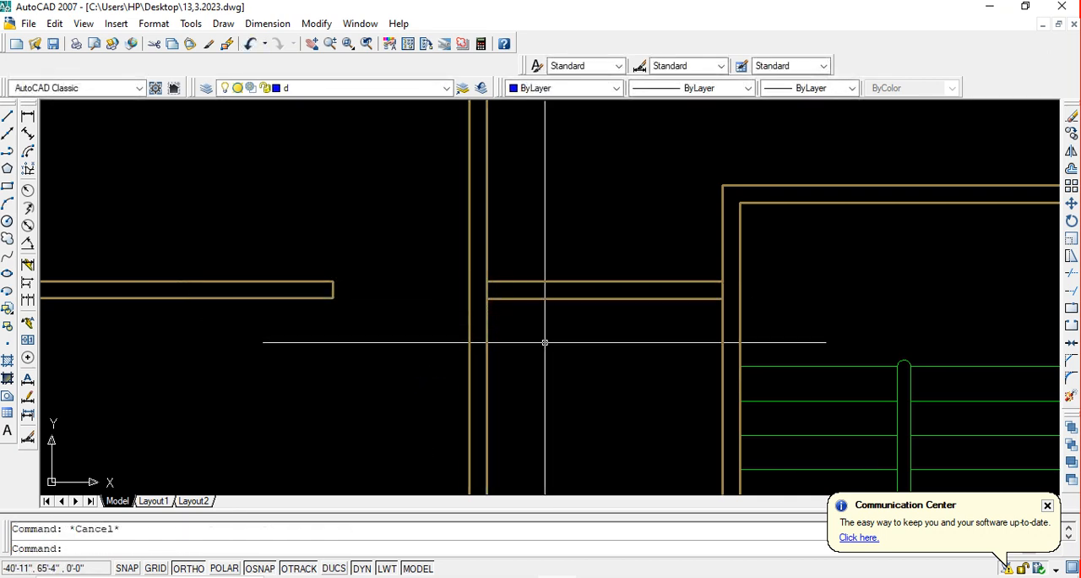
# Trim the vertical wall's right face where the short wall beside the staircase joins it, and save the drawing
pyautogui.write('r')
pyautogui.press('space')
pyautogui.press('space')
pyautogui.scroll(5, 498, 296)
pyautogui.click(494, 284)
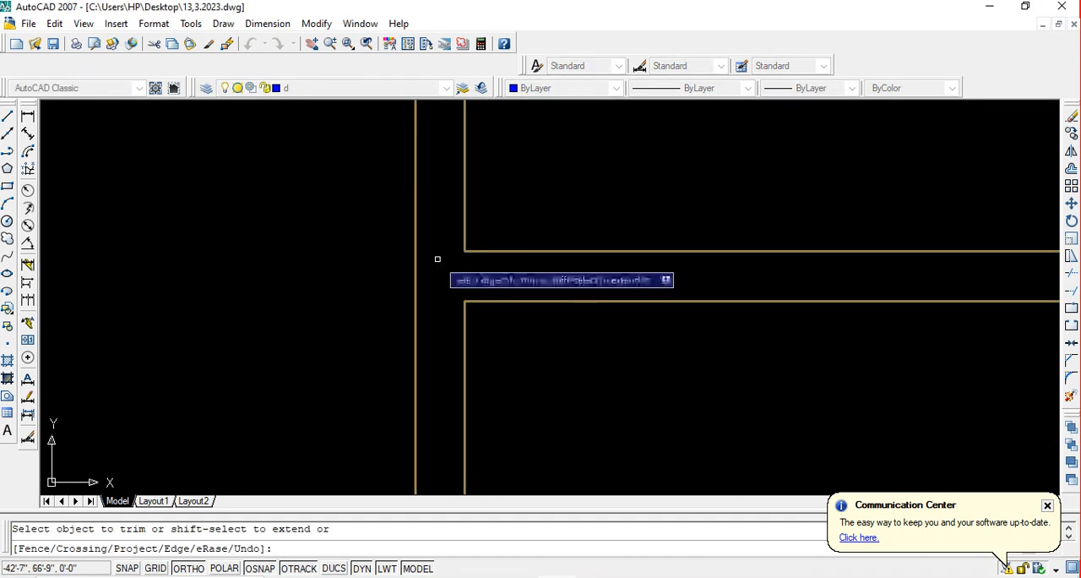
pyautogui.press('Escape')
pyautogui.scroll(-5, 478, 311)
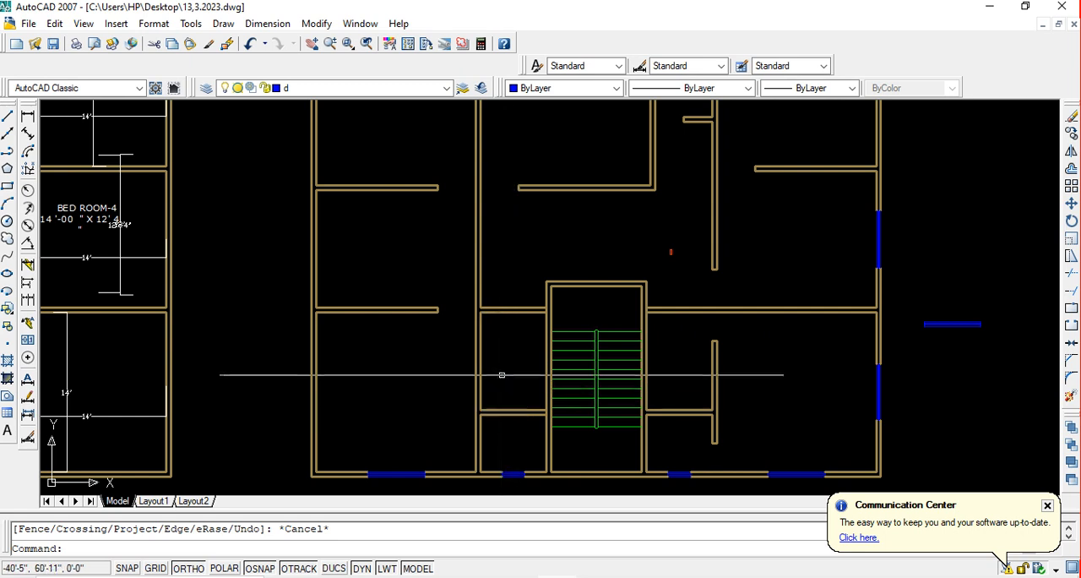
pyautogui.moveTo(587, 333); pyautogui.dragTo(571, 361, button='middle')
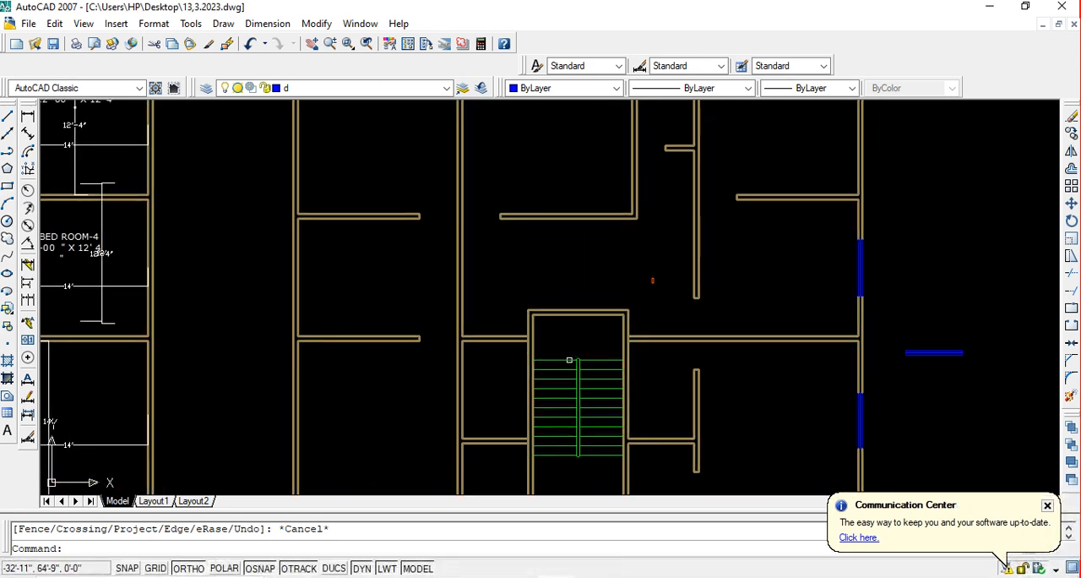
pyautogui.hotkey('ctrl', 's')
# Add a linear dimension below the bottom edge of the small red notched profile above the staircase
pyautogui.scroll(-2, 667, 330)
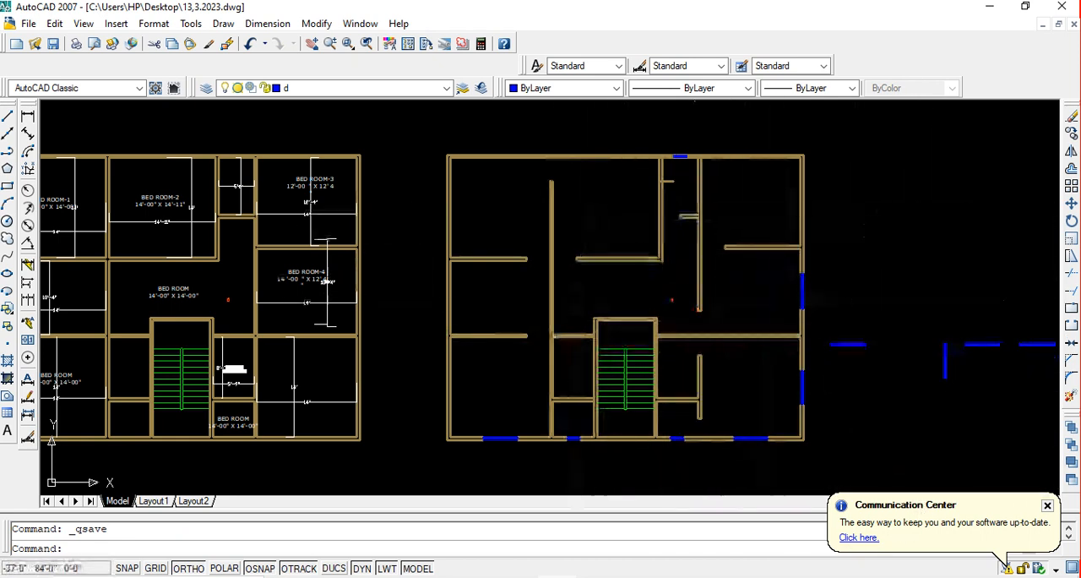
pyautogui.scroll(5, 677, 315)
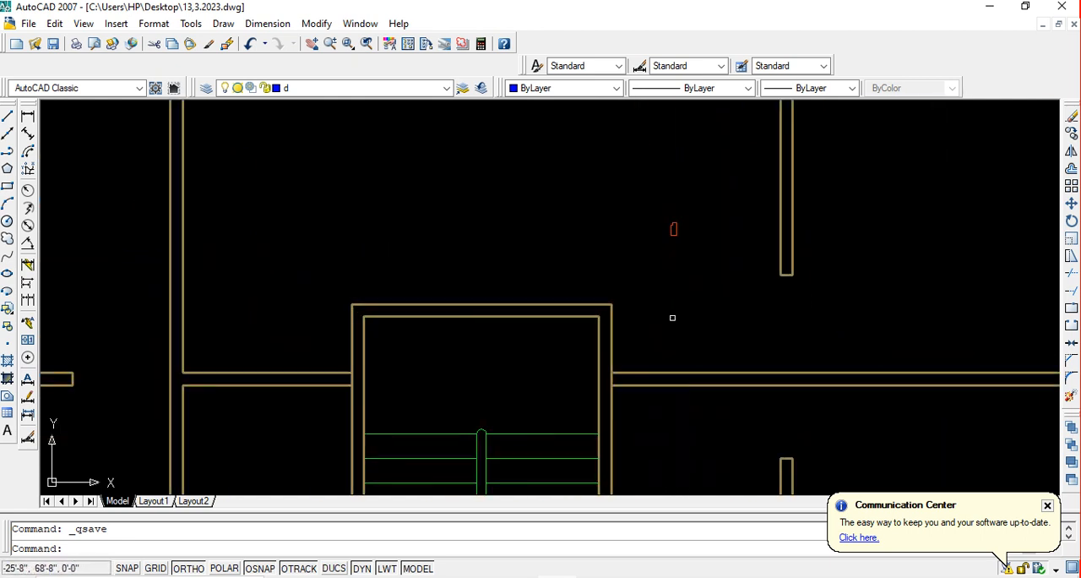
pyautogui.scroll(4, 656, 230)
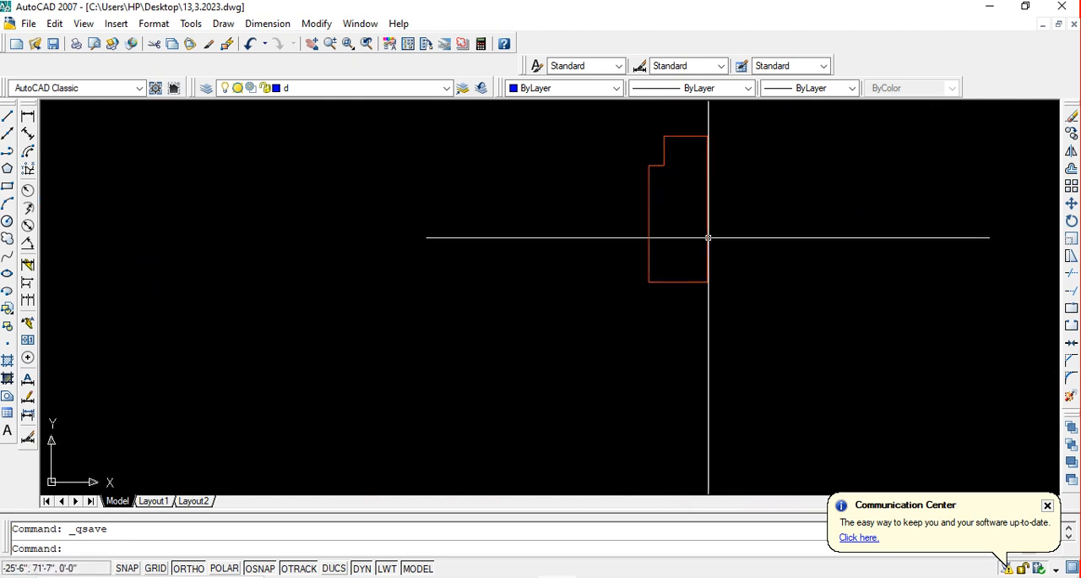
pyautogui.moveTo(708, 237); pyautogui.dragTo(657, 238, button='middle')
pyautogui.scroll(2, 603, 269)
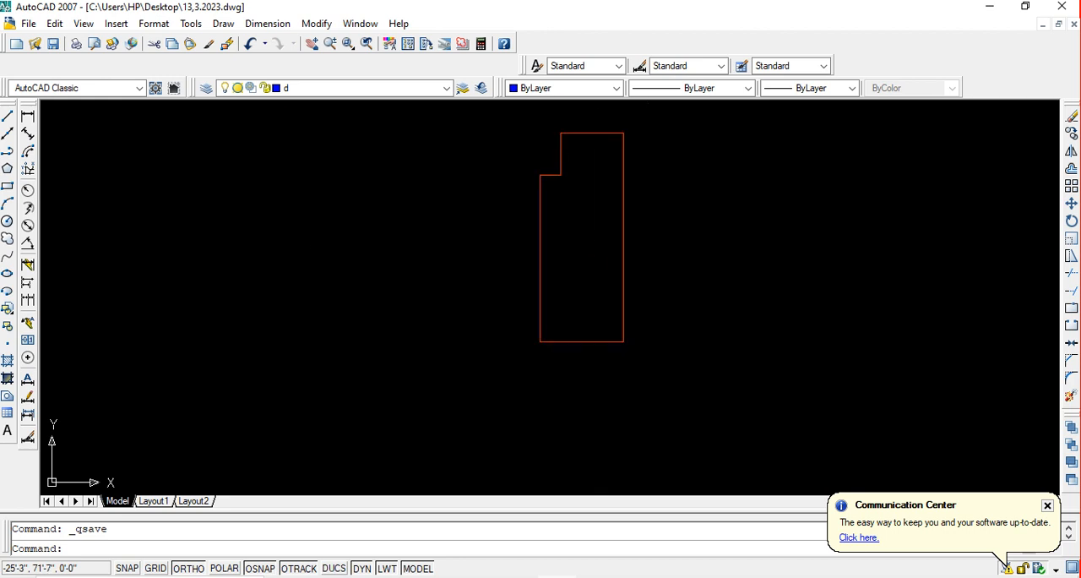
pyautogui.click(29, 116)
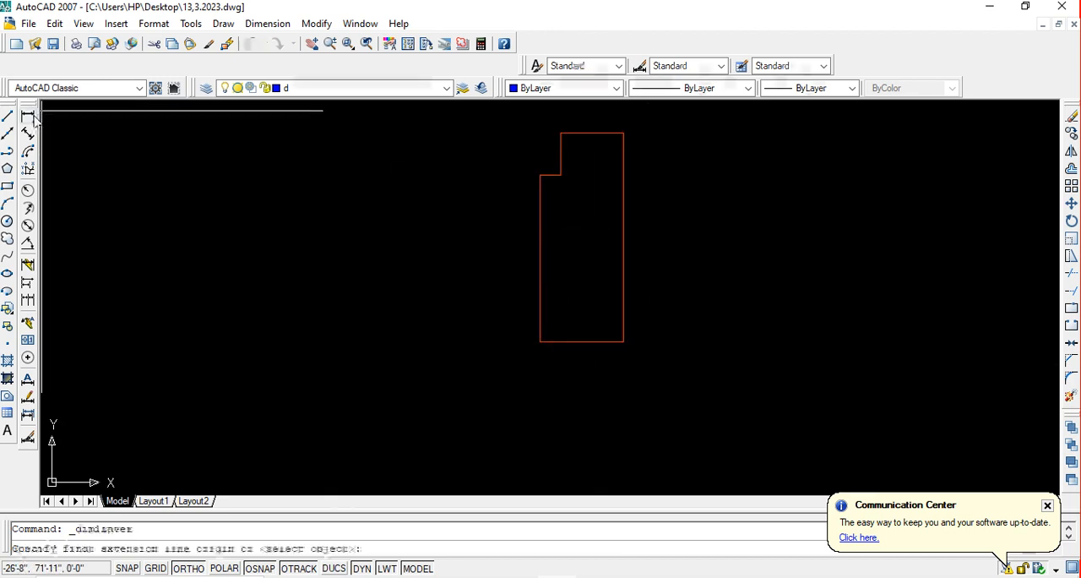
pyautogui.click(539, 341)
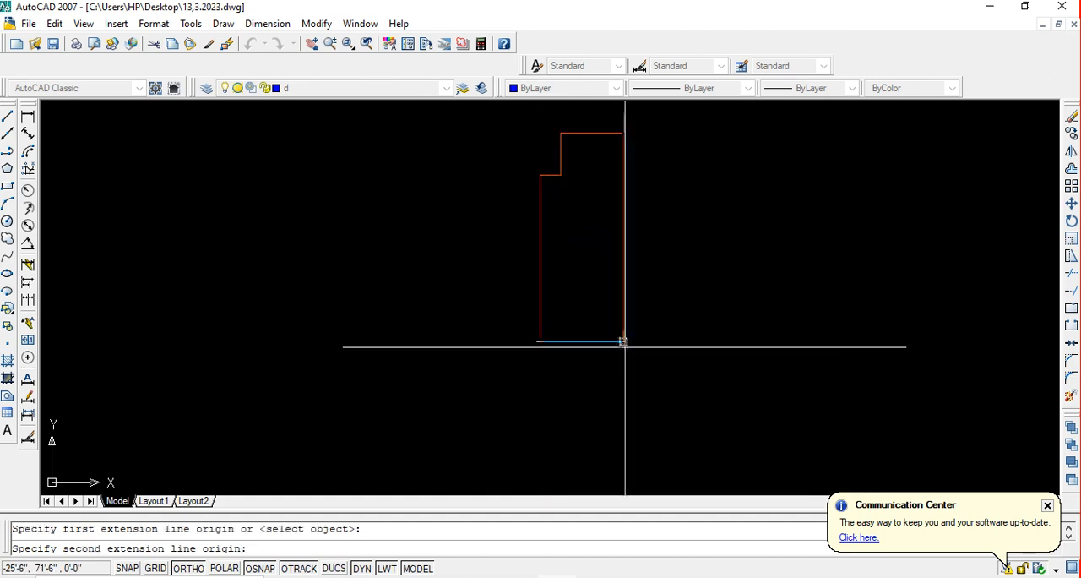
pyautogui.click(623, 341)
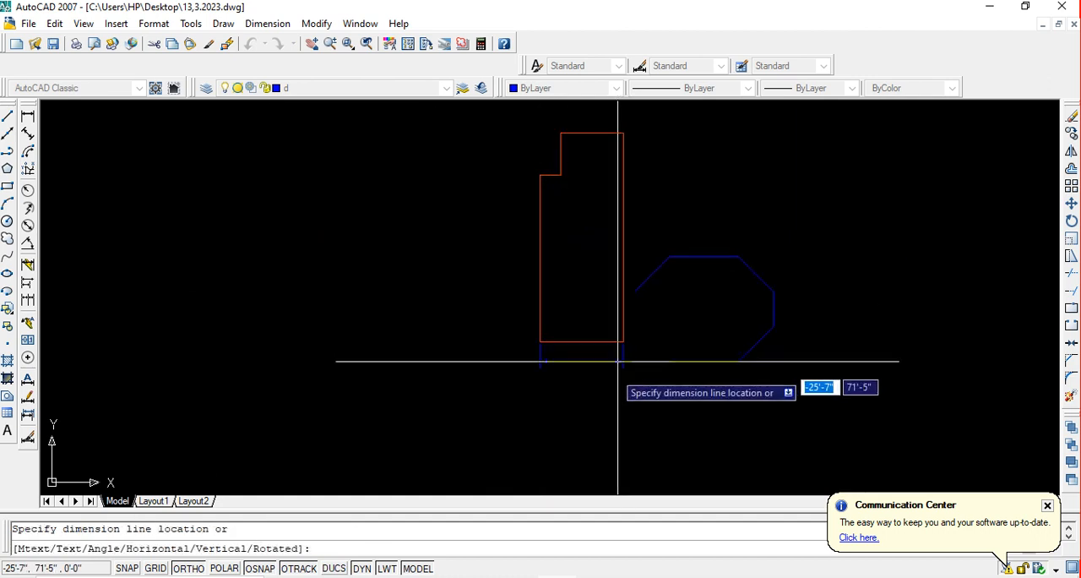
pyautogui.click(612, 405)
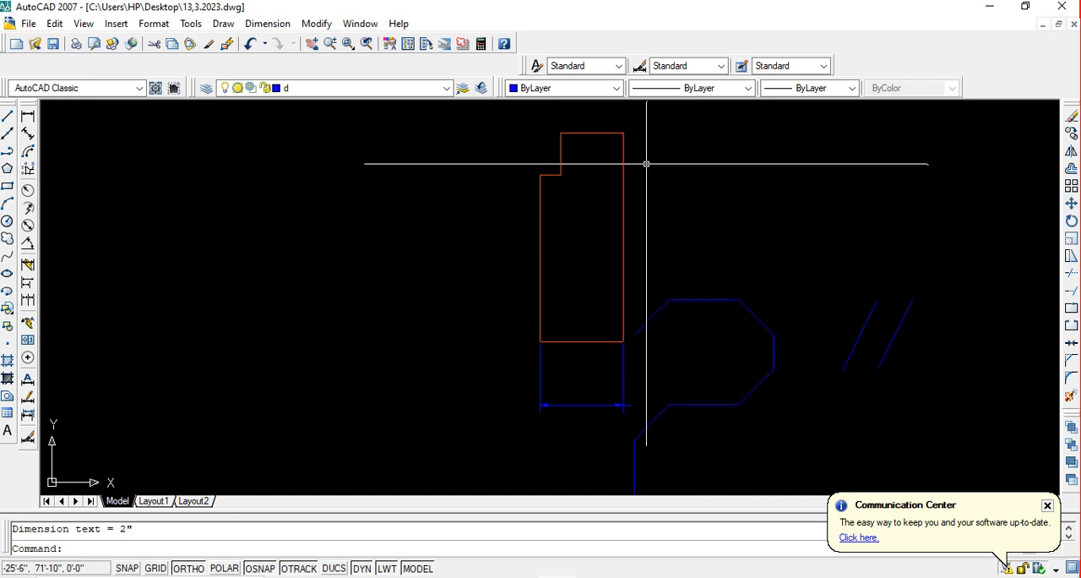
pyautogui.press('Return')
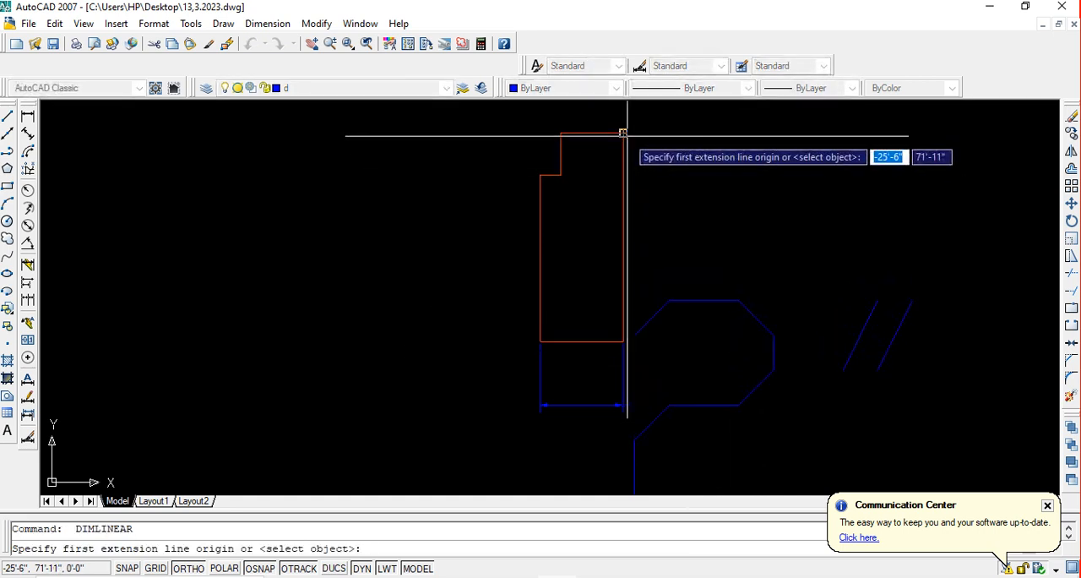
pyautogui.click(623, 133)
pyautogui.click(623, 342)
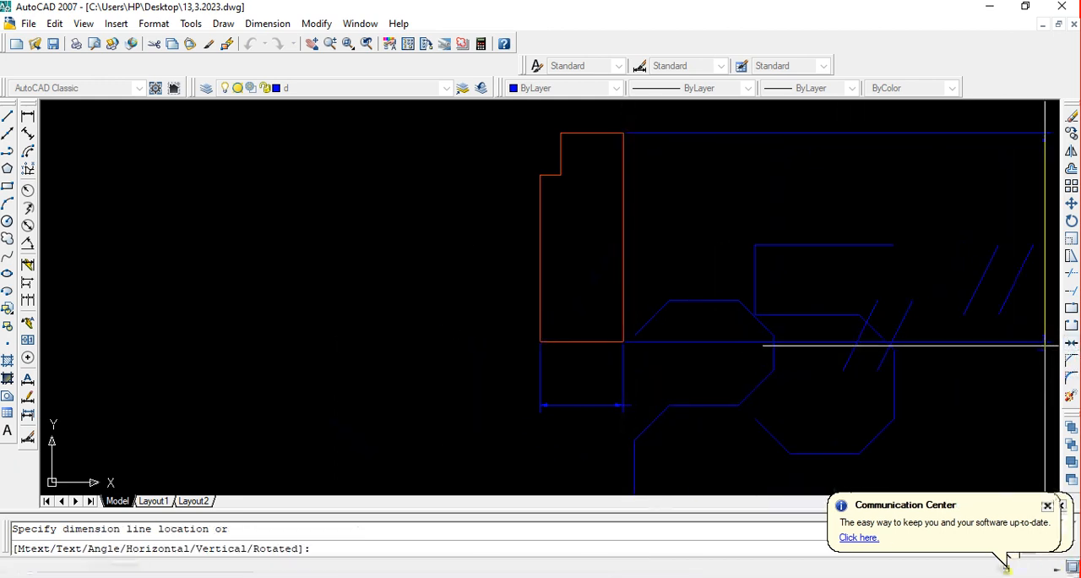
pyautogui.moveTo(1062, 348); pyautogui.dragTo(943, 359)
pyautogui.press('Escape')
# Add a vertical linear dimension along the full right edge of the red notched profile, placed well to the profile's right
pyautogui.press('Return')
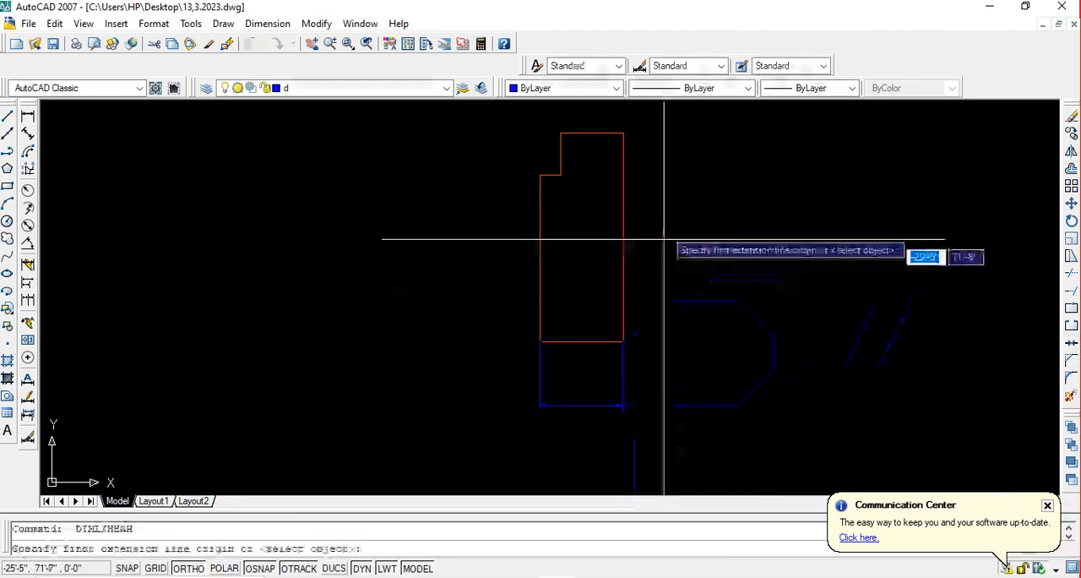
pyautogui.click(623, 133)
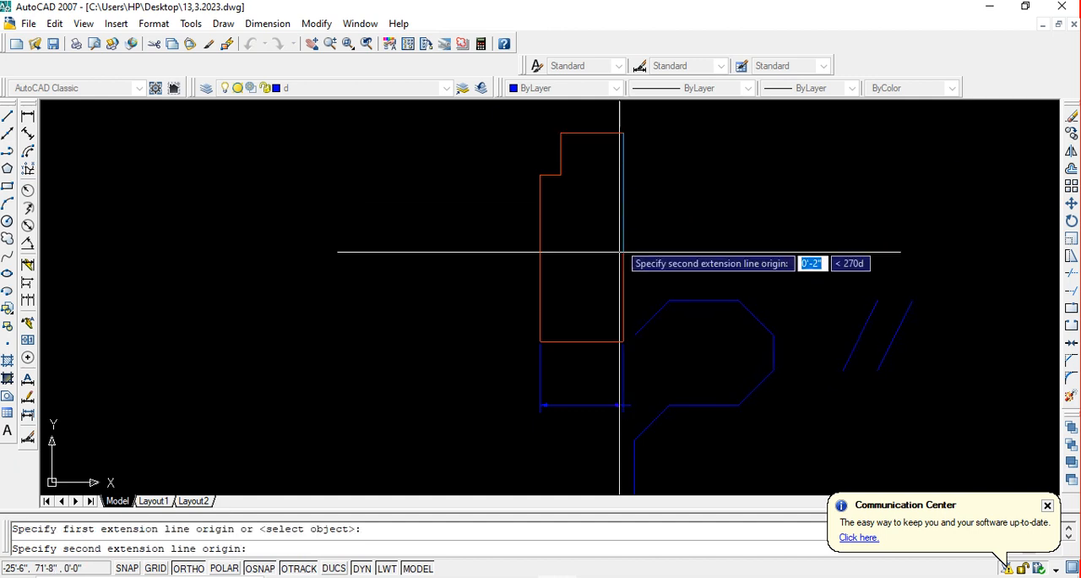
pyautogui.click(623, 341)
pyautogui.click(1018, 348)
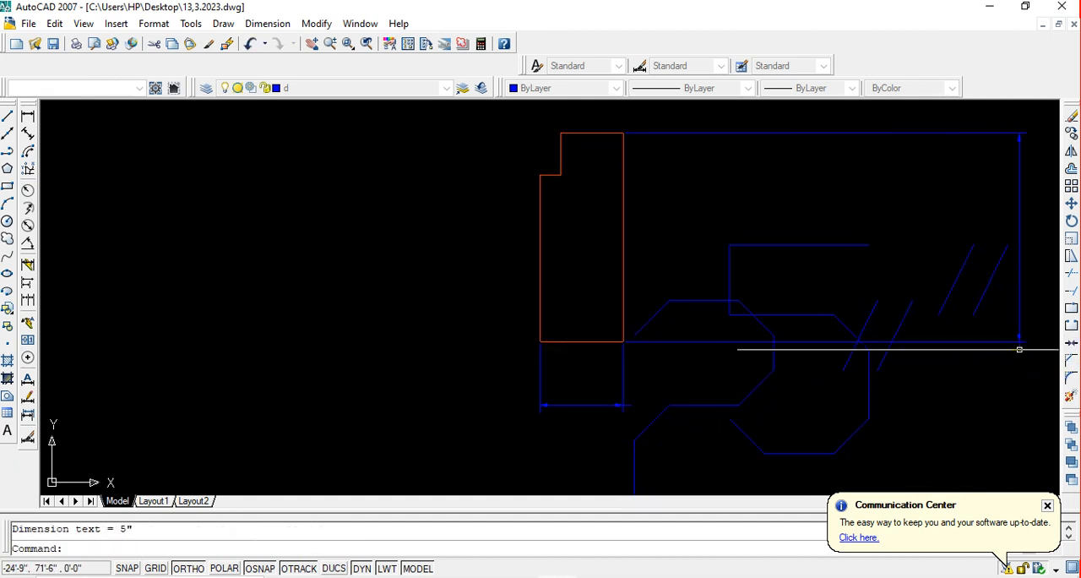
# Add a linear dimension for the width of the notch at the profile's upper left, placing the dimension line just below the notch
pyautogui.press('Return')
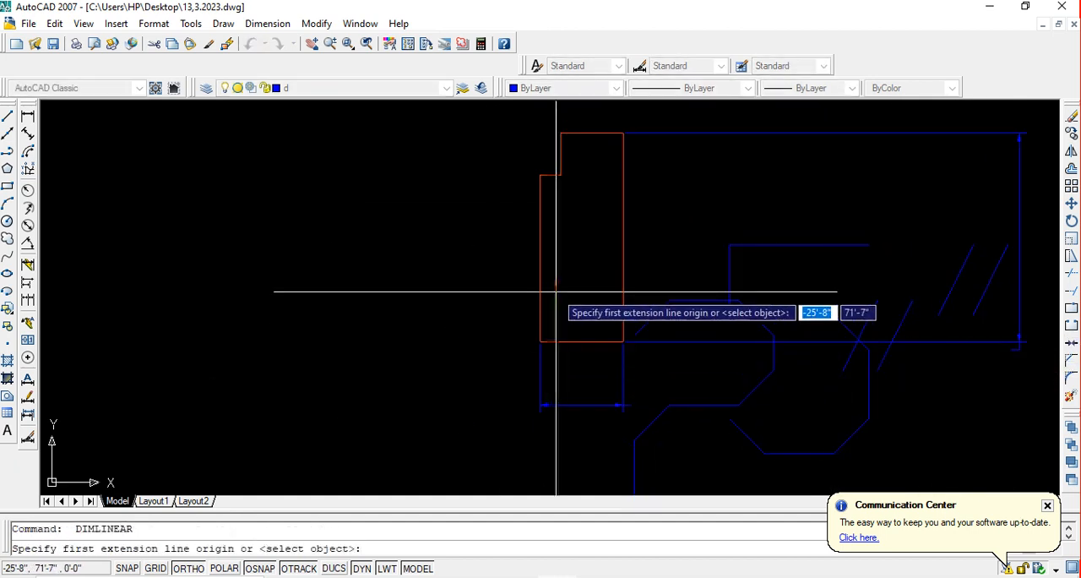
pyautogui.moveTo(530, 198); pyautogui.dragTo(497, 233, button='middle')
pyautogui.scroll(4, 497, 232)
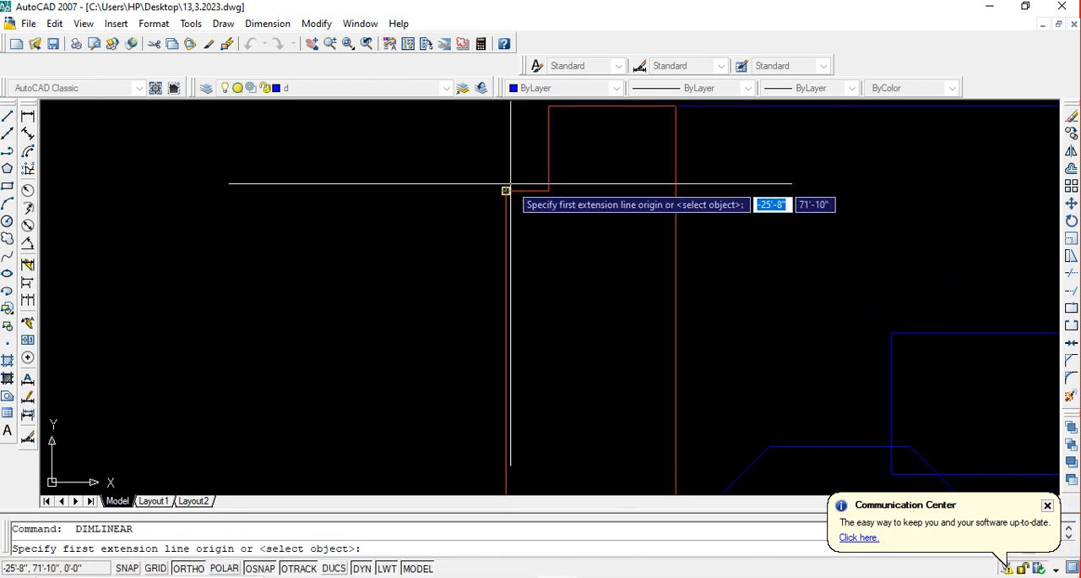
pyautogui.click(506, 190)
pyautogui.click(548, 190)
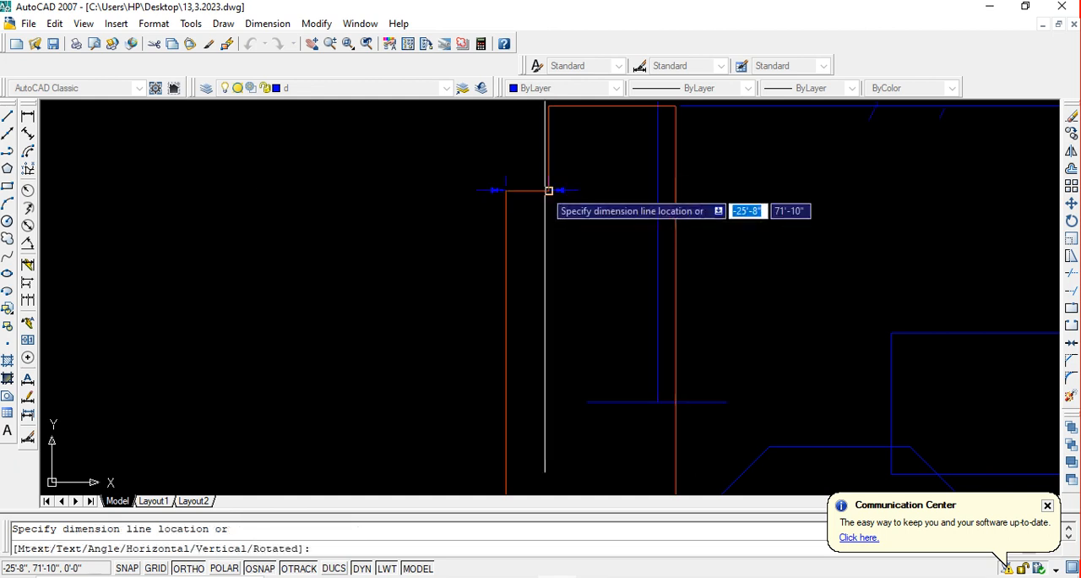
pyautogui.click(450, 260)
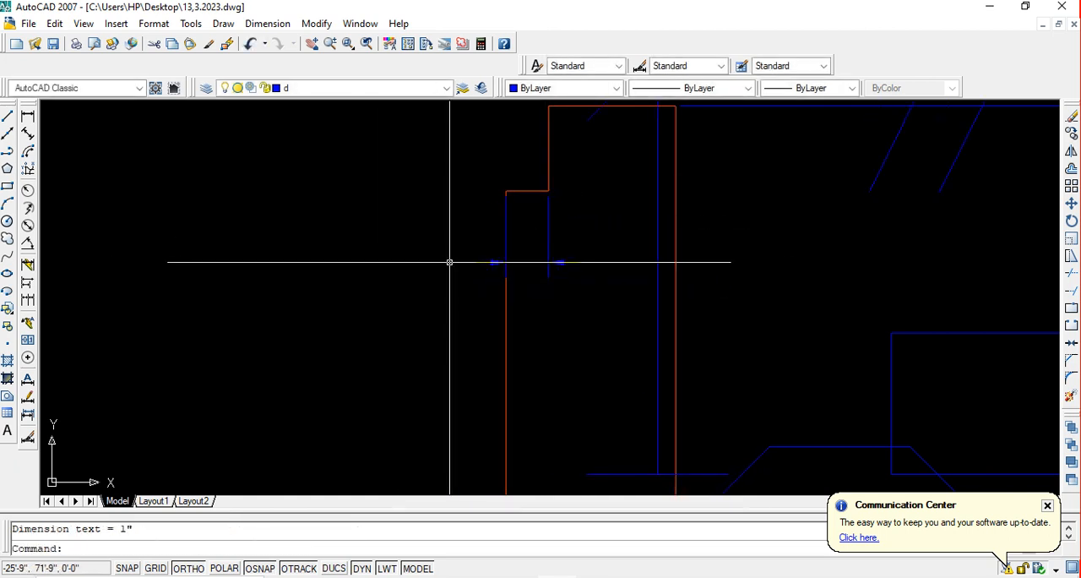
# Add a linear dimension for the height of the profile's upper left notch, with the dimension line to the left of the profile
pyautogui.press('Return')
pyautogui.moveTo(543, 261); pyautogui.dragTo(529, 320, button='middle')
pyautogui.press('Return')
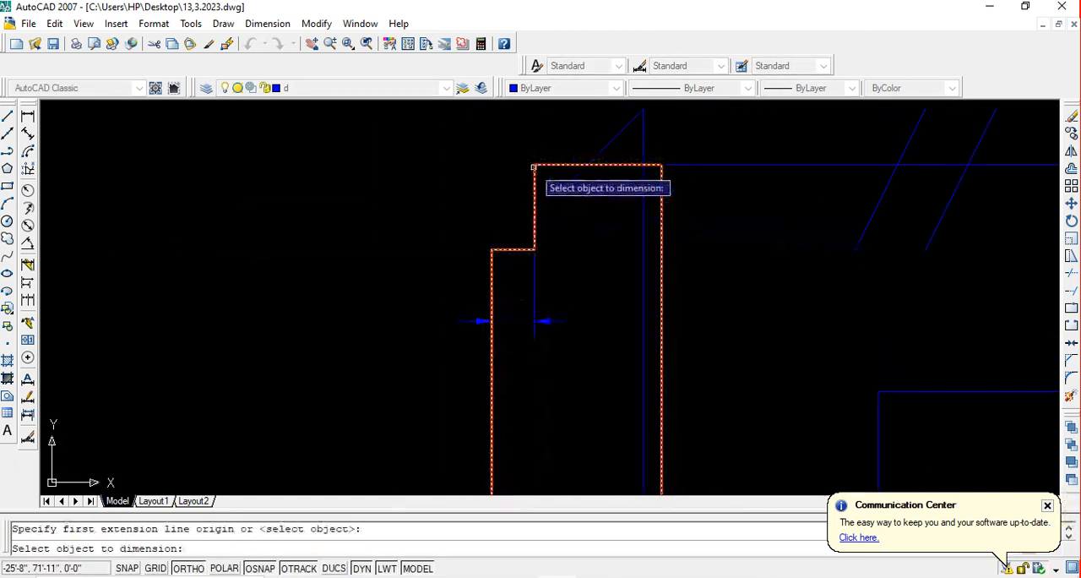
pyautogui.press('Escape')
pyautogui.press('Return')
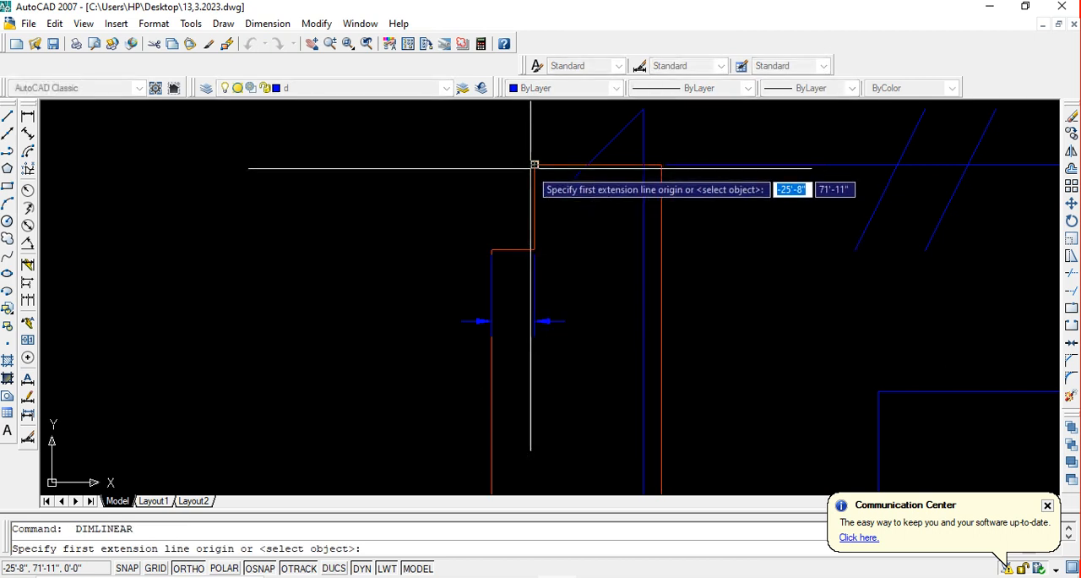
pyautogui.click(534, 163)
pyautogui.click(534, 250)
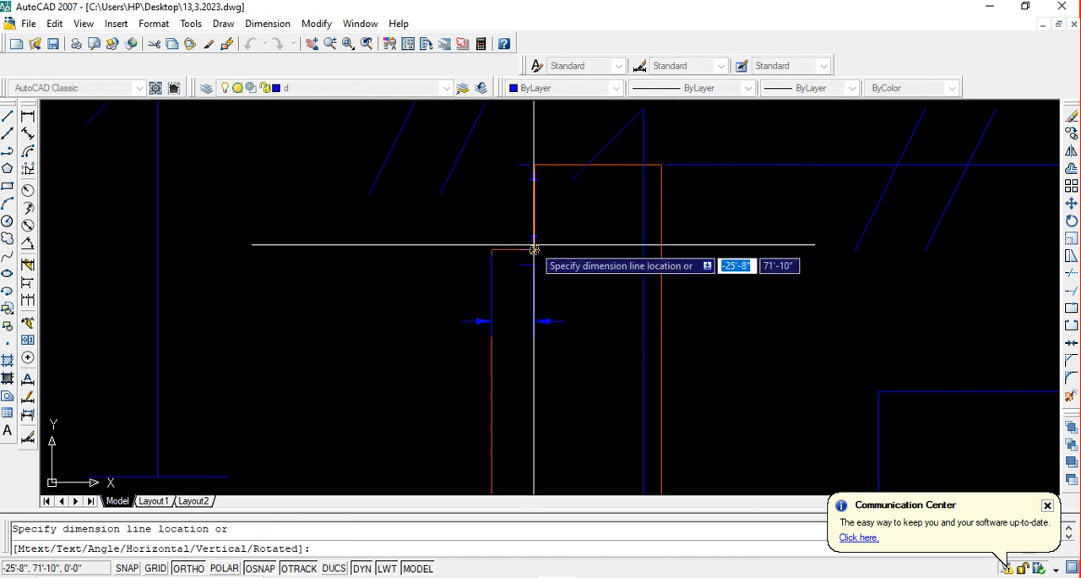
pyautogui.scroll(-2, 420, 273)
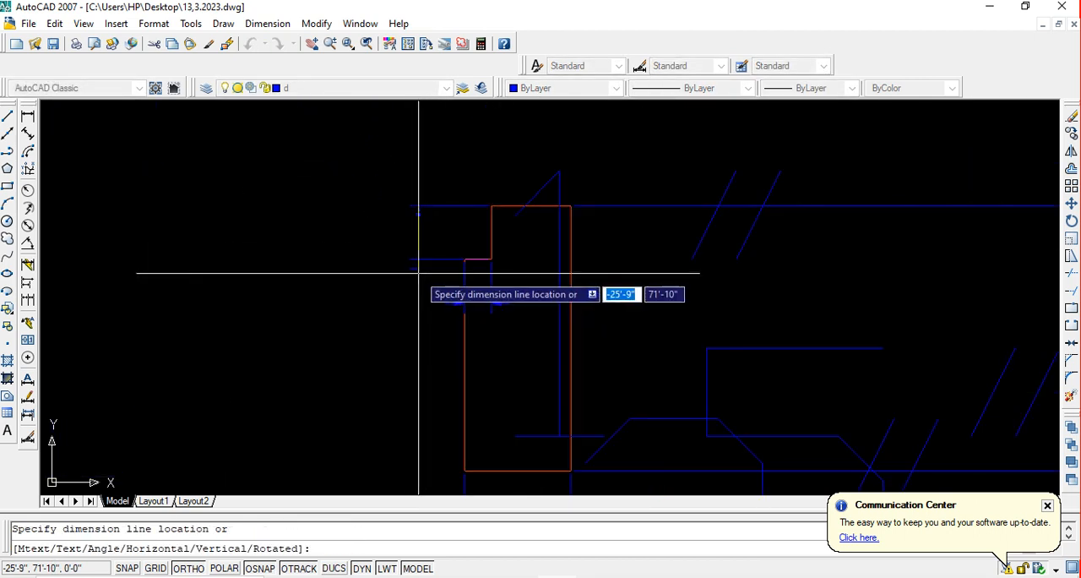
pyautogui.moveTo(394, 277); pyautogui.dragTo(442, 260, button='middle')
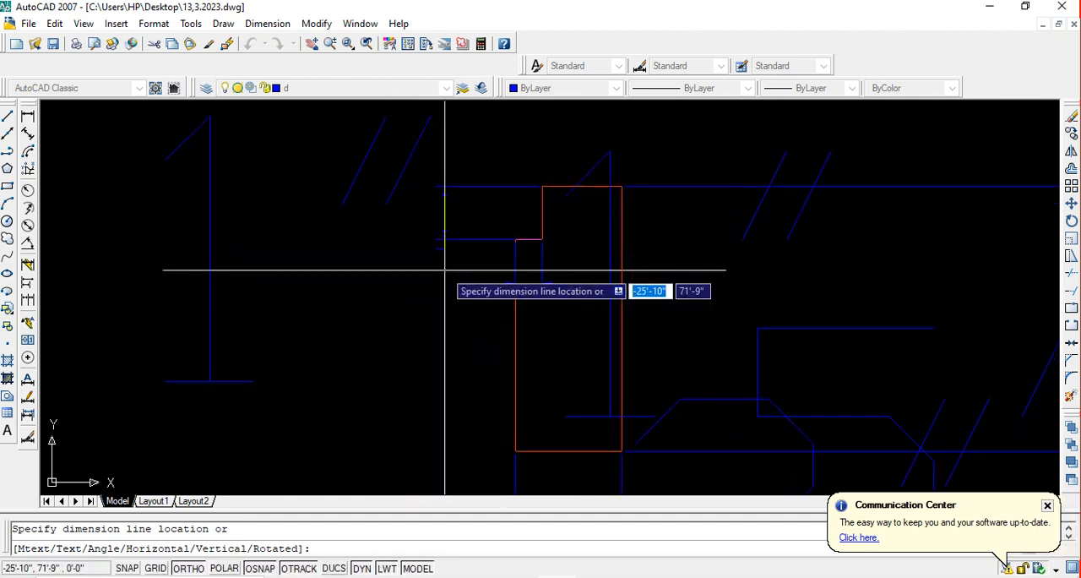
pyautogui.click(445, 271)
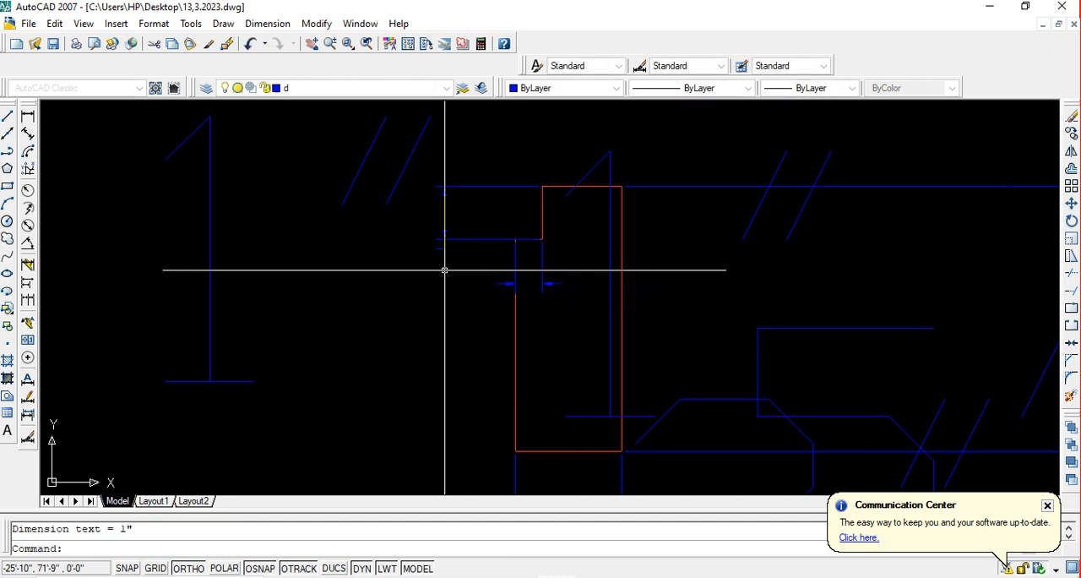
# Dimension the profile's left edge from the end of the notch-width extension line down to the lower left corner, placed to the left
pyautogui.moveTo(570, 289)
pyautogui.mouseDown(button='middle')
pyautogui.moveTo(573, 310)
pyautogui.moveTo(601, 261)
pyautogui.mouseUp(button='middle')
pyautogui.press('Return')
pyautogui.press('Return')
pyautogui.press('Return')
pyautogui.press('Return')
pyautogui.click(531, 278)
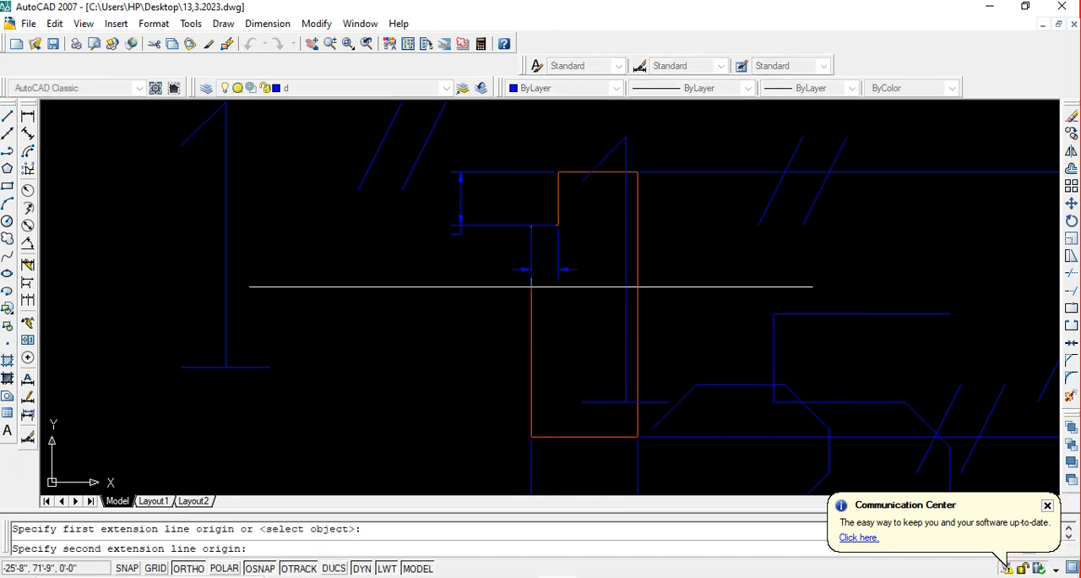
pyautogui.click(531, 437)
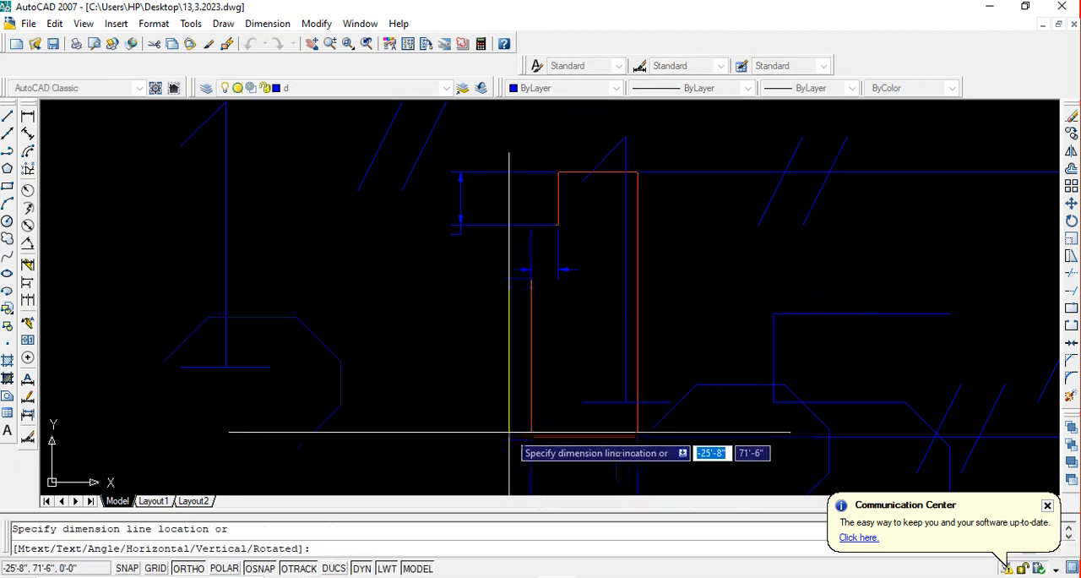
pyautogui.click(421, 414)
pyautogui.scroll(-2, 470, 362)
pyautogui.moveTo(478, 359); pyautogui.dragTo(571, 305, button='middle')
pyautogui.scroll(3, 545, 352)
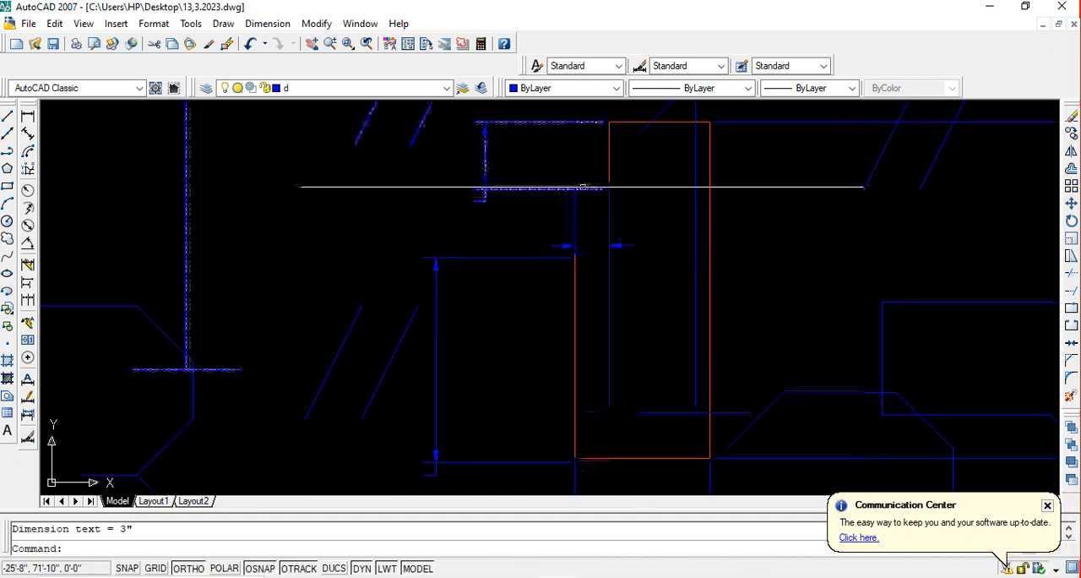
# Undo the last linear dimension on the profile's left edge
pyautogui.hotkey('ctrl', 'z')
pyautogui.hotkey('ctrl', 'z')
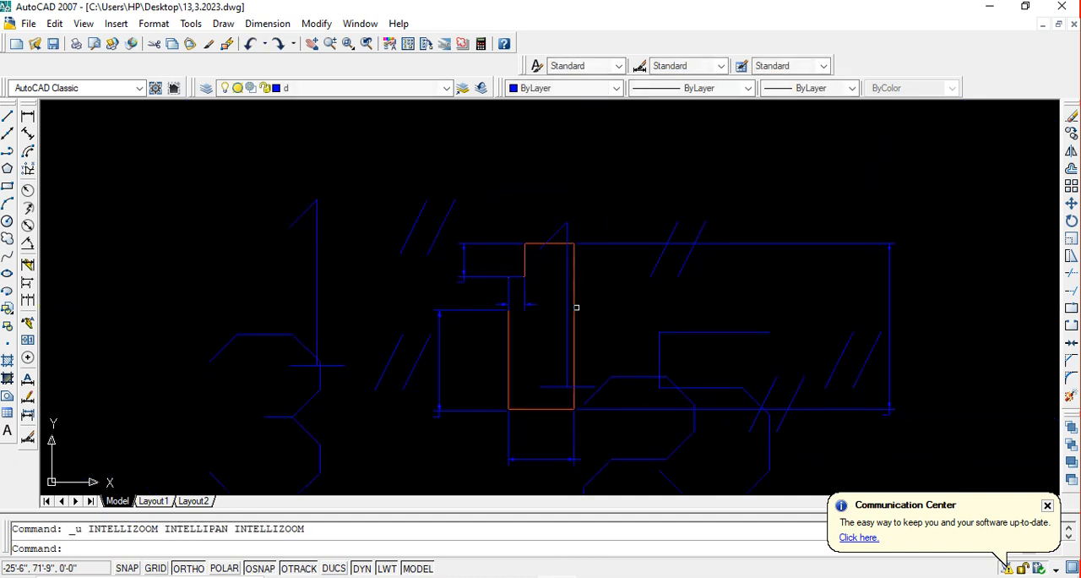
pyautogui.moveTo(563, 358); pyautogui.dragTo(631, 295, button='middle')
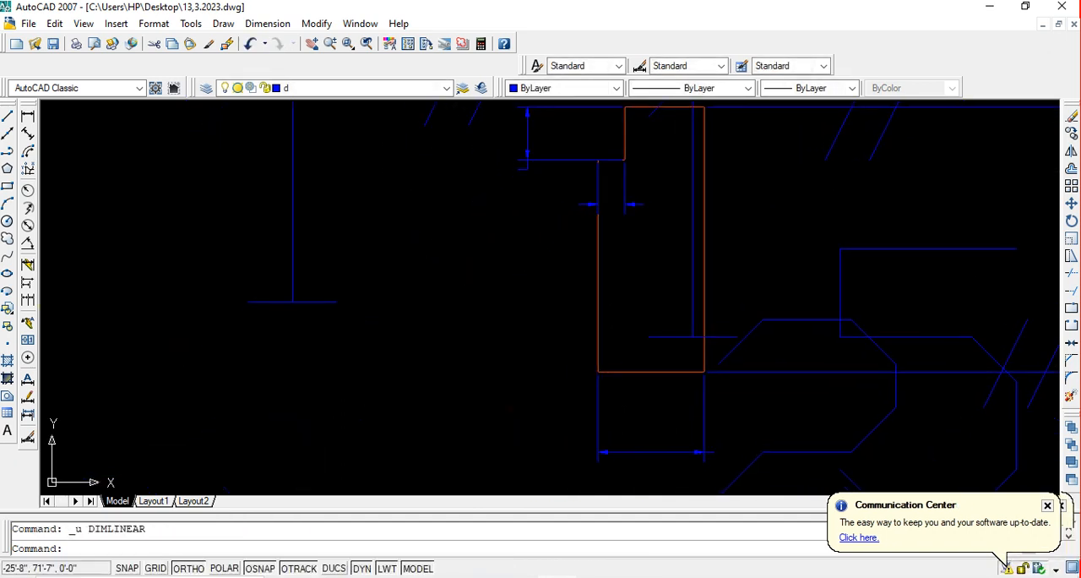
pyautogui.write('U')
pyautogui.press('Return')
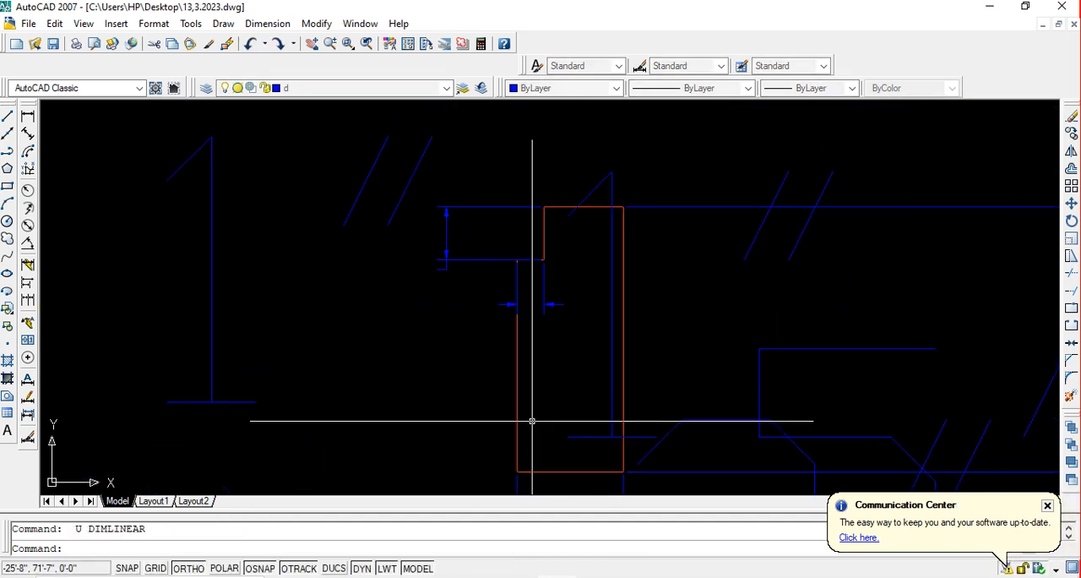
# Bring the whole dimensioned profile into view and save the drawing
pyautogui.scroll(-3, 563, 402)
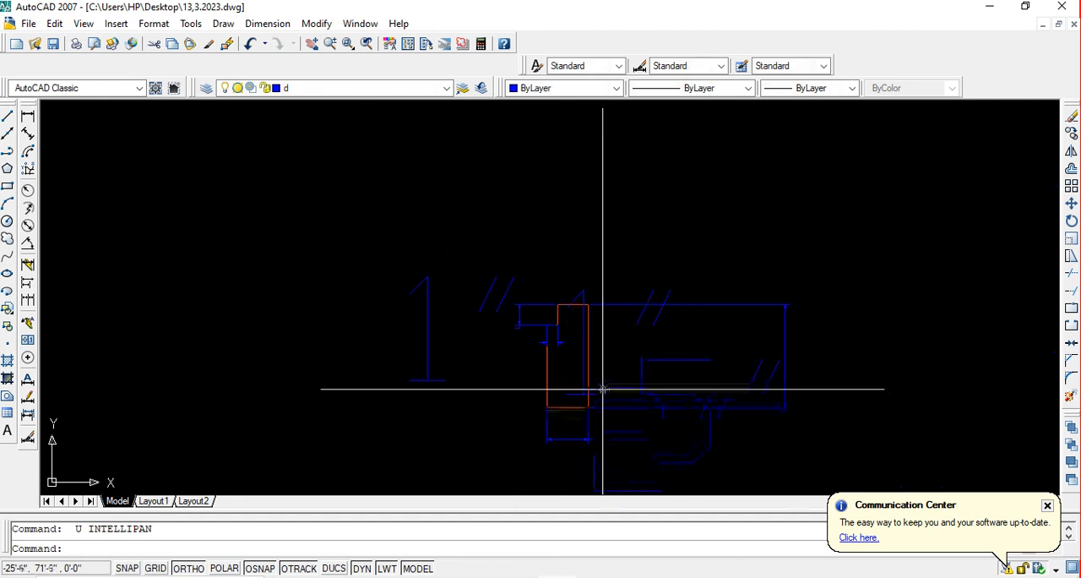
pyautogui.moveTo(651, 387); pyautogui.dragTo(679, 348, button='middle')
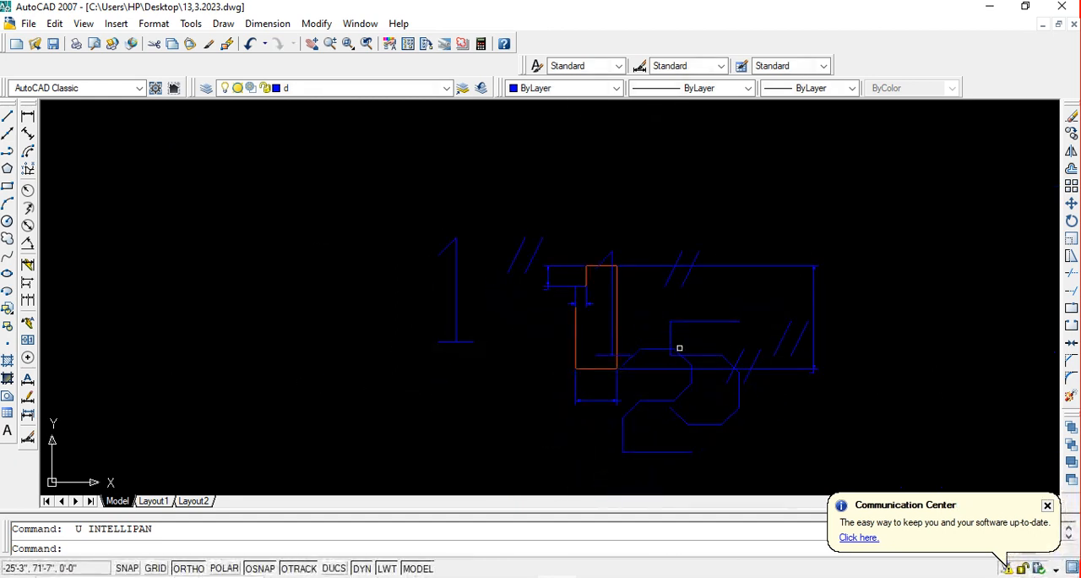
pyautogui.hotkey('ctrl', 's')
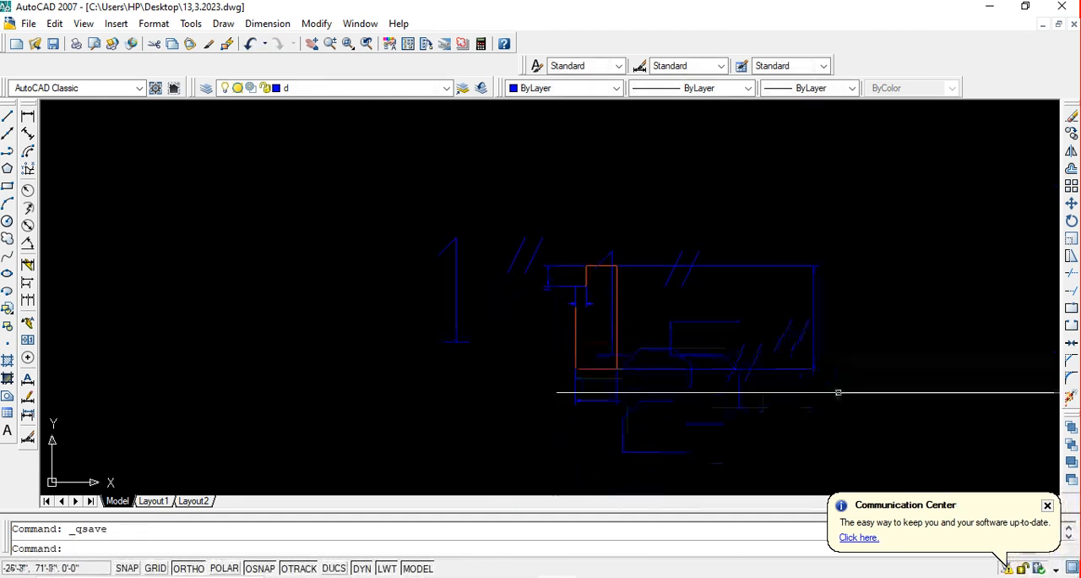